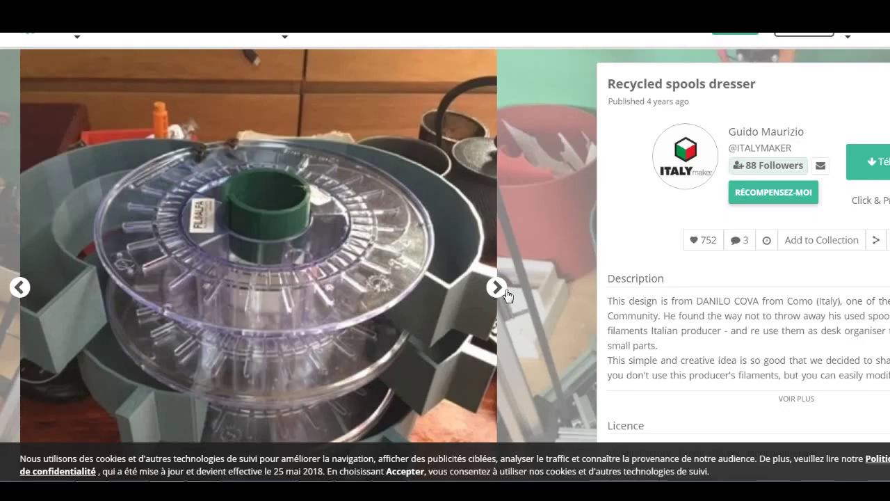
# - Flip through two spool dresser photos, then scroll down the recycled-spool model grid
pyautogui.click(502, 289)
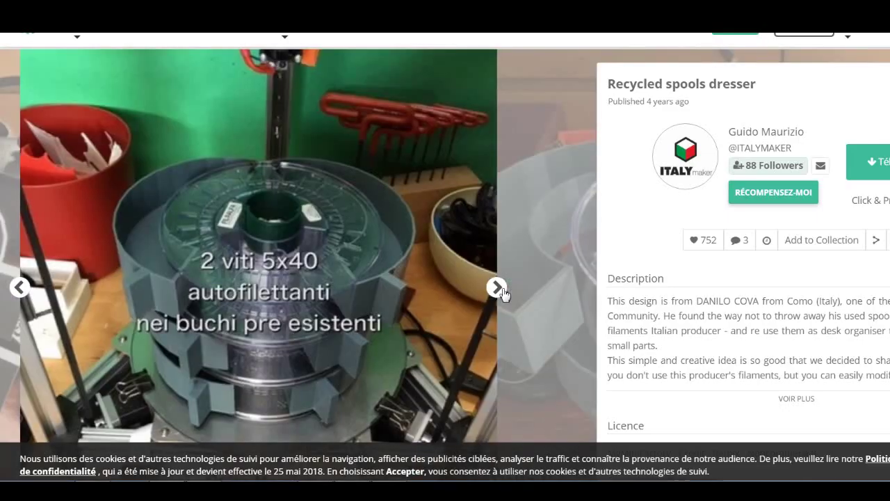
pyautogui.click(497, 288)
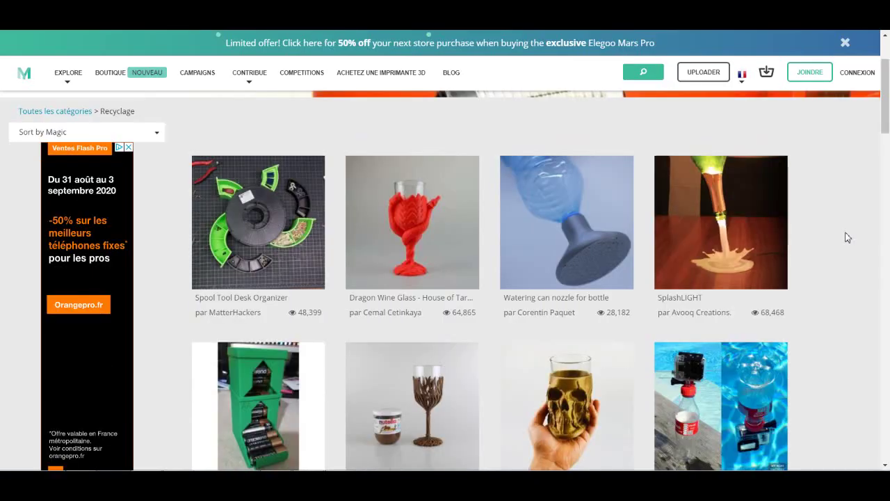
pyautogui.scroll(-1, 844, 236)
pyautogui.scroll(-1, 844, 236)
pyautogui.scroll(-2, 845, 236)
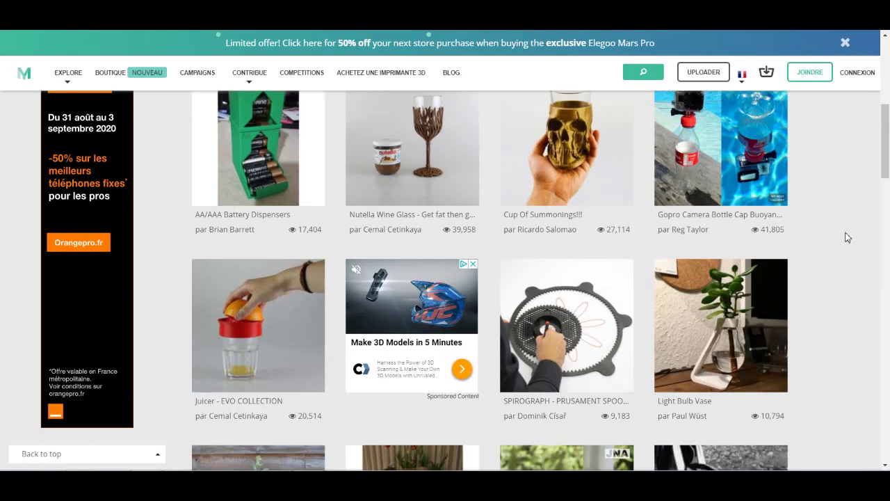
pyautogui.scroll(-2, 847, 237)
pyautogui.scroll(-1, 847, 237)
pyautogui.scroll(-2, 847, 237)
pyautogui.scroll(-1, 847, 237)
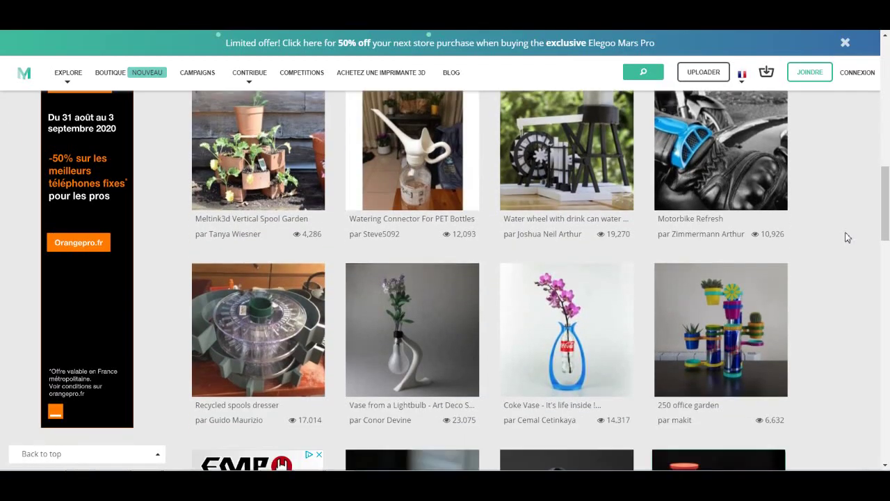
pyautogui.scroll(-2, 847, 237)
pyautogui.scroll(-1, 846, 237)
pyautogui.scroll(-1, 846, 237)
pyautogui.scroll(-3, 847, 237)
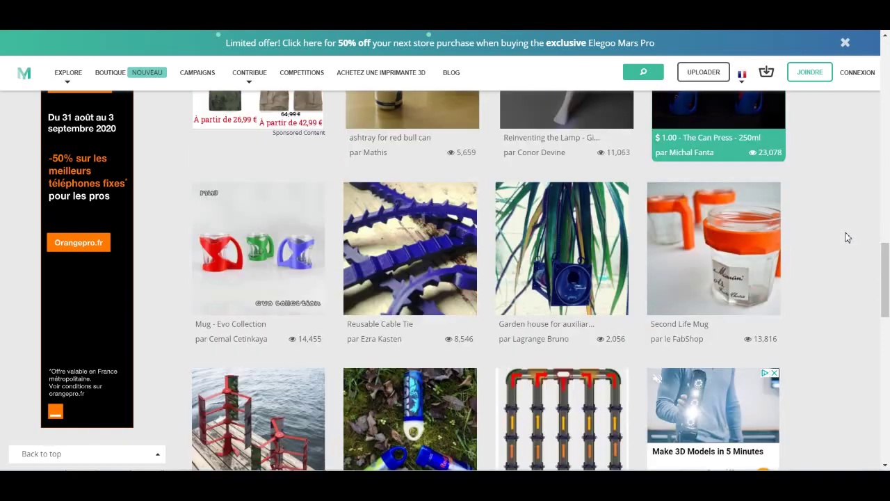
pyautogui.scroll(-2, 847, 237)
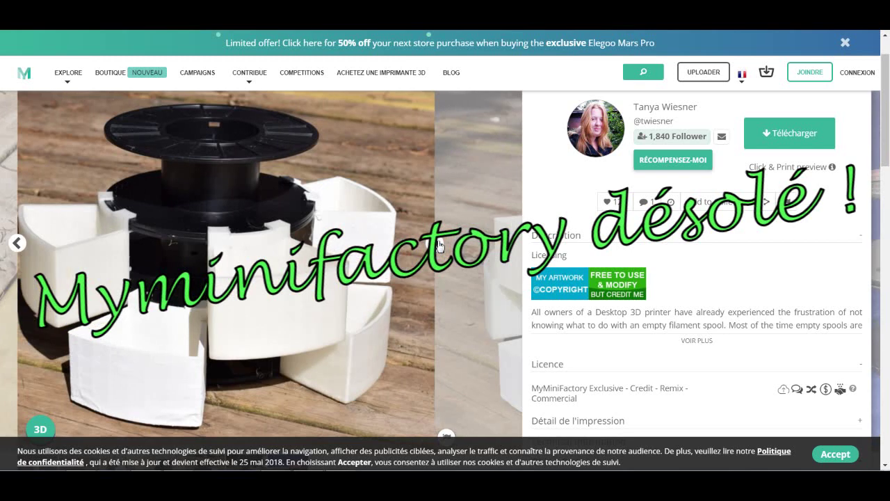
# - Open the spool photobooth project and page its gallery to the turntable close-up and clips photos
pyautogui.click(437, 244)
pyautogui.click(437, 243)
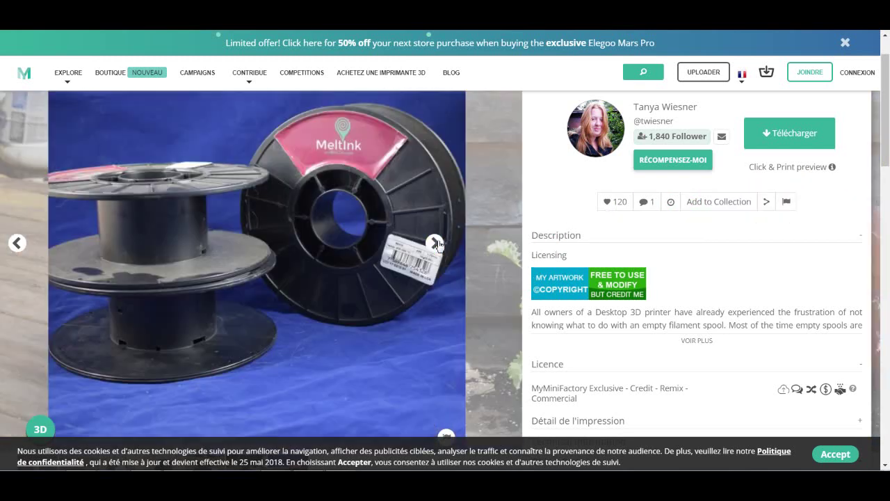
pyautogui.click(437, 244)
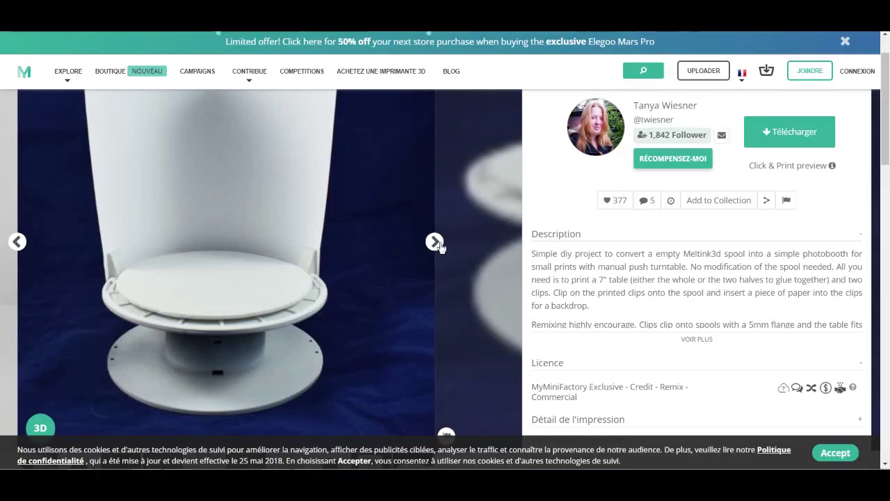
pyautogui.click(438, 243)
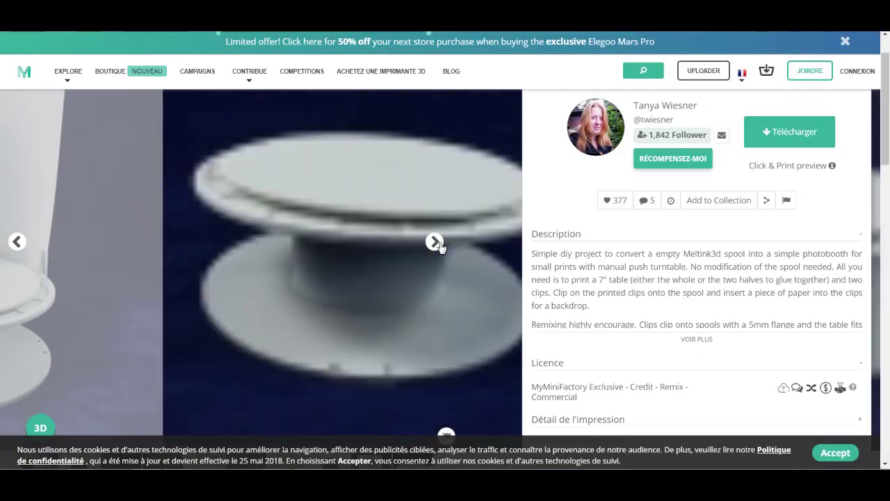
pyautogui.click(438, 245)
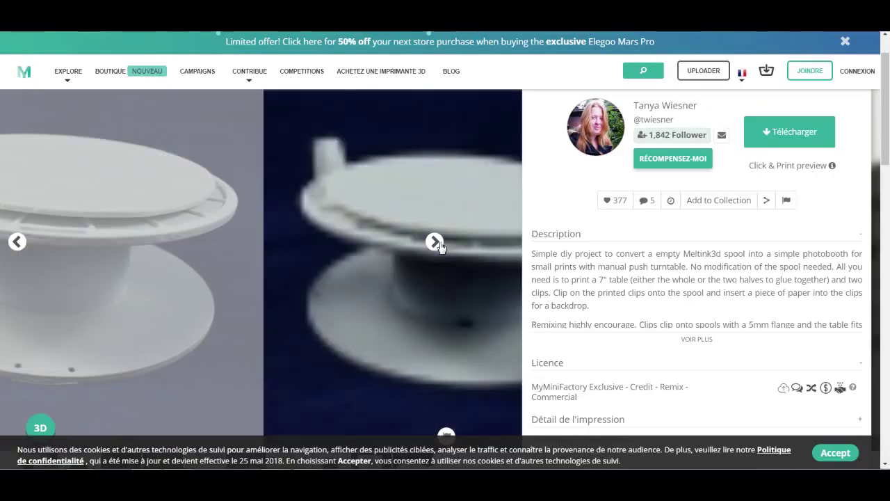
pyautogui.click(439, 243)
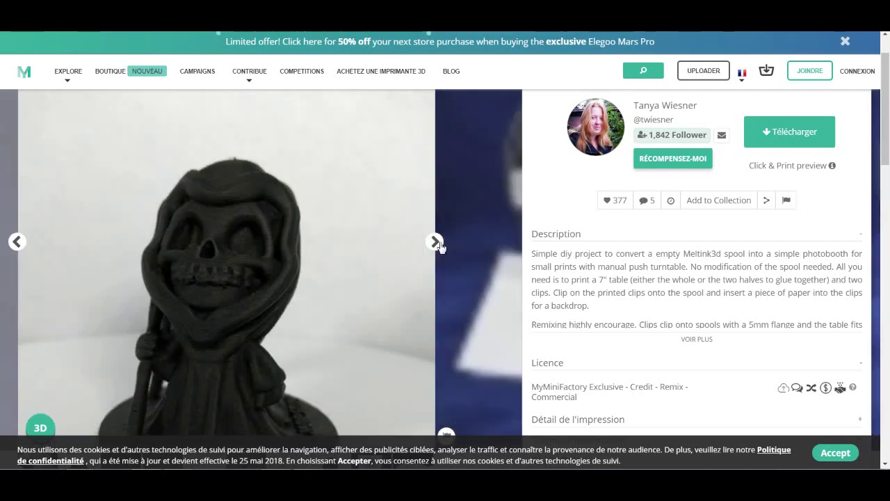
# - Continue through the gallery to the phone, pink figure and two-lamp turntable photos
pyautogui.click(439, 243)
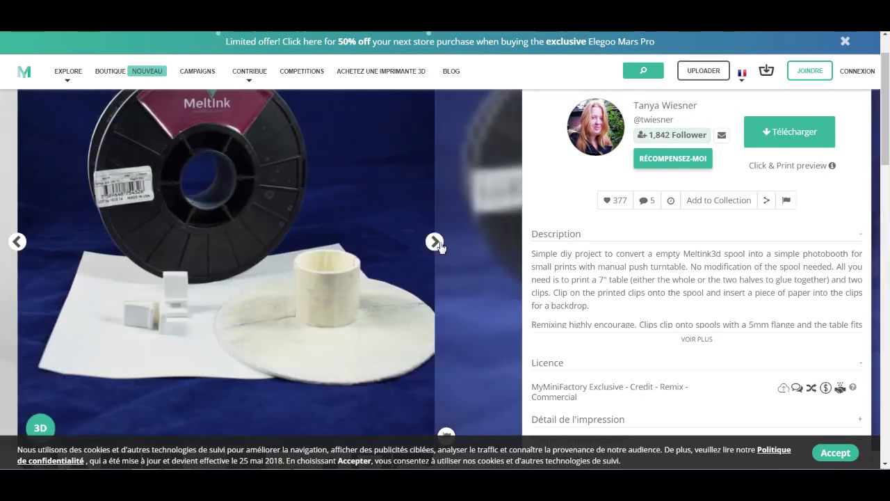
pyautogui.click(434, 241)
pyautogui.click(435, 242)
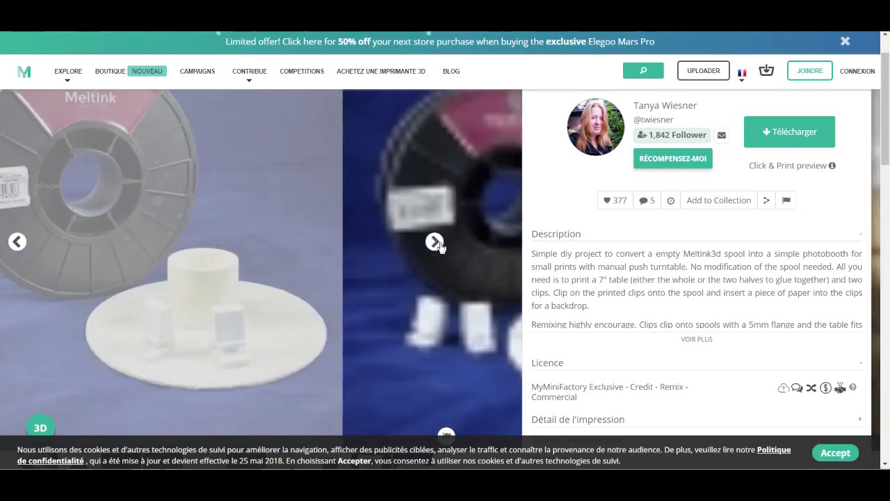
pyautogui.click(434, 241)
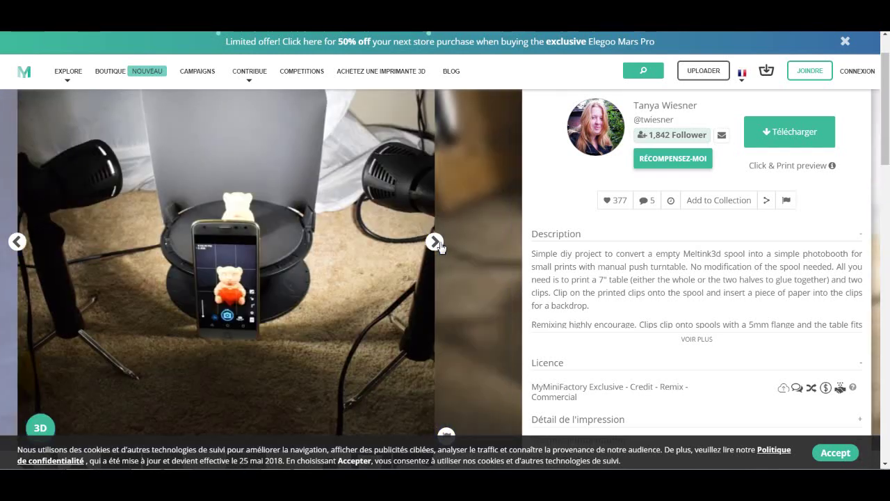
pyautogui.click(435, 243)
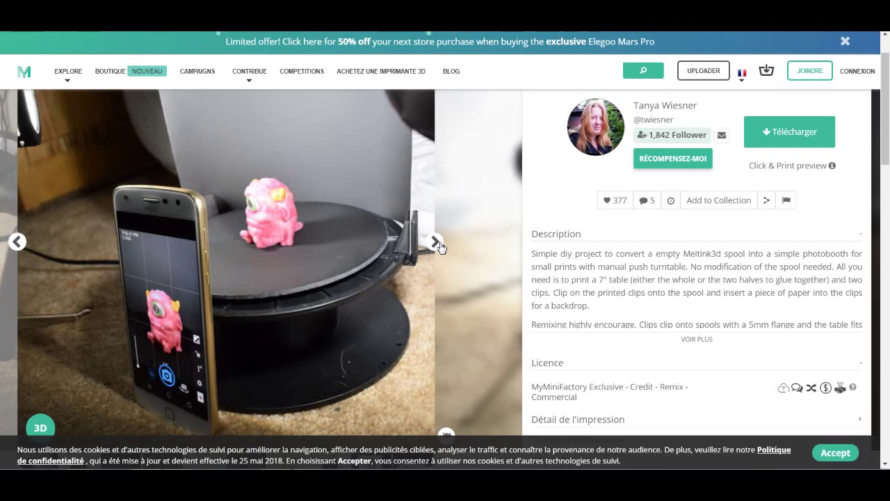
pyautogui.click(439, 243)
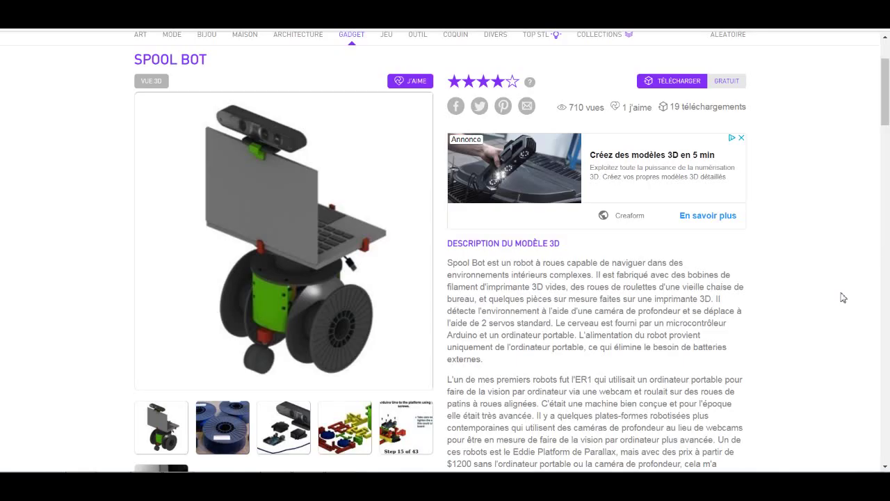
# - Enlarge the Spool Bot images of the spool, the camera and servos, and the coloured printed parts
pyautogui.scroll(-1, 842, 298)
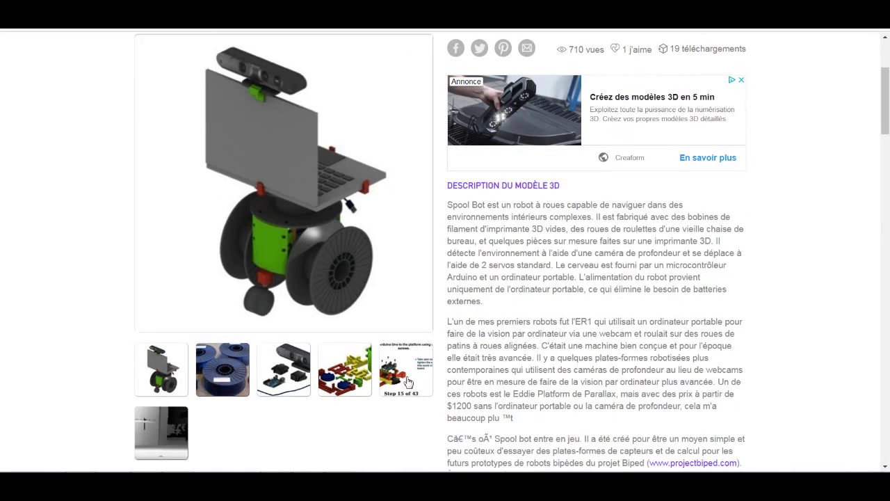
pyautogui.click(231, 371)
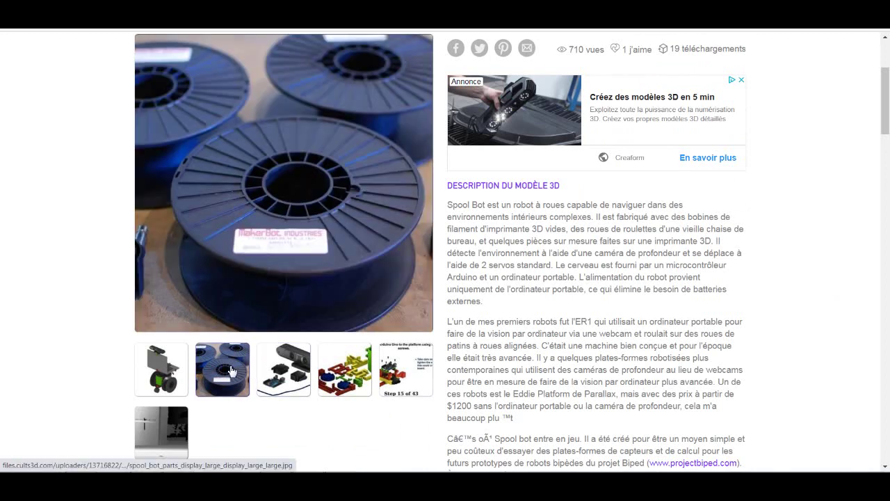
pyautogui.click(277, 373)
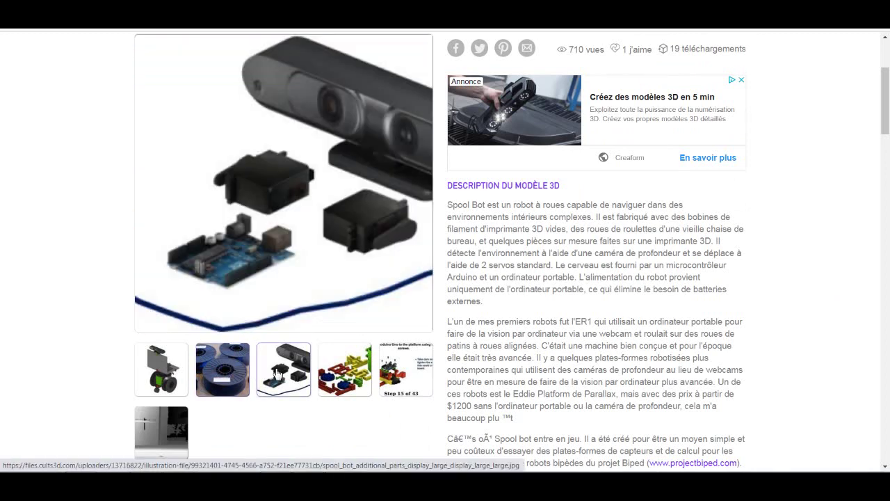
pyautogui.click(335, 374)
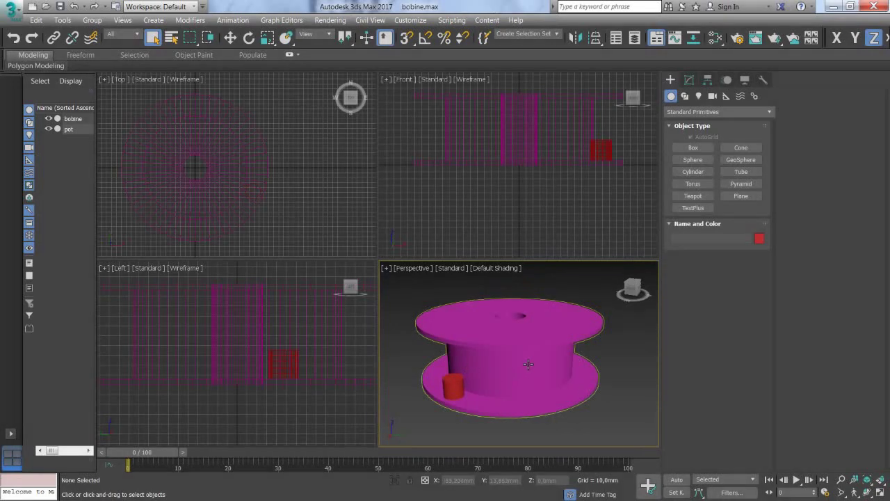
pyautogui.click(528, 366)
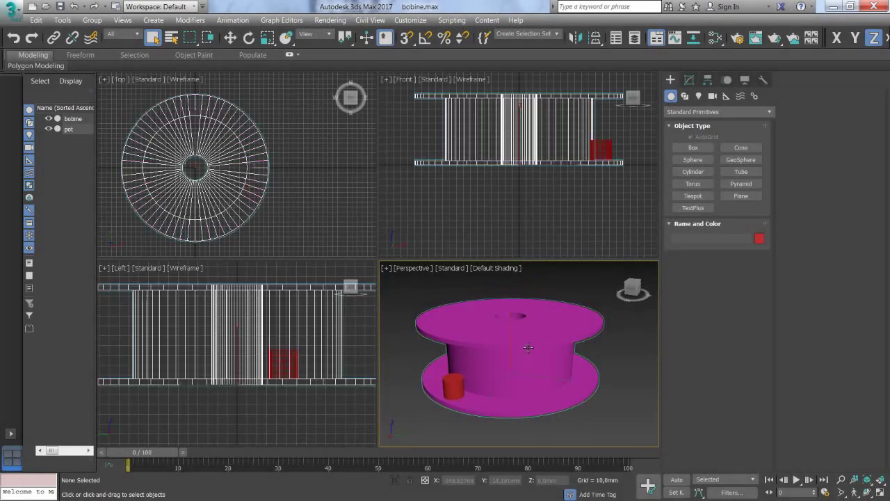
pyautogui.click(462, 388)
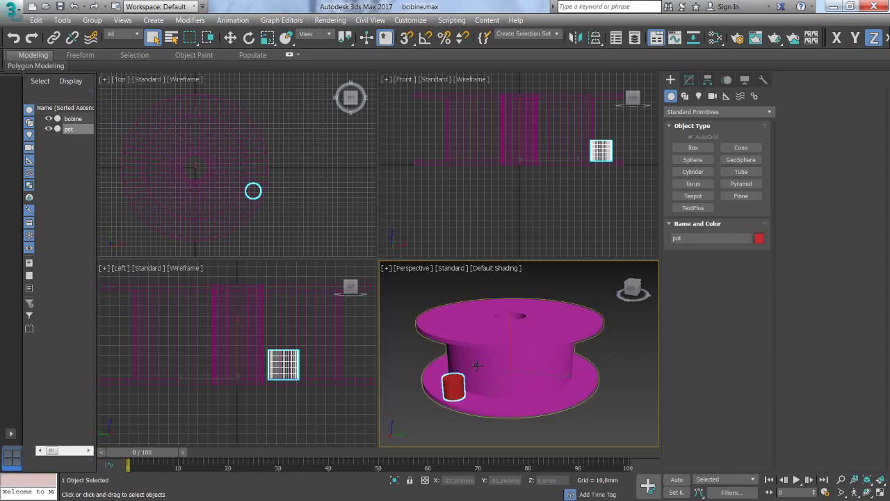
pyautogui.keyDown('alt'); pyautogui.moveTo(520, 392); pyautogui.dragTo(521, 329, button='middle'); pyautogui.keyUp('alt')
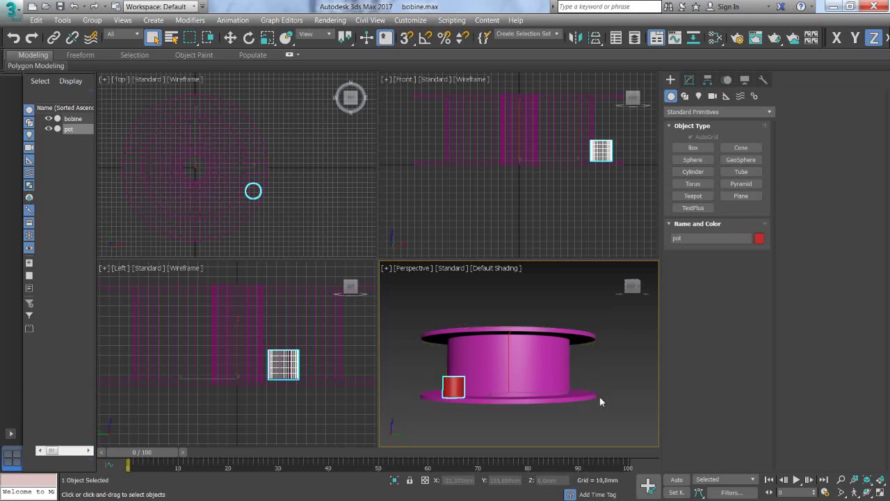
pyautogui.keyDown('alt'); pyautogui.moveTo(615, 379); pyautogui.dragTo(616, 392, button='middle'); pyautogui.keyUp('alt')
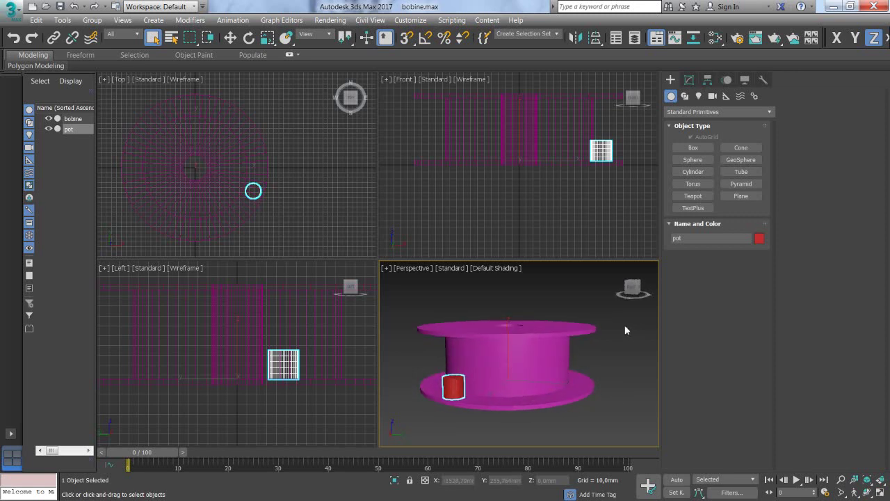
# - Draw Tube001 on the spool flange: radii 34,096 mm and 49,109 mm, height 13,752 mm
pyautogui.click(739, 174)
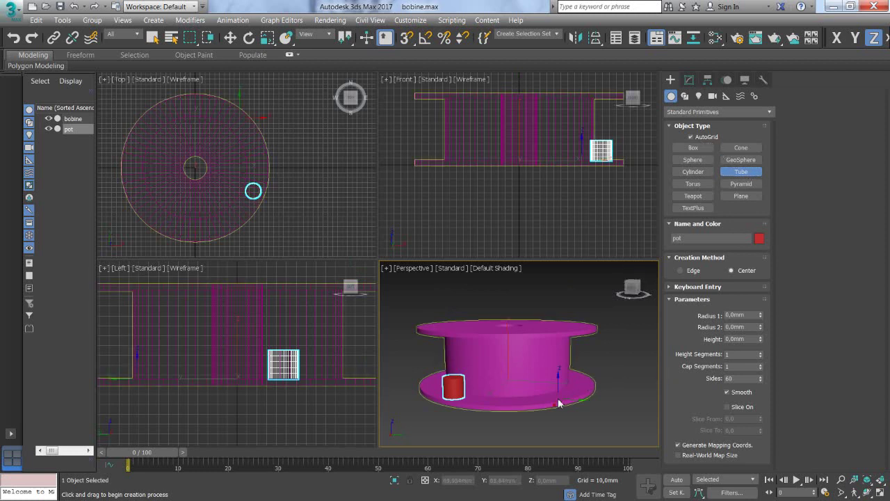
pyautogui.moveTo(562, 396); pyautogui.dragTo(559, 394)
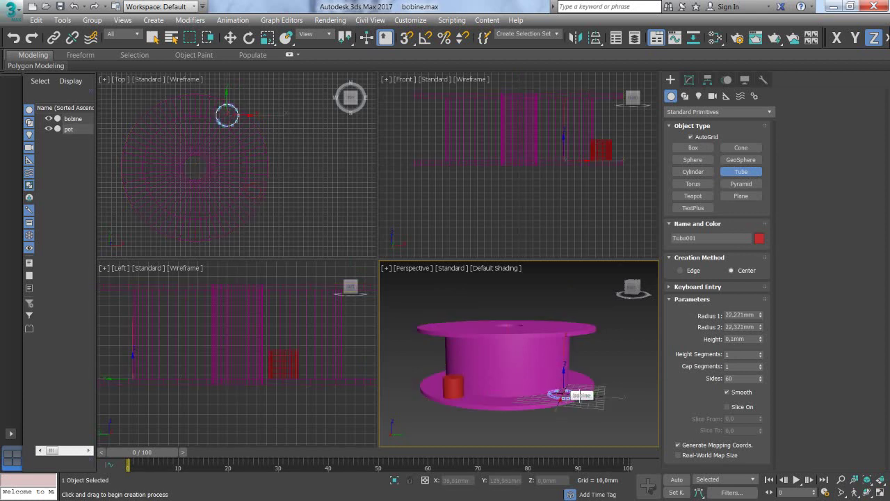
pyautogui.click(597, 395)
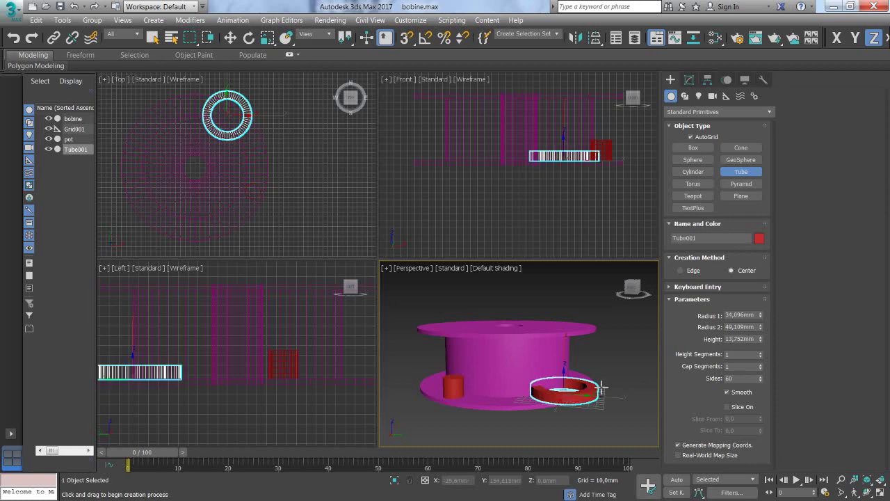
pyautogui.click(557, 411)
pyautogui.scroll(5, 558, 411)
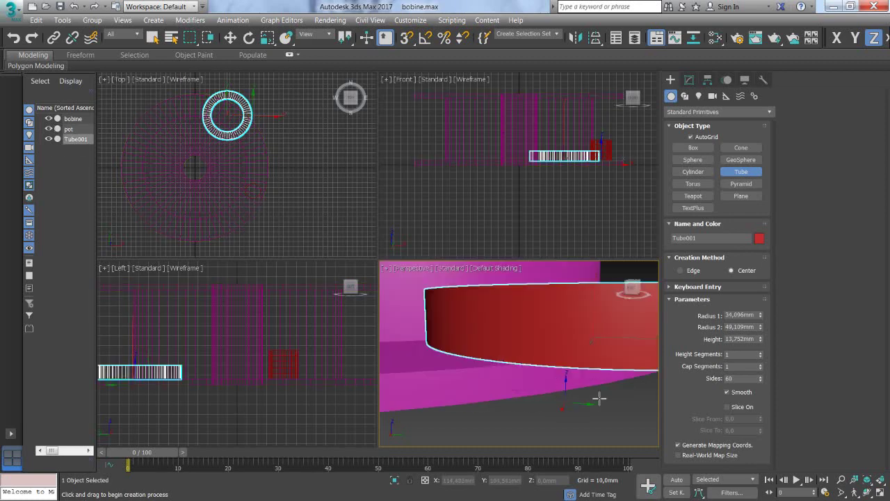
pyautogui.moveTo(606, 397)
pyautogui.keyDown('alt'); pyautogui.mouseDown(button='middle')
pyautogui.moveTo(620, 393)
pyautogui.moveTo(552, 397)
pyautogui.moveTo(531, 409)
pyautogui.mouseUp(button='middle'); pyautogui.keyUp('alt')
pyautogui.scroll(-3, 620, 391)
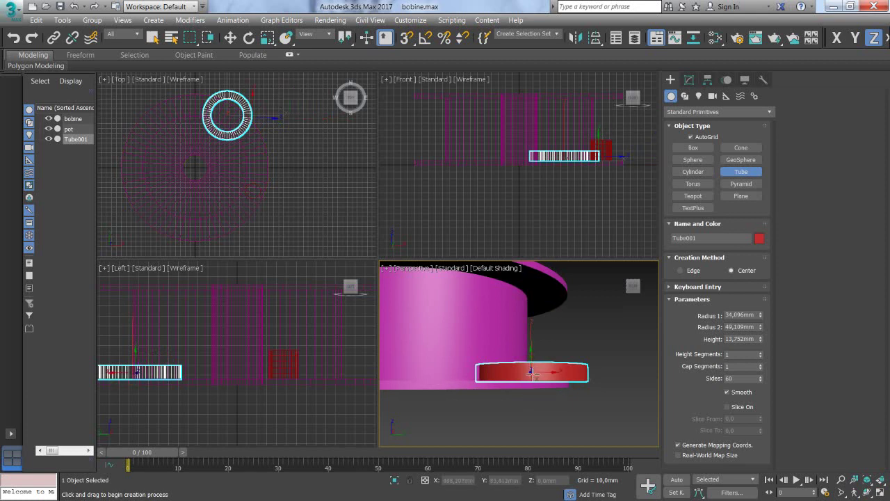
pyautogui.scroll(-3, 546, 383)
pyautogui.scroll(-2, 577, 383)
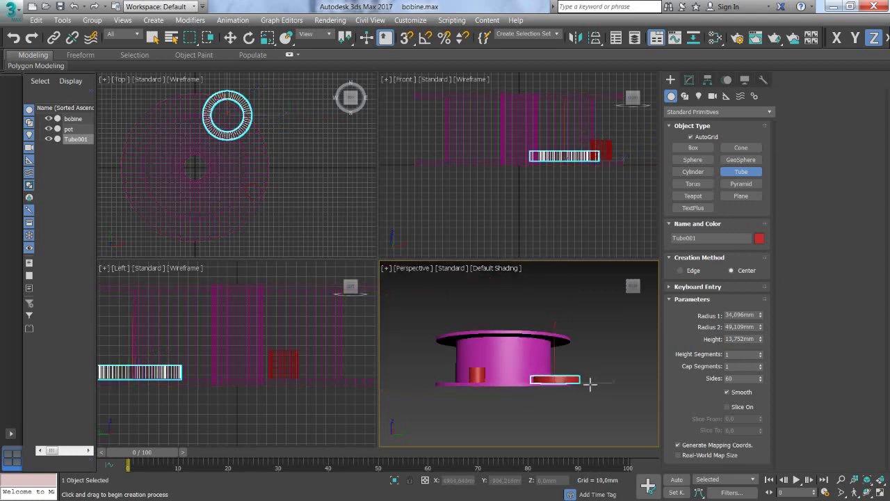
pyautogui.keyDown('alt'); pyautogui.moveTo(590, 384); pyautogui.dragTo(594, 407, button='middle'); pyautogui.keyUp('alt')
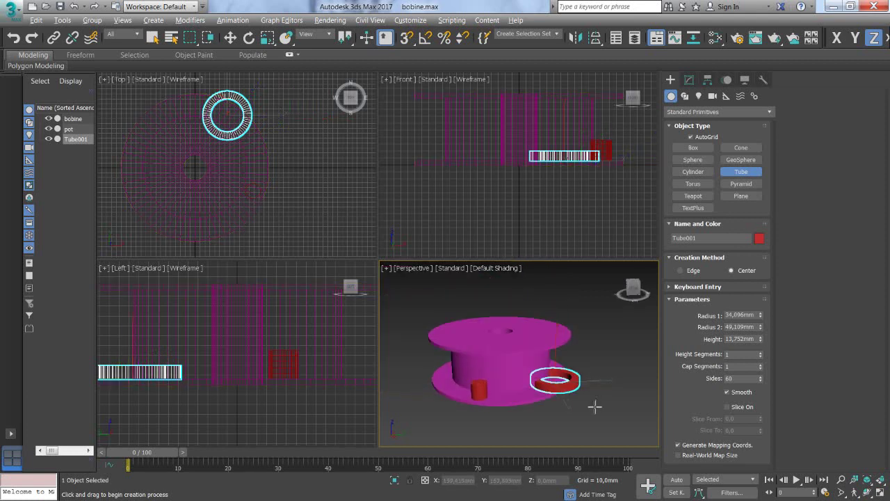
# - Set Tube001's Radius 1 to 106 mm, Radius 2 to 145 mm and Height to 3 mm
pyautogui.doubleClick(735, 315)
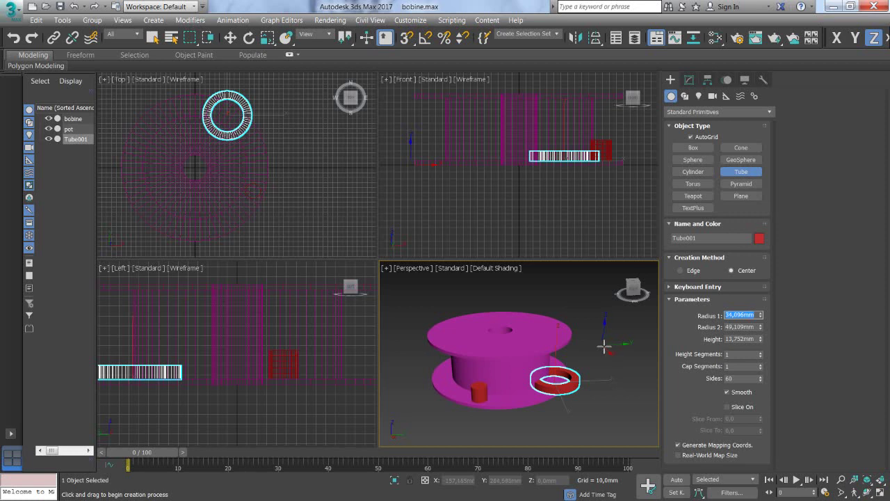
pyautogui.write('106')
pyautogui.press('Tab')
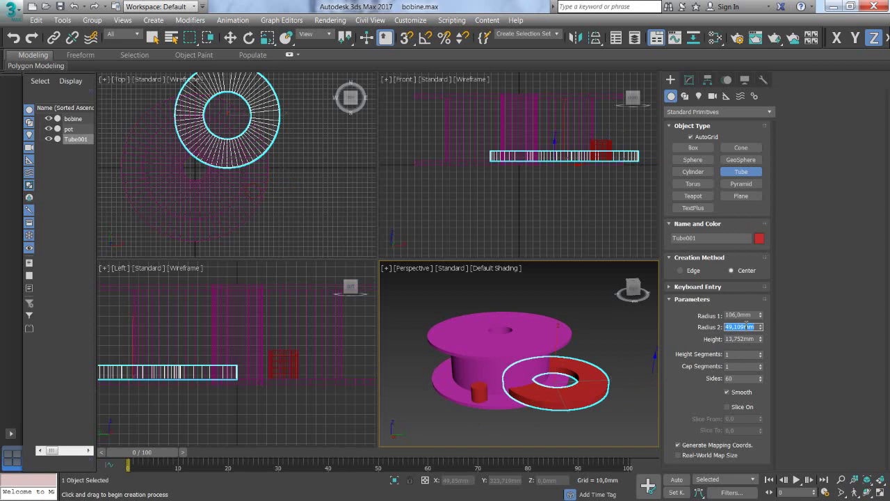
pyautogui.write('145')
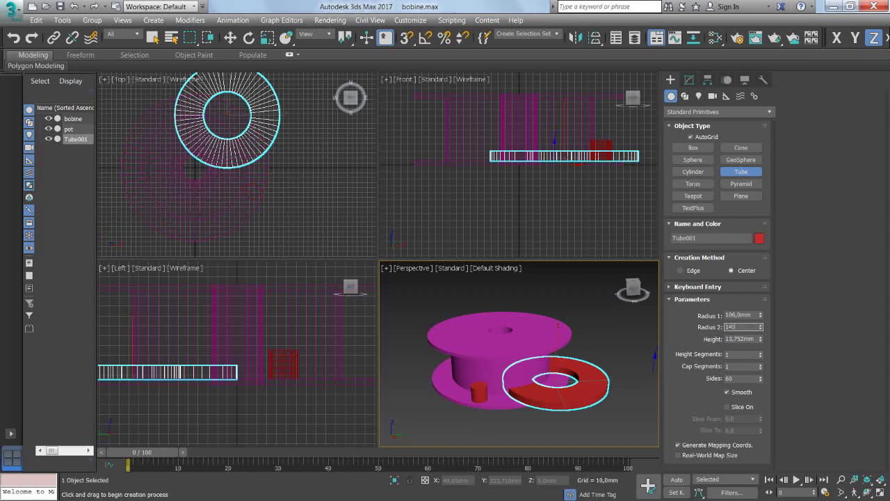
pyautogui.press('Tab')
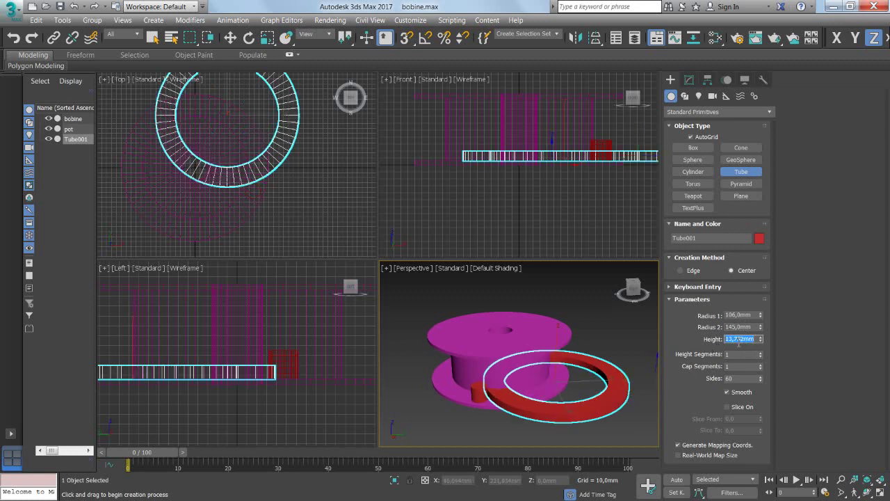
pyautogui.keyDown('alt'); pyautogui.moveTo(602, 423); pyautogui.dragTo(614, 395, button='middle'); pyautogui.keyUp('alt')
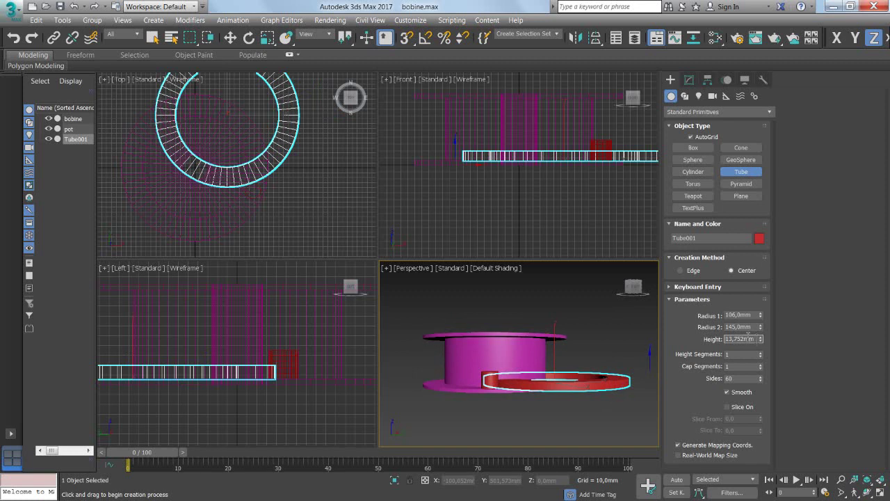
pyautogui.moveTo(756, 339); pyautogui.dragTo(698, 342)
pyautogui.write('3')
pyautogui.press('Return')
# - Try 6 sides on the tube, then restore it to a smooth 60-sided ring
pyautogui.scroll(4, 603, 398)
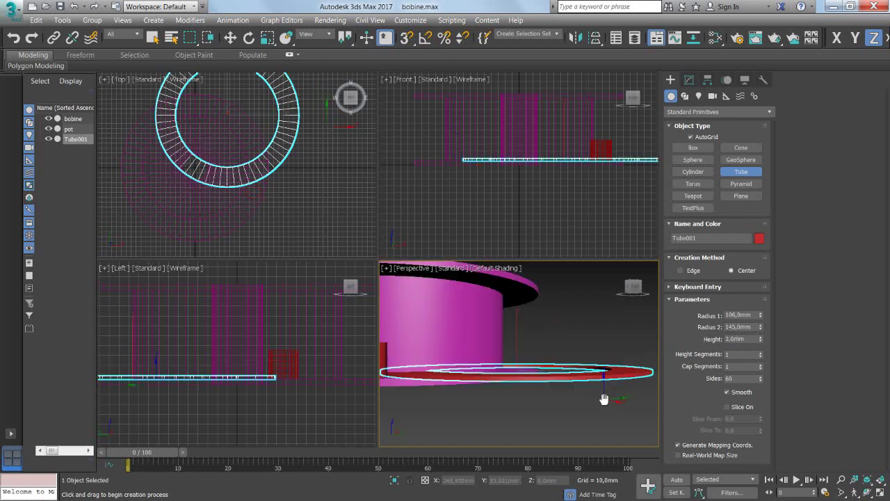
pyautogui.scroll(1, 603, 398)
pyautogui.scroll(-3, 603, 396)
pyautogui.scroll(-3, 603, 396)
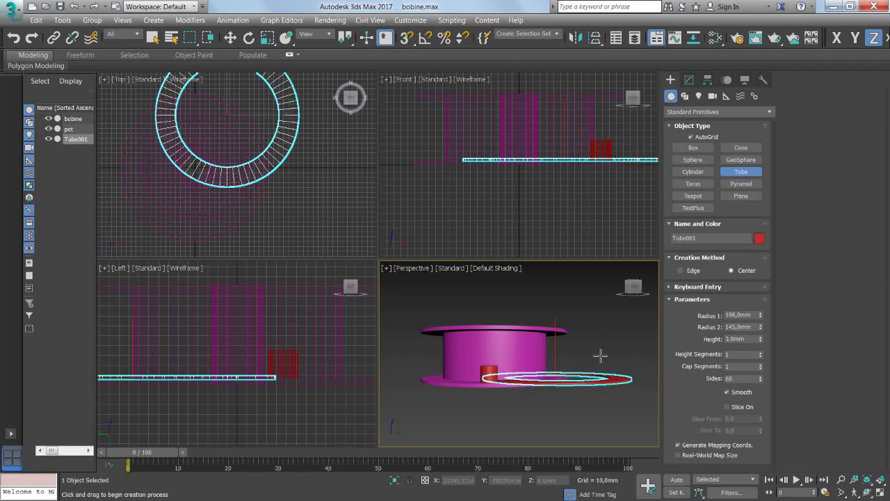
pyautogui.click(736, 379)
pyautogui.write('6')
pyautogui.press('Return')
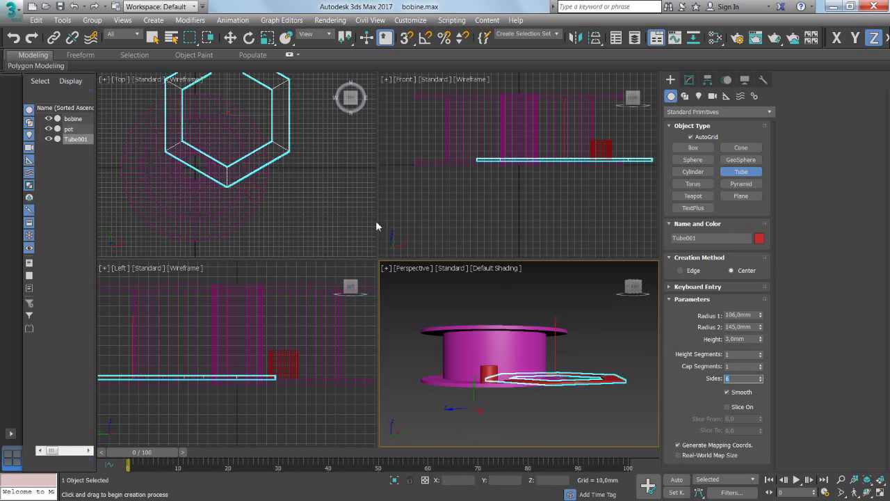
pyautogui.middleClick(319, 205)
pyautogui.moveTo(319, 205); pyautogui.dragTo(321, 240, button='middle')
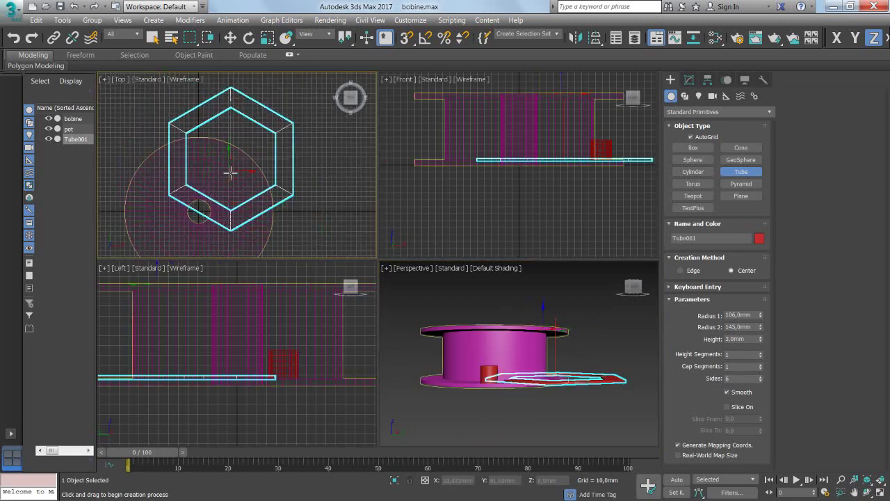
pyautogui.click(739, 379)
pyautogui.write('0')
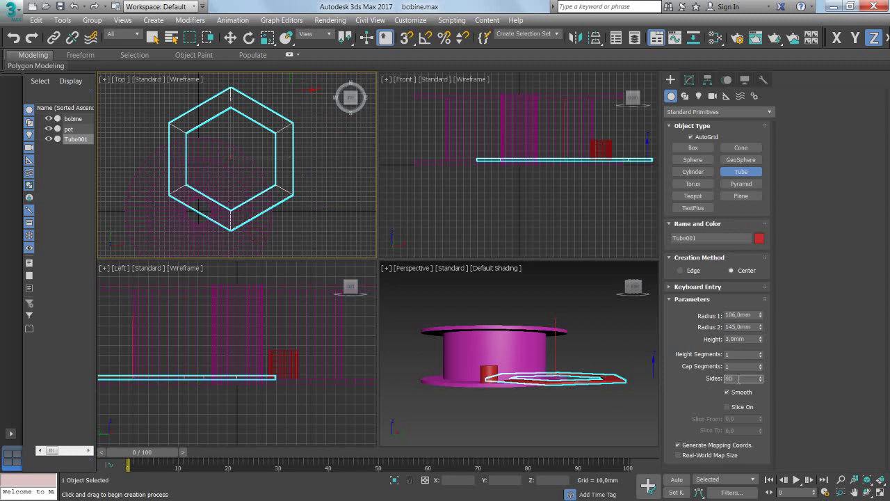
pyautogui.press('Return')
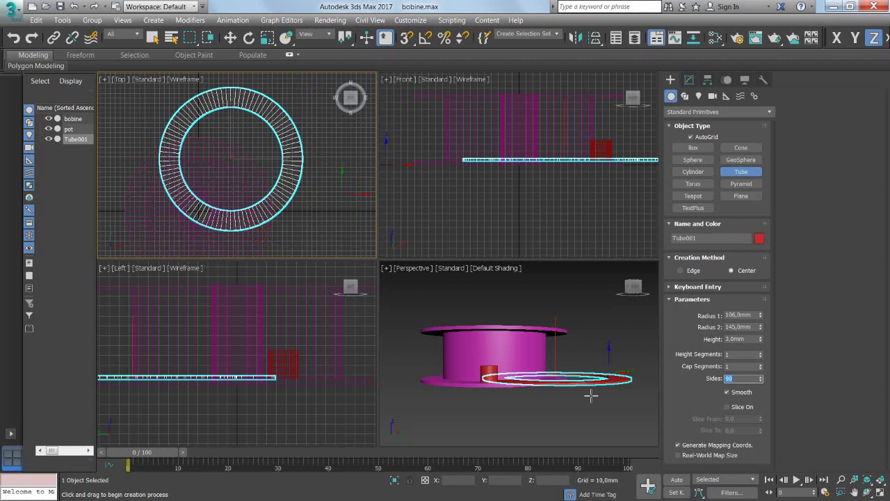
# - Move the ring to X 0 and Y 0 by zeroing its position spinners
pyautogui.click(578, 412)
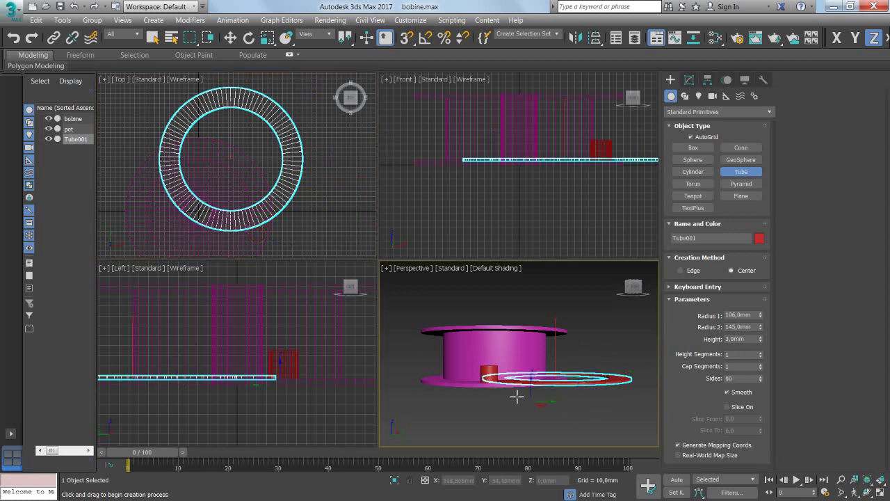
pyautogui.click(233, 40)
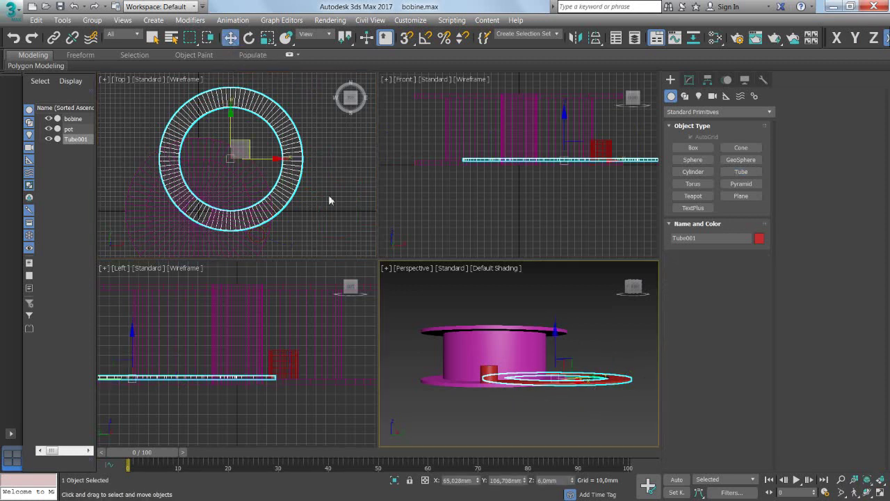
pyautogui.rightClick(478, 481)
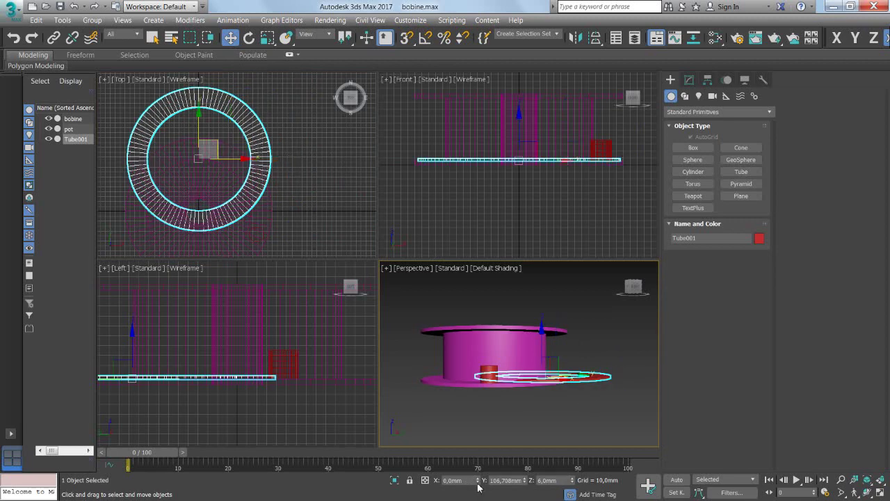
pyautogui.rightClick(525, 481)
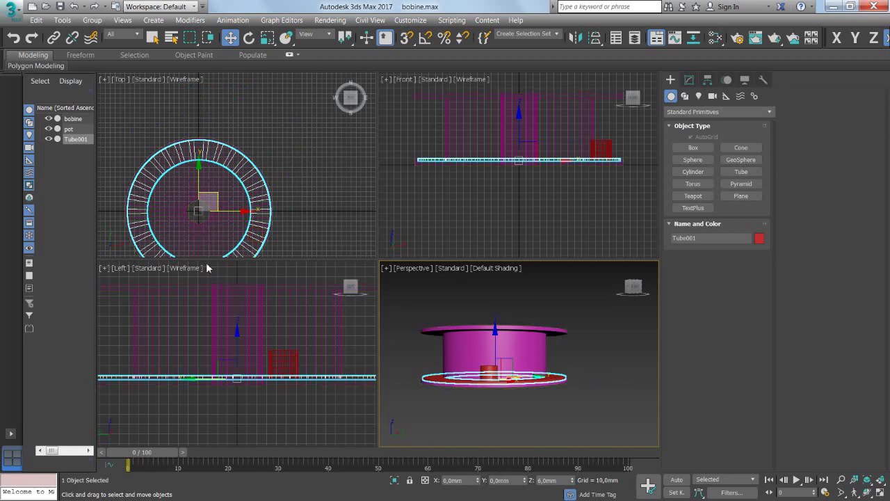
# - Hide the bobine spool model and maximize the Top view
pyautogui.moveTo(284, 211)
pyautogui.mouseDown(button='middle')
pyautogui.moveTo(324, 185)
pyautogui.moveTo(341, 159)
pyautogui.moveTo(326, 164)
pyautogui.mouseUp(button='middle')
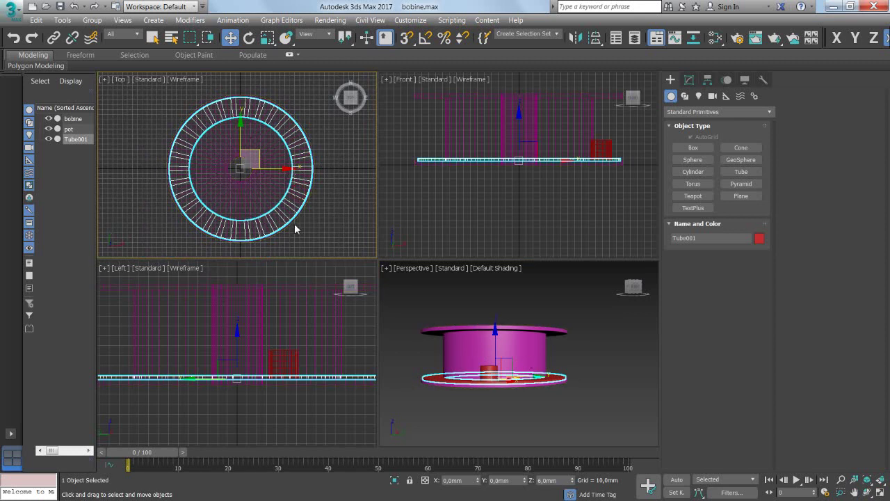
pyautogui.click(50, 118)
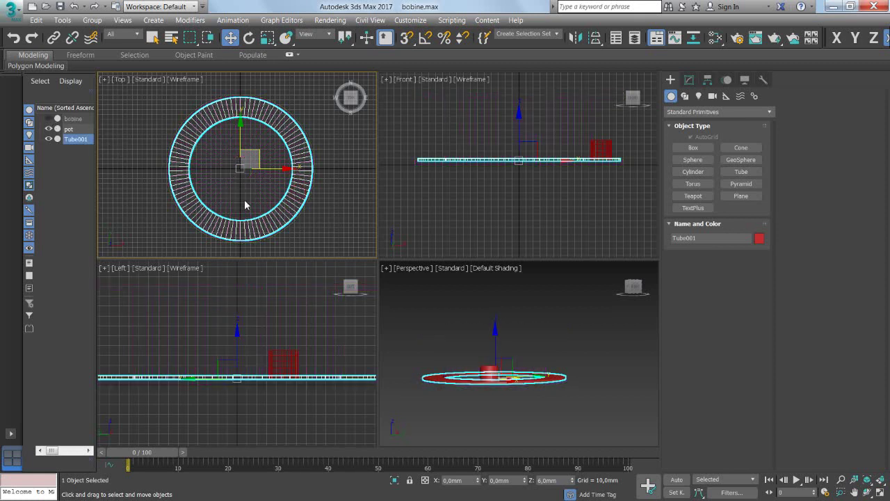
pyautogui.hotkey('alt', 'w')
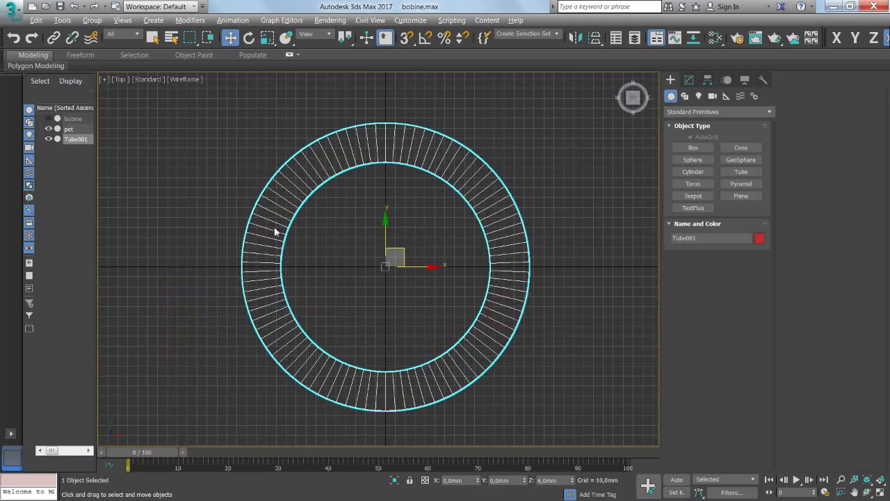
# - Convert the ring to Editable Poly and select one polygon on its lower right
pyautogui.rightClick(488, 340)
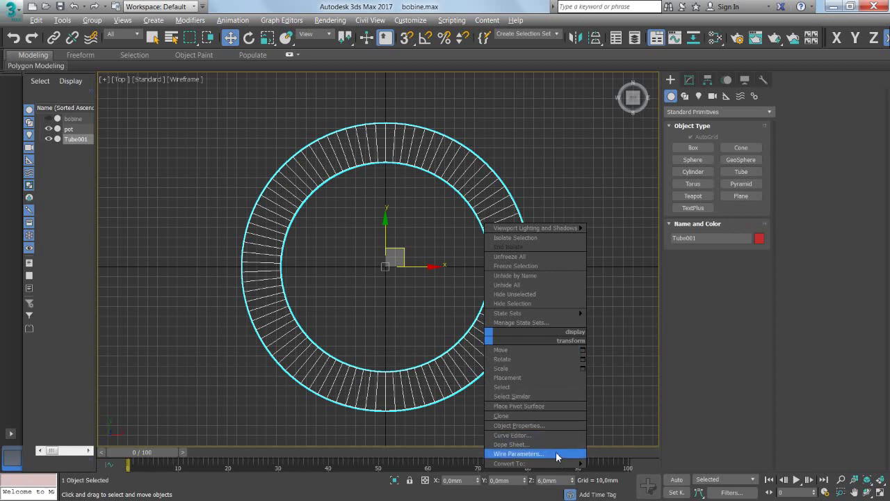
pyautogui.click(626, 468)
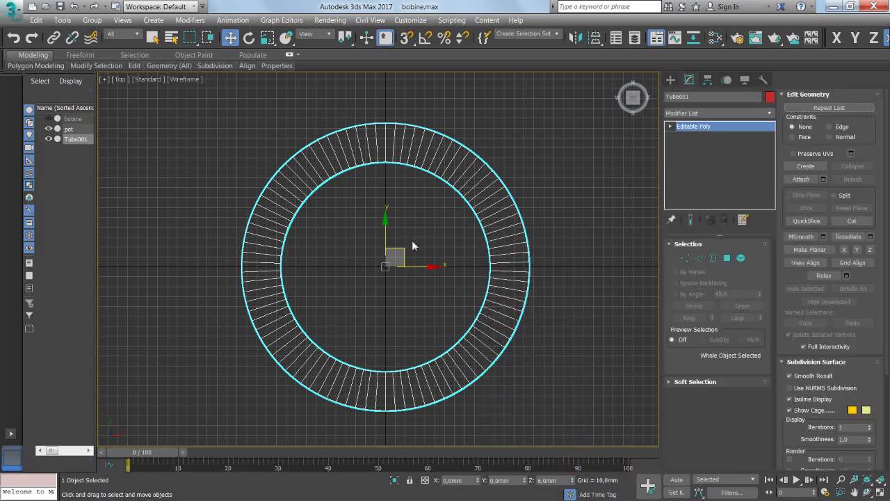
pyautogui.click(727, 257)
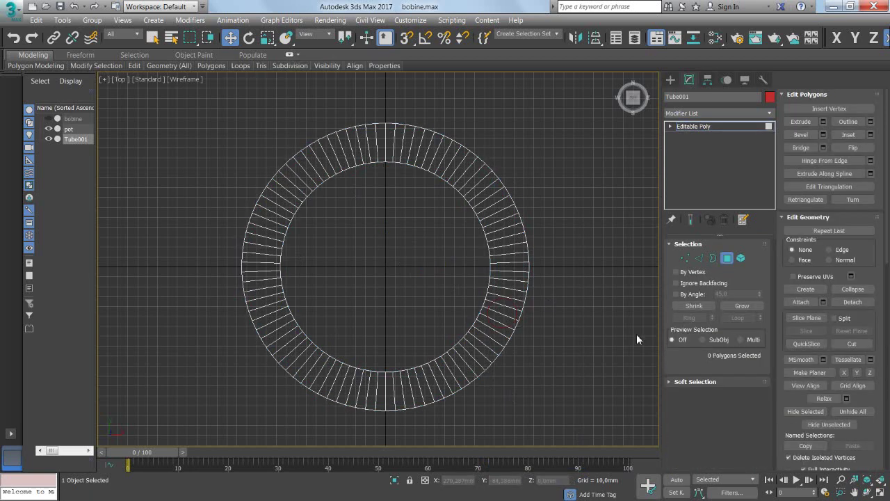
pyautogui.click(499, 324)
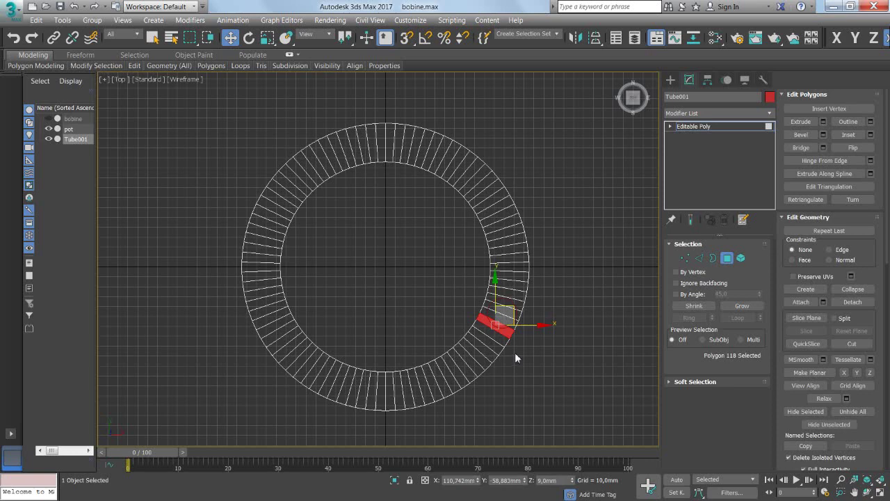
pyautogui.scroll(2, 499, 323)
pyautogui.scroll(2, 500, 321)
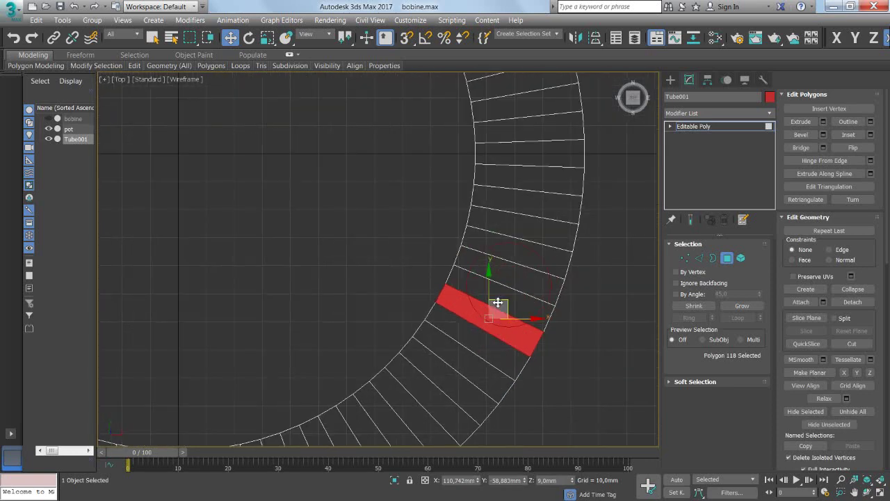
pyautogui.moveTo(534, 316); pyautogui.dragTo(535, 338, button='middle')
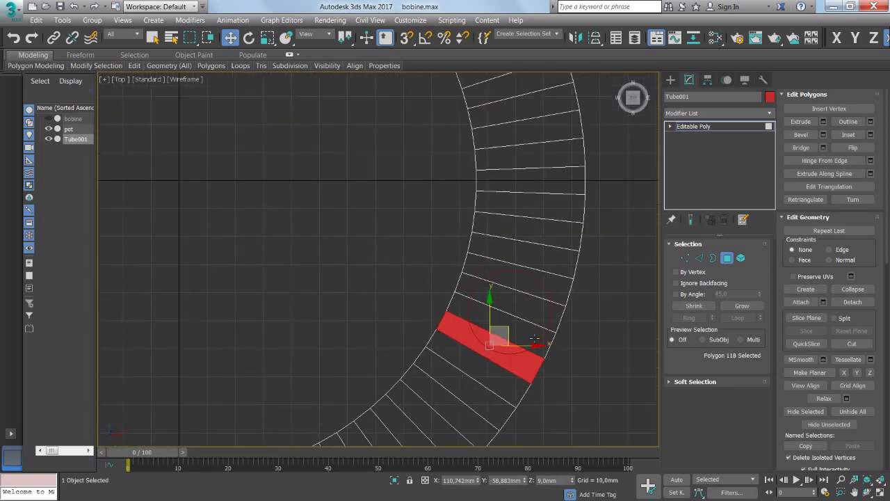
# - Add five more polygons upward along the ring's right side to the selection
pyautogui.keyDown('ctrl'); pyautogui.click(530, 331); pyautogui.keyUp('ctrl')
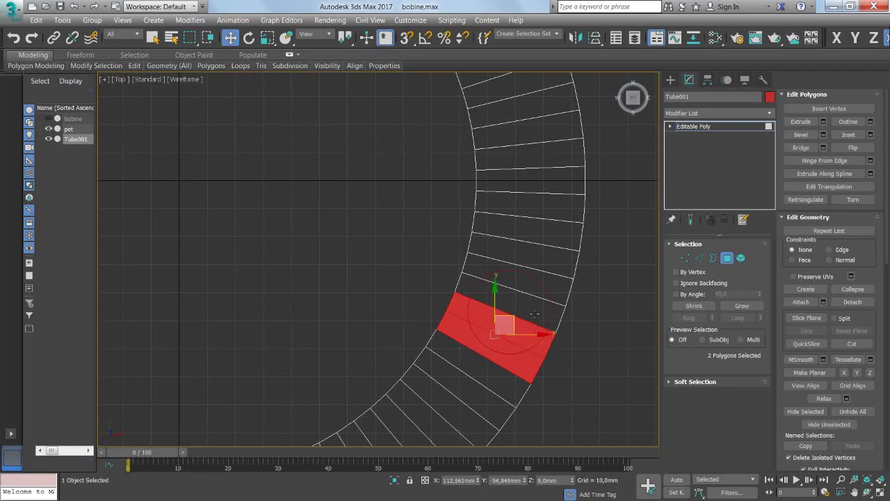
pyautogui.keyDown('ctrl'); pyautogui.click(534, 301); pyautogui.keyUp('ctrl')
pyautogui.keyDown('ctrl'); pyautogui.click(535, 284); pyautogui.keyUp('ctrl')
pyautogui.keyDown('ctrl'); pyautogui.click(541, 255); pyautogui.keyUp('ctrl')
pyautogui.keyDown('ctrl'); pyautogui.click(546, 236); pyautogui.keyUp('ctrl')
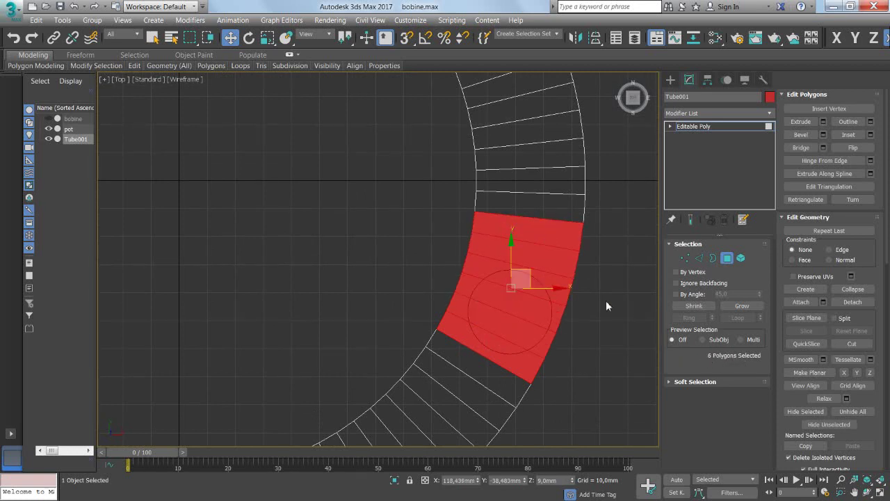
pyautogui.scroll(-5, 605, 300)
pyautogui.scroll(3, 603, 297)
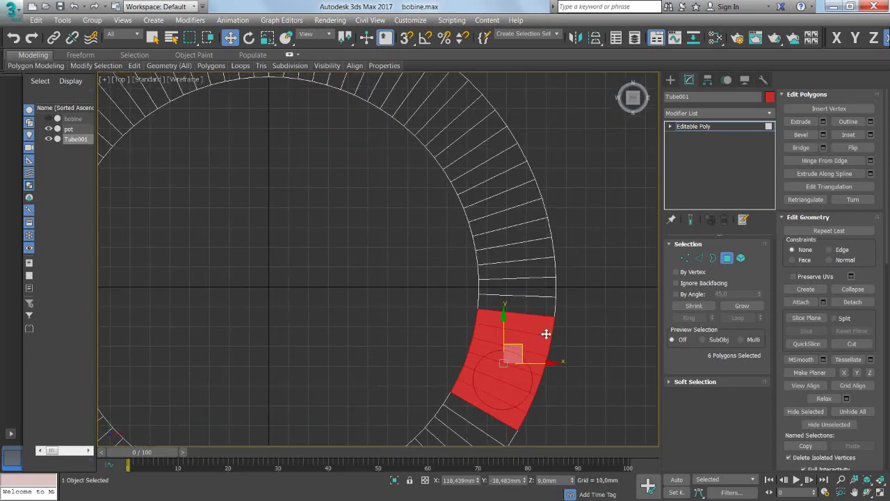
# - Extend the selection up the right arc and box-select the remaining faces down to its end
pyautogui.keyDown('ctrl'); pyautogui.click(527, 304); pyautogui.keyUp('ctrl')
pyautogui.keyDown('ctrl'); pyautogui.click(523, 288); pyautogui.keyUp('ctrl')
pyautogui.keyDown('ctrl'); pyautogui.click(521, 272); pyautogui.keyUp('ctrl')
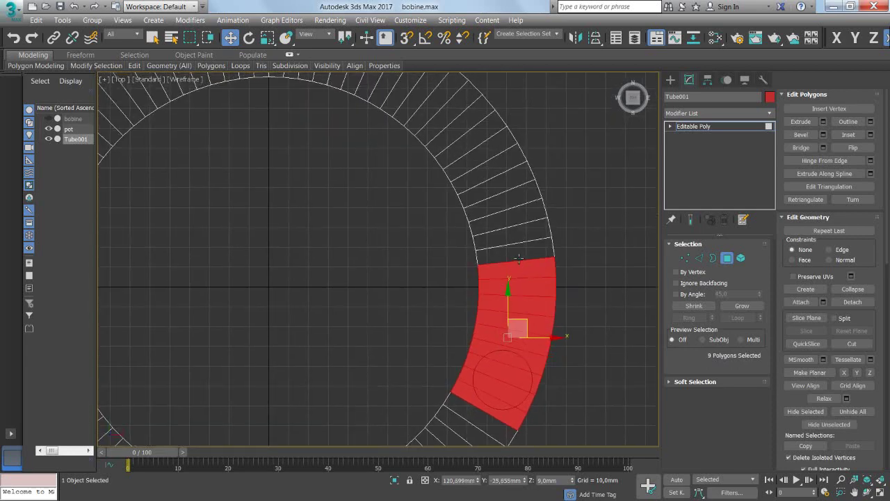
pyautogui.keyDown('ctrl'); pyautogui.click(518, 253); pyautogui.keyUp('ctrl')
pyautogui.keyDown('ctrl'); pyautogui.click(510, 231); pyautogui.keyUp('ctrl')
pyautogui.keyDown('ctrl'); pyautogui.click(504, 218); pyautogui.keyUp('ctrl')
pyautogui.keyDown('ctrl'); pyautogui.click(498, 205); pyautogui.keyUp('ctrl')
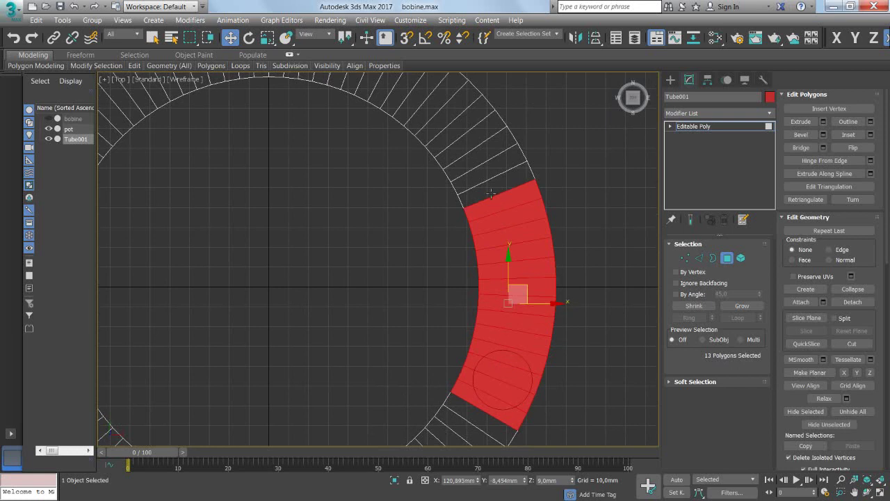
pyautogui.keyDown('ctrl'); pyautogui.click(491, 194); pyautogui.keyUp('ctrl')
pyautogui.keyDown('ctrl'); pyautogui.click(485, 178); pyautogui.keyUp('ctrl')
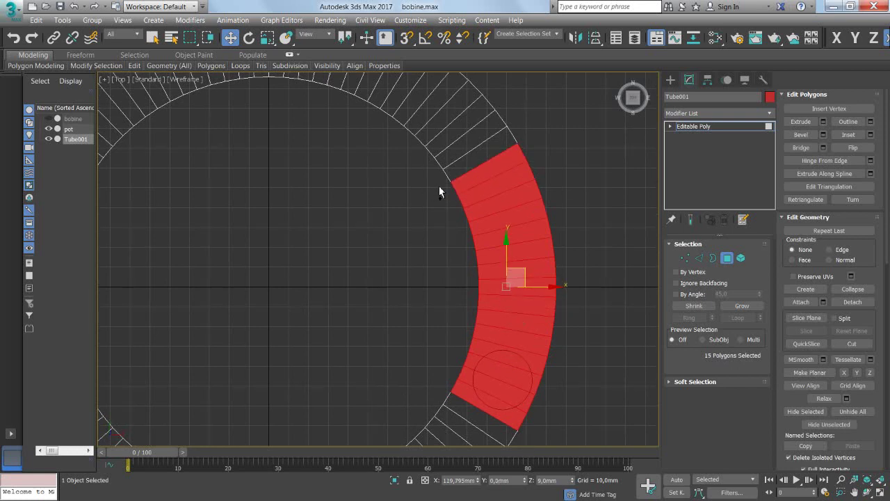
pyautogui.moveTo(485, 251); pyautogui.dragTo(502, 393)
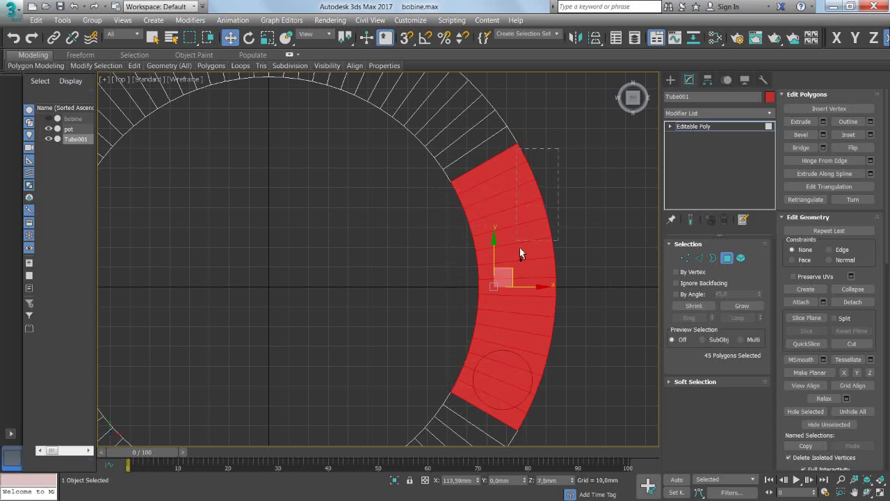
pyautogui.moveTo(512, 409); pyautogui.dragTo(513, 423)
# - Invert the face selection and delete it, keeping only the right-side arc beside the pot
pyautogui.hotkey('alt', 'w')
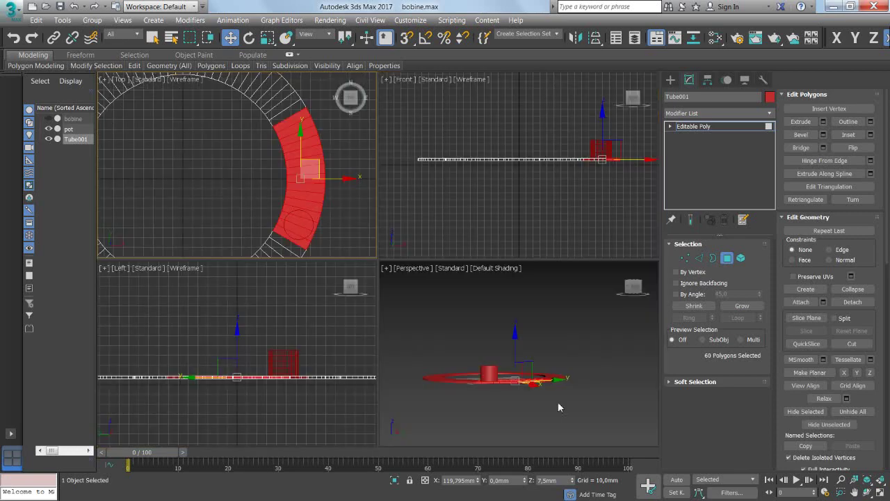
pyautogui.rightClick(560, 394)
pyautogui.hotkey('alt', 'w')
pyautogui.scroll(2, 403, 319)
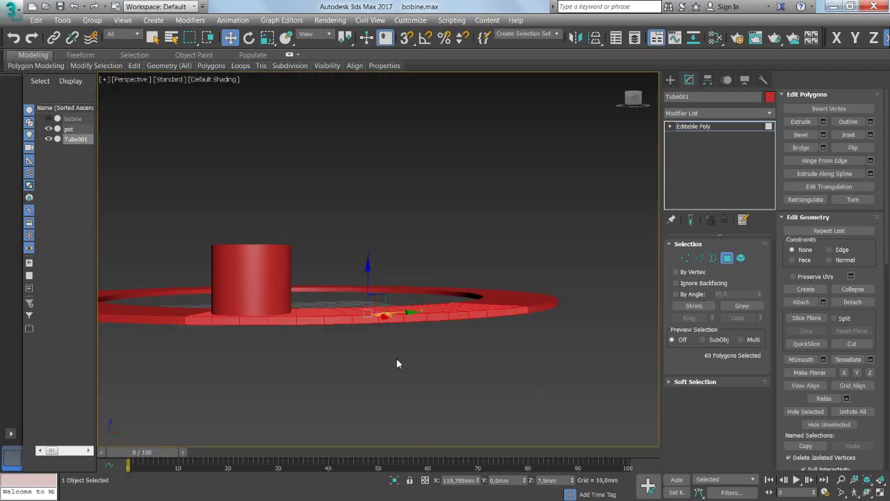
pyautogui.moveTo(397, 358)
pyautogui.keyDown('alt'); pyautogui.mouseDown(button='middle')
pyautogui.moveTo(490, 383)
pyautogui.moveTo(522, 366)
pyautogui.moveTo(483, 328)
pyautogui.moveTo(433, 326)
pyautogui.moveTo(412, 379)
pyautogui.moveTo(424, 384)
pyautogui.mouseUp(button='middle'); pyautogui.keyUp('alt')
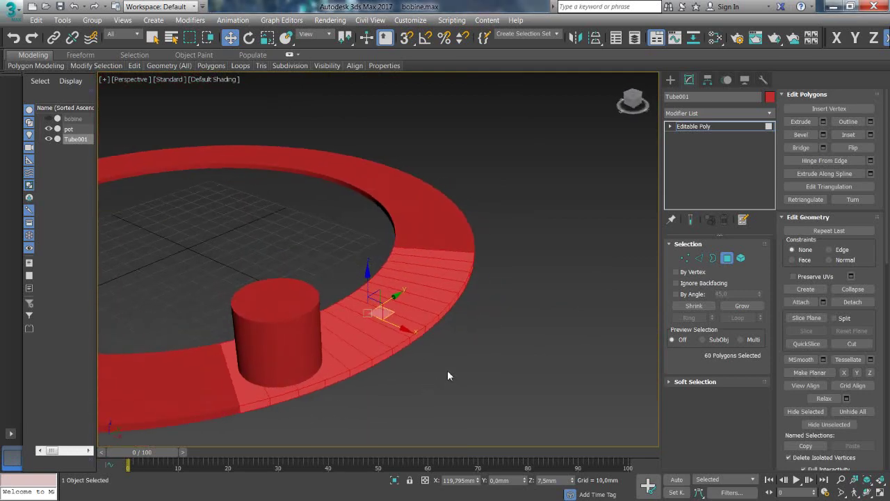
pyautogui.hotkey('ctrl', 'i')
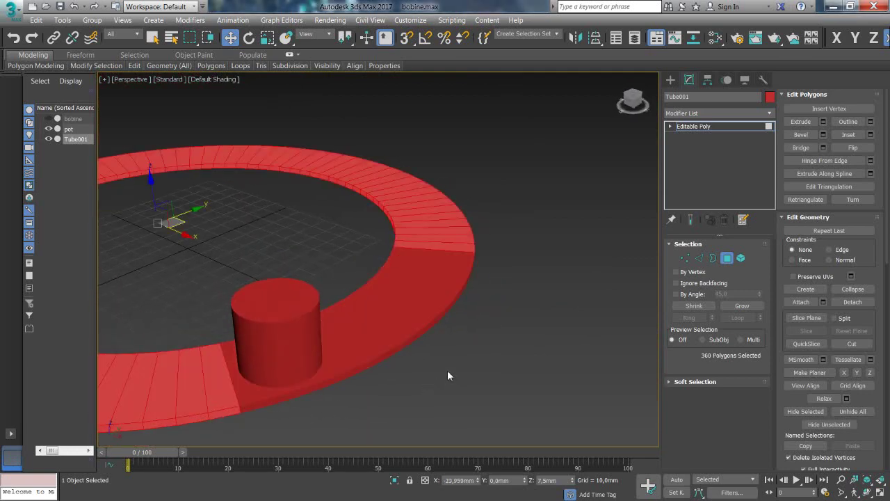
pyautogui.press('Delete')
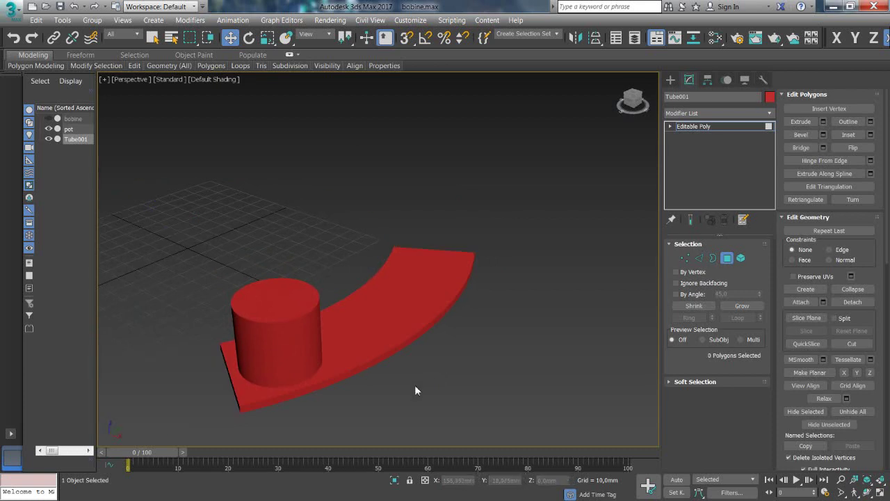
pyautogui.moveTo(415, 390)
pyautogui.keyDown('alt'); pyautogui.mouseDown(button='middle')
pyautogui.moveTo(433, 371)
pyautogui.moveTo(482, 358)
pyautogui.mouseUp(button='middle'); pyautogui.keyUp('alt')
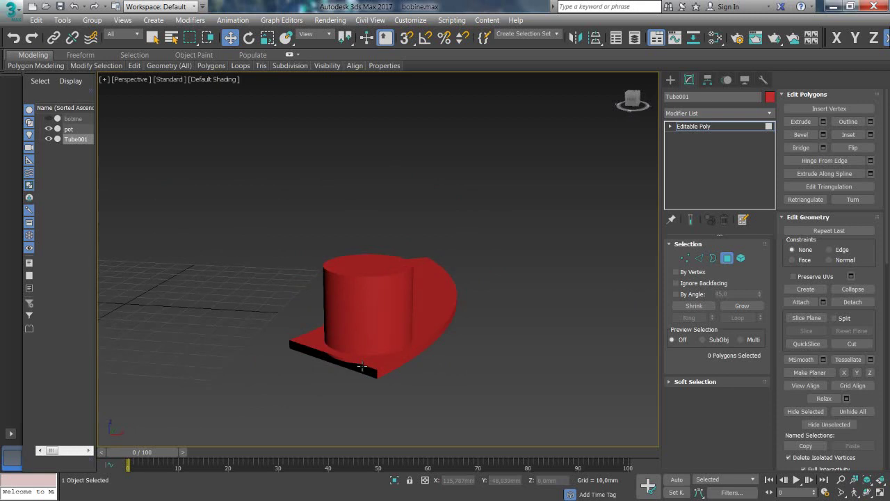
pyautogui.keyDown('alt'); pyautogui.moveTo(459, 358); pyautogui.dragTo(313, 372, button='middle'); pyautogui.keyUp('alt')
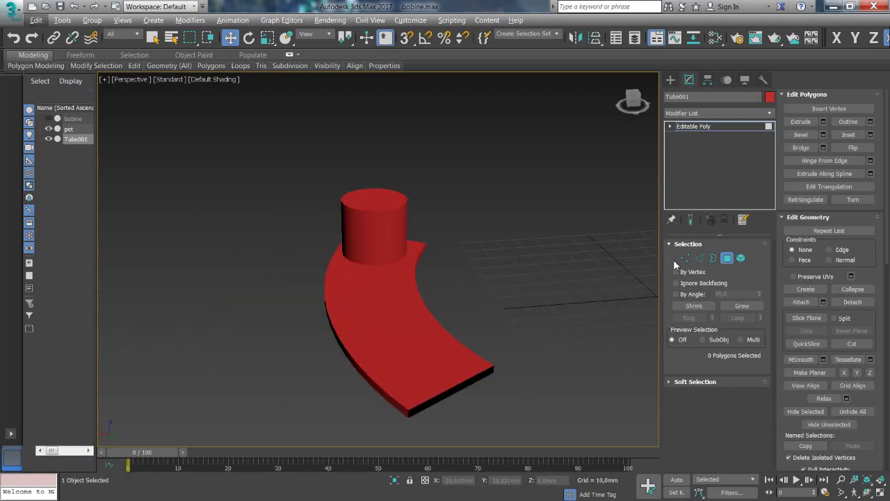
# - In Border mode, select the open borders at the arc's ends
pyautogui.click(711, 258)
pyautogui.click(482, 375)
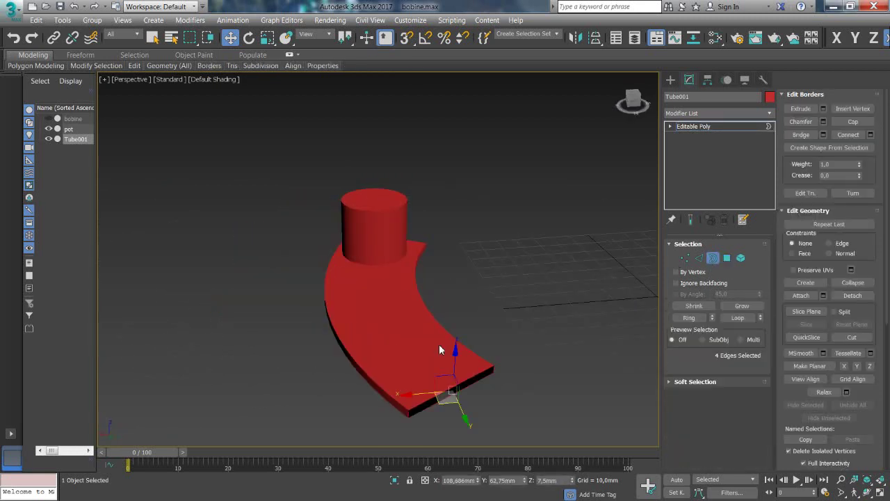
pyautogui.scroll(5, 596, 308)
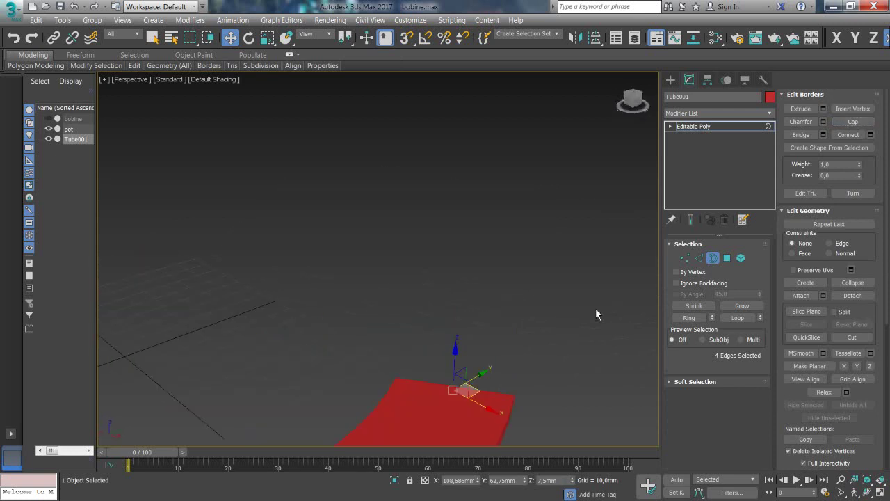
pyautogui.moveTo(595, 308); pyautogui.dragTo(587, 191, button='middle')
pyautogui.scroll(-5, 539, 264)
pyautogui.click(406, 317)
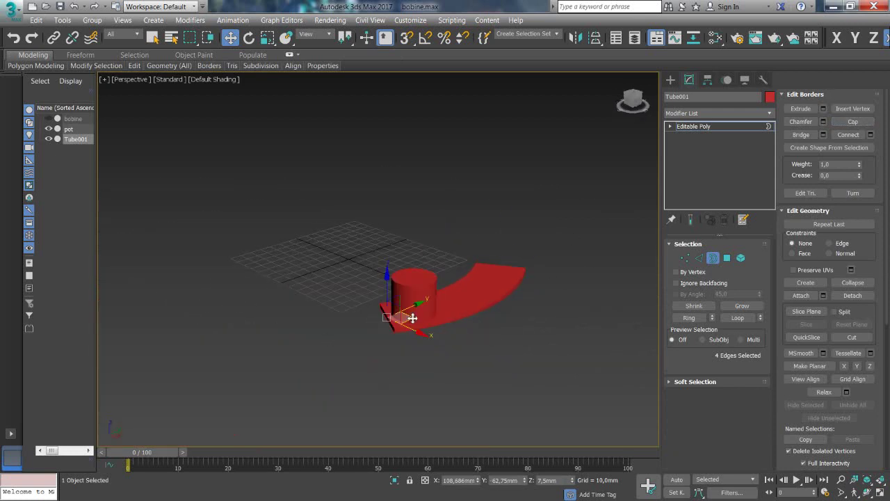
# - Inspect the arc from several angles, then restore four viewports with Standard Primitives showing
pyautogui.keyDown('alt'); pyautogui.moveTo(450, 333); pyautogui.dragTo(497, 311, button='middle'); pyautogui.keyUp('alt')
pyautogui.scroll(2, 381, 318)
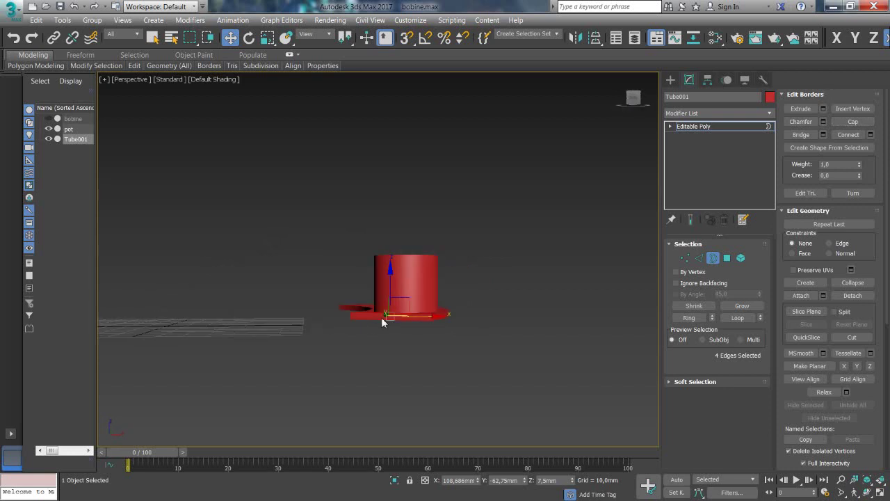
pyautogui.scroll(5, 382, 317)
pyautogui.scroll(-5, 382, 316)
pyautogui.moveTo(384, 315)
pyautogui.keyDown('alt'); pyautogui.mouseDown(button='middle')
pyautogui.moveTo(419, 346)
pyautogui.moveTo(439, 342)
pyautogui.moveTo(302, 342)
pyautogui.moveTo(330, 346)
pyautogui.mouseUp(button='middle'); pyautogui.keyUp('alt')
pyautogui.scroll(-3, 439, 328)
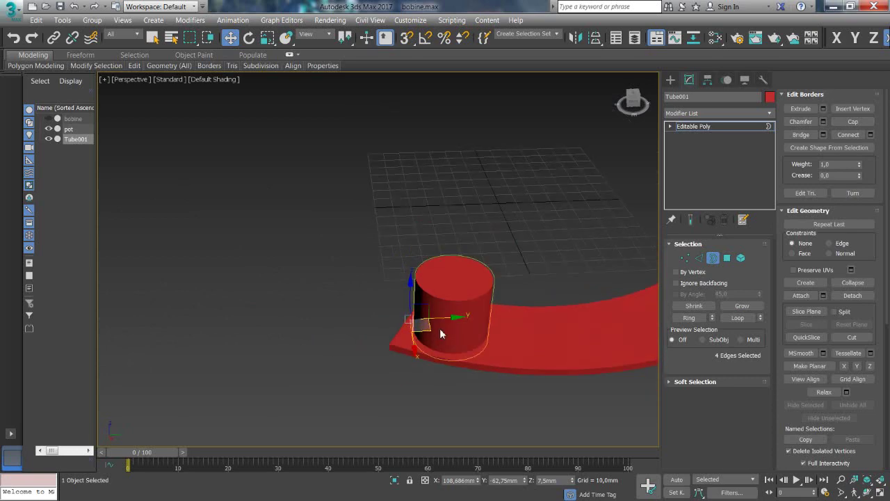
pyautogui.scroll(-2, 440, 329)
pyautogui.moveTo(498, 329); pyautogui.dragTo(476, 333, button='middle')
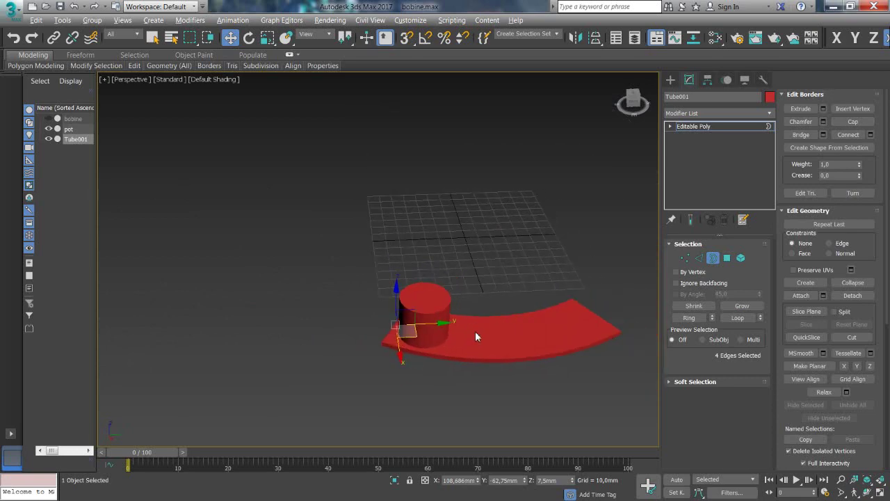
pyautogui.hotkey('alt', 'w')
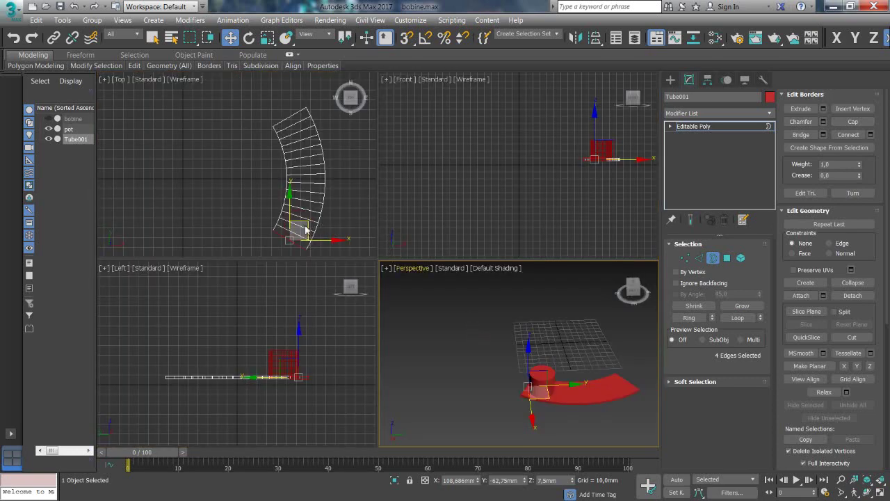
pyautogui.click(670, 80)
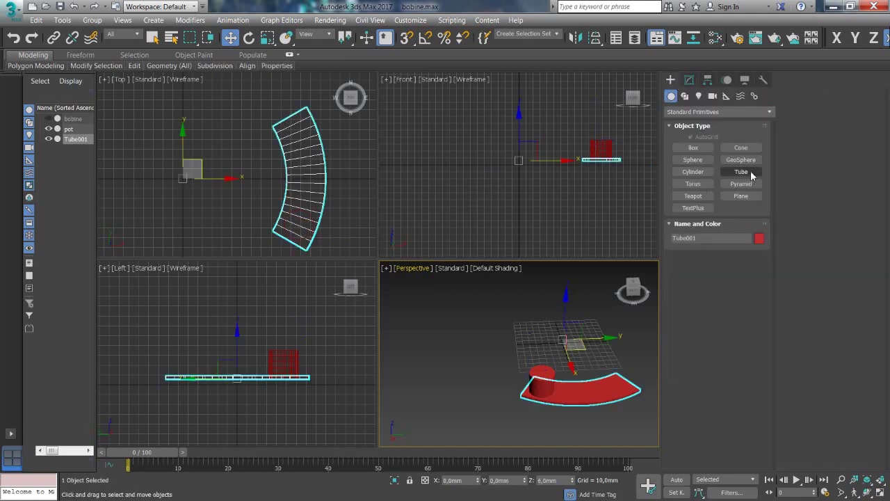
# - Draw a new tube in the Top viewport near the arc's far end
pyautogui.click(741, 171)
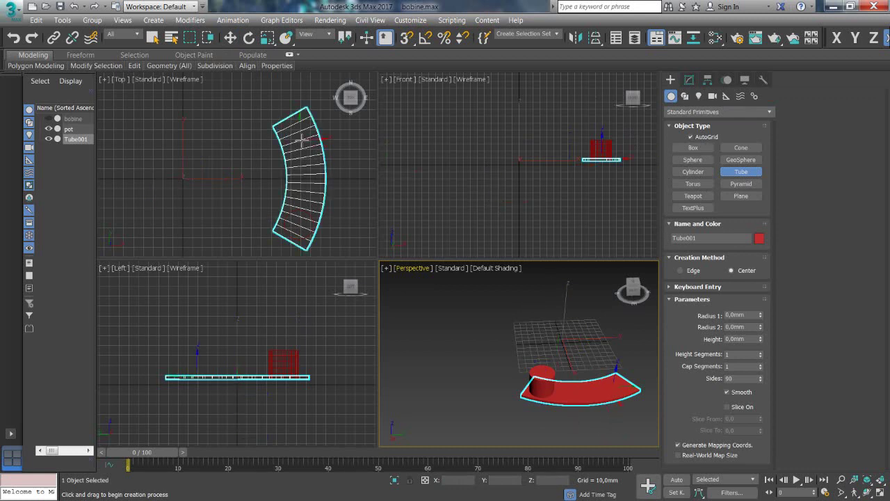
pyautogui.moveTo(303, 139); pyautogui.dragTo(315, 140)
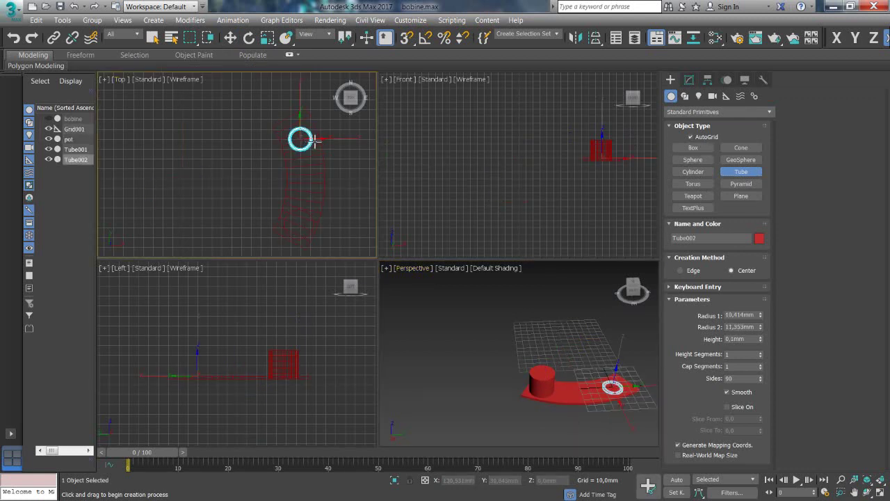
pyautogui.click(320, 140)
pyautogui.click(319, 125)
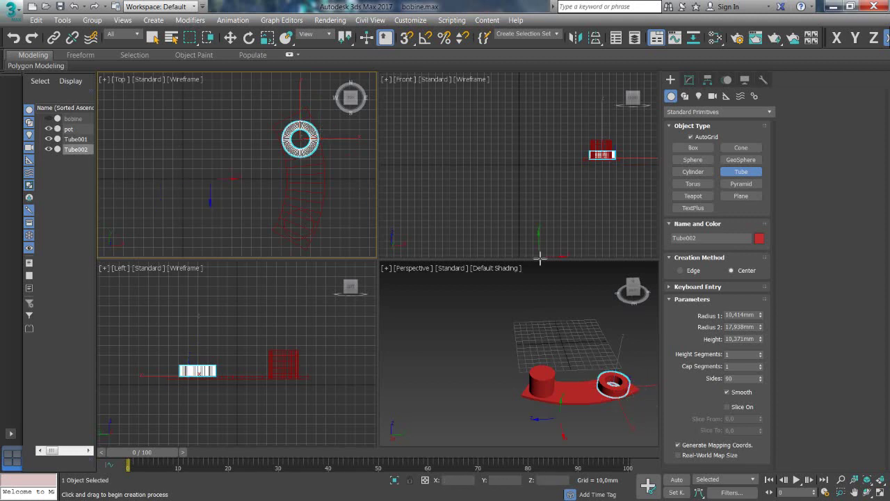
# - Set the tube's Radius 1 to 15 mm and Radius 2 to 17 mm
pyautogui.doubleClick(742, 315)
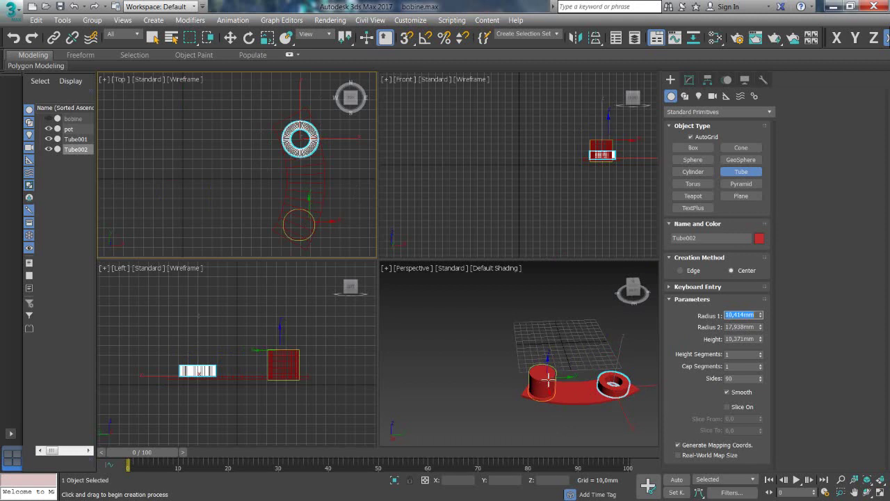
pyautogui.write('15')
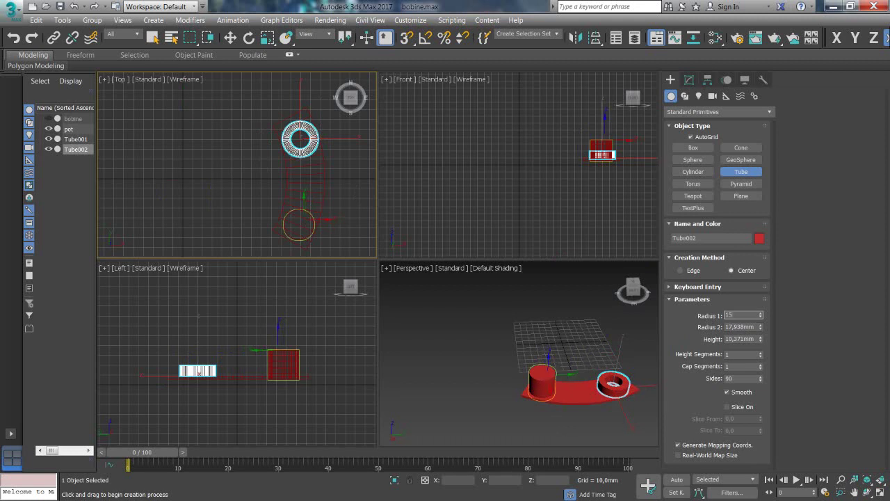
pyautogui.press('Tab')
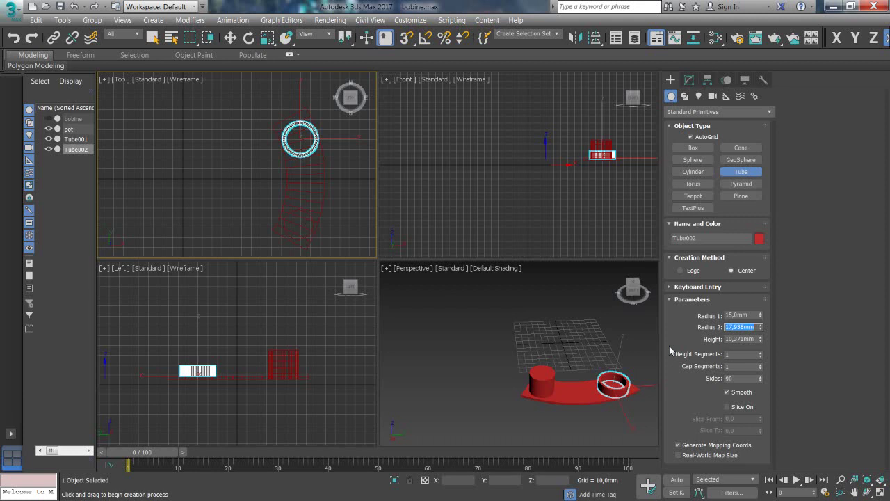
pyautogui.write('17')
pyautogui.press('Tab')
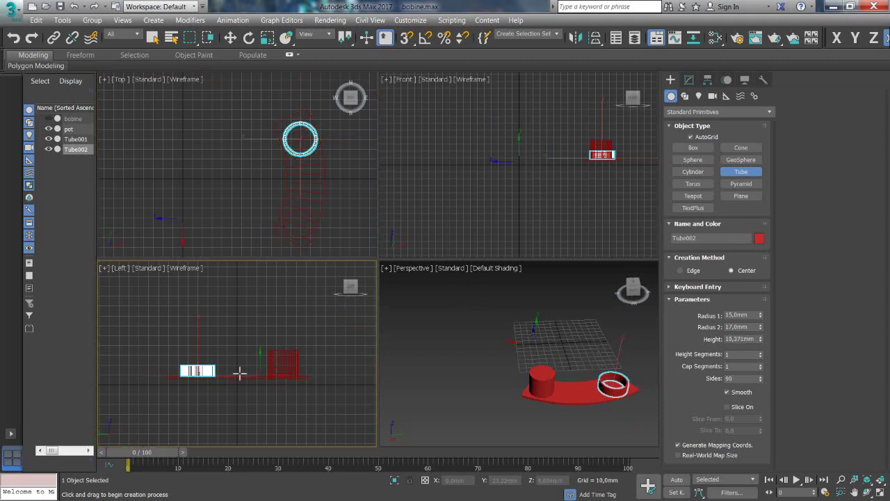
# - Give the tube a 7 mm height and 60 sides
pyautogui.scroll(4, 237, 369)
pyautogui.scroll(-2, 233, 368)
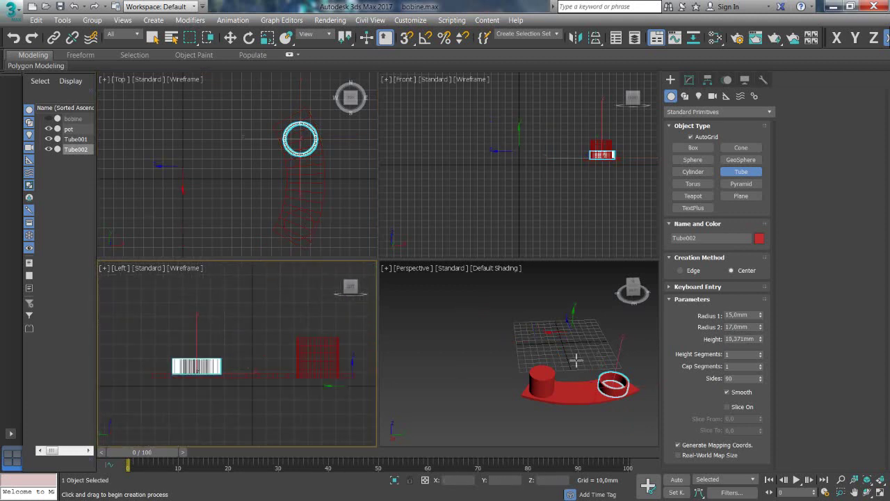
pyautogui.moveTo(760, 342); pyautogui.dragTo(759, 358)
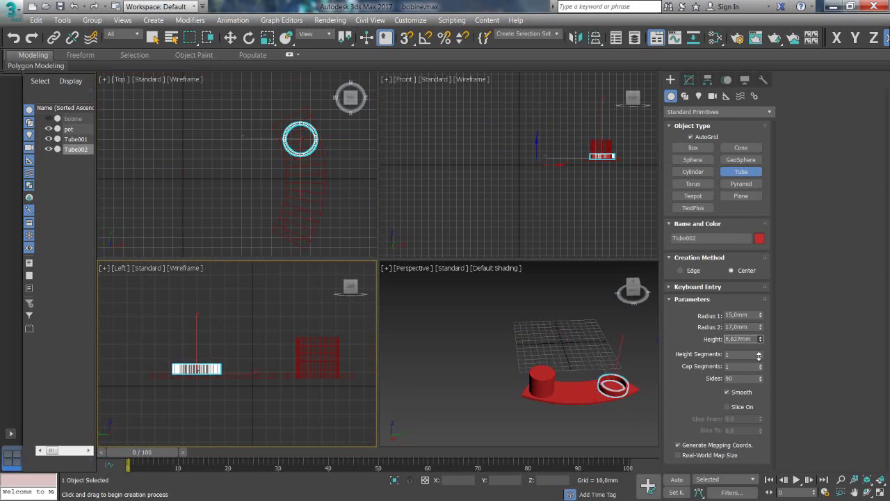
pyautogui.doubleClick(741, 338)
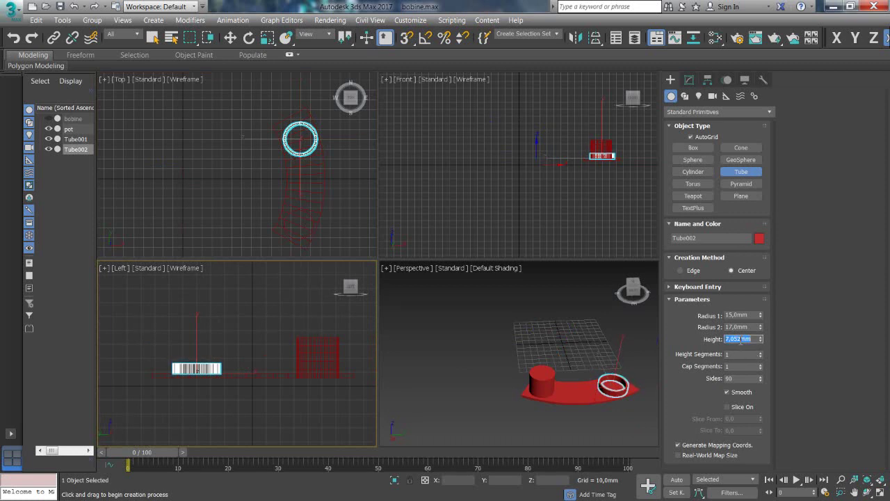
pyautogui.write('7')
pyautogui.doubleClick(730, 378)
pyautogui.write('6')
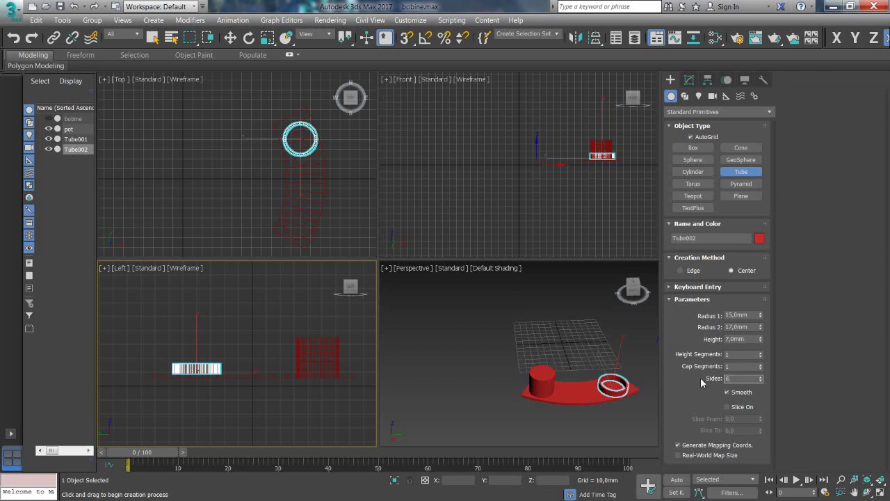
pyautogui.write('0')
pyautogui.click(488, 391)
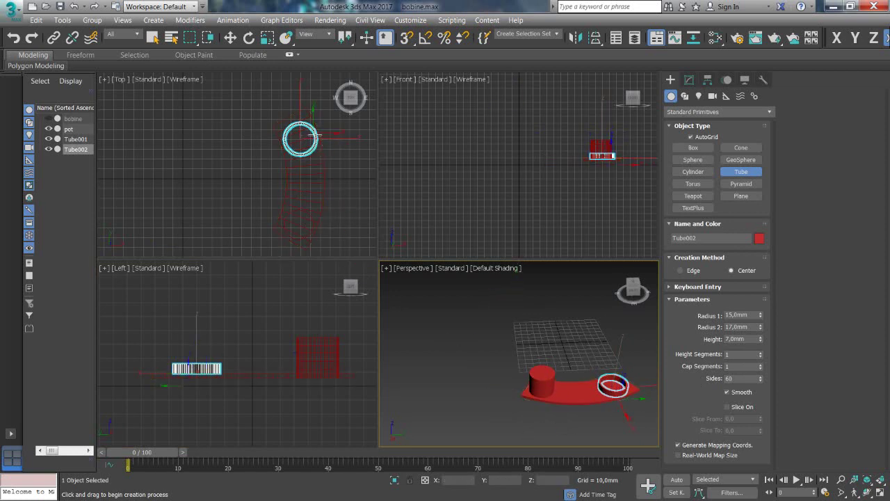
pyautogui.rightClick(316, 126)
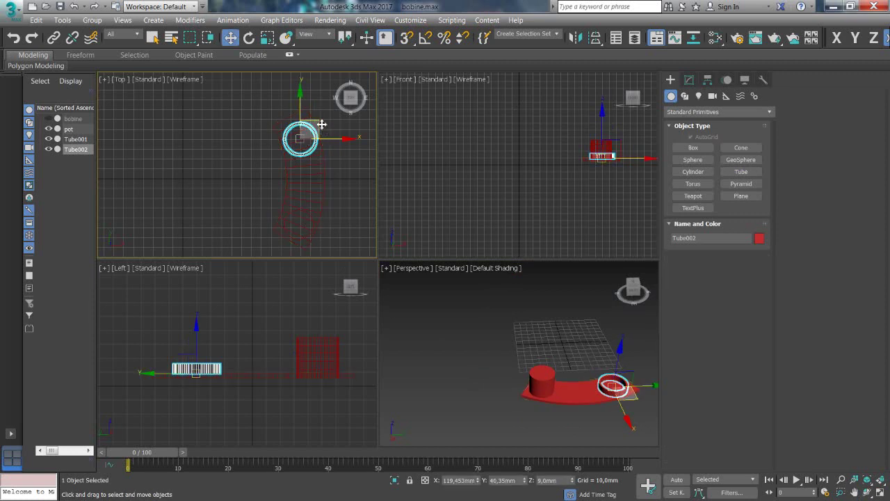
# - Move Tube002 over the arc's lower end, to about X 117,435 mm, Y -46,542 mm
pyautogui.moveTo(321, 124); pyautogui.dragTo(318, 211)
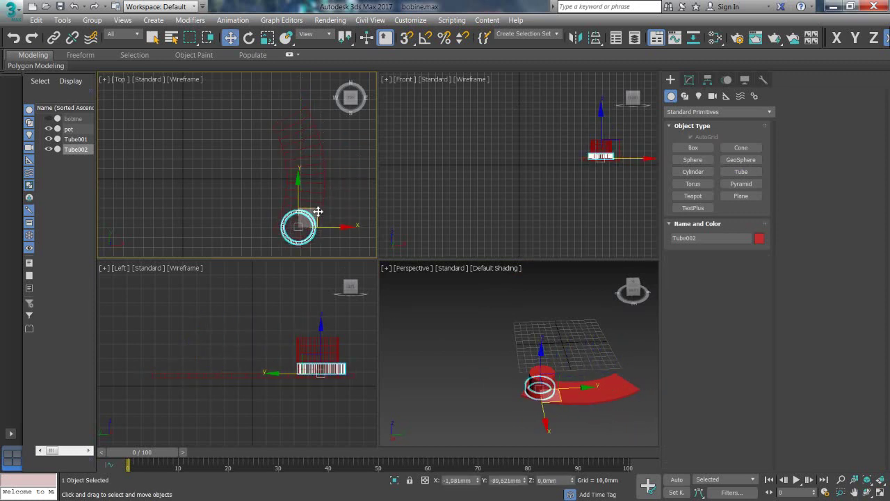
pyautogui.scroll(5, 306, 226)
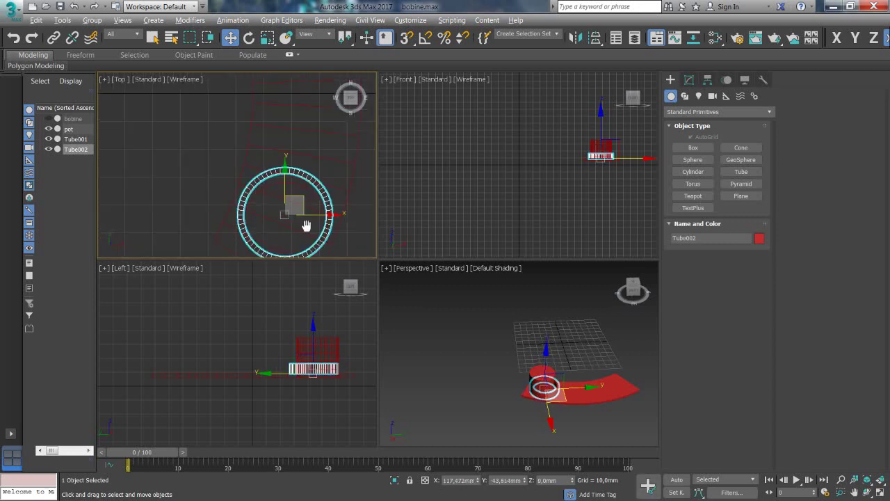
pyautogui.hotkey('alt', 'w')
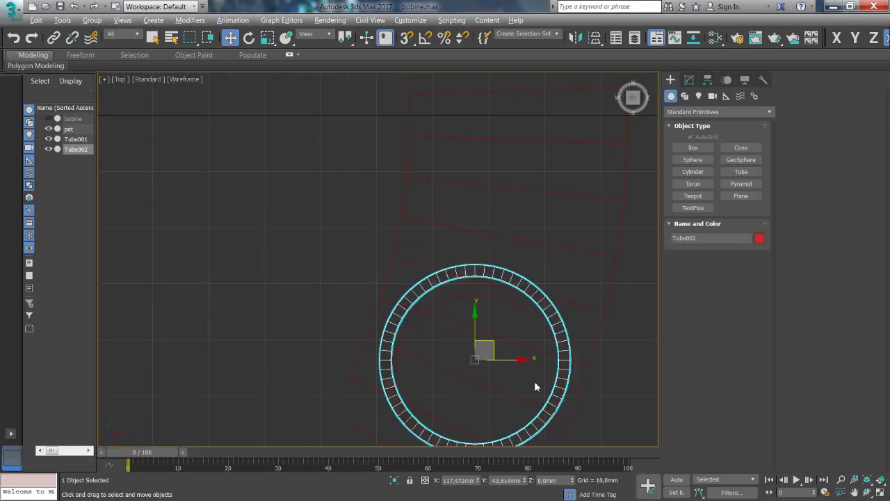
pyautogui.moveTo(534, 381); pyautogui.dragTo(536, 341, button='middle')
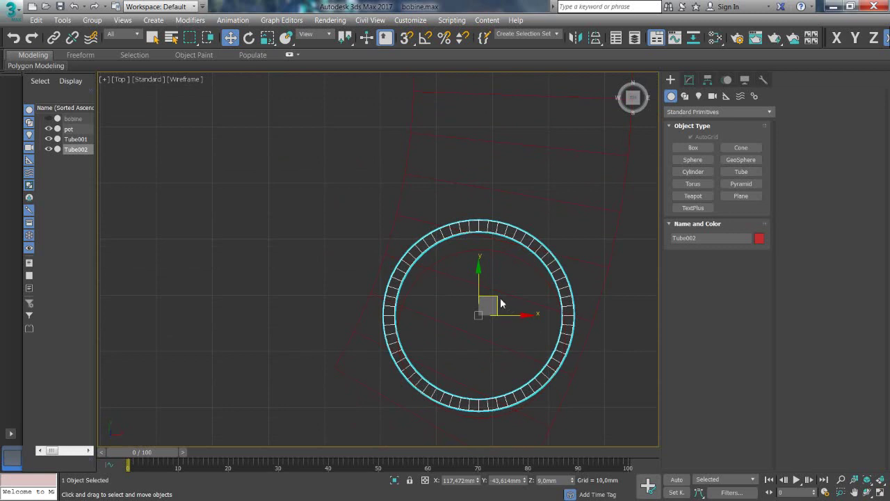
pyautogui.moveTo(500, 303)
pyautogui.mouseDown()
pyautogui.moveTo(498, 313)
pyautogui.moveTo(491, 309)
pyautogui.mouseUp()
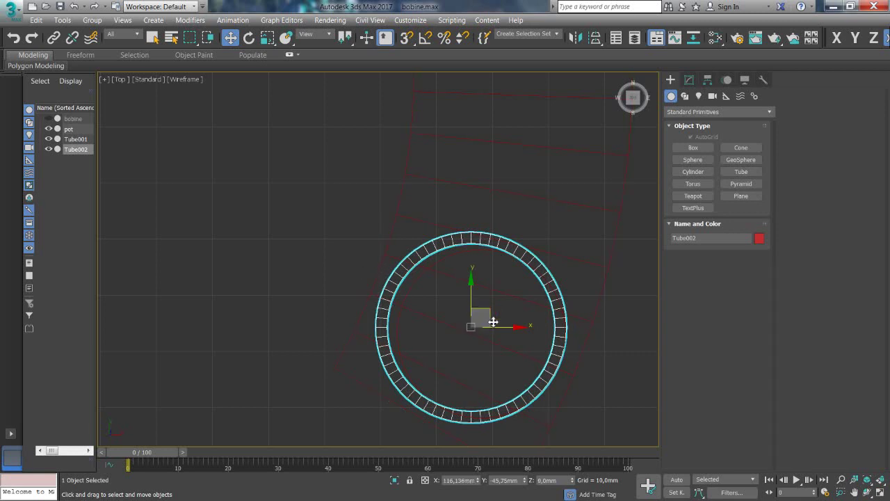
pyautogui.moveTo(489, 312); pyautogui.dragTo(496, 318)
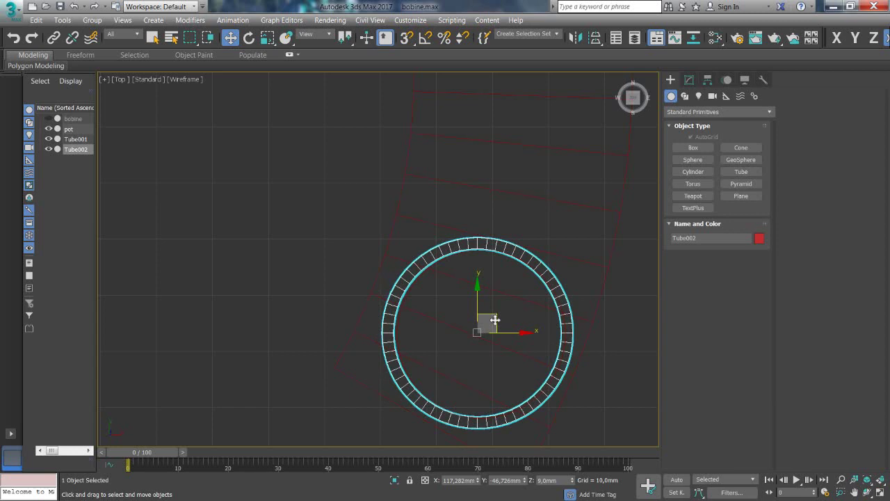
pyautogui.moveTo(495, 321); pyautogui.dragTo(496, 318)
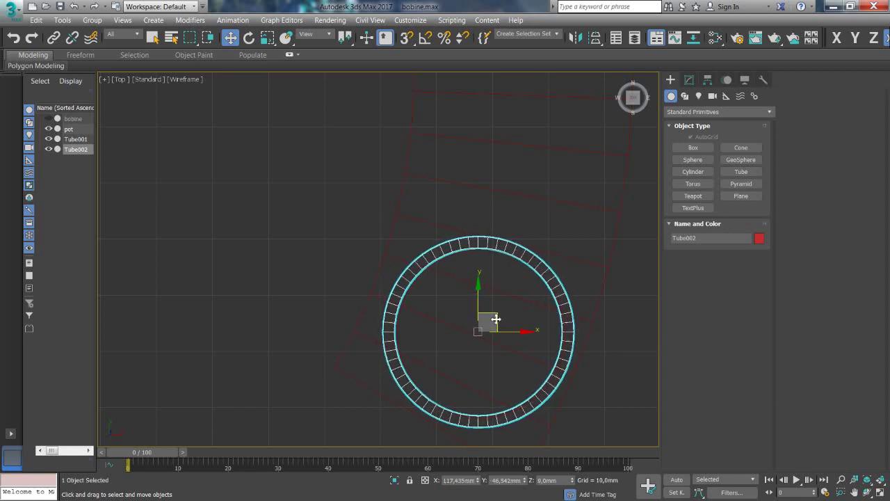
pyautogui.scroll(-2, 496, 318)
pyautogui.scroll(-2, 496, 318)
pyautogui.scroll(-2, 495, 319)
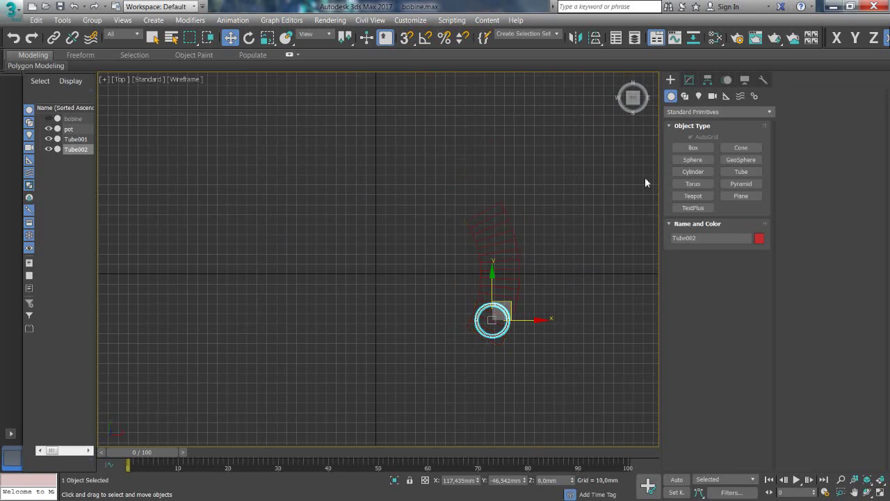
# - With Affect Pivot Only, zero Tube002's pivot X and Y so it sits at the world origin
pyautogui.click(707, 80)
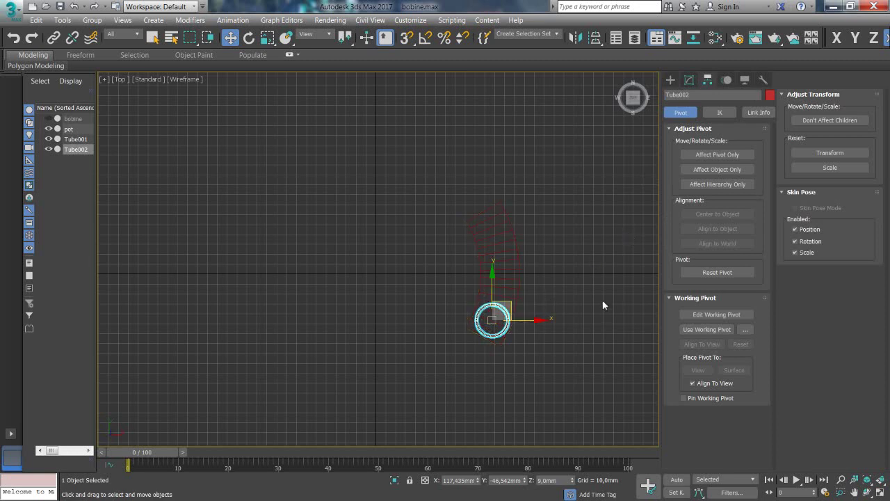
pyautogui.click(707, 156)
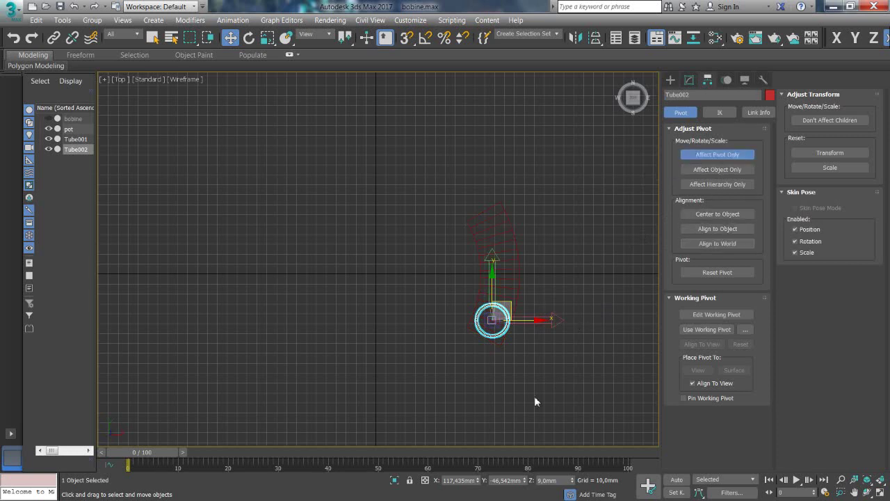
pyautogui.rightClick(478, 479)
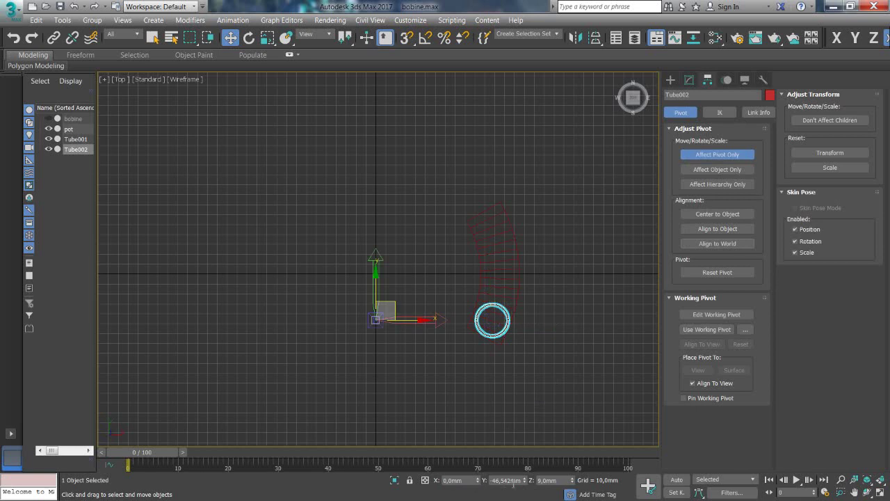
pyautogui.rightClick(527, 479)
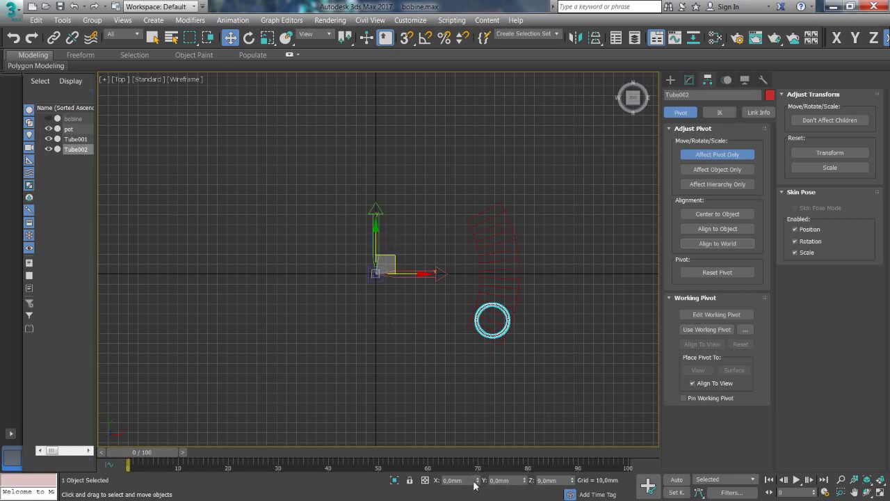
pyautogui.click(695, 156)
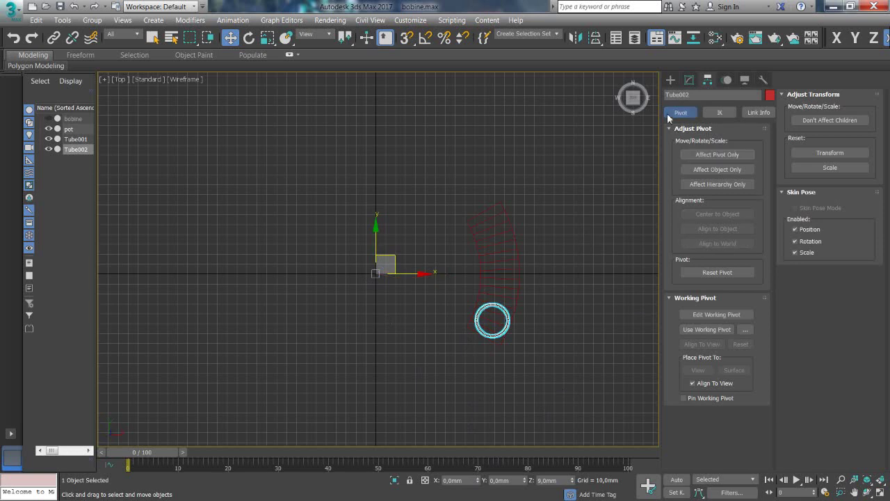
pyautogui.click(671, 81)
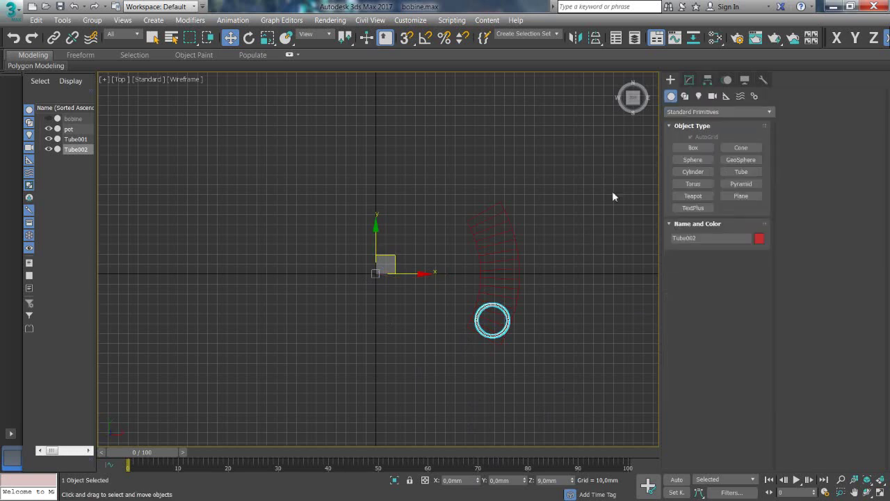
# - Rotate Tube002 slightly about the origin, cancelling an accidental copy
pyautogui.press('e')
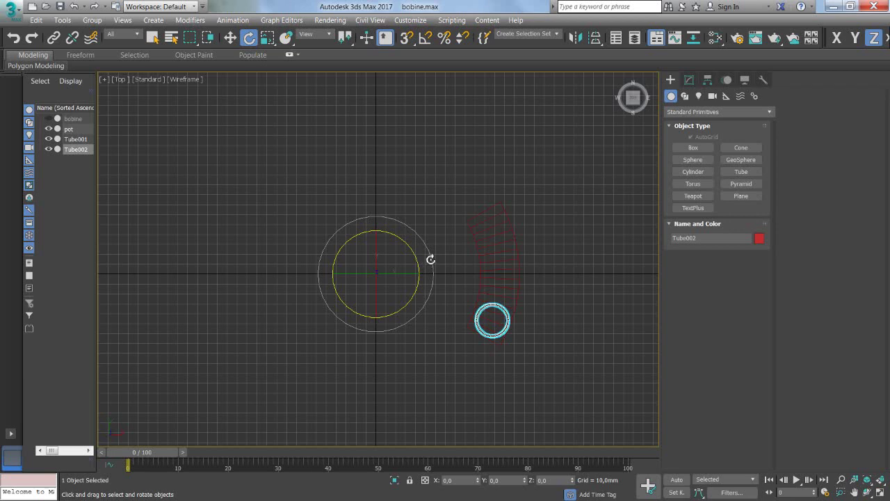
pyautogui.moveTo(431, 259); pyautogui.dragTo(436, 241)
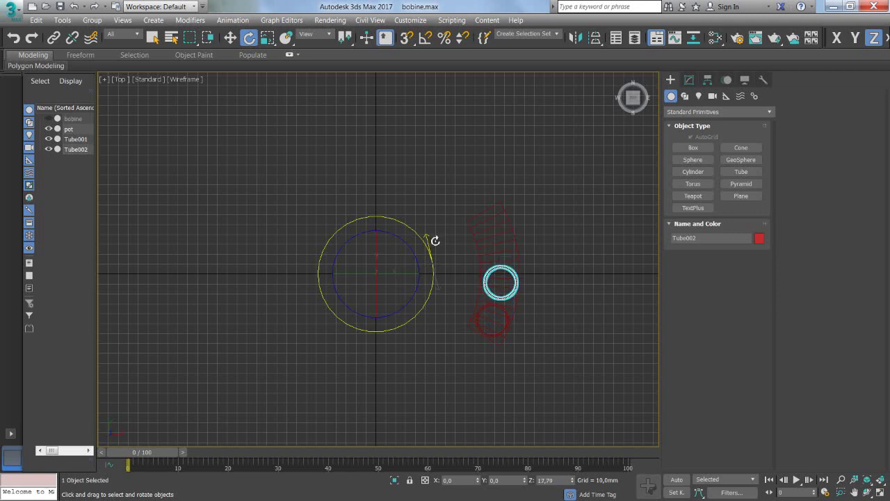
pyautogui.keyDown('shift'); pyautogui.moveTo(436, 241); pyautogui.dragTo(435, 240); pyautogui.keyUp('shift')
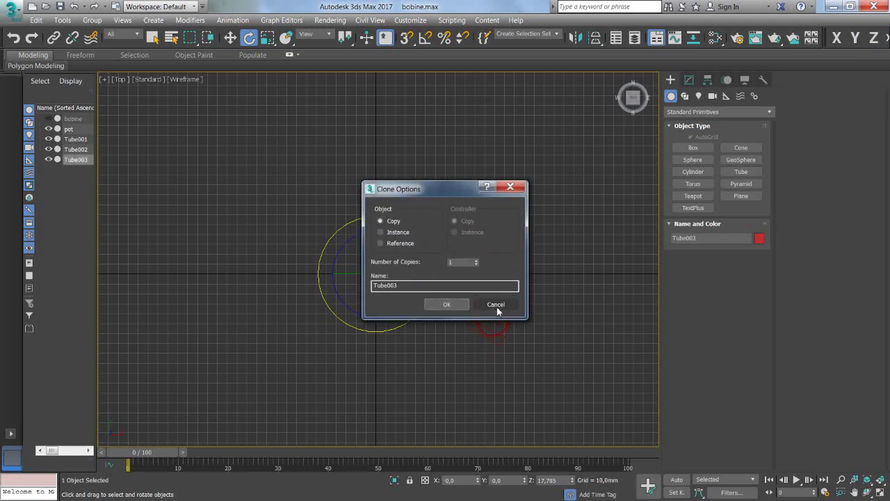
pyautogui.click(497, 306)
# - Make three rotated tube copies along the base, then undo them
pyautogui.scroll(5, 501, 306)
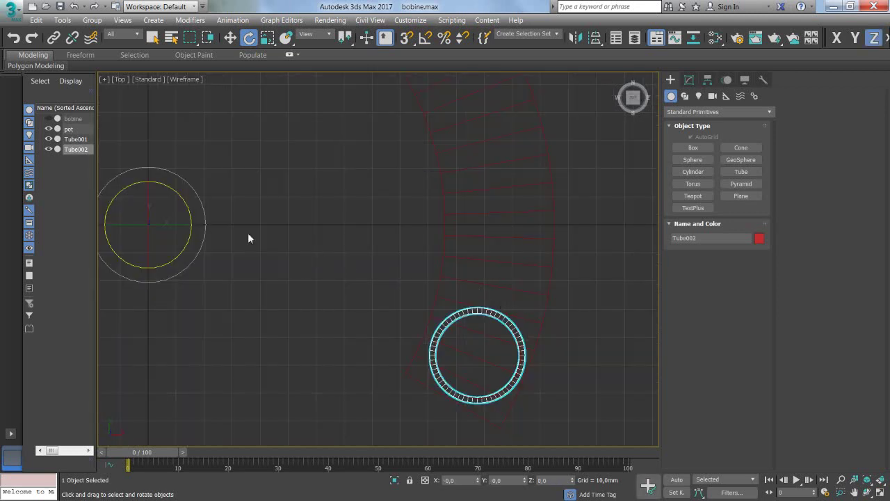
pyautogui.moveTo(208, 226); pyautogui.dragTo(211, 211)
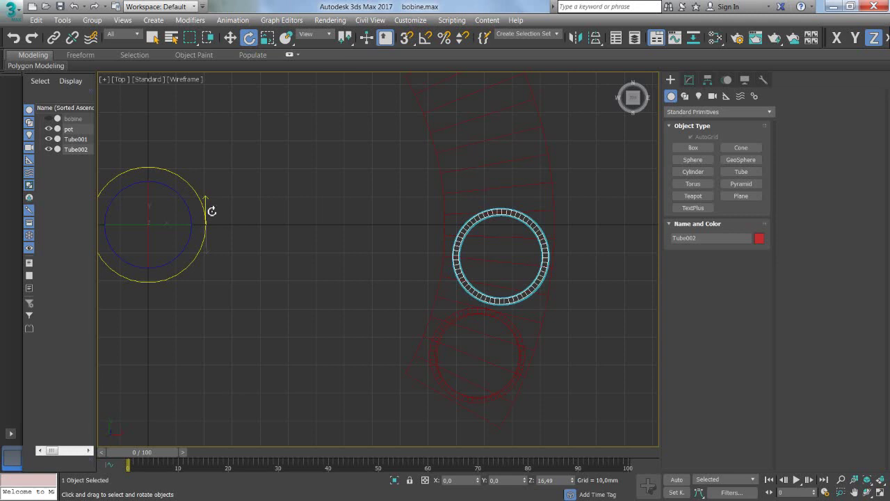
pyautogui.keyDown('shift'); pyautogui.moveTo(211, 211); pyautogui.dragTo(212, 211); pyautogui.keyUp('shift')
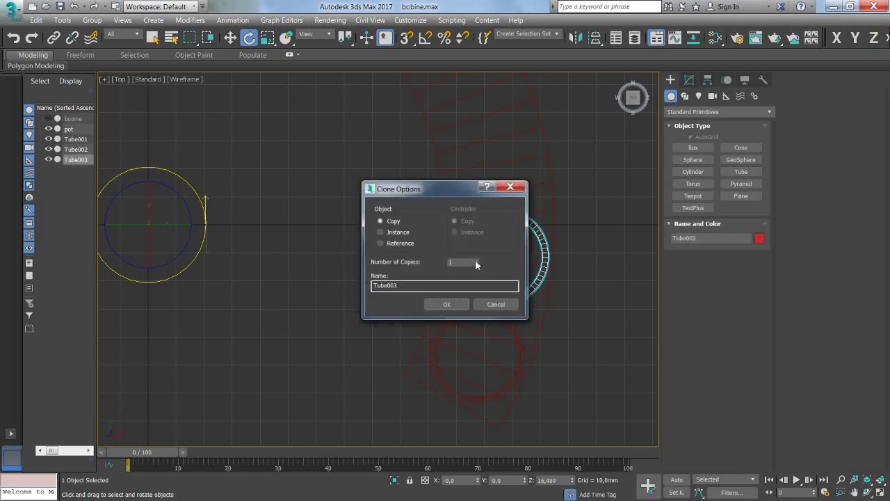
pyautogui.write('3')
pyautogui.click(457, 304)
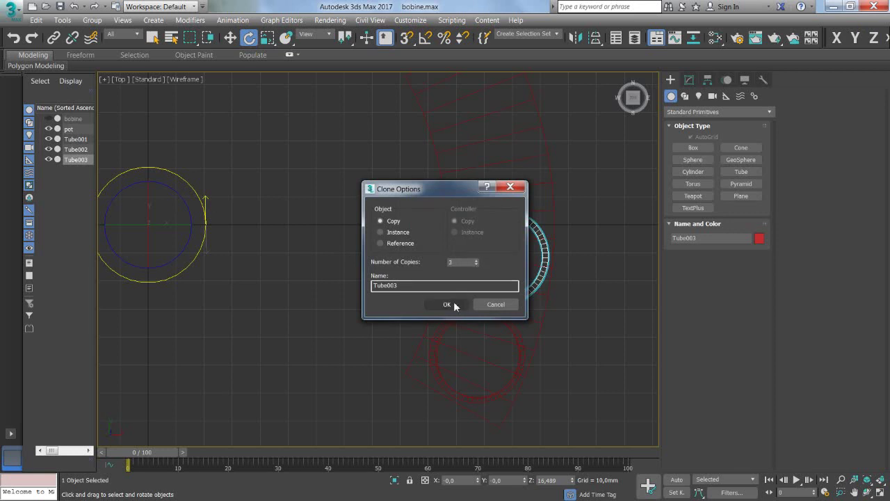
pyautogui.scroll(-2, 370, 256)
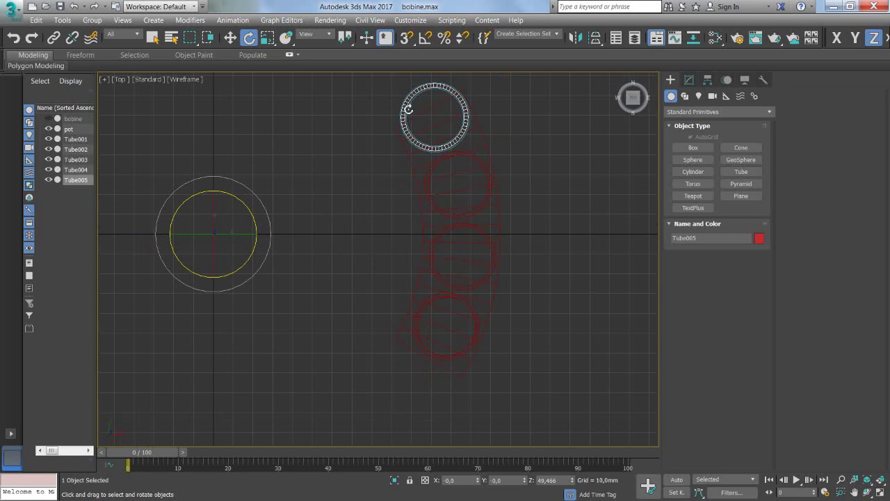
pyautogui.hotkey('ctrl', 'z')
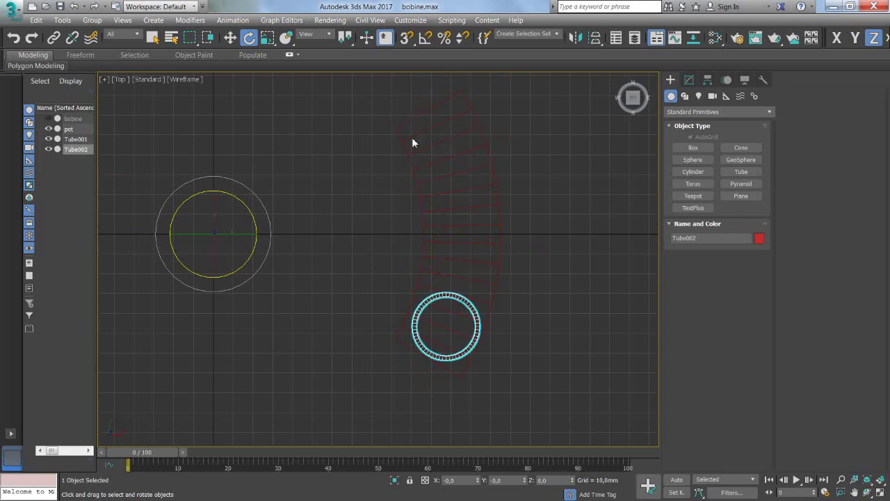
# - Shift-rotate the tube up along the base to create 2 rotated copies
pyautogui.moveTo(272, 233); pyautogui.dragTo(275, 215)
pyautogui.click(476, 260)
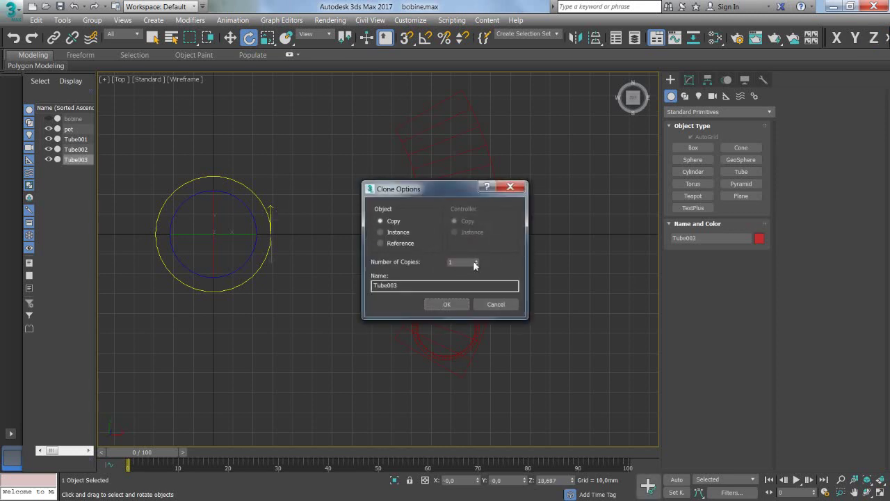
pyautogui.click(460, 304)
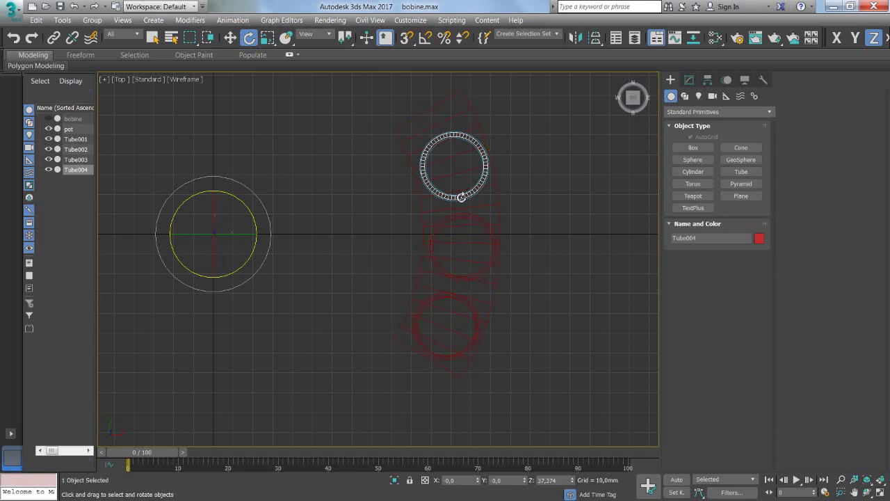
# - Fine-tune the top, middle Tube003 and bottom Tube002 tube angles to fit the base
pyautogui.moveTo(273, 227); pyautogui.dragTo(272, 221)
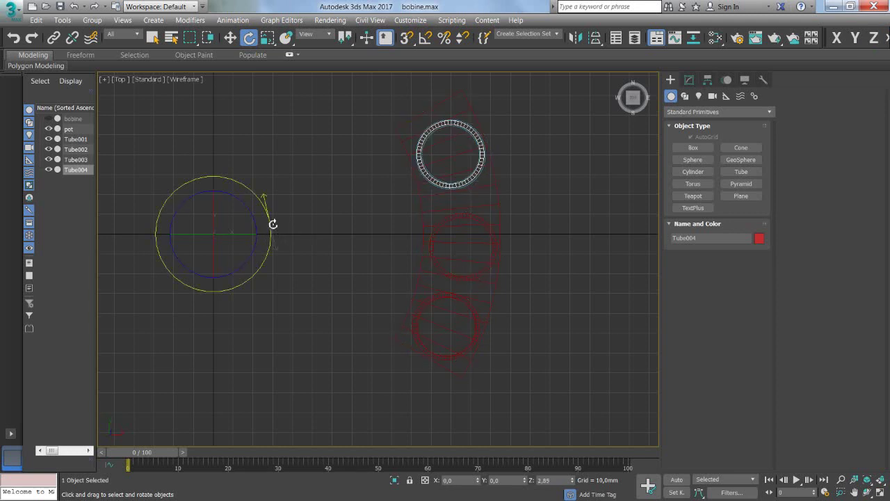
pyautogui.click(449, 221)
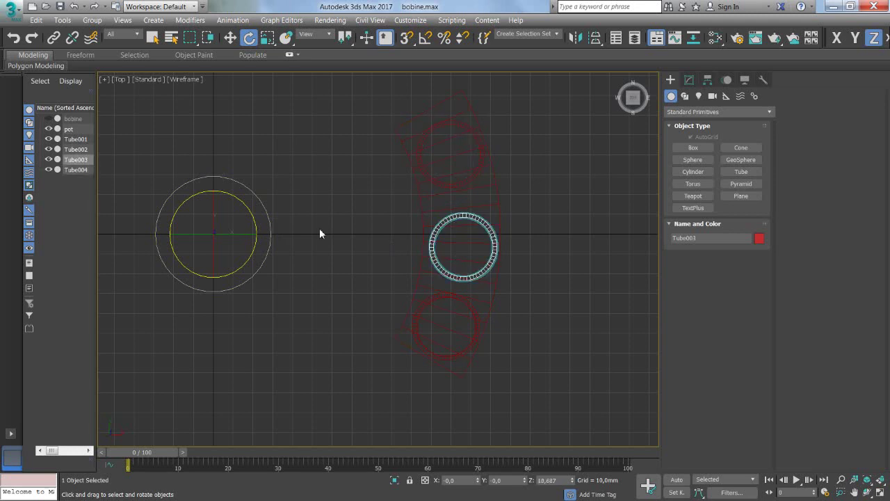
pyautogui.moveTo(272, 236); pyautogui.dragTo(272, 235)
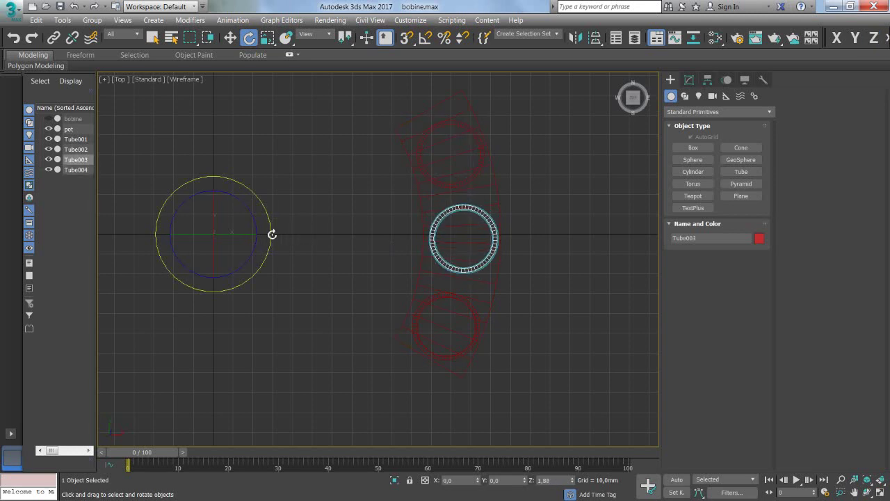
pyautogui.click(436, 295)
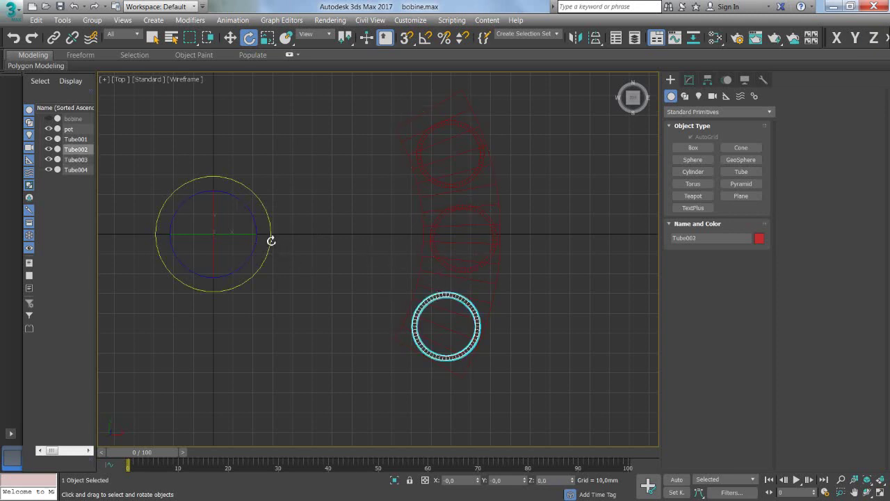
pyautogui.moveTo(271, 243); pyautogui.dragTo(271, 242)
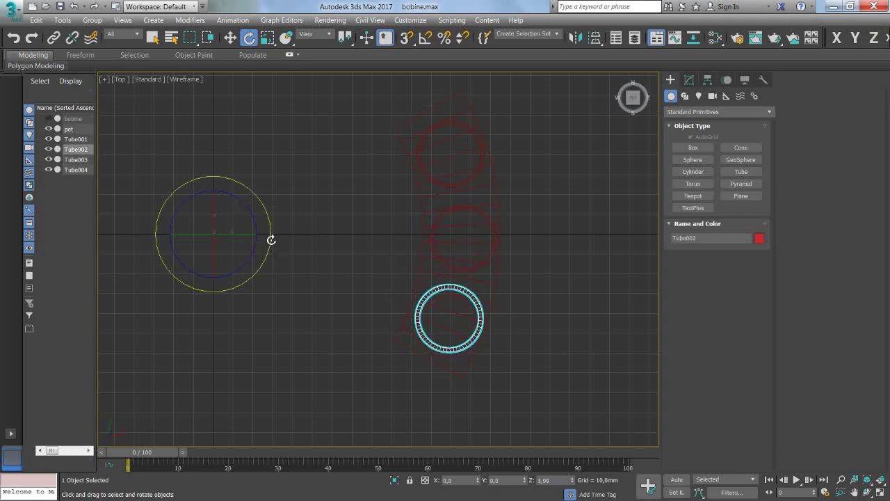
pyautogui.click(498, 254)
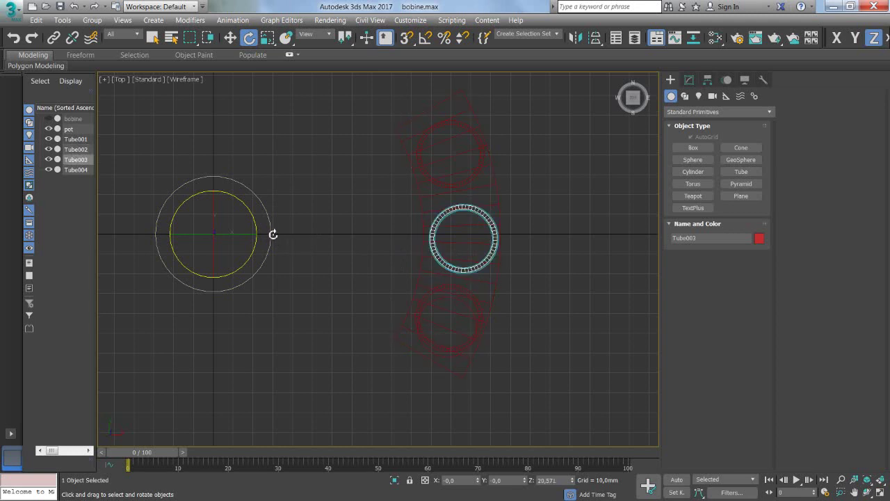
pyautogui.moveTo(273, 234); pyautogui.dragTo(272, 232)
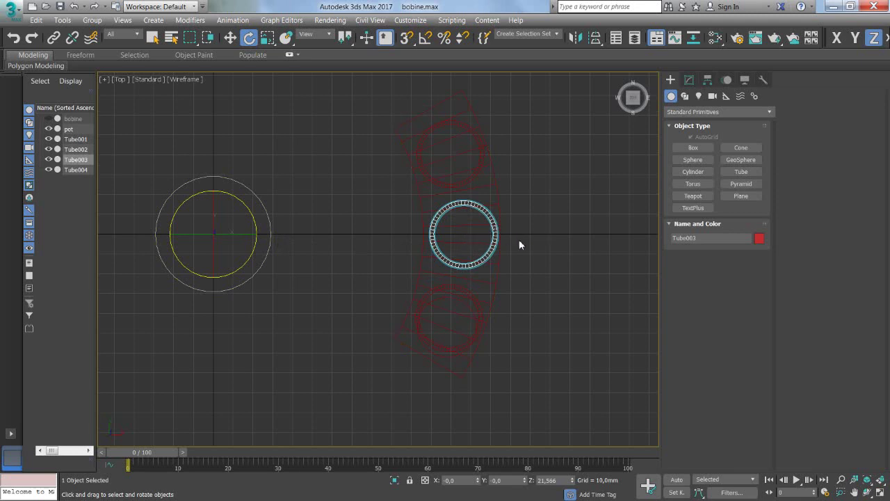
pyautogui.hotkey('alt', 'w')
# - Hide the pot cylinder in the enlarged perspective view
pyautogui.rightClick(490, 395)
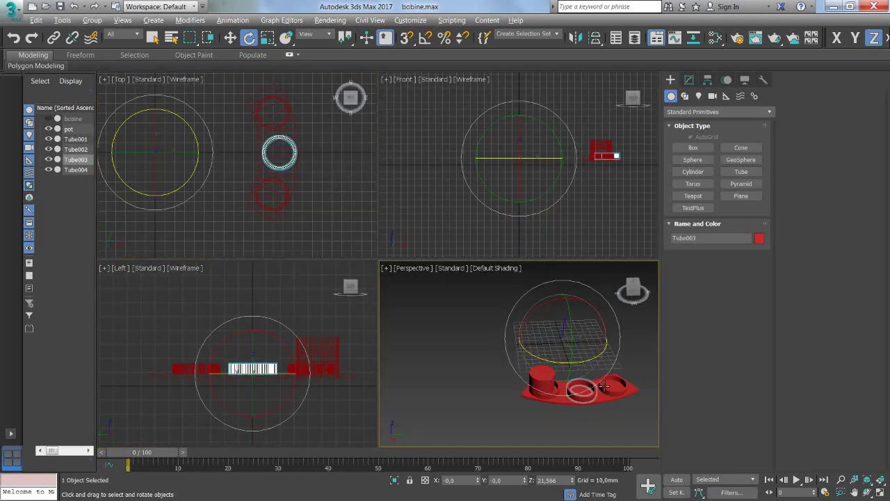
pyautogui.hotkey('alt', 'w')
pyautogui.keyDown('alt'); pyautogui.moveTo(489, 396); pyautogui.dragTo(522, 387, button='middle'); pyautogui.keyUp('alt')
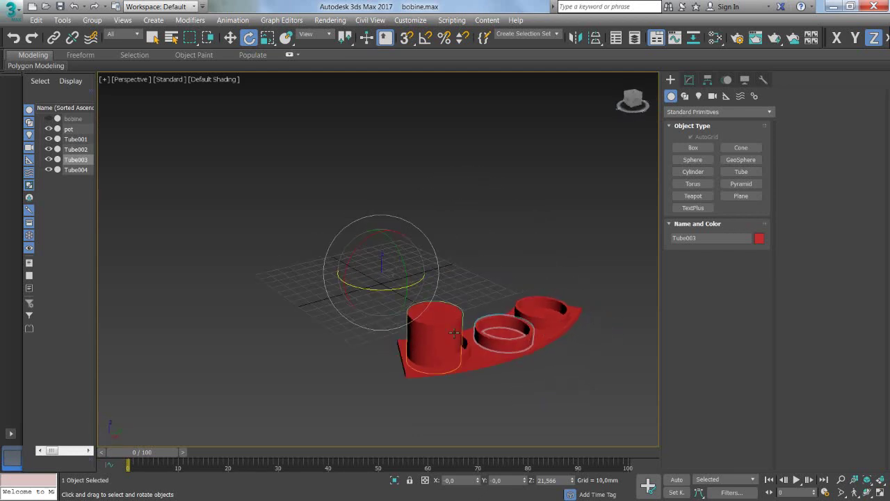
pyautogui.click(423, 313)
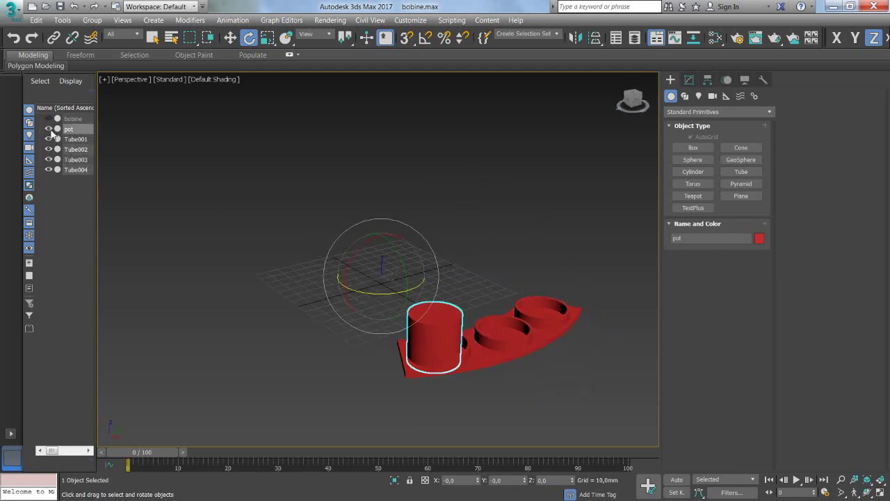
pyautogui.click(49, 128)
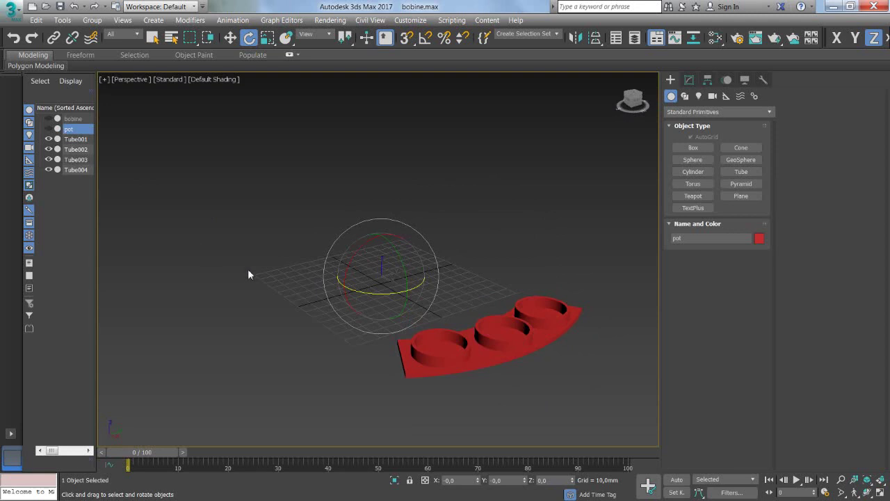
# - Box-select the base and cups in the Top view, then keep only Tube001 selected
pyautogui.hotkey('alt', 'w')
pyautogui.scroll(1, 247, 221)
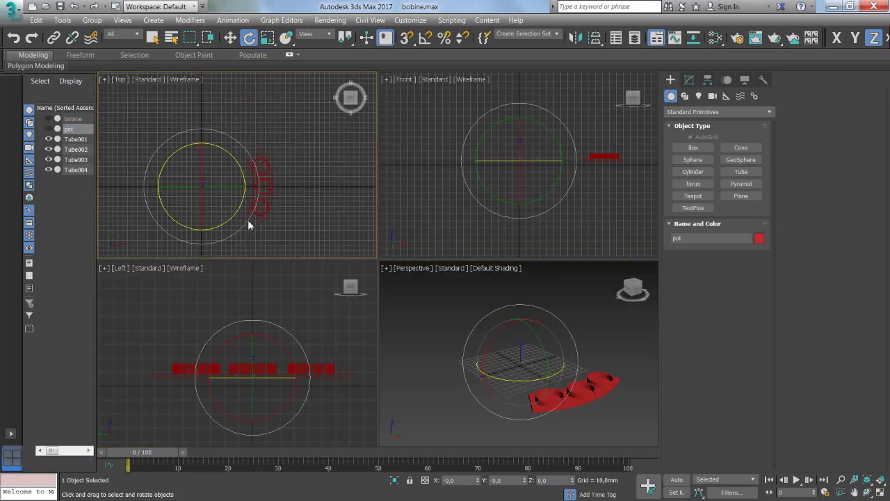
pyautogui.moveTo(248, 222)
pyautogui.mouseDown(button='middle')
pyautogui.moveTo(269, 241)
pyautogui.moveTo(331, 197)
pyautogui.mouseUp(button='middle')
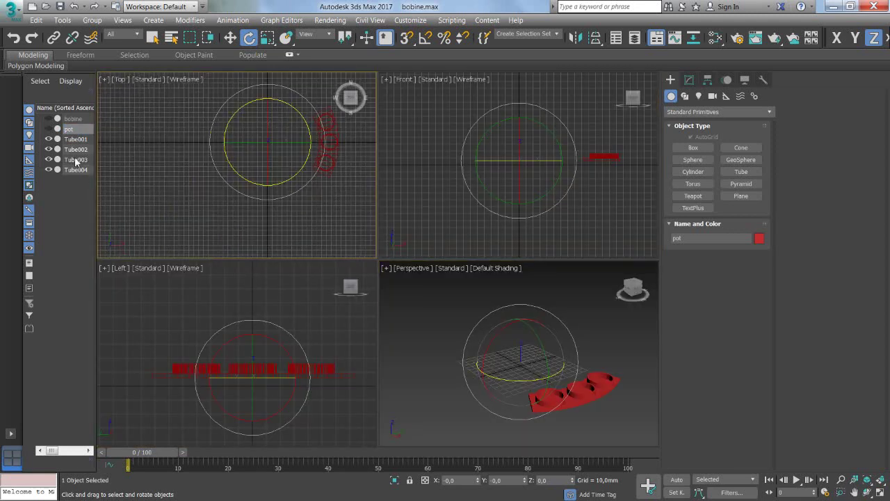
pyautogui.moveTo(362, 190); pyautogui.dragTo(306, 117)
pyautogui.click(252, 187)
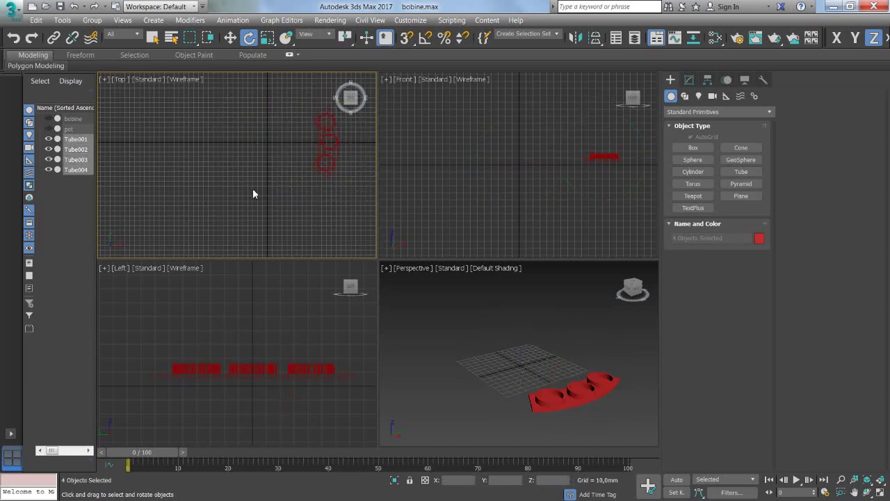
pyautogui.click(325, 167)
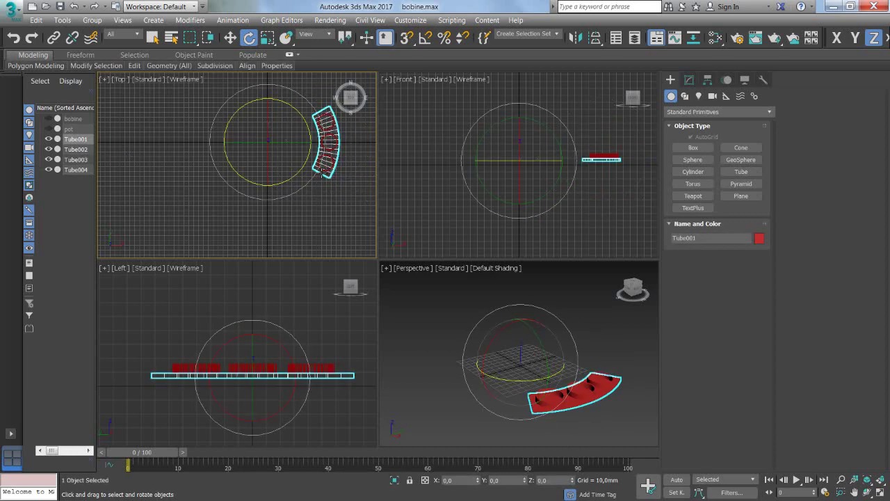
# - Attach Tube004, Tube003 and Tube002 to the curved base Tube001
pyautogui.click(690, 81)
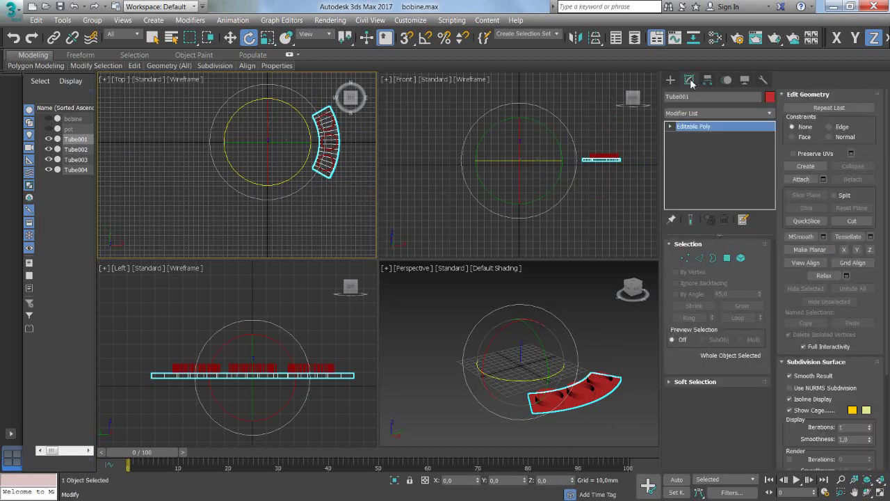
pyautogui.click(800, 179)
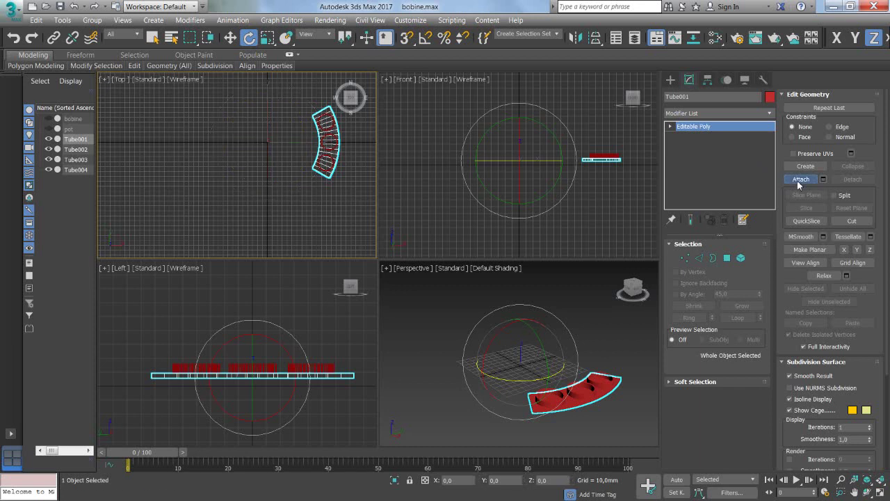
pyautogui.click(601, 383)
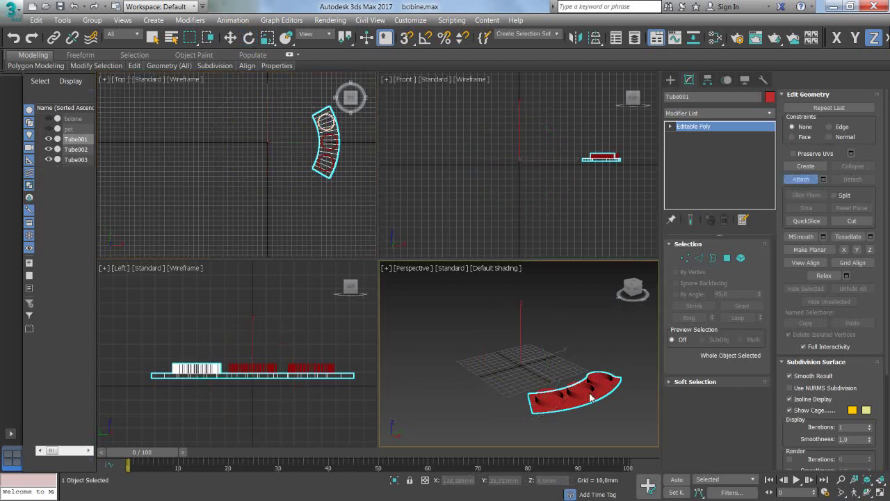
pyautogui.click(589, 397)
pyautogui.click(556, 405)
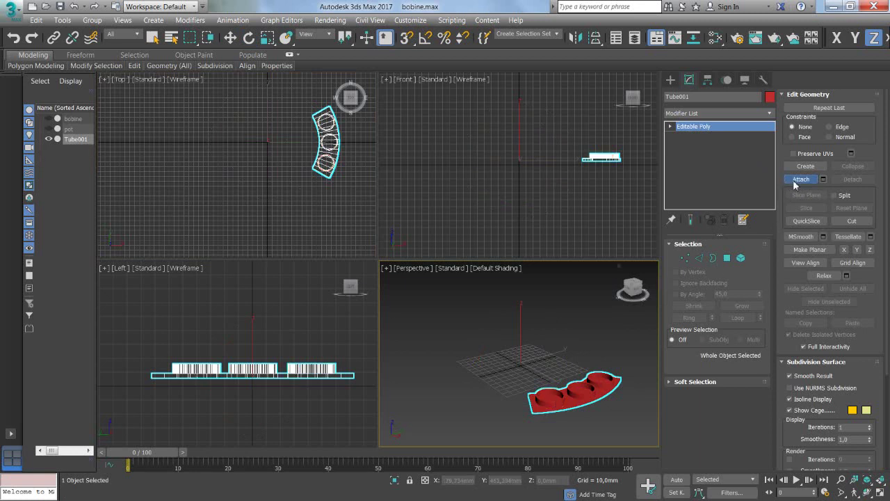
pyautogui.press('w')
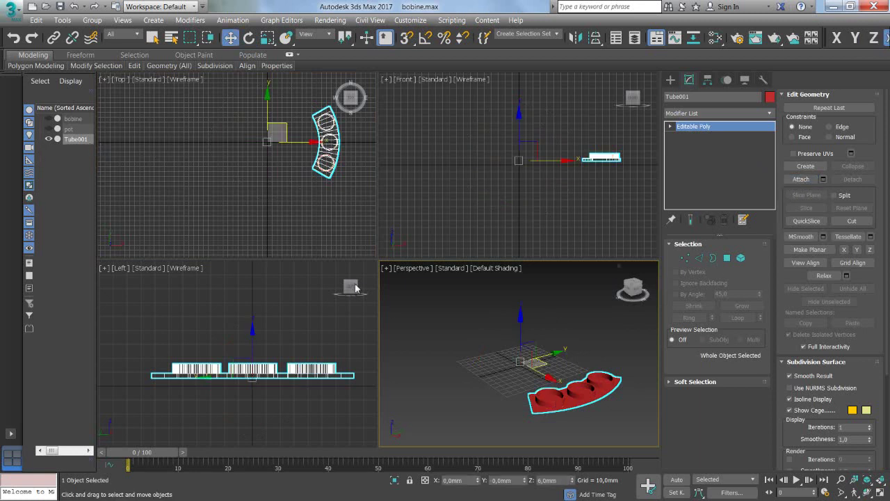
pyautogui.click(670, 81)
pyautogui.moveTo(342, 203); pyautogui.dragTo(329, 240, button='middle')
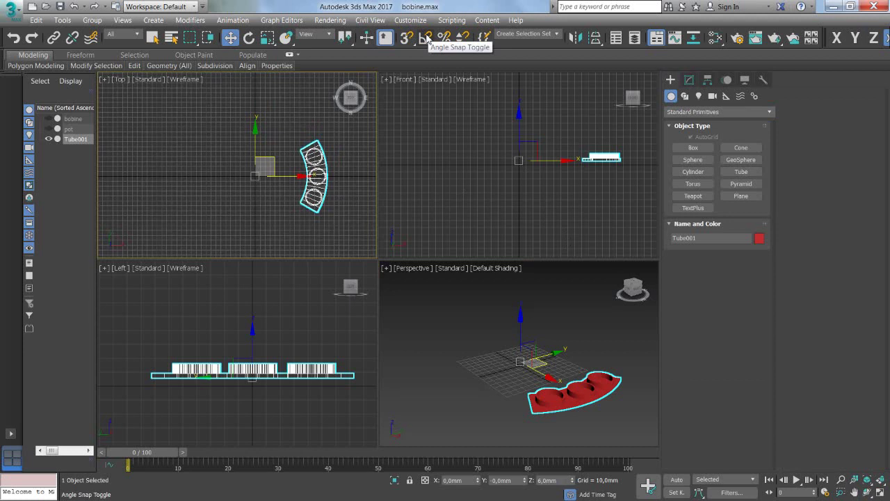
# - Turn on Angle Snap and set its angle increment to 60 degrees
pyautogui.click(427, 38)
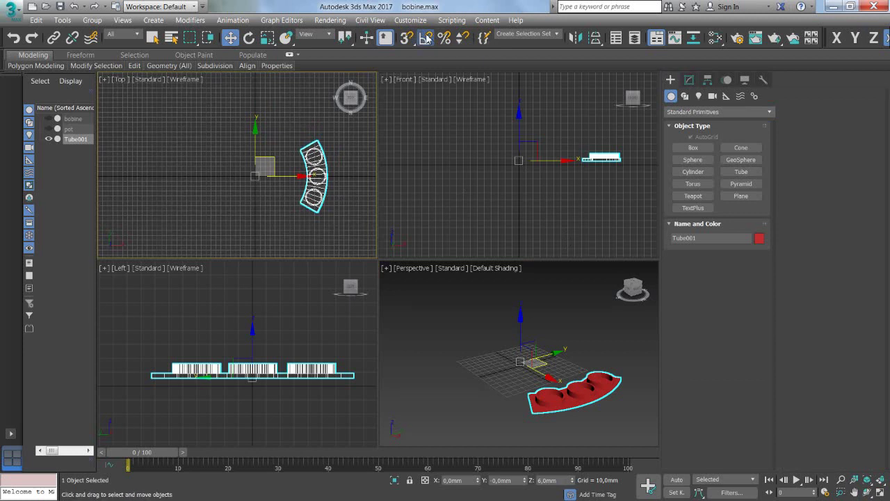
pyautogui.rightClick(427, 39)
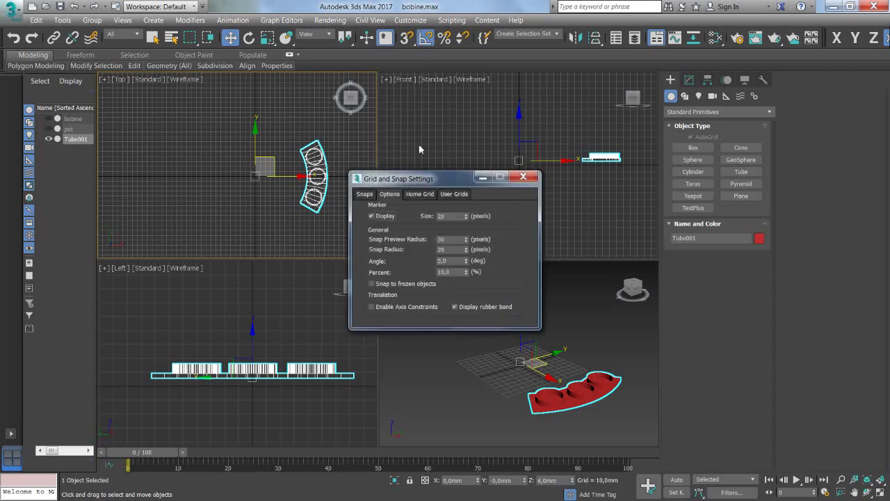
pyautogui.doubleClick(449, 262)
pyautogui.write('60')
pyautogui.click(523, 176)
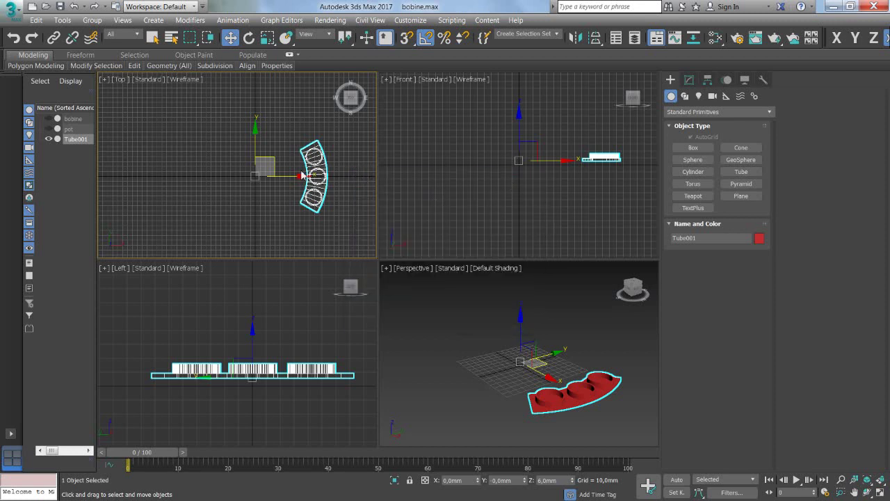
# - Shift-rotate the cup-lined base with 5 copies to form Tube002–Tube006 around the circle
pyautogui.press('e')
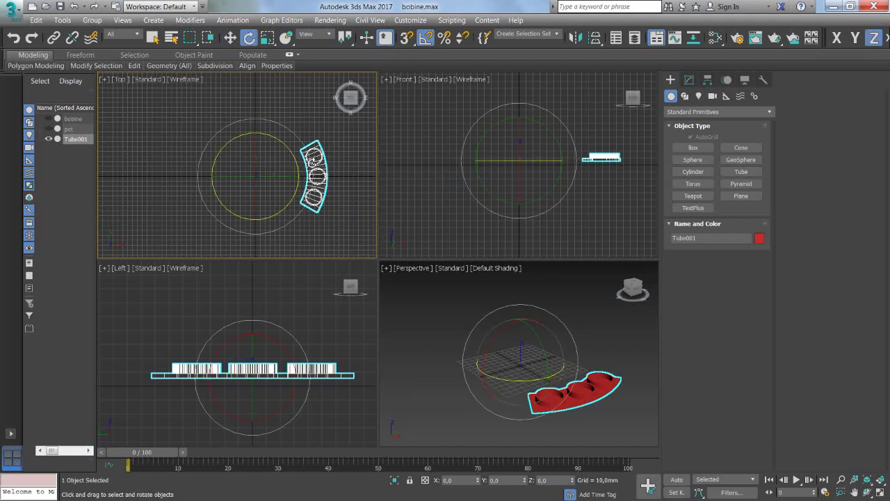
pyautogui.moveTo(312, 158)
pyautogui.keyDown('shift'); pyautogui.mouseDown()
pyautogui.moveTo(312, 146)
pyautogui.moveTo(312, 156)
pyautogui.mouseUp(); pyautogui.keyUp('shift')
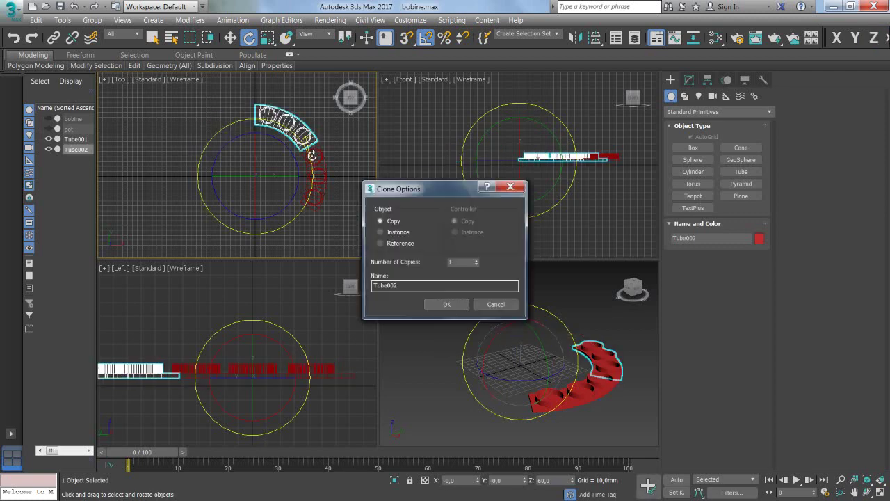
pyautogui.click(476, 260)
pyautogui.click(476, 260)
pyautogui.click(476, 260)
pyautogui.click(475, 260)
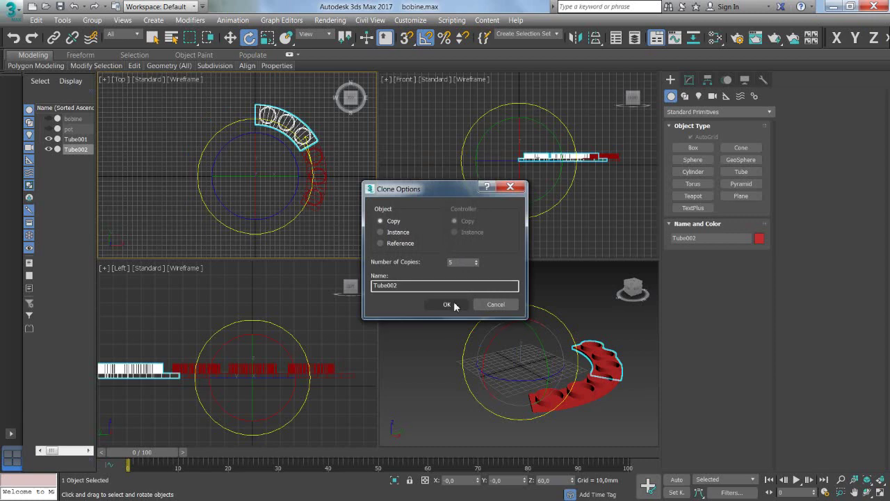
pyautogui.click(454, 305)
pyautogui.rightClick(503, 340)
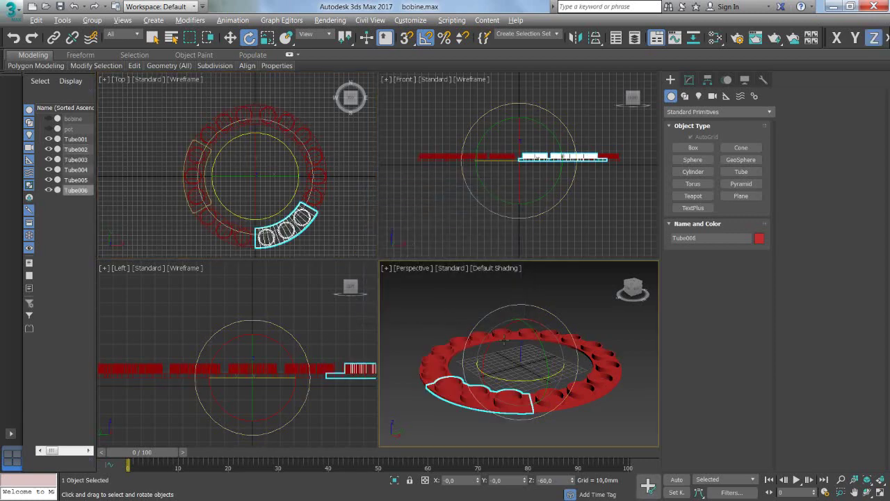
pyautogui.hotkey('alt', 'w')
# - Orbit and zoom around the six-piece ring of eighteen cups, then deselect everything
pyautogui.moveTo(516, 366)
pyautogui.keyDown('alt'); pyautogui.mouseDown(button='middle')
pyautogui.moveTo(533, 397)
pyautogui.moveTo(549, 378)
pyautogui.mouseUp(button='middle'); pyautogui.keyUp('alt')
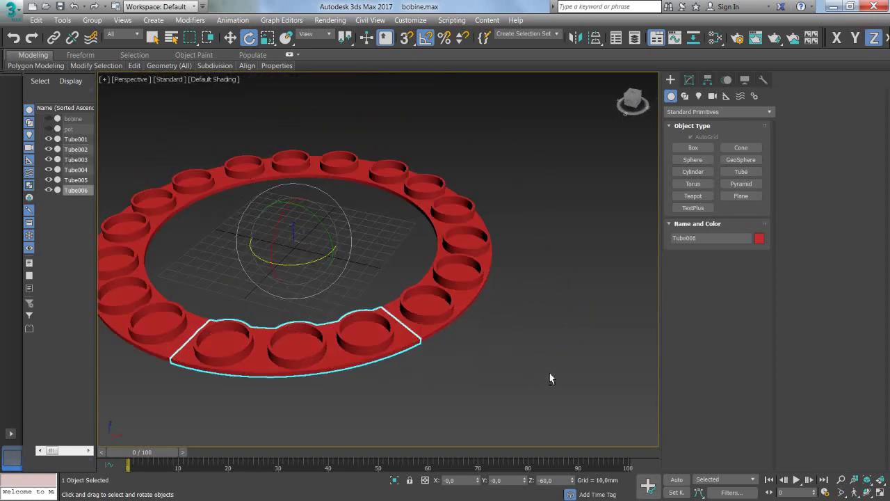
pyautogui.scroll(-1, 529, 372)
pyautogui.scroll(-3, 461, 355)
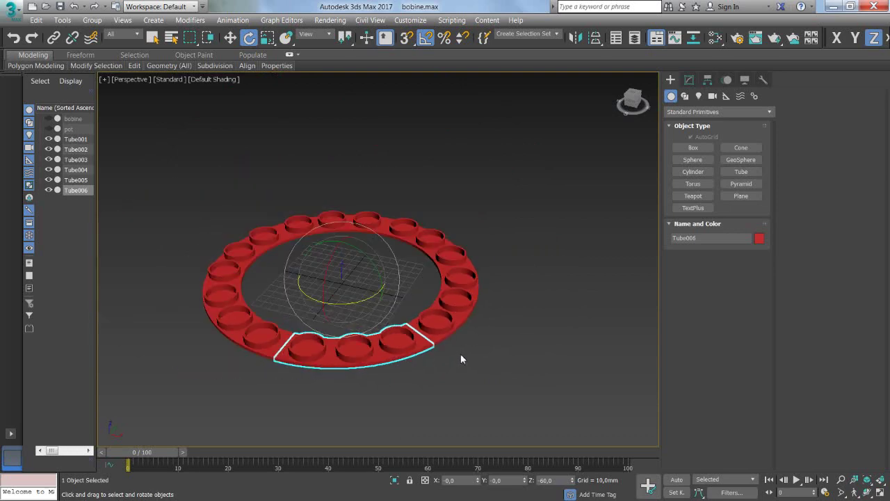
pyautogui.moveTo(460, 354)
pyautogui.keyDown('alt'); pyautogui.mouseDown(button='middle')
pyautogui.moveTo(526, 326)
pyautogui.moveTo(553, 262)
pyautogui.moveTo(476, 289)
pyautogui.moveTo(528, 352)
pyautogui.mouseUp(button='middle'); pyautogui.keyUp('alt')
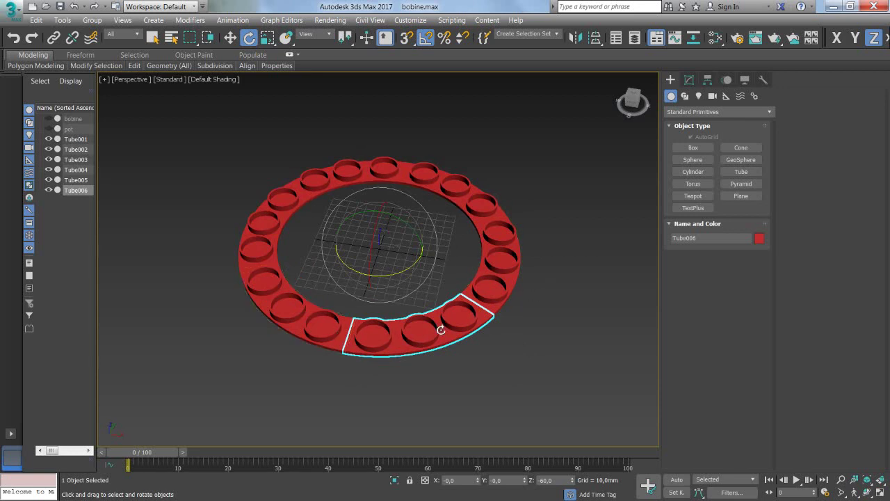
pyautogui.click(476, 347)
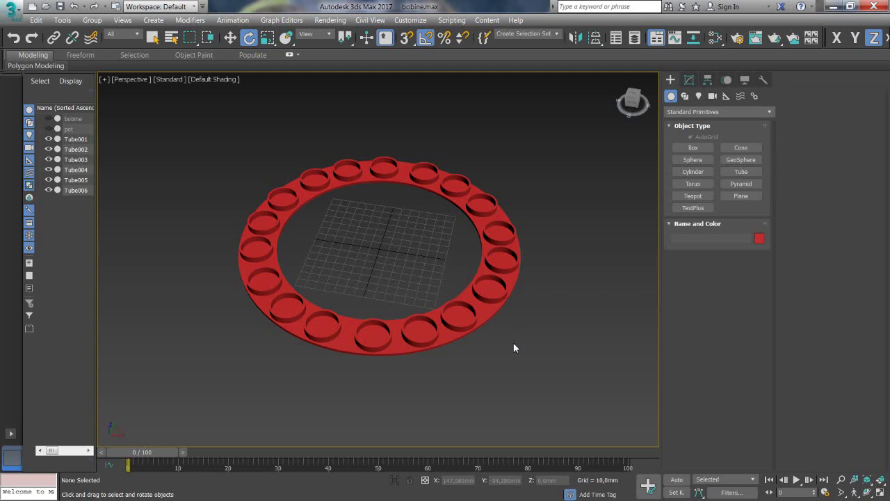
# - Delete the five copied ring sections Tube002–Tube006
pyautogui.click(399, 391)
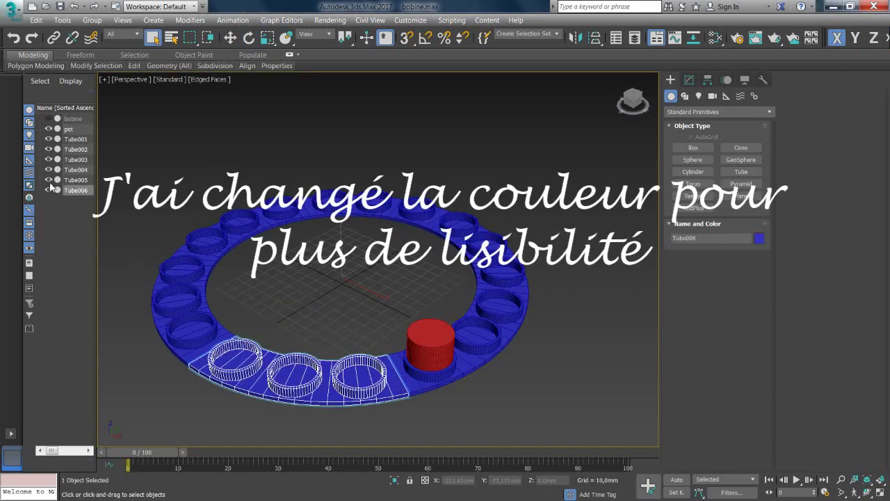
pyautogui.keyDown('shift'); pyautogui.click(78, 151); pyautogui.keyUp('shift')
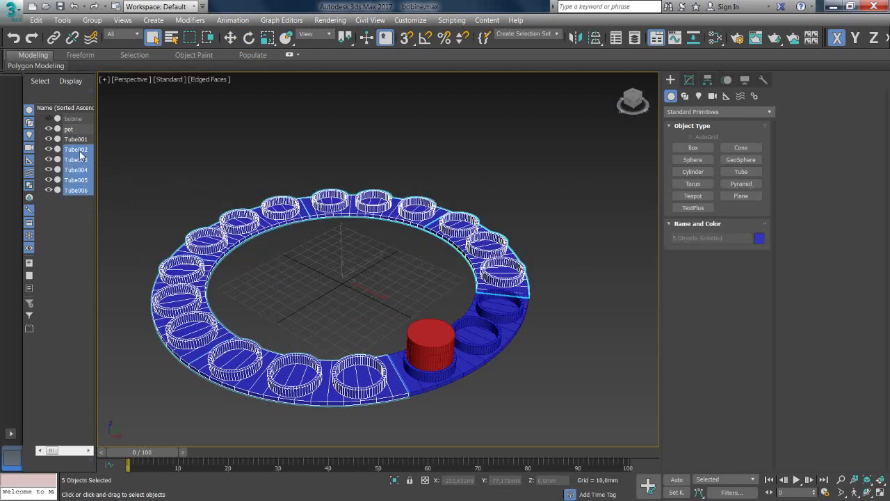
pyautogui.press('Delete')
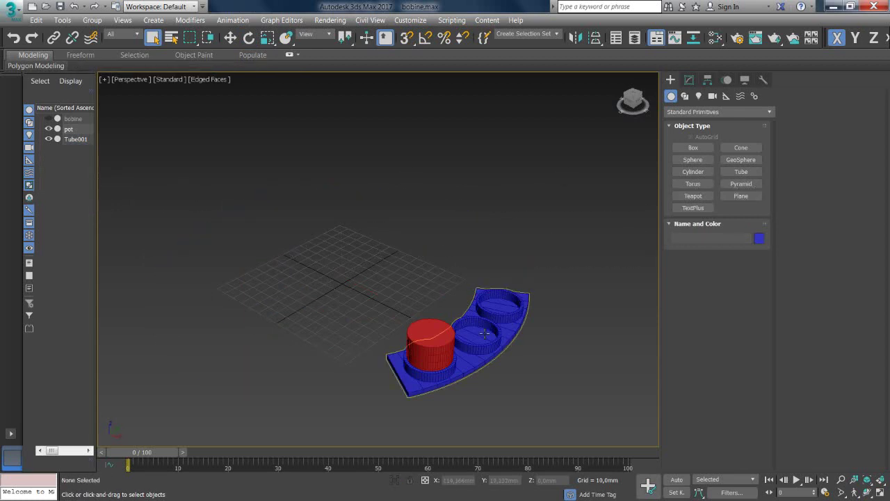
# - Select the remaining Tube001 base and bring up its Modify panel settings
pyautogui.click(495, 330)
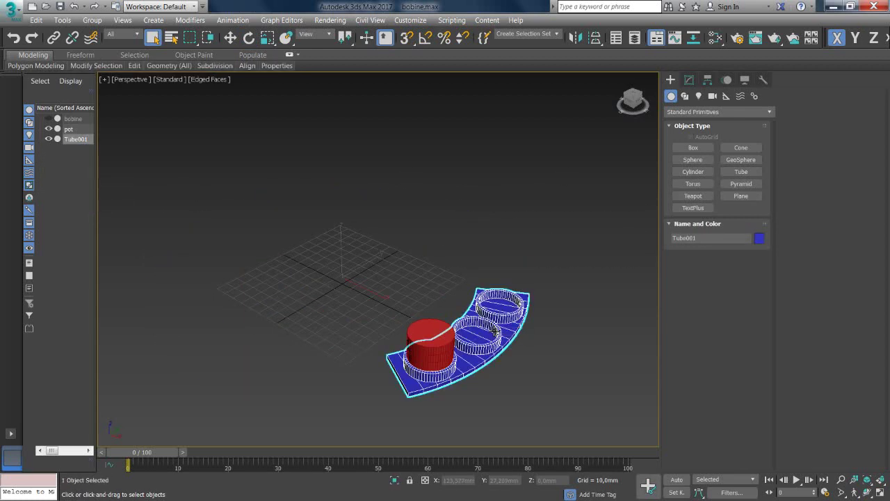
pyautogui.press('w')
pyautogui.keyDown('alt'); pyautogui.moveTo(469, 356); pyautogui.dragTo(515, 356, button='middle'); pyautogui.keyUp('alt')
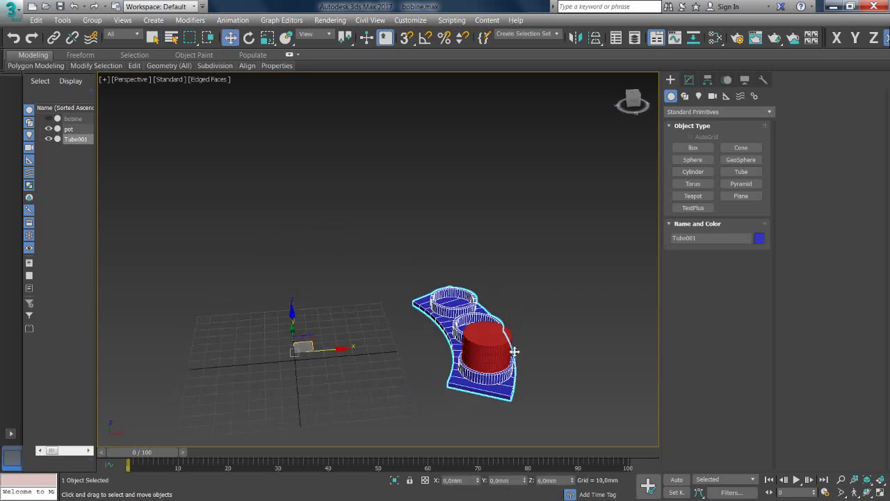
pyautogui.click(688, 81)
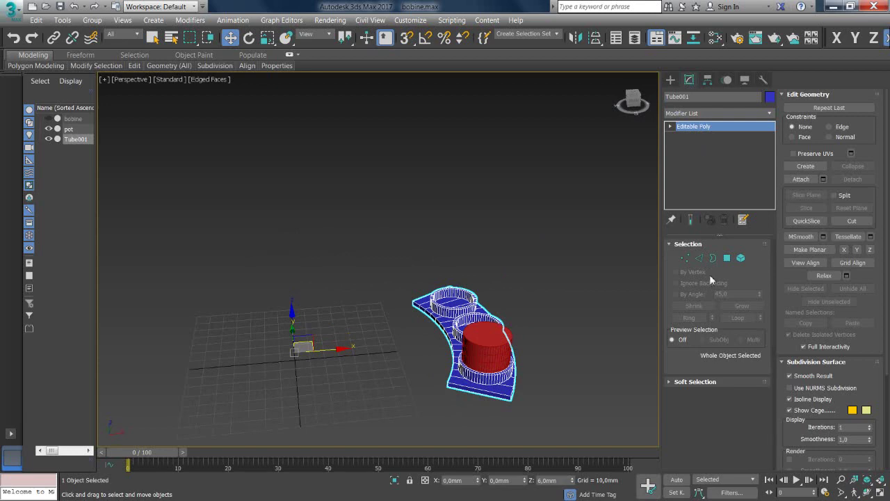
# - In Edge mode, select the base's front bottom edge and extend it into a ring
pyautogui.click(701, 259)
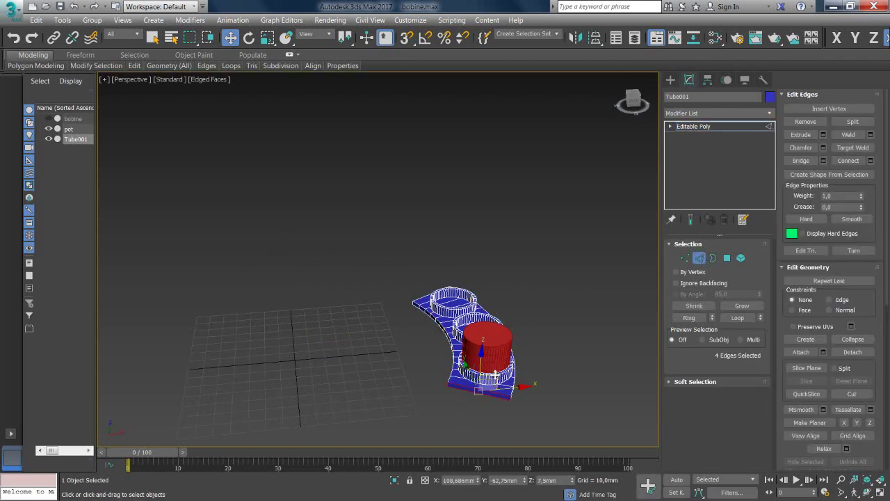
pyautogui.scroll(5, 481, 412)
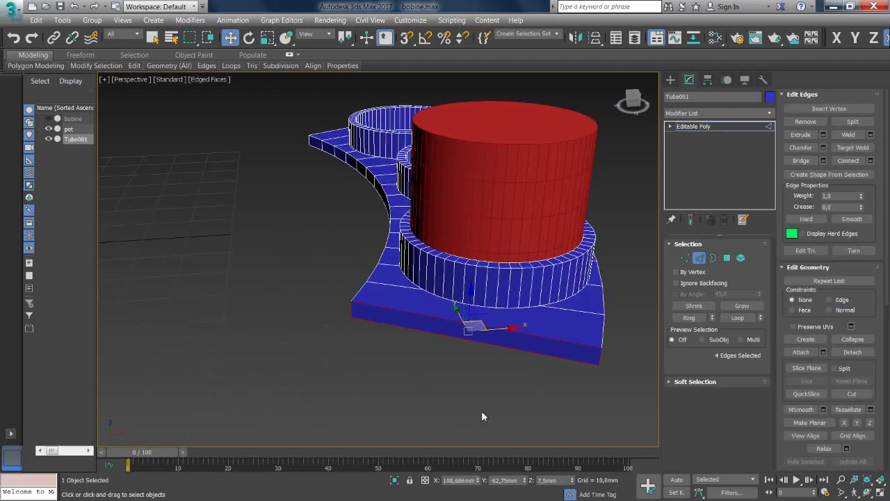
pyautogui.click(390, 306)
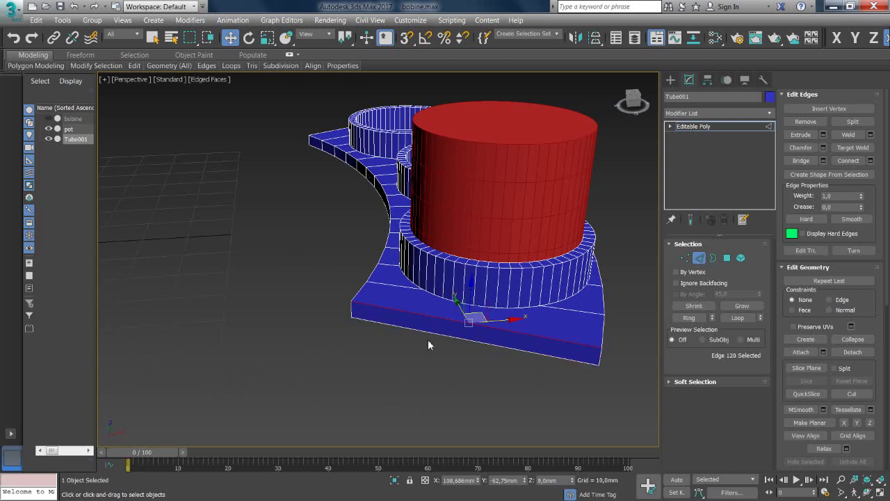
pyautogui.click(688, 317)
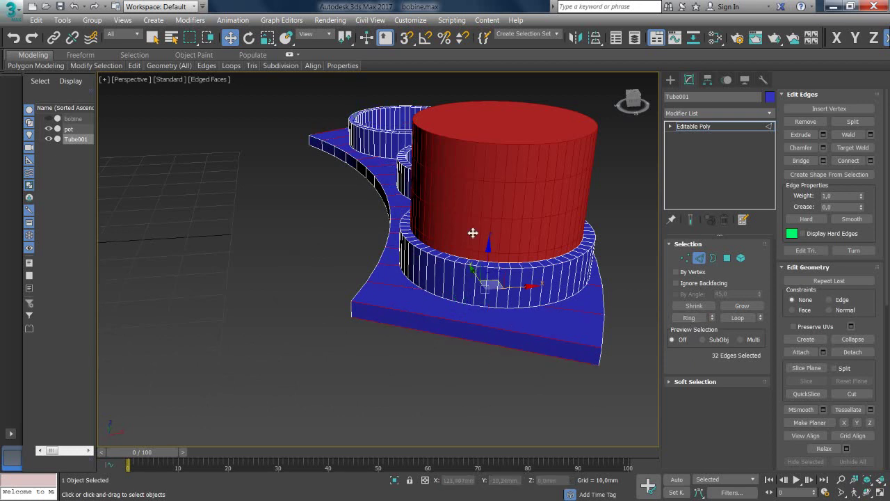
pyautogui.doubleClick(470, 339)
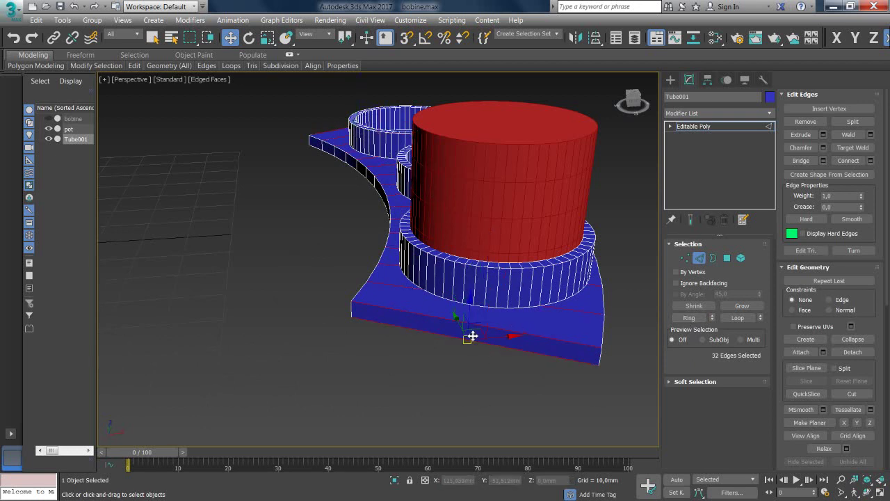
# - Start Connect Edges on the ring and drag the slide value
pyautogui.click(869, 161)
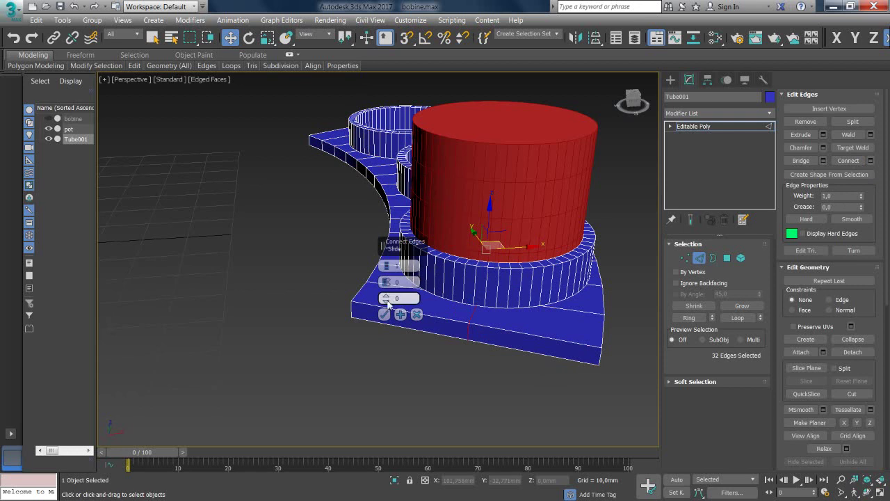
pyautogui.moveTo(388, 304); pyautogui.dragTo(392, 136)
pyautogui.scroll(2, 431, 253)
pyautogui.scroll(2, 448, 265)
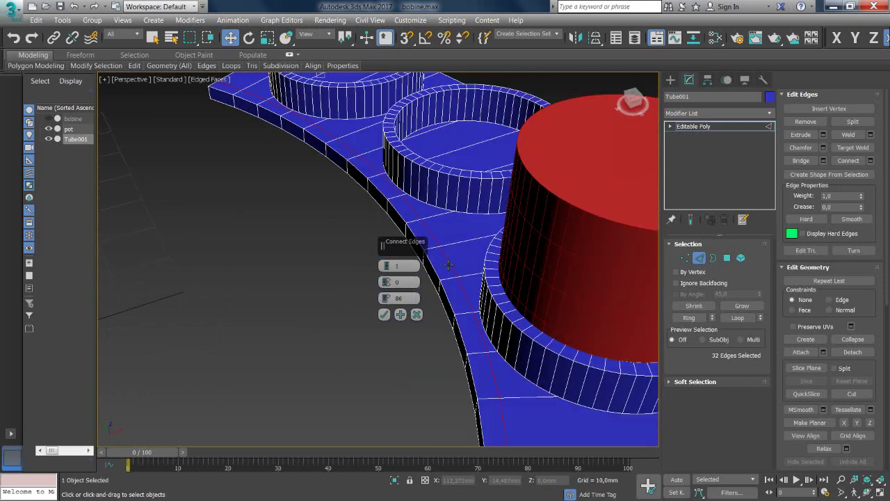
pyautogui.scroll(2, 508, 327)
pyautogui.scroll(1, 508, 327)
# - Set the connecting edge loop's slide to 83 near the back edge and confirm it
pyautogui.click(386, 301)
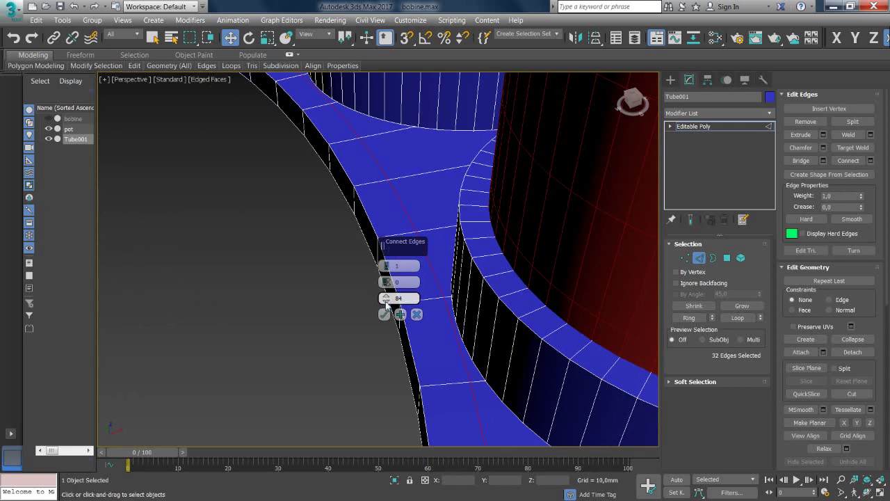
pyautogui.scroll(2, 508, 347)
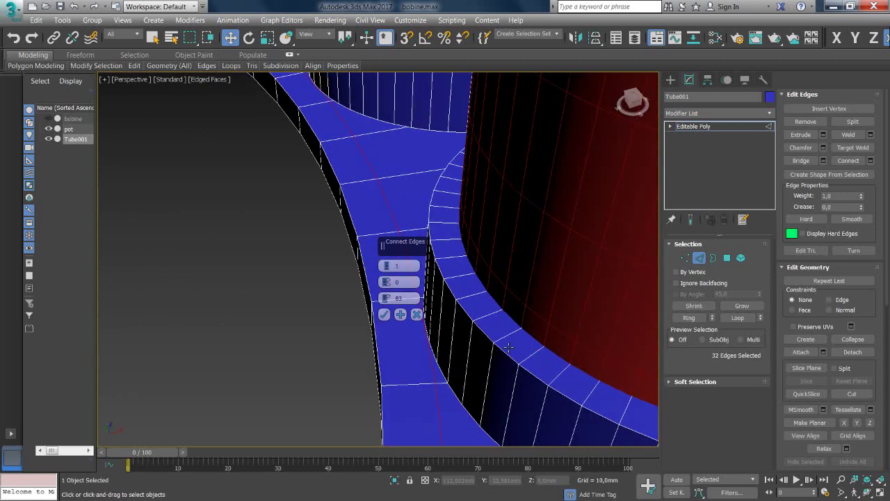
pyautogui.scroll(-2, 508, 348)
pyautogui.scroll(-3, 509, 347)
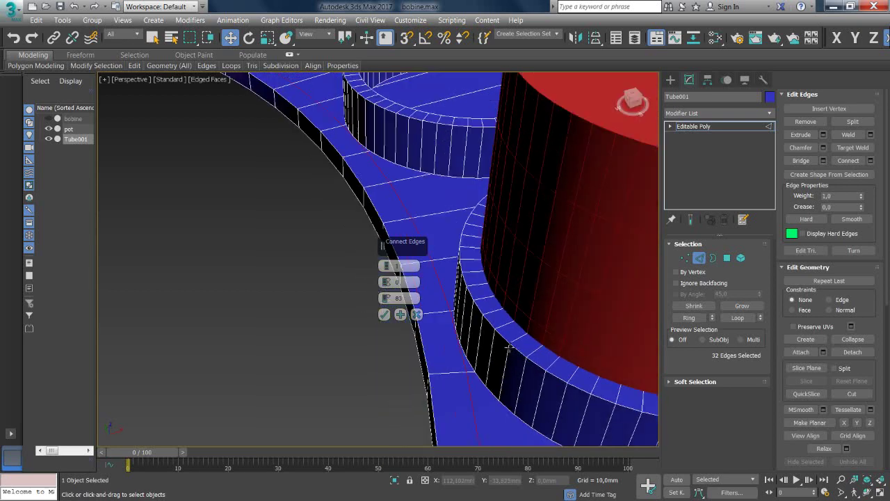
pyautogui.scroll(-3, 509, 348)
pyautogui.click(563, 346)
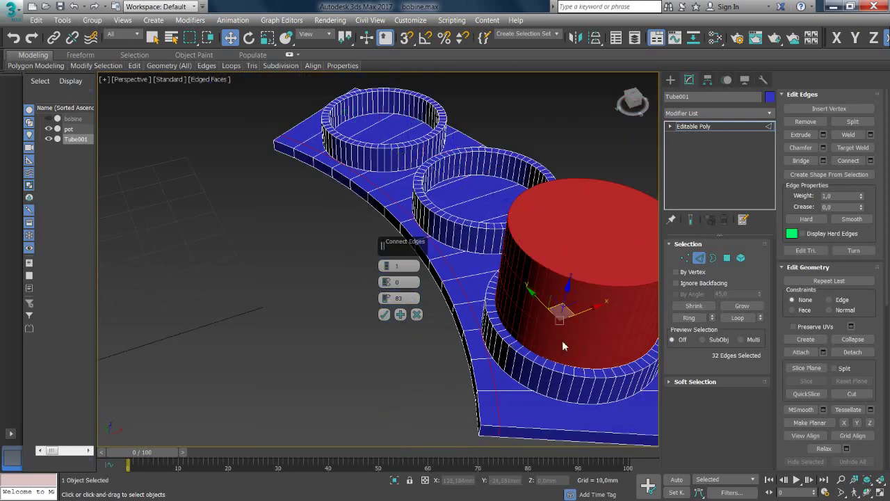
pyautogui.click(384, 314)
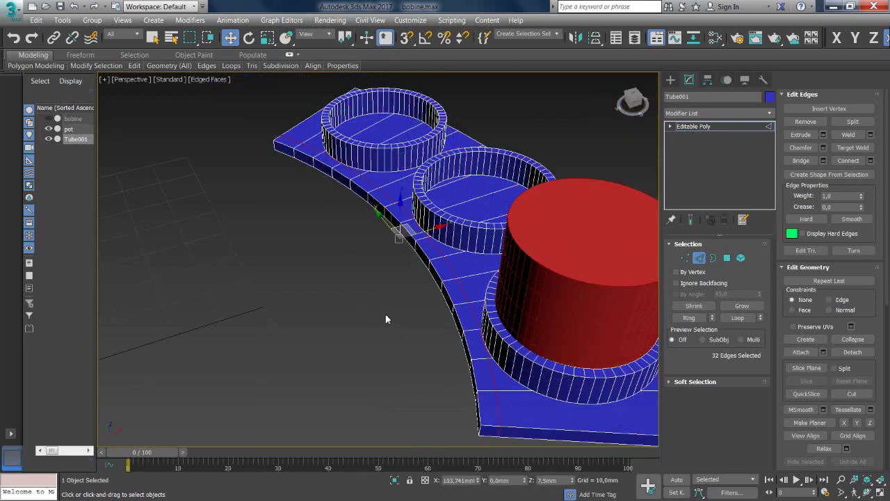
pyautogui.hotkey('alt', 'w')
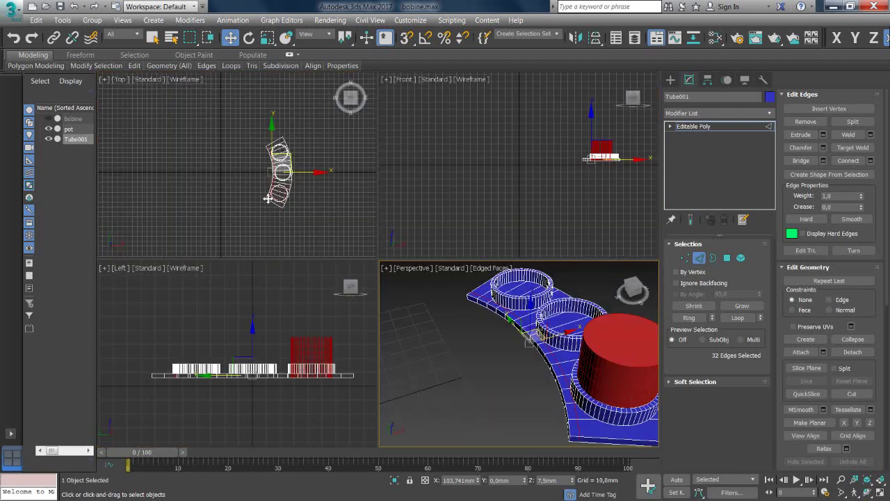
# - Maximize the Top view and zoom in on the strip along the base's back edge
pyautogui.middleClick(271, 197)
pyautogui.hotkey('alt', 'w')
pyautogui.scroll(3, 452, 291)
pyautogui.scroll(2, 451, 291)
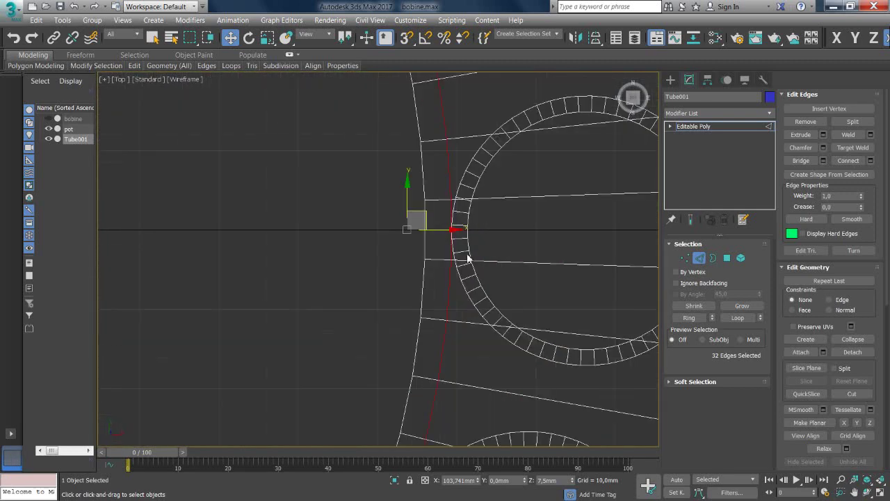
pyautogui.moveTo(452, 278); pyautogui.dragTo(361, 236, button='middle')
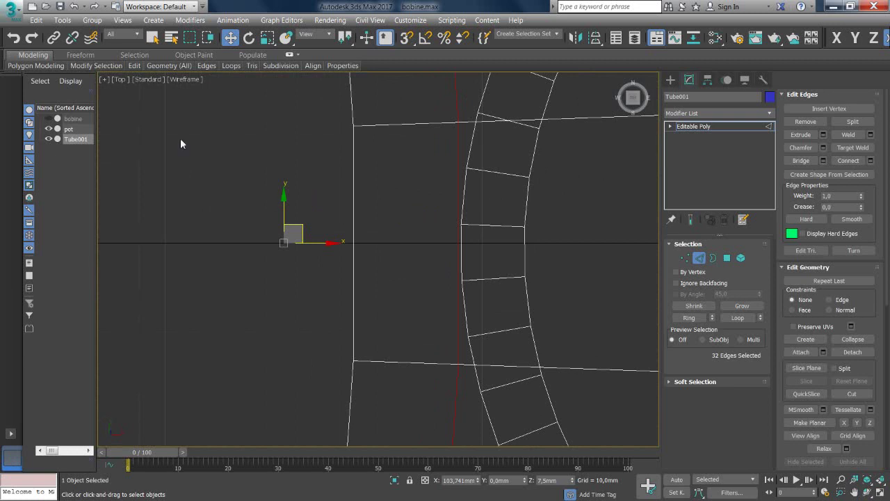
# - Measure the strip's width with Measure Distance, reading 3.305 mm, then restore four viewports
pyautogui.click(62, 20)
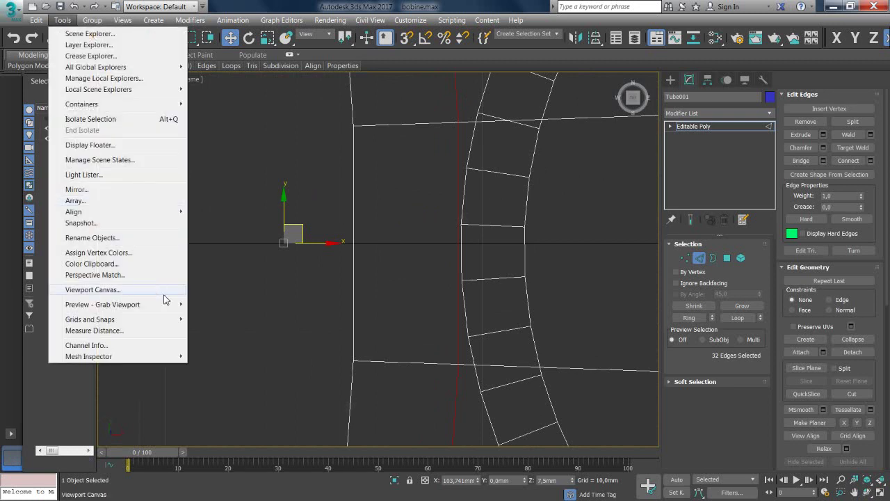
pyautogui.click(116, 331)
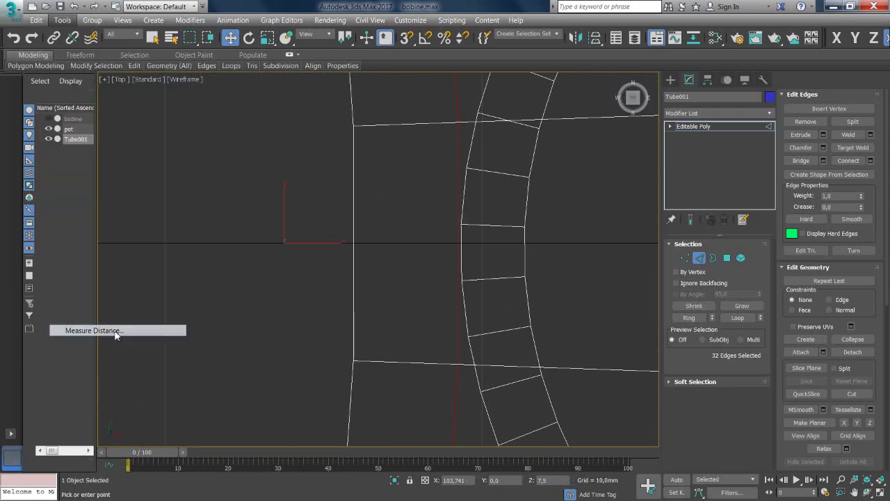
pyautogui.click(354, 243)
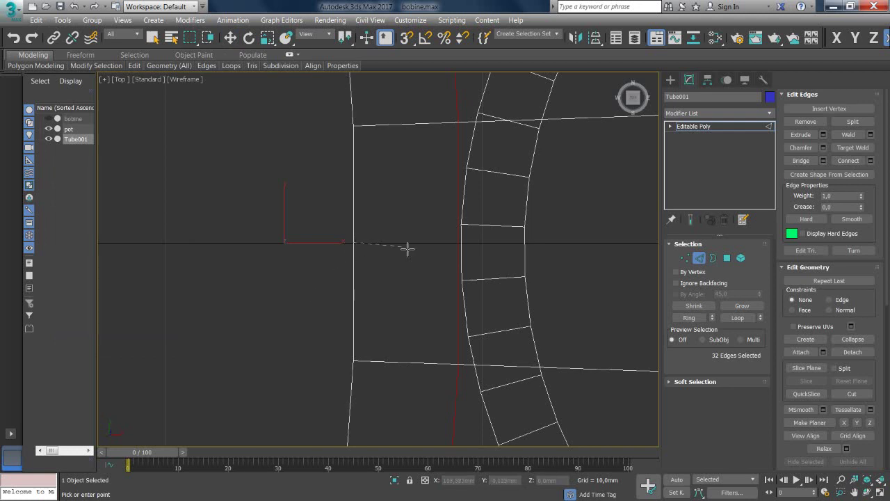
pyautogui.click(459, 245)
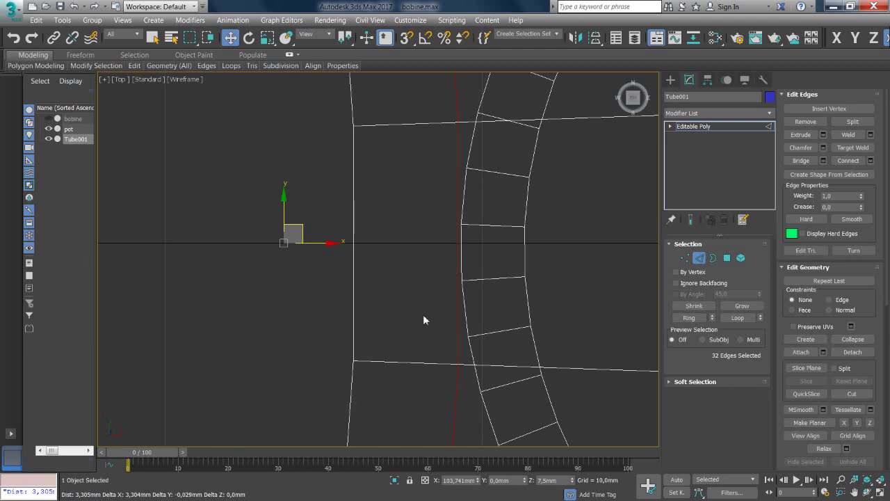
pyautogui.scroll(-2, 423, 320)
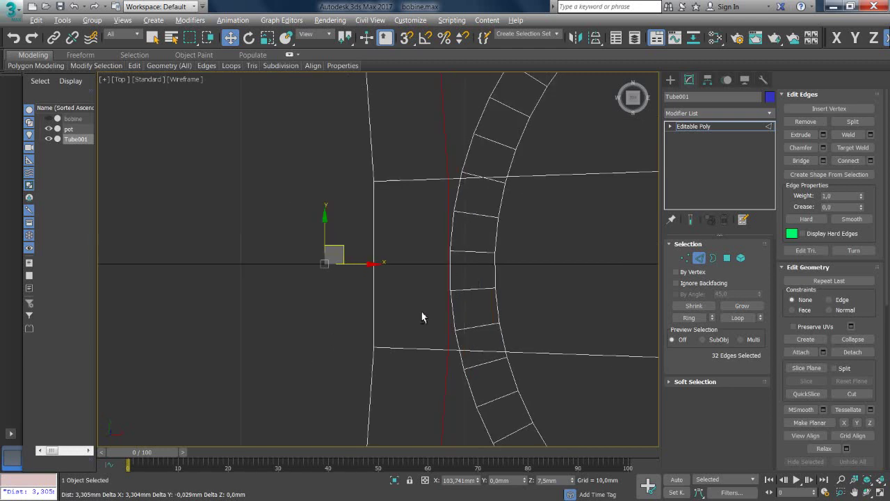
pyautogui.scroll(-1, 420, 314)
pyautogui.scroll(-1, 419, 311)
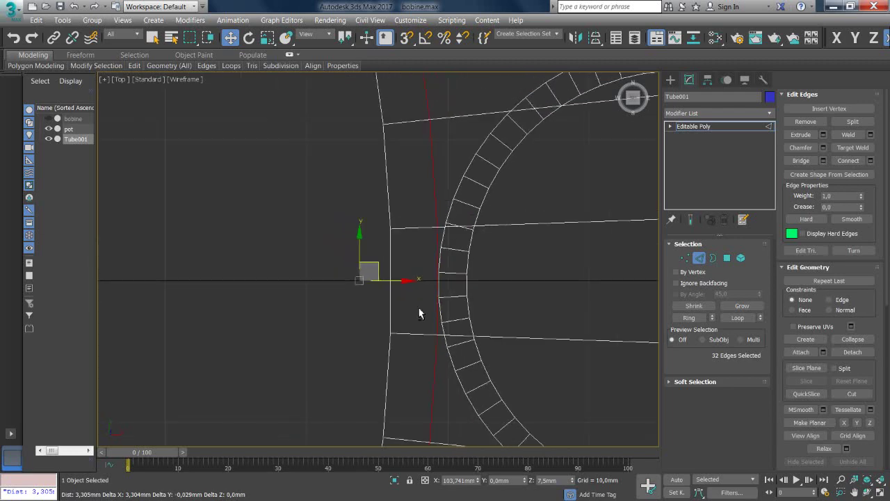
pyautogui.scroll(-1, 417, 310)
pyautogui.scroll(-2, 418, 310)
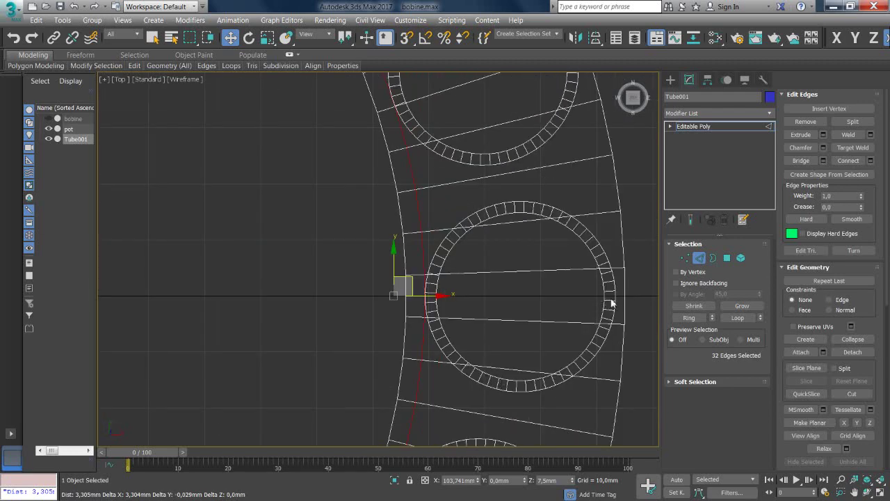
pyautogui.scroll(-2, 555, 353)
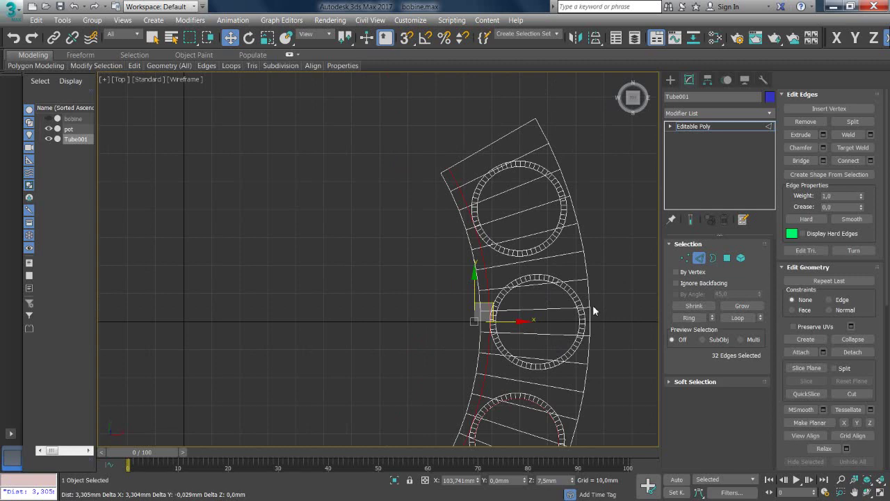
pyautogui.hotkey('alt', 'w')
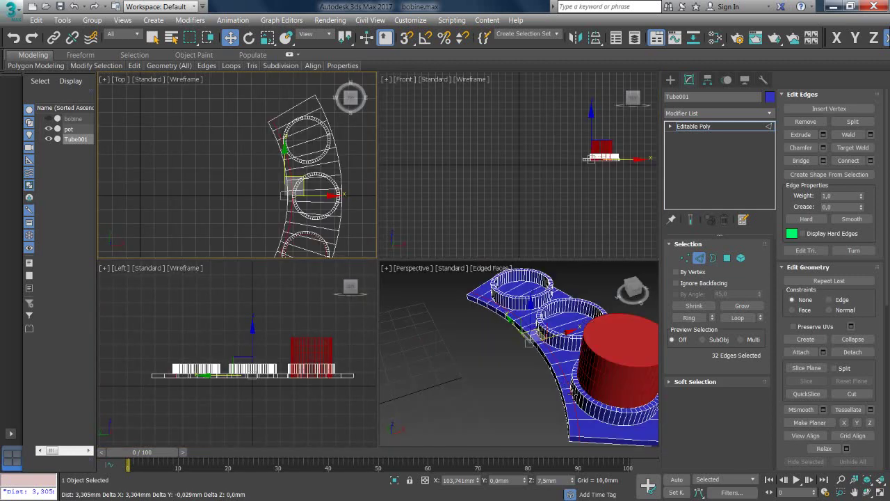
# - At Polygon level, loop-select the back-edge faces and trim the selection to the 15 strip faces
pyautogui.click(727, 258)
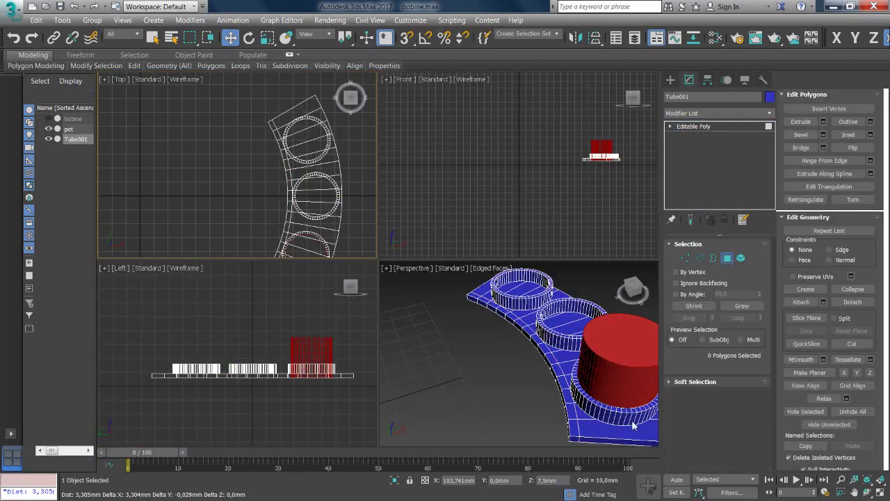
pyautogui.click(573, 427)
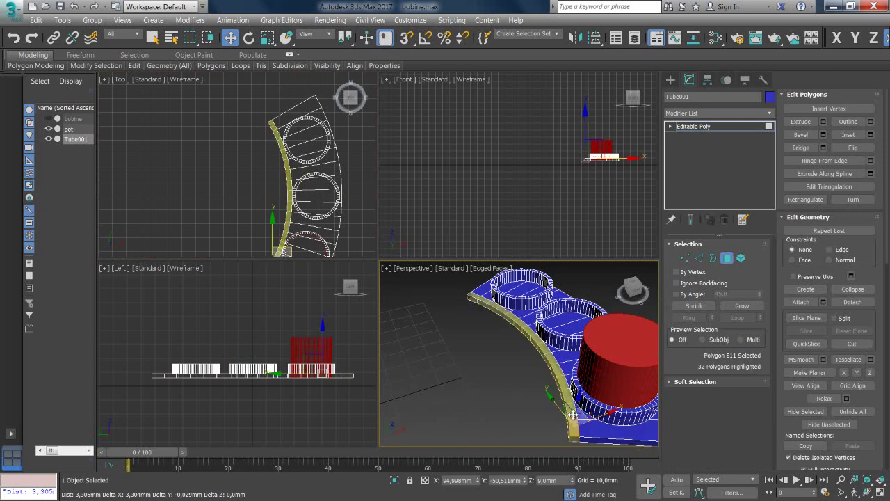
pyautogui.keyDown('shift'); pyautogui.click(572, 416); pyautogui.keyUp('shift')
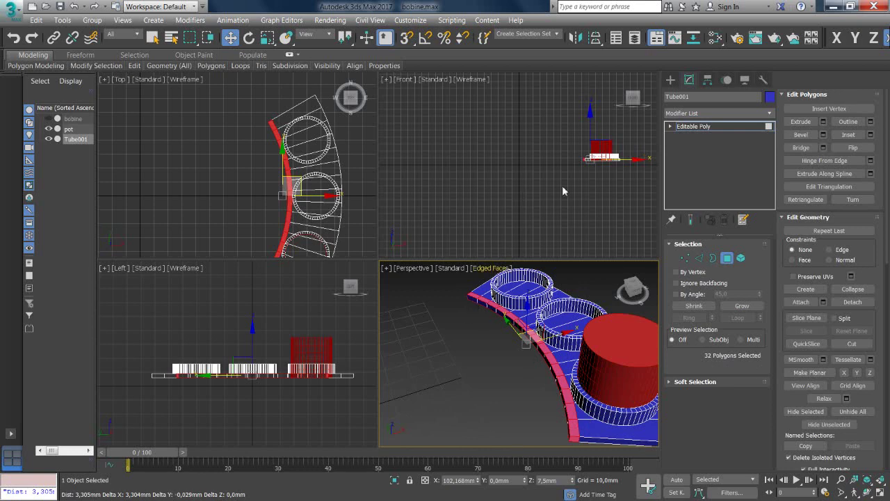
pyautogui.moveTo(562, 185); pyautogui.dragTo(514, 226, button='middle')
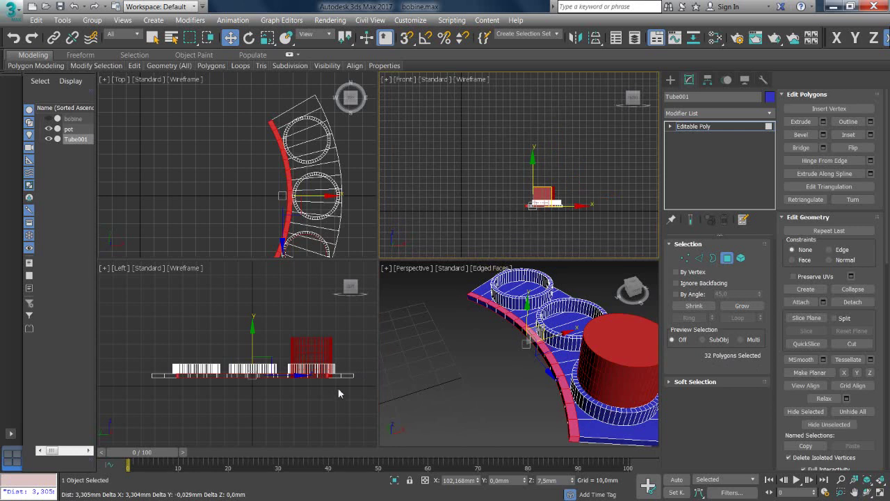
pyautogui.moveTo(341, 387); pyautogui.dragTo(161, 381)
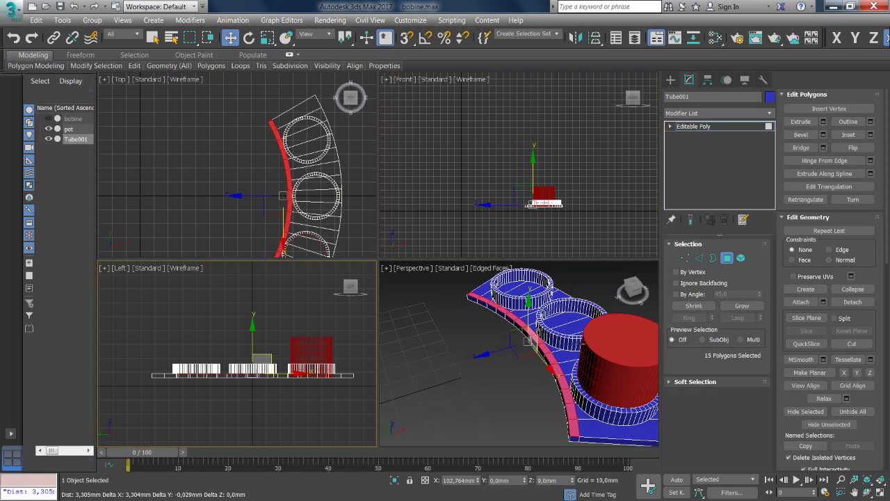
# - Extrude the selected strip faces 30 mm upward using the Extrude settings caddy
pyautogui.click(823, 121)
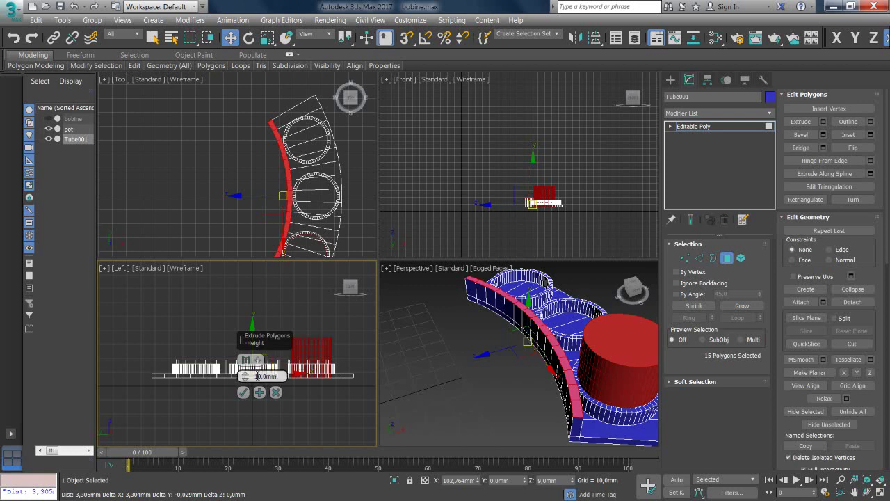
pyautogui.press('BackSpace')
pyautogui.press('BackSpace')
pyautogui.write('30')
pyautogui.press('Return')
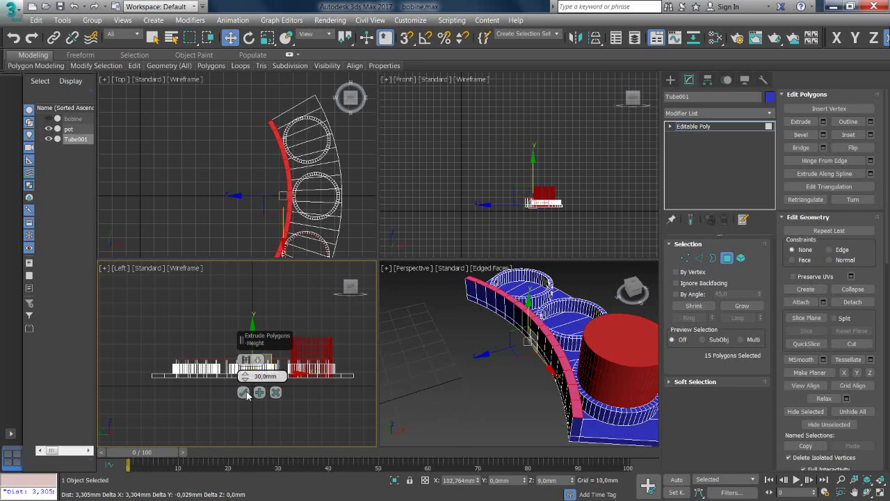
pyautogui.click(243, 393)
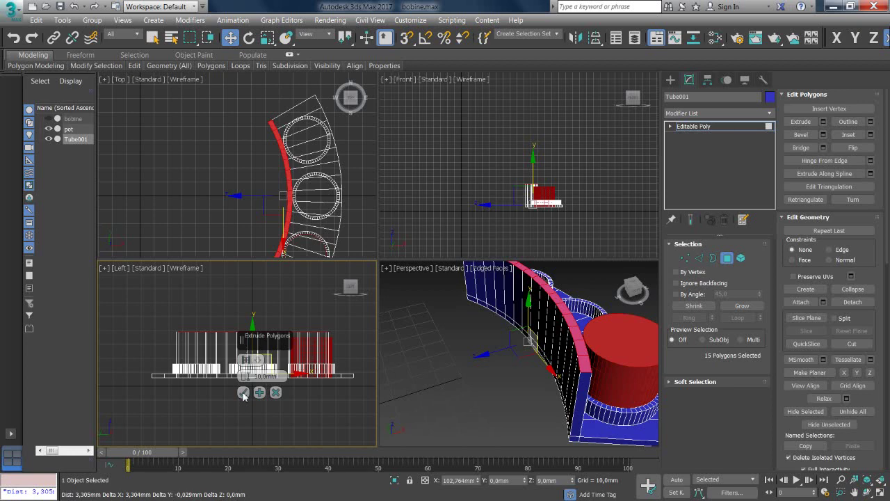
pyautogui.click(242, 392)
pyautogui.keyDown('alt'); pyautogui.moveTo(484, 388); pyautogui.dragTo(391, 385, button='middle'); pyautogui.keyUp('alt')
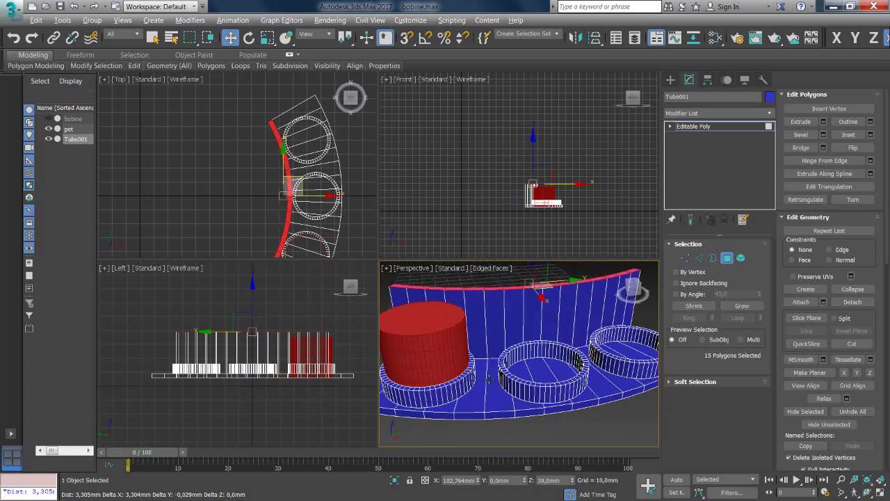
# - Maximize the Perspective view and orbit around the curved back wall, cups and pot to inspect them
pyautogui.hotkey('alt', 'w')
pyautogui.scroll(-2, 388, 374)
pyautogui.scroll(-2, 400, 369)
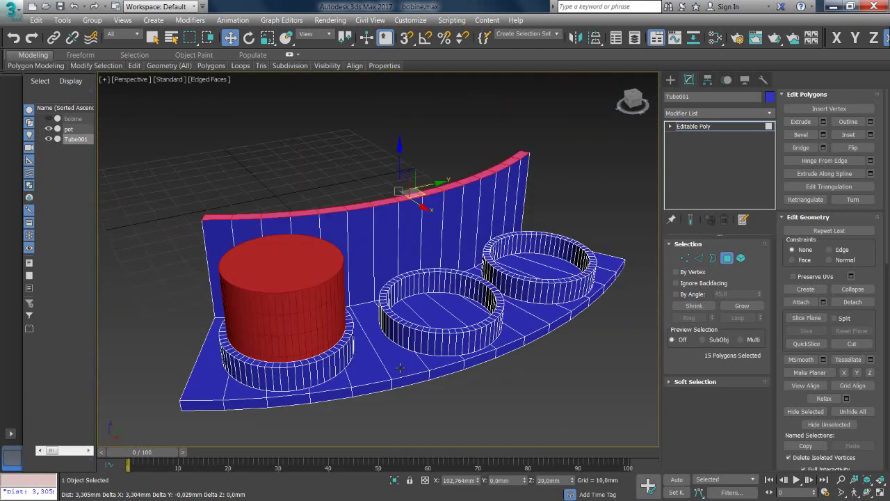
pyautogui.keyDown('alt'); pyautogui.moveTo(400, 369); pyautogui.dragTo(471, 358, button='middle'); pyautogui.keyUp('alt')
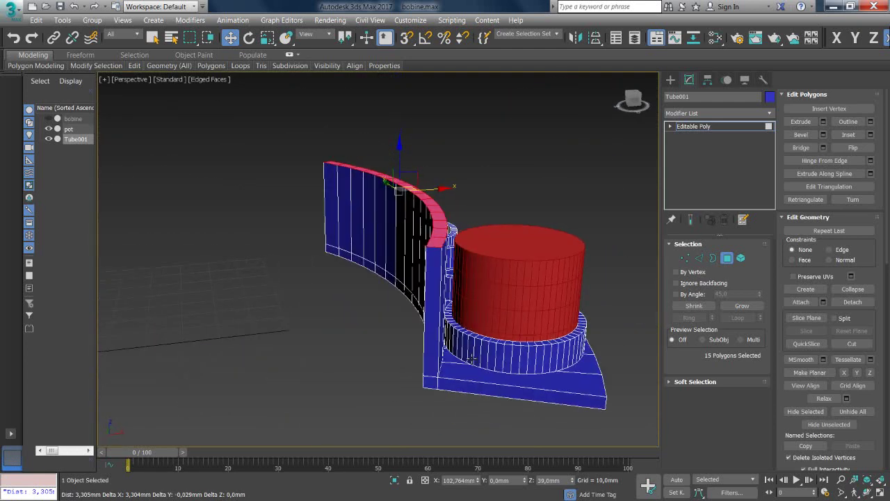
pyautogui.moveTo(502, 374)
pyautogui.keyDown('alt'); pyautogui.mouseDown(button='middle')
pyautogui.moveTo(481, 345)
pyautogui.moveTo(490, 386)
pyautogui.mouseUp(button='middle'); pyautogui.keyUp('alt')
pyautogui.scroll(-2, 441, 367)
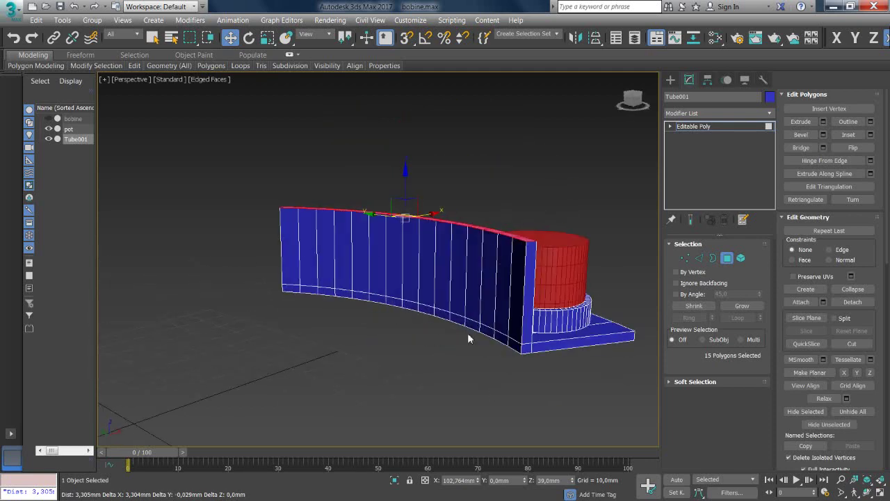
pyautogui.moveTo(468, 333)
pyautogui.keyDown('alt'); pyautogui.mouseDown(button='middle')
pyautogui.moveTo(453, 348)
pyautogui.moveTo(381, 359)
pyautogui.mouseUp(button='middle'); pyautogui.keyUp('alt')
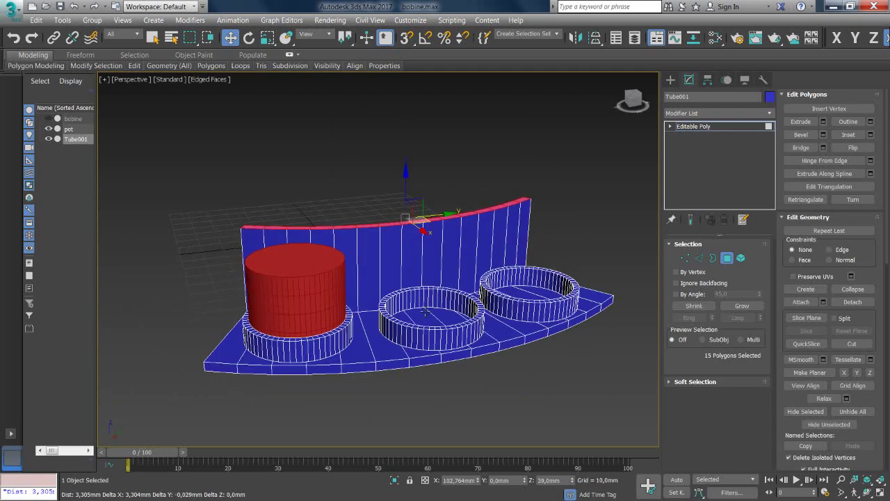
pyautogui.moveTo(438, 318)
pyautogui.keyDown('alt'); pyautogui.mouseDown(button='middle')
pyautogui.moveTo(451, 326)
pyautogui.moveTo(437, 330)
pyautogui.moveTo(451, 343)
pyautogui.mouseUp(button='middle'); pyautogui.keyUp('alt')
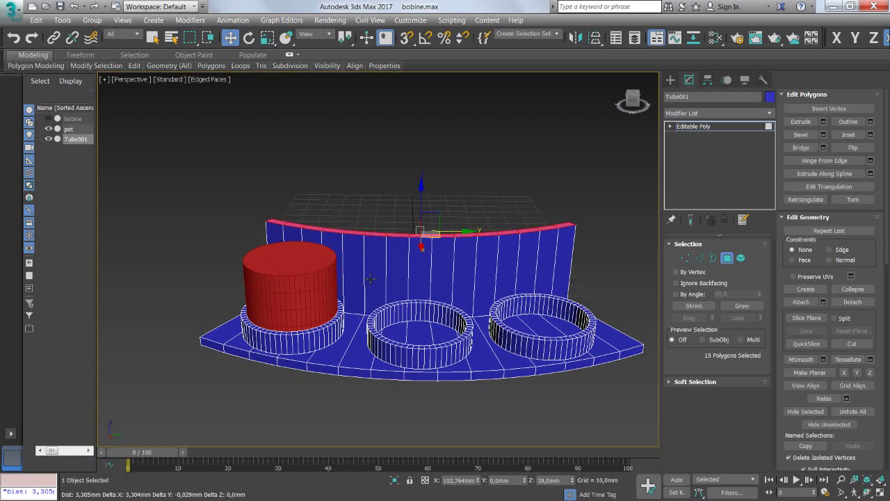
pyautogui.keyDown('alt'); pyautogui.moveTo(399, 314); pyautogui.dragTo(413, 259, button='middle'); pyautogui.keyUp('alt')
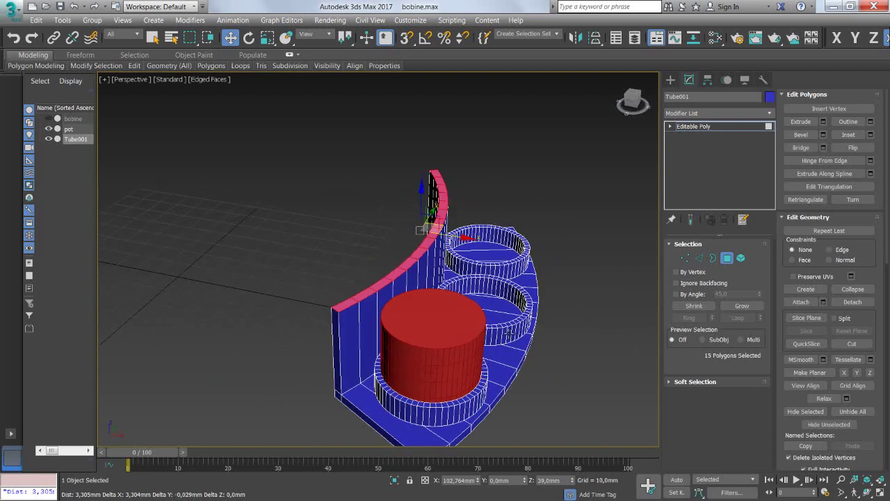
pyautogui.keyDown('alt'); pyautogui.moveTo(510, 332); pyautogui.dragTo(370, 284, button='middle'); pyautogui.keyUp('alt')
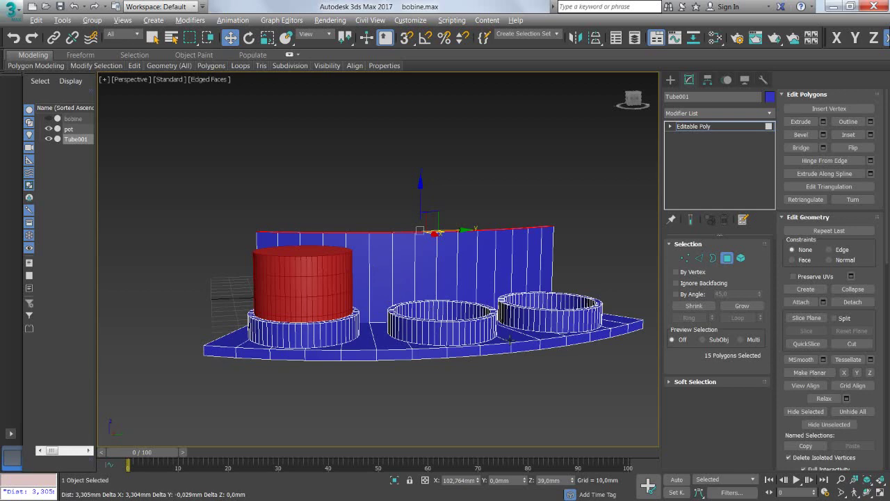
pyautogui.moveTo(509, 340)
pyautogui.keyDown('alt'); pyautogui.mouseDown(button='middle')
pyautogui.moveTo(498, 355)
pyautogui.moveTo(501, 348)
pyautogui.mouseUp(button='middle'); pyautogui.keyUp('alt')
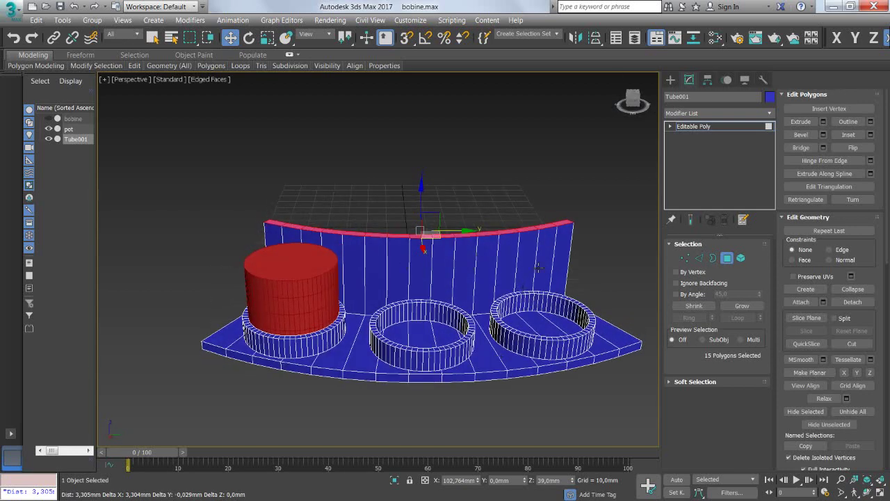
# - Draw a cylinder in the Left view, undoing the first attempt in the Perspective view
pyautogui.click(669, 82)
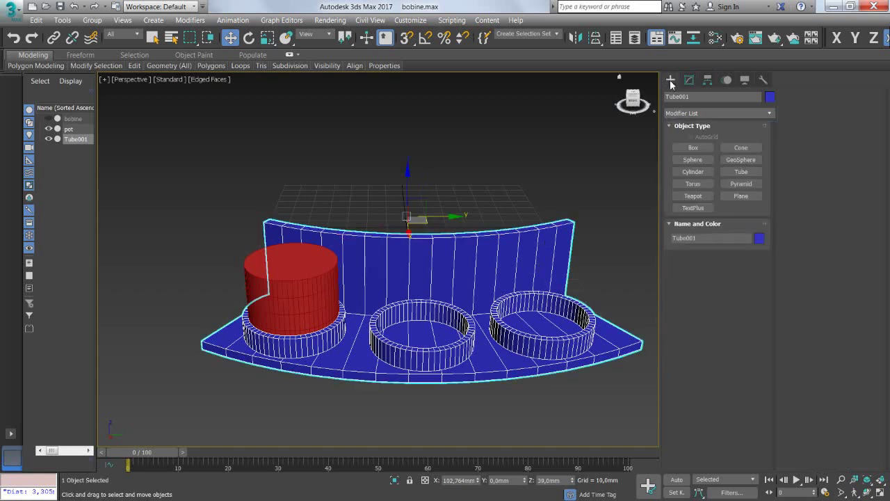
pyautogui.click(692, 173)
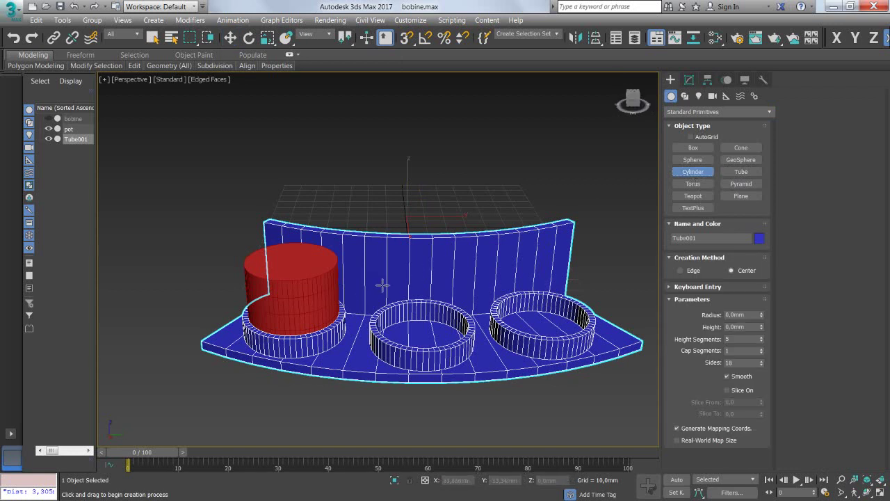
pyautogui.moveTo(366, 271); pyautogui.dragTo(376, 272)
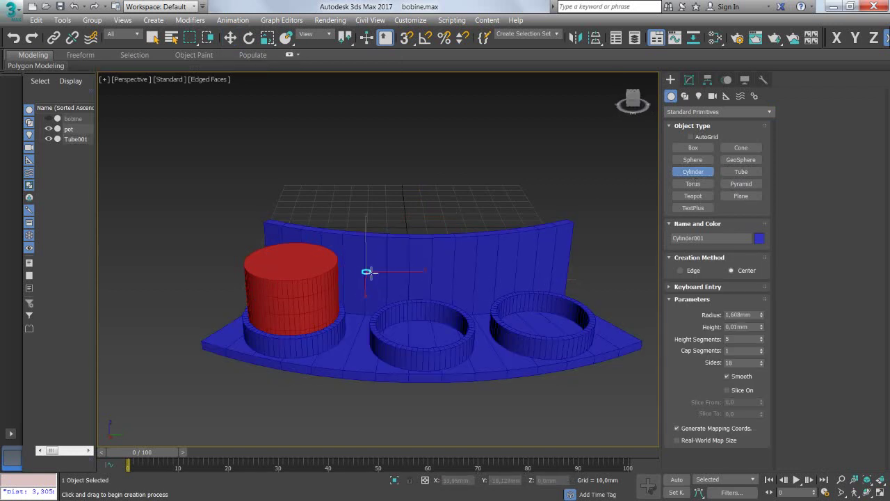
pyautogui.click(376, 237)
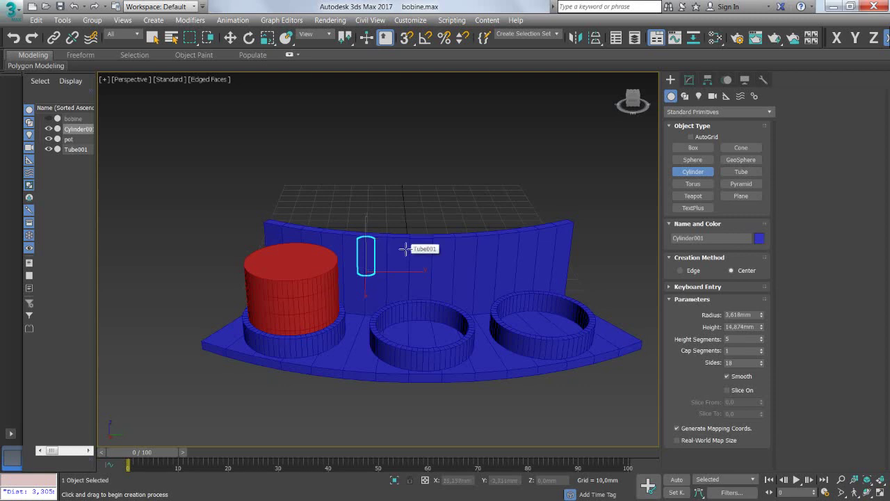
pyautogui.hotkey('ctrl', 'z')
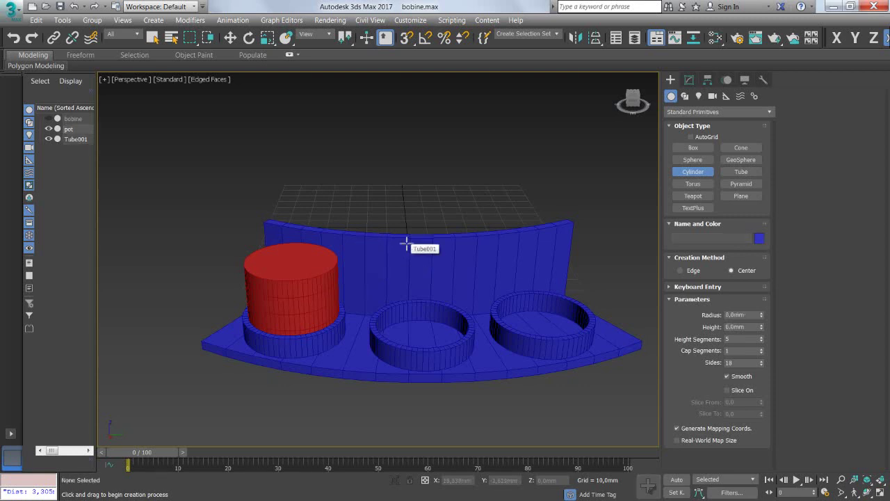
pyautogui.hotkey('alt', 'w')
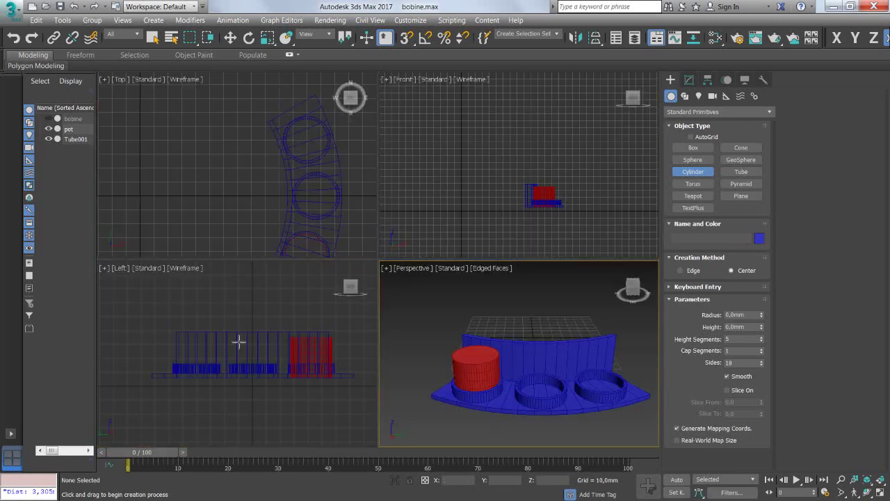
pyautogui.click(218, 345)
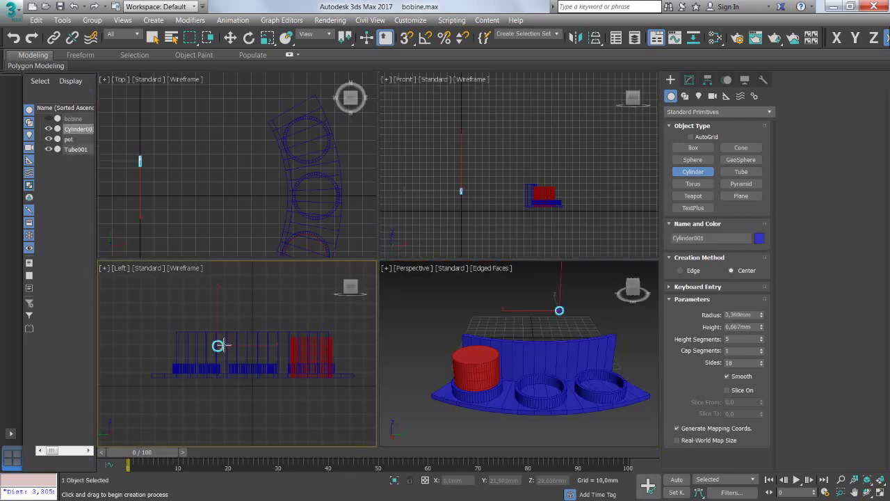
pyautogui.click(233, 313)
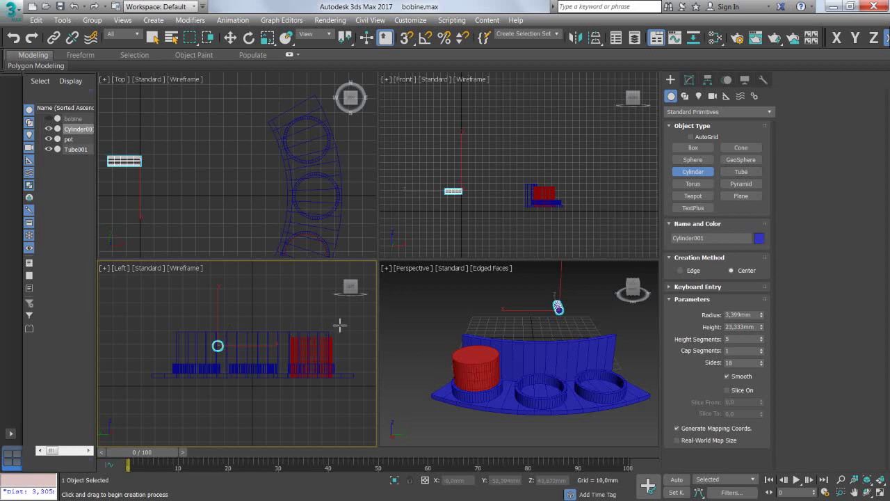
# - Set the cylinder's radius to 2 mm and its sides to 60
pyautogui.doubleClick(741, 315)
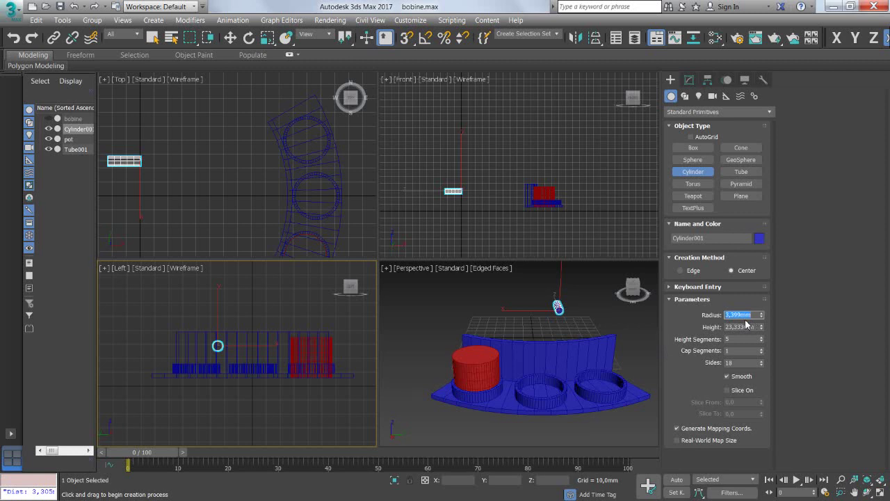
pyautogui.write('2')
pyautogui.press('Tab')
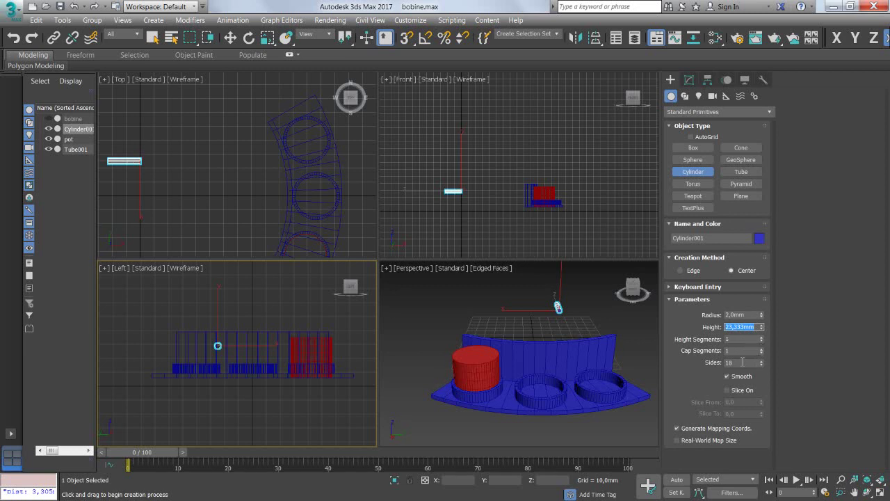
pyautogui.doubleClick(743, 362)
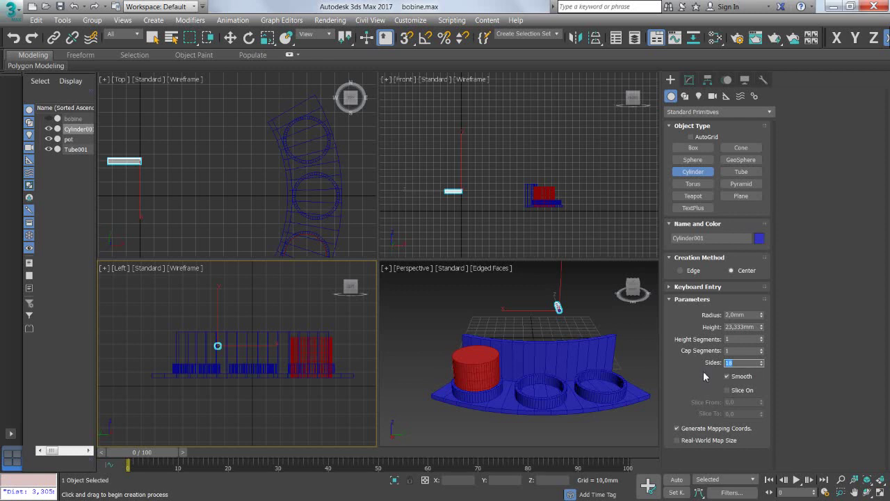
pyautogui.write('60')
pyautogui.press('Return')
# - Move the pin over the curved base in the Top view
pyautogui.click(230, 208)
pyautogui.press('w')
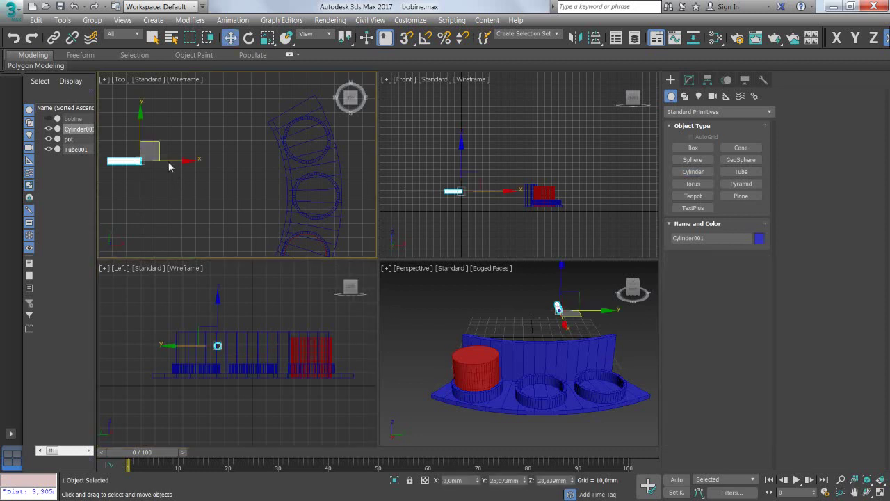
pyautogui.moveTo(159, 143); pyautogui.dragTo(323, 204)
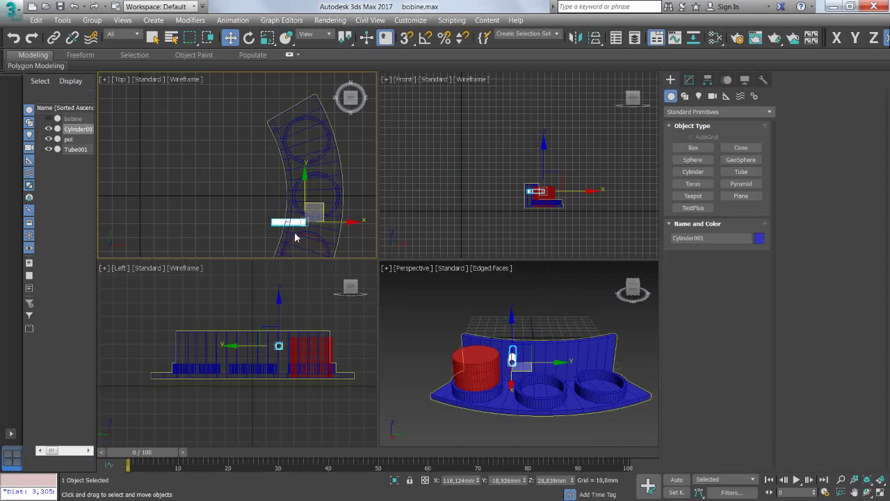
pyautogui.hotkey('alt', 'w')
pyautogui.moveTo(485, 369); pyautogui.dragTo(459, 264, button='middle')
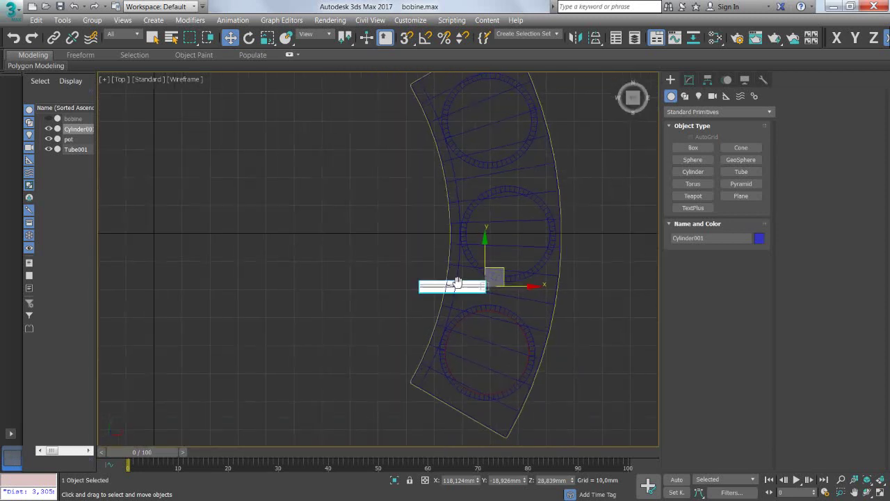
pyautogui.scroll(3, 473, 295)
pyautogui.scroll(4, 473, 295)
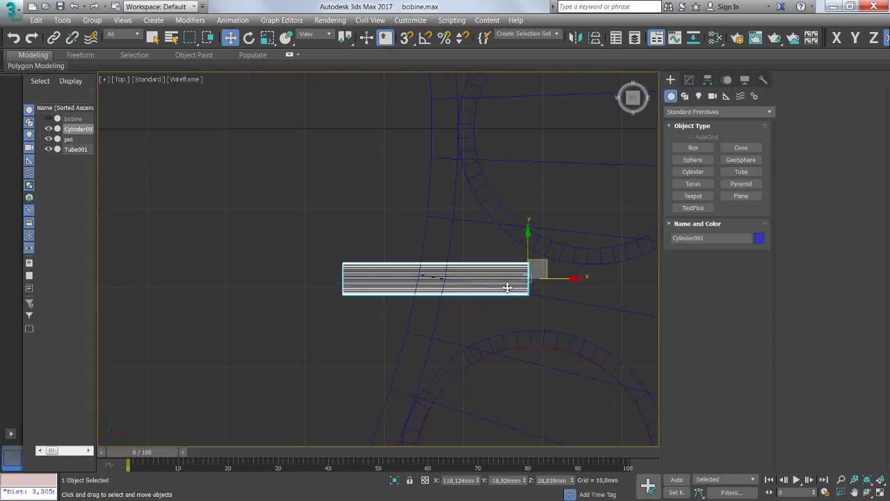
# - Rotate the pin about 10° to follow the base's curve, fine-tuning its angle
pyautogui.press('e')
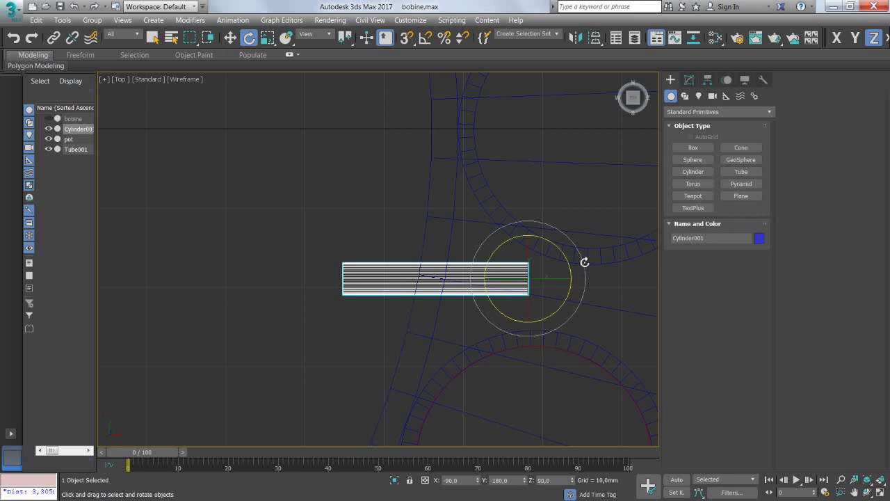
pyautogui.moveTo(586, 262)
pyautogui.mouseDown()
pyautogui.moveTo(591, 273)
pyautogui.moveTo(512, 275)
pyautogui.mouseUp()
pyautogui.press('w')
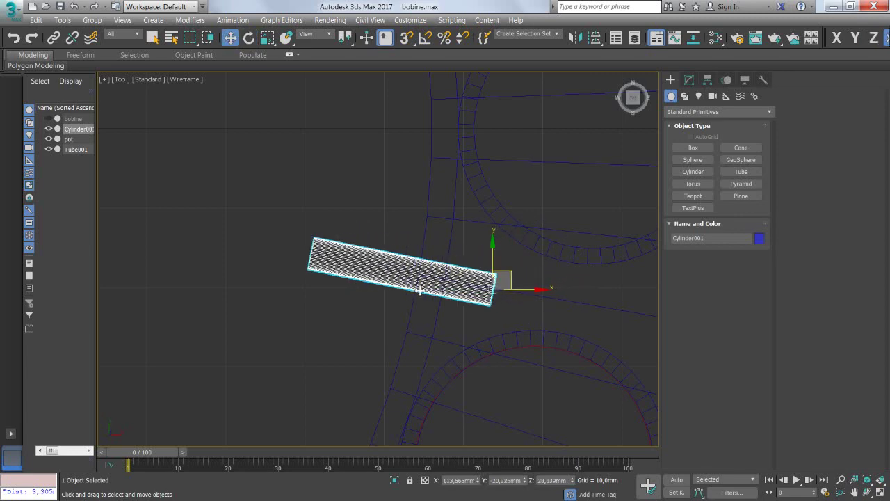
pyautogui.scroll(5, 419, 289)
pyautogui.scroll(4, 504, 277)
pyautogui.moveTo(533, 285); pyautogui.dragTo(427, 313, button='middle')
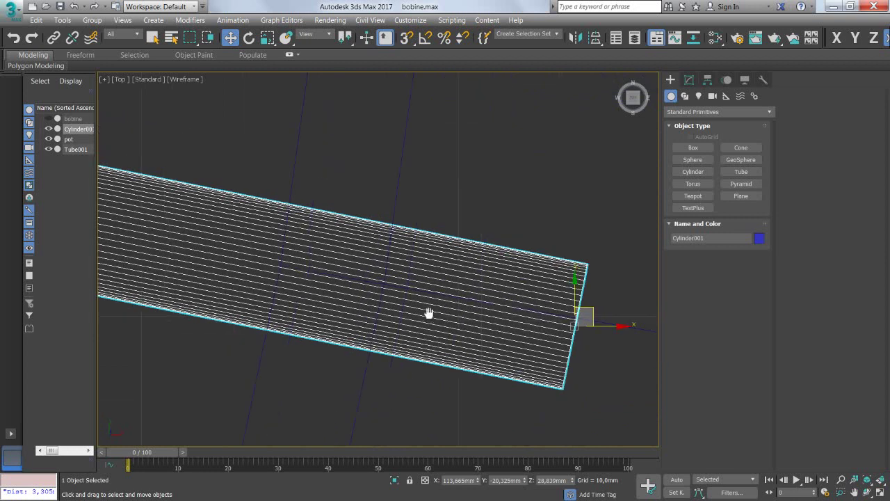
pyautogui.press('e')
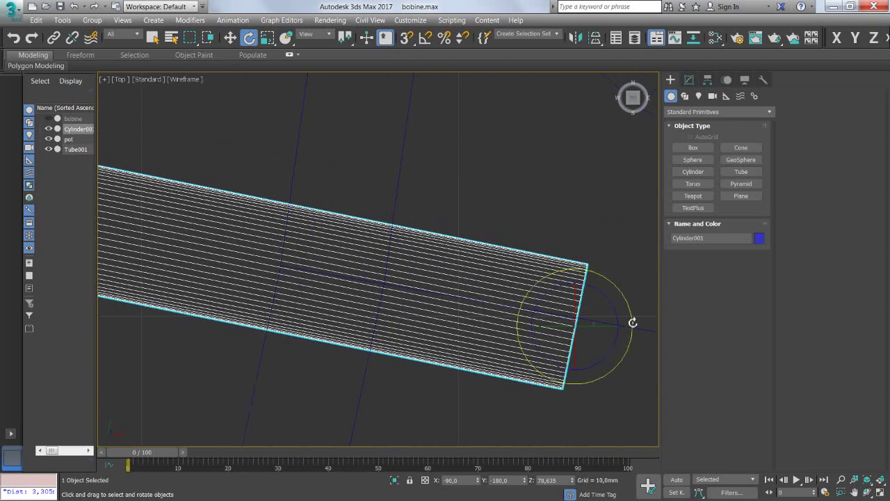
pyautogui.moveTo(632, 320); pyautogui.dragTo(631, 321)
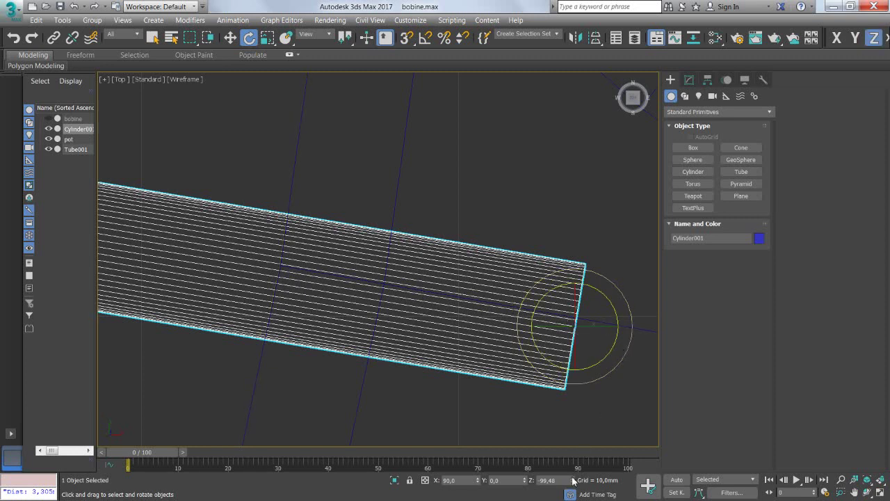
pyautogui.moveTo(572, 480); pyautogui.dragTo(571, 482)
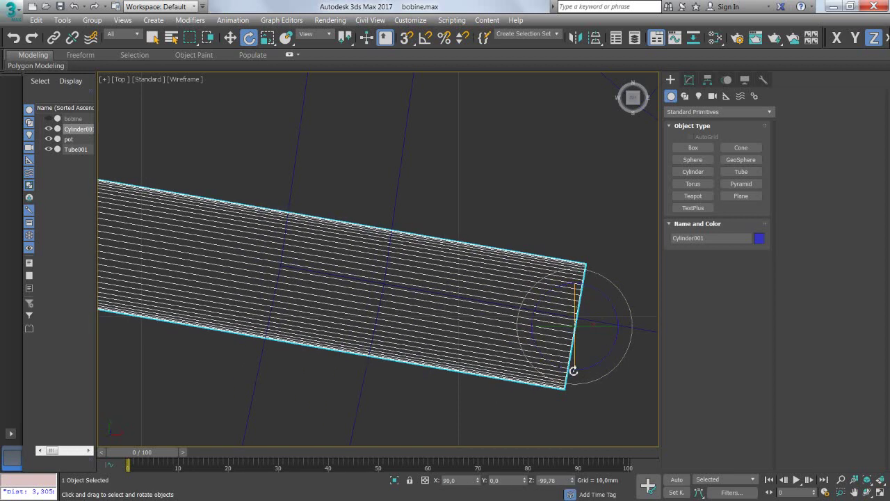
pyautogui.scroll(-5, 573, 370)
pyautogui.scroll(-3, 574, 364)
# - Check the pin's placement in the Perspective view, then return to the maximized Top view
pyautogui.hotkey('alt', 'w')
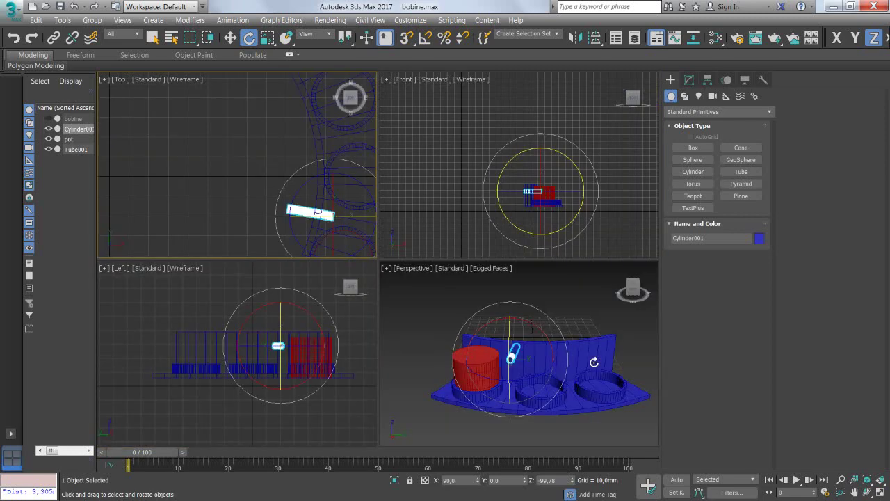
pyautogui.rightClick(593, 362)
pyautogui.hotkey('alt', 'w')
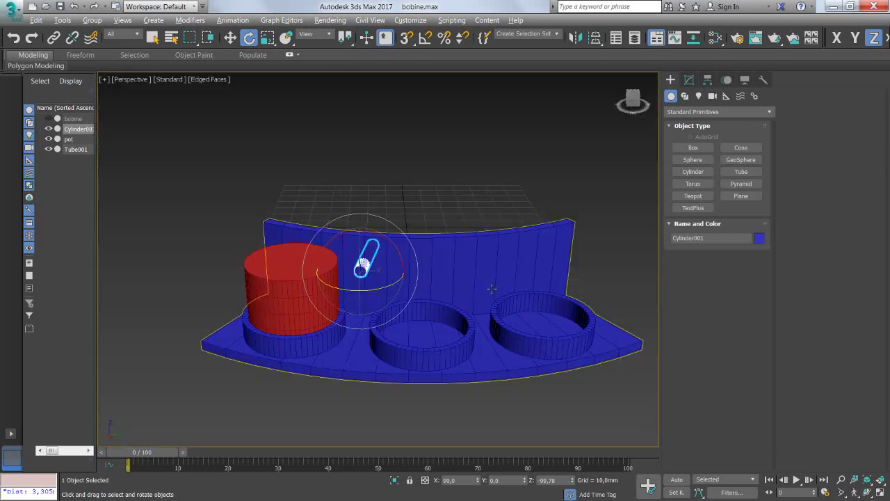
pyautogui.hotkey('alt', 'w')
pyautogui.rightClick(285, 201)
pyautogui.hotkey('alt', 'w')
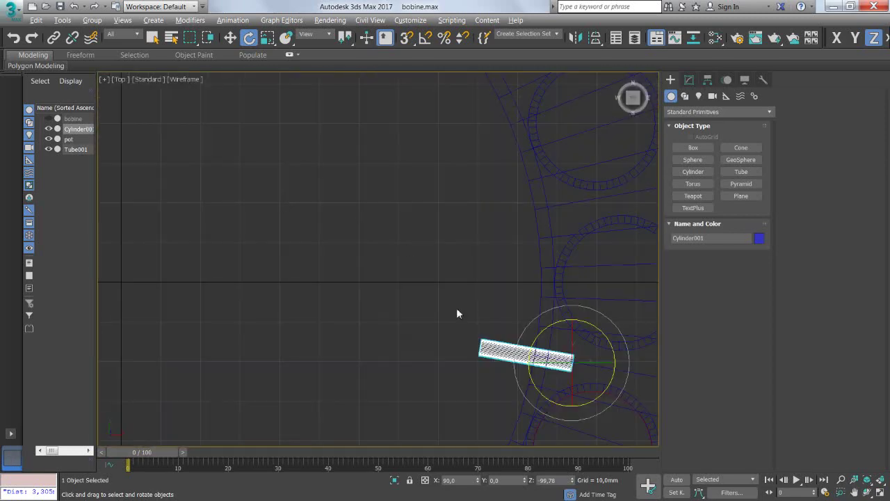
pyautogui.press('w')
pyautogui.scroll(-5, 450, 317)
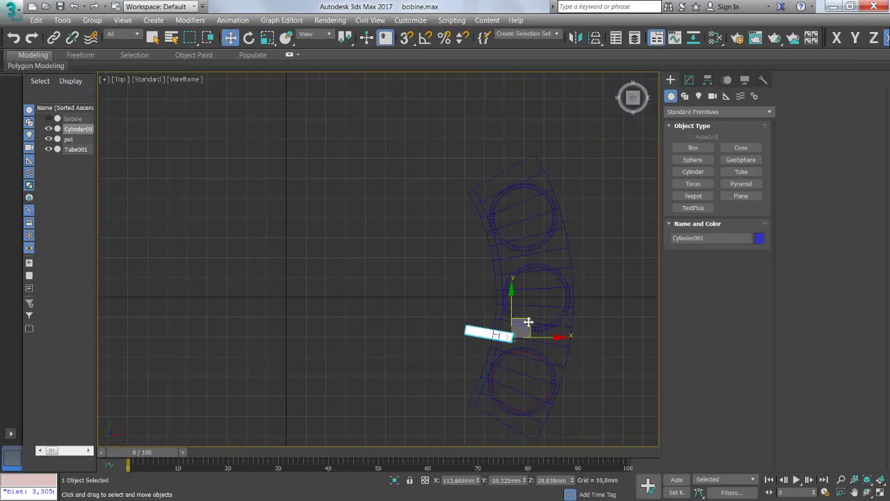
# - Shift-drag the pin upward to make an independent copy, Cylinder002
pyautogui.keyDown('shift'); pyautogui.moveTo(527, 324); pyautogui.dragTo(533, 246); pyautogui.keyUp('shift')
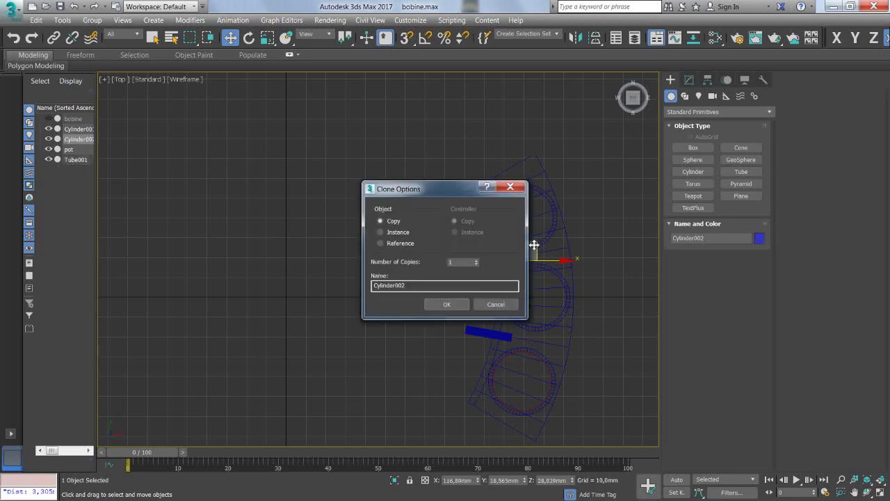
pyautogui.click(448, 303)
pyautogui.scroll(2, 528, 247)
pyautogui.scroll(6, 529, 242)
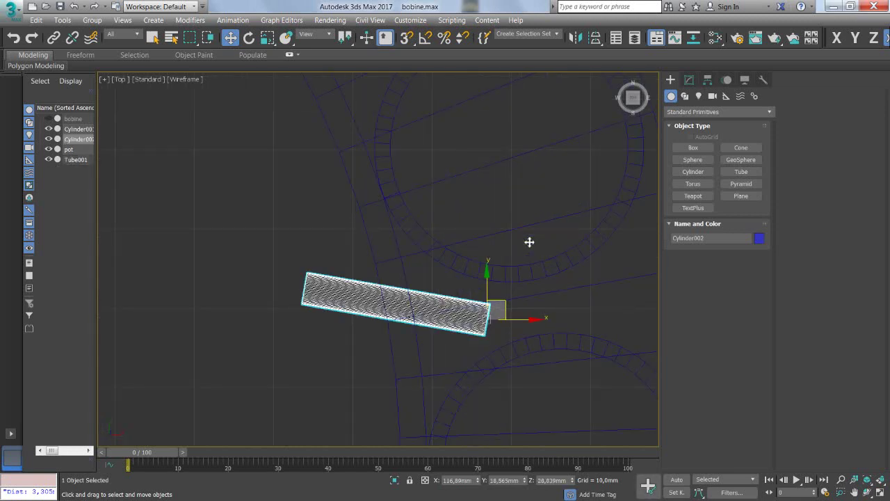
# - Rotate Cylinder002 to roughly -79.89° about Z
pyautogui.press('e')
pyautogui.moveTo(546, 315)
pyautogui.mouseDown()
pyautogui.moveTo(540, 292)
pyautogui.moveTo(546, 296)
pyautogui.moveTo(499, 314)
pyautogui.mouseUp()
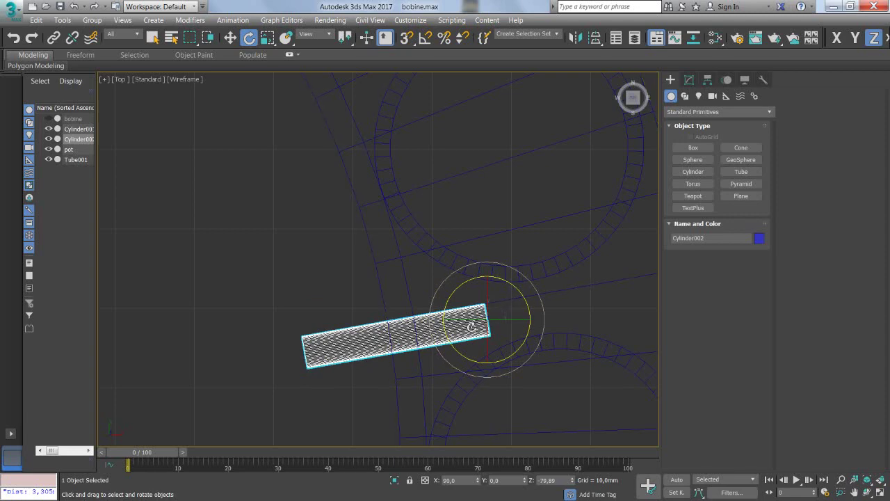
pyautogui.scroll(2, 467, 324)
pyautogui.scroll(2, 470, 327)
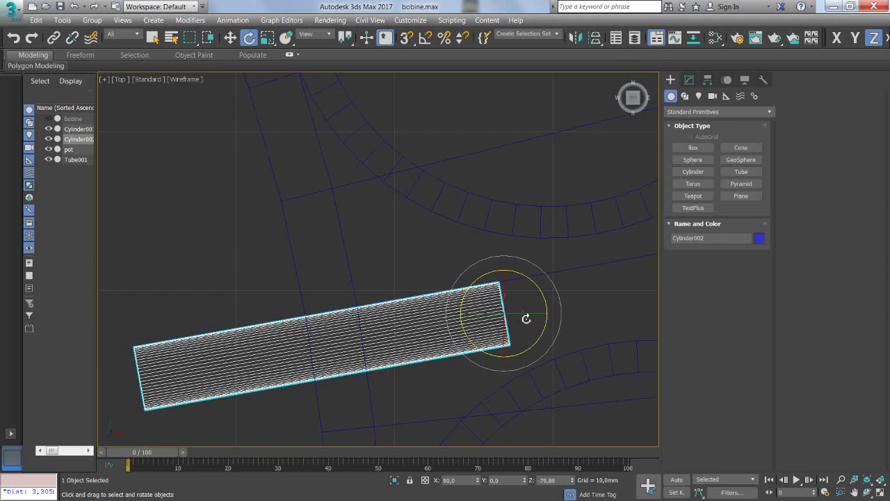
# - Move Cylinder002 up in the Top view so it passes through the spool's back wall
pyautogui.press('w')
pyautogui.moveTo(522, 299); pyautogui.dragTo(519, 282)
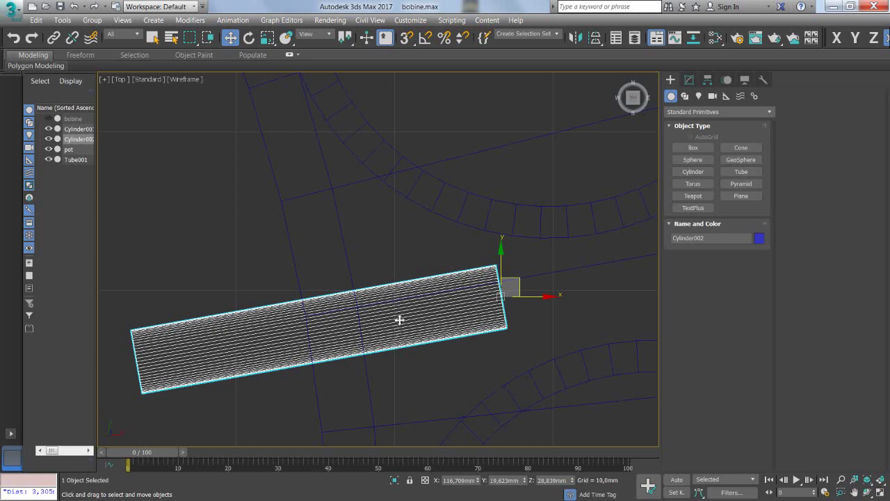
pyautogui.scroll(3, 399, 303)
pyautogui.scroll(1, 399, 304)
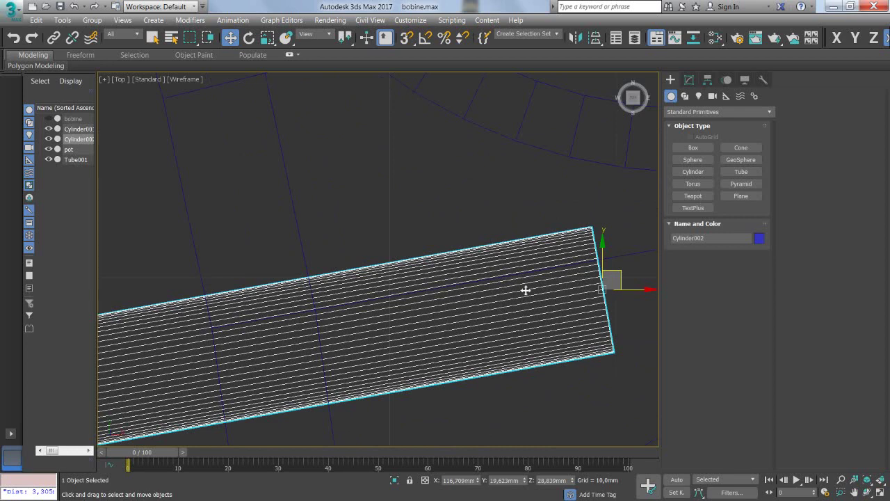
pyautogui.scroll(-3, 525, 297)
pyautogui.scroll(-3, 521, 299)
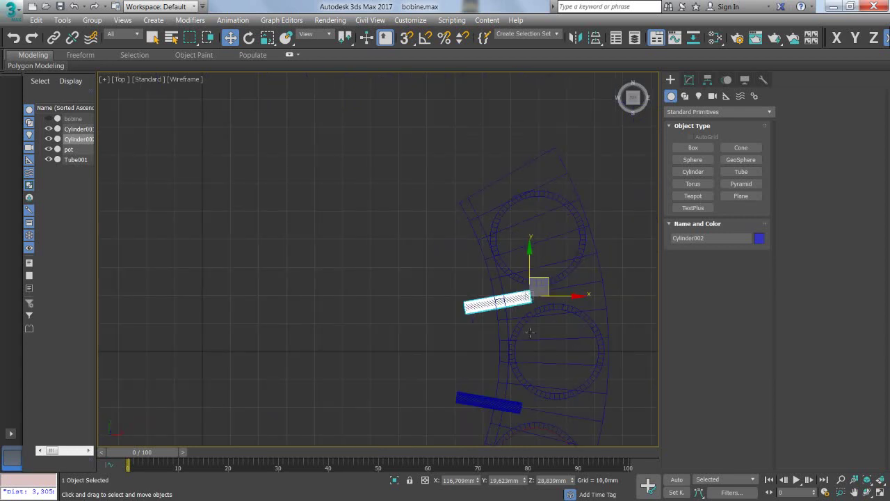
pyautogui.scroll(-2, 540, 359)
# - Maximize the Perspective viewport and orbit to view the spool end-on
pyautogui.hotkey('alt', 'w')
pyautogui.middleClick(425, 367)
pyautogui.hotkey('alt', 'w')
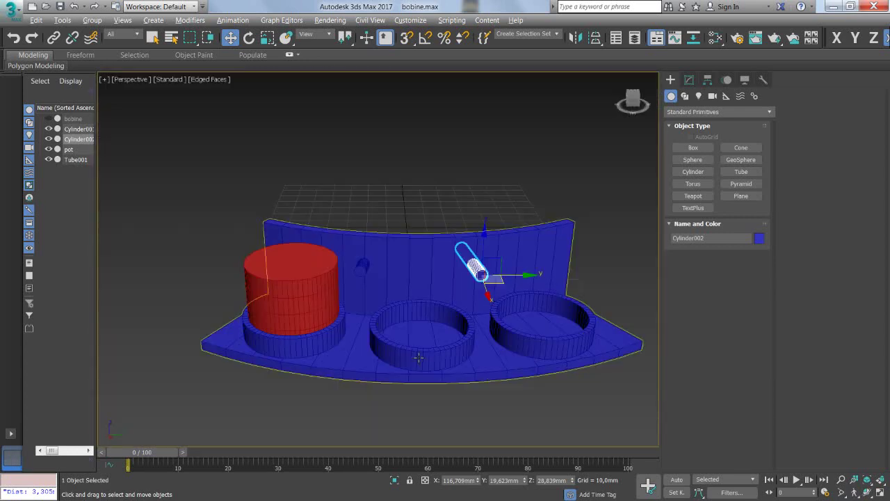
pyautogui.keyDown('alt'); pyautogui.moveTo(425, 366); pyautogui.dragTo(429, 310, button='middle'); pyautogui.keyUp('alt')
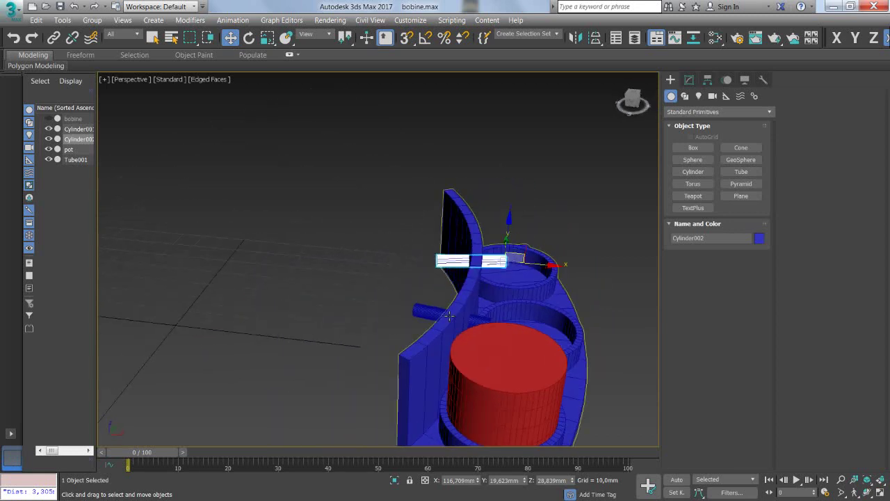
# - Set the object colour of Cylinder001 and Cylinder002 to red
pyautogui.keyDown('ctrl'); pyautogui.click(429, 309); pyautogui.keyUp('ctrl')
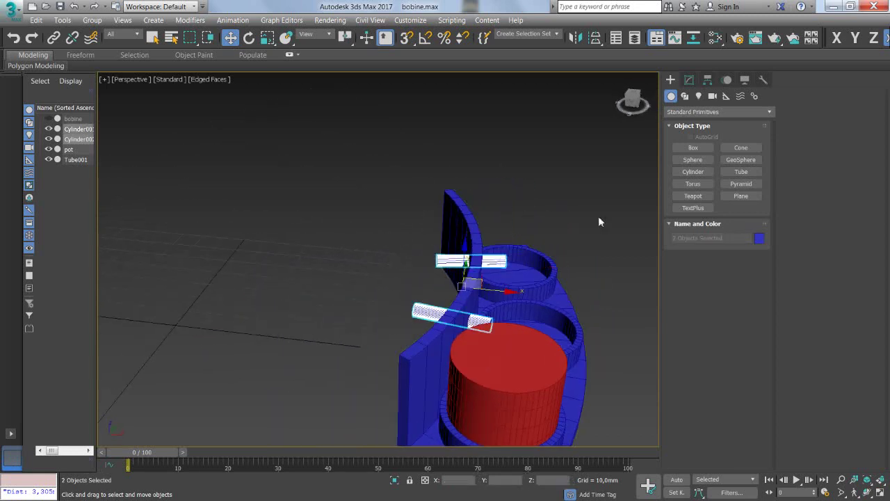
pyautogui.click(688, 79)
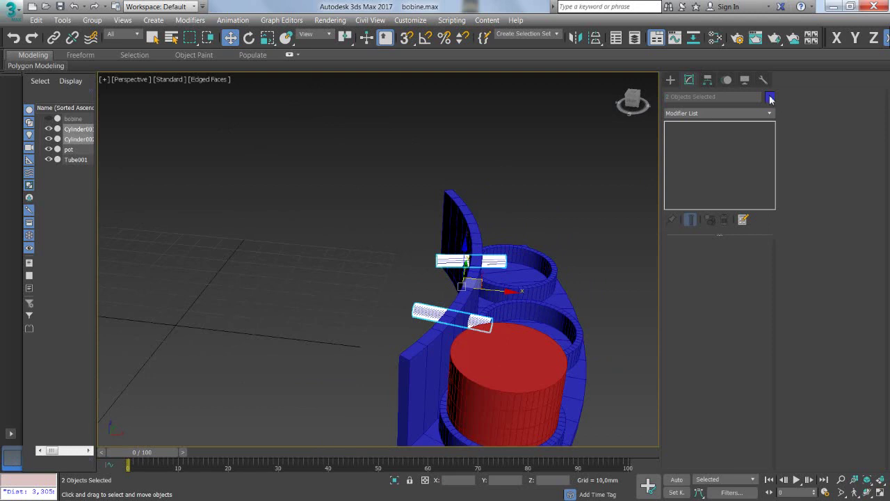
pyautogui.click(769, 99)
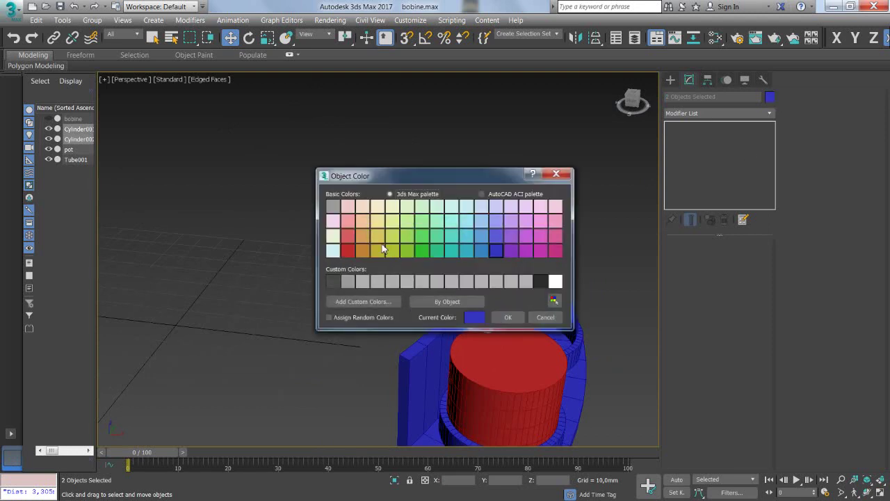
pyautogui.click(346, 250)
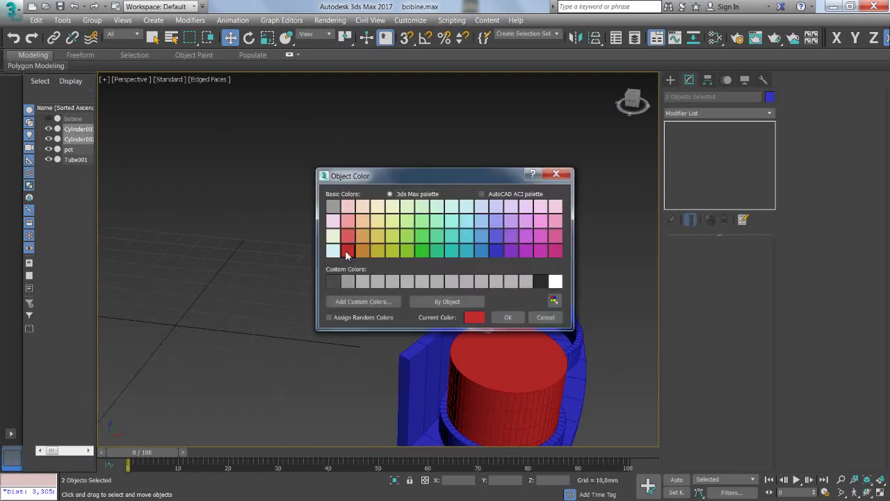
pyautogui.click(507, 317)
pyautogui.click(598, 333)
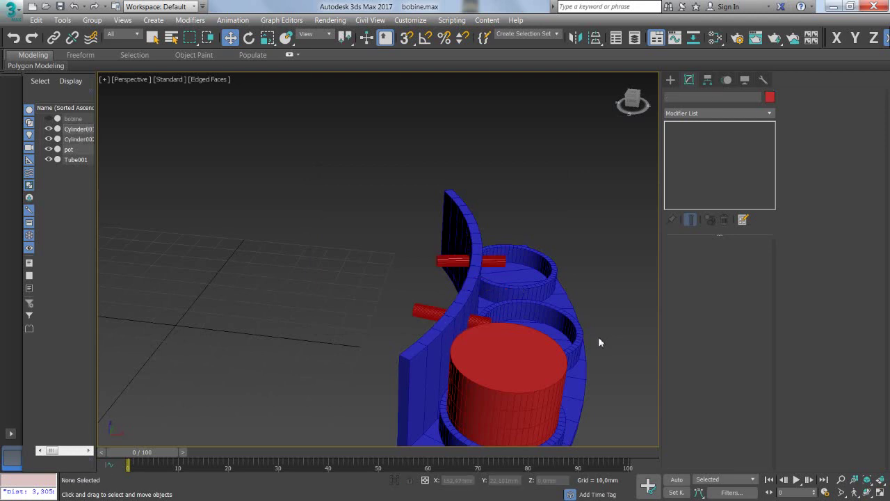
pyautogui.moveTo(598, 336)
pyautogui.keyDown('alt'); pyautogui.mouseDown(button='middle')
pyautogui.moveTo(573, 326)
pyautogui.moveTo(564, 334)
pyautogui.moveTo(606, 348)
pyautogui.moveTo(578, 337)
pyautogui.mouseUp(button='middle'); pyautogui.keyUp('alt')
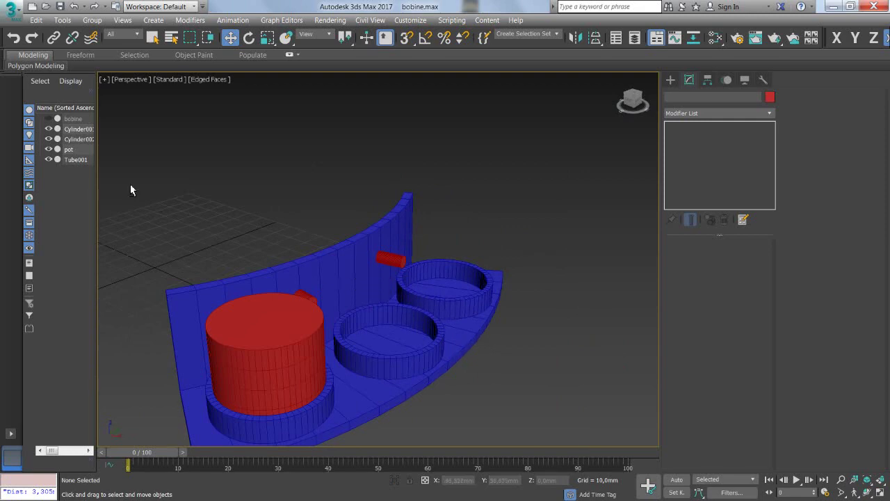
# - Select Tube001 and make it a Compound Objects ProBoolean set to Subtraction
pyautogui.click(79, 161)
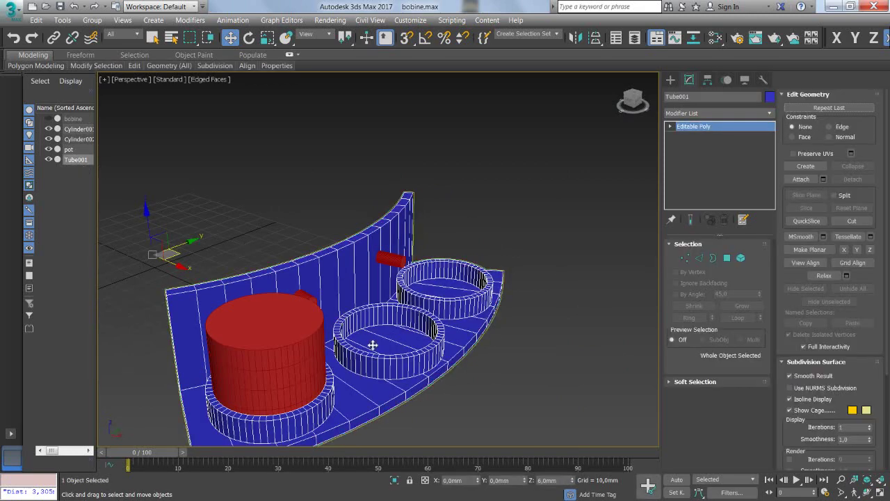
pyautogui.keyDown('alt'); pyautogui.moveTo(391, 354); pyautogui.dragTo(359, 372, button='middle'); pyautogui.keyUp('alt')
pyautogui.click(482, 400)
pyautogui.scroll(-5, 482, 401)
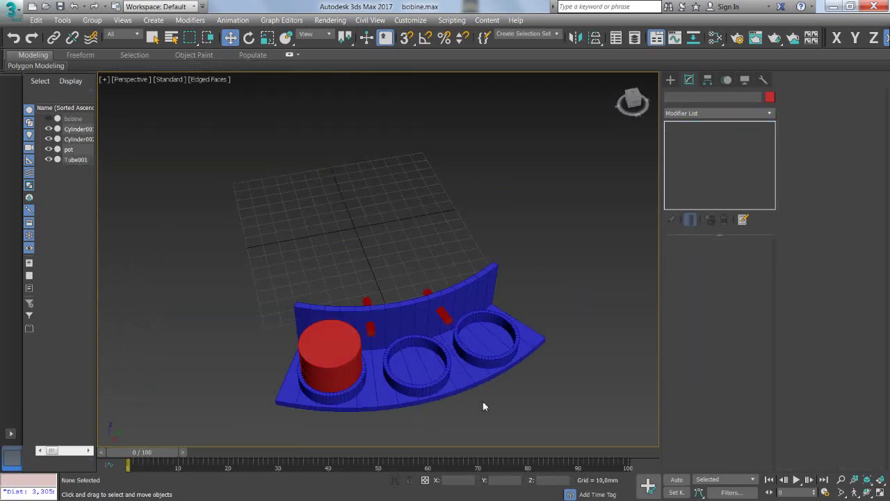
pyautogui.click(426, 378)
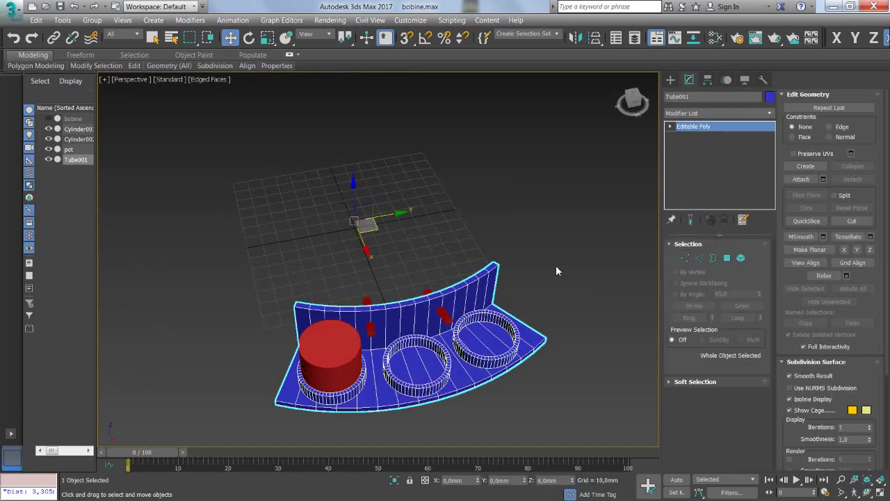
pyautogui.click(670, 81)
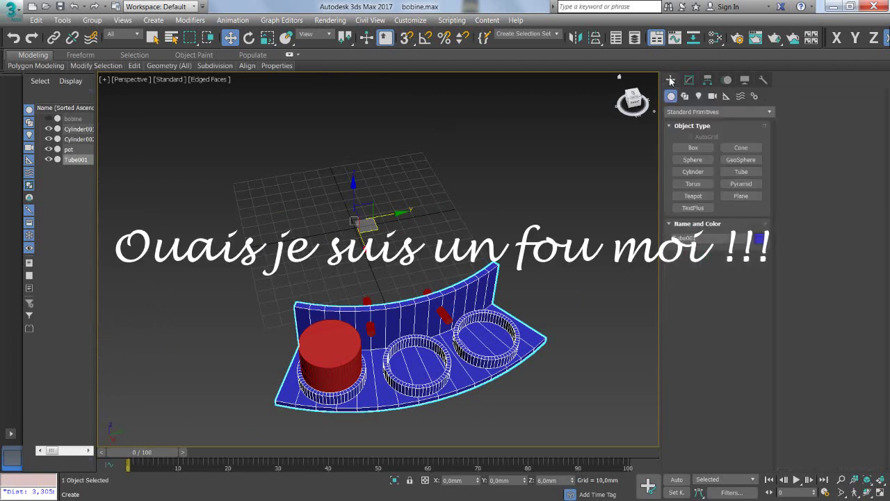
pyautogui.click(714, 109)
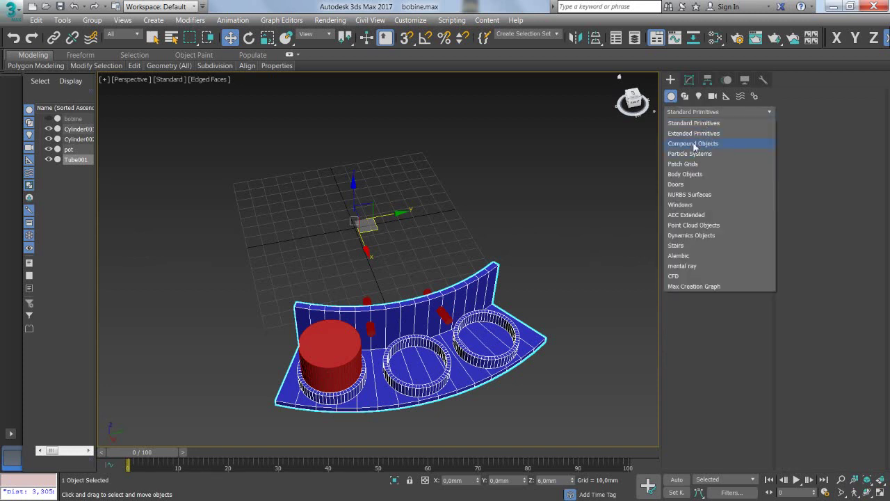
pyautogui.click(693, 143)
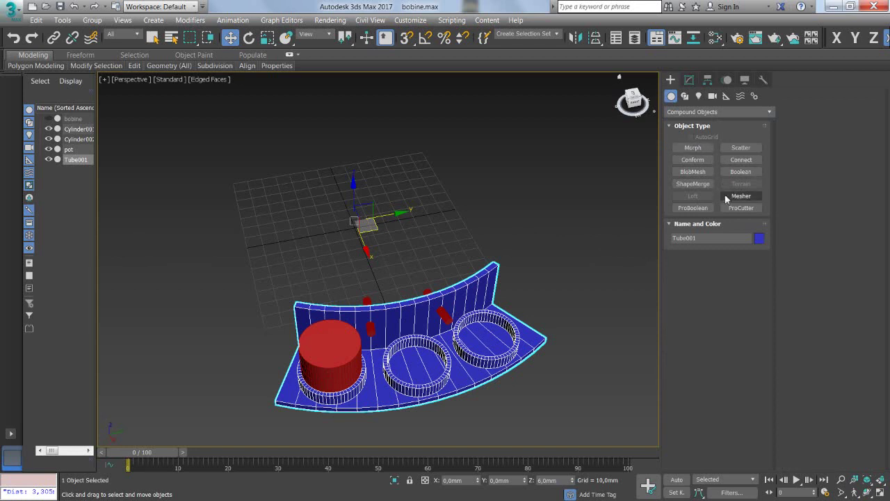
pyautogui.click(695, 208)
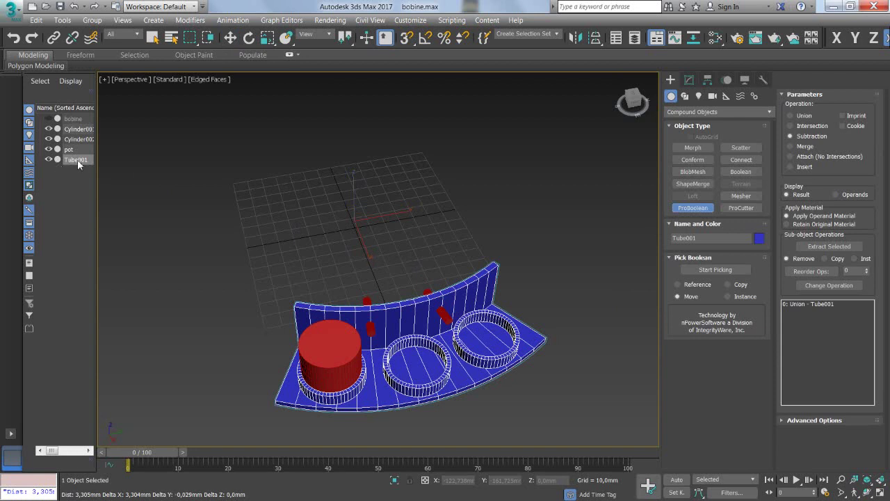
# - Pick Cylinder002 and Cylinder001 as ProBoolean operands, cutting two holes through Tube001's back wall
pyautogui.click(703, 268)
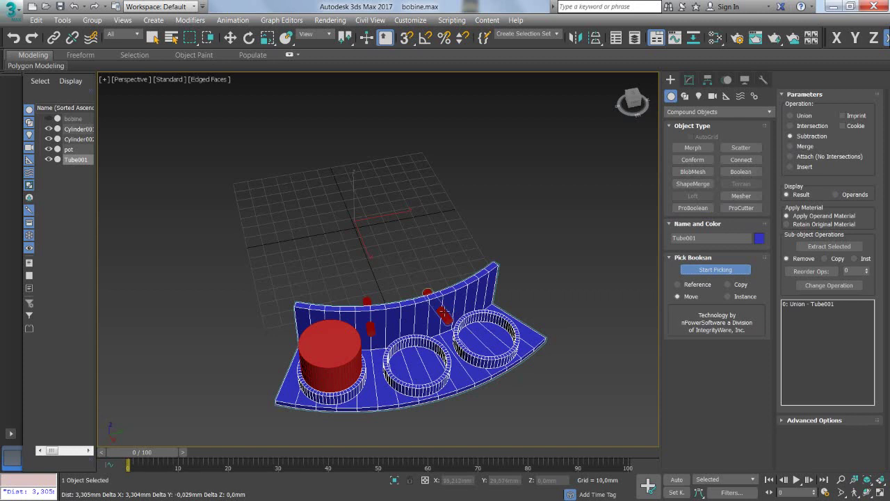
pyautogui.click(442, 314)
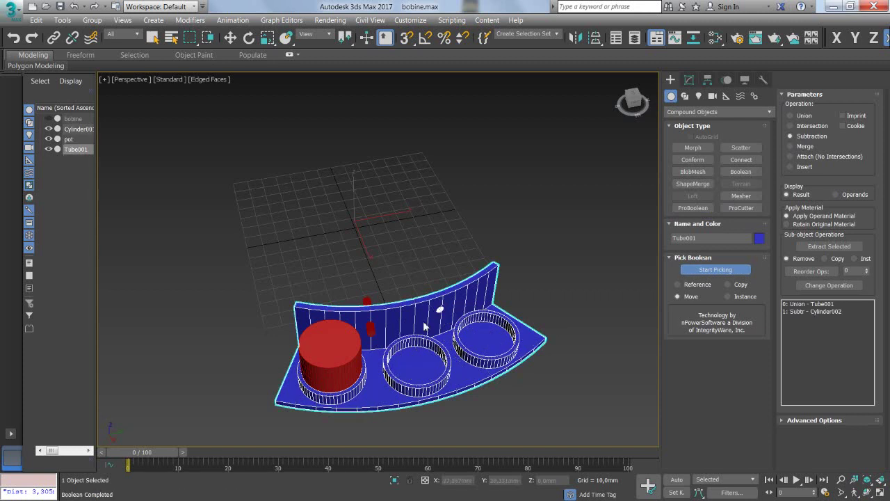
pyautogui.click(372, 332)
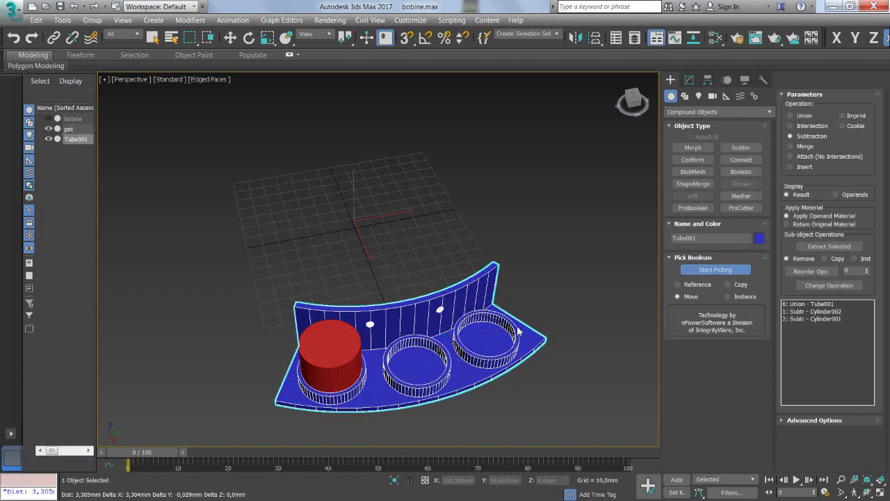
pyautogui.click(701, 273)
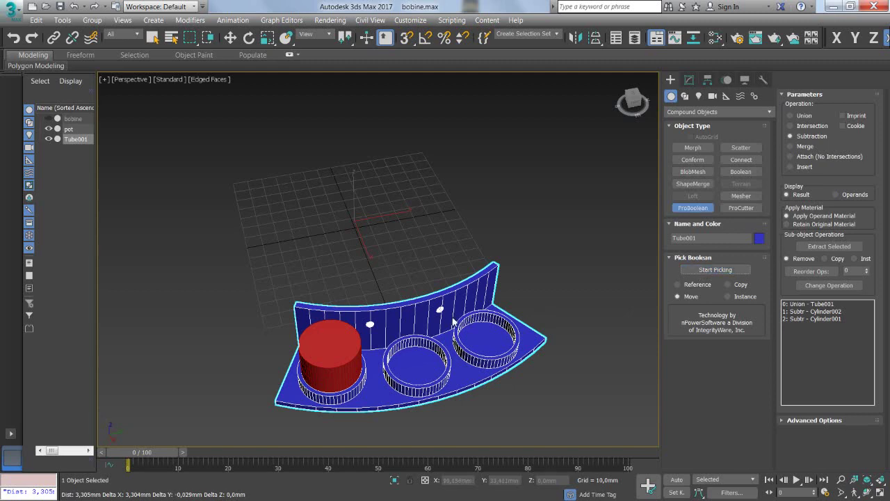
pyautogui.scroll(3, 459, 324)
pyautogui.scroll(3, 490, 332)
pyautogui.keyDown('alt'); pyautogui.moveTo(490, 330); pyautogui.dragTo(477, 310, button='middle'); pyautogui.keyUp('alt')
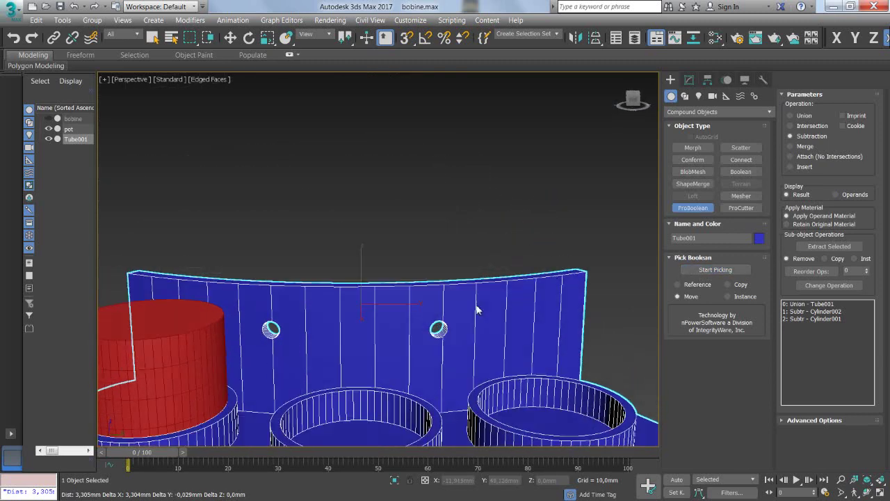
pyautogui.scroll(2, 466, 317)
pyautogui.scroll(2, 463, 321)
pyautogui.scroll(2, 473, 324)
pyautogui.scroll(2, 480, 323)
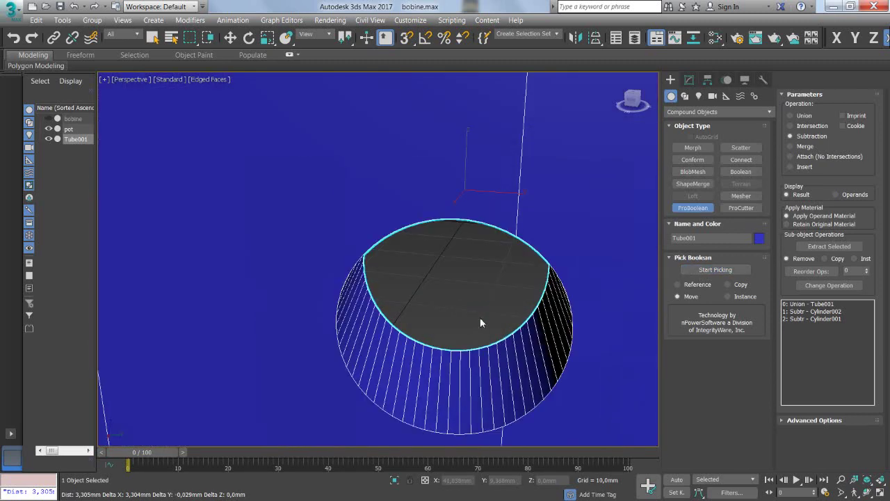
pyautogui.scroll(-5, 510, 325)
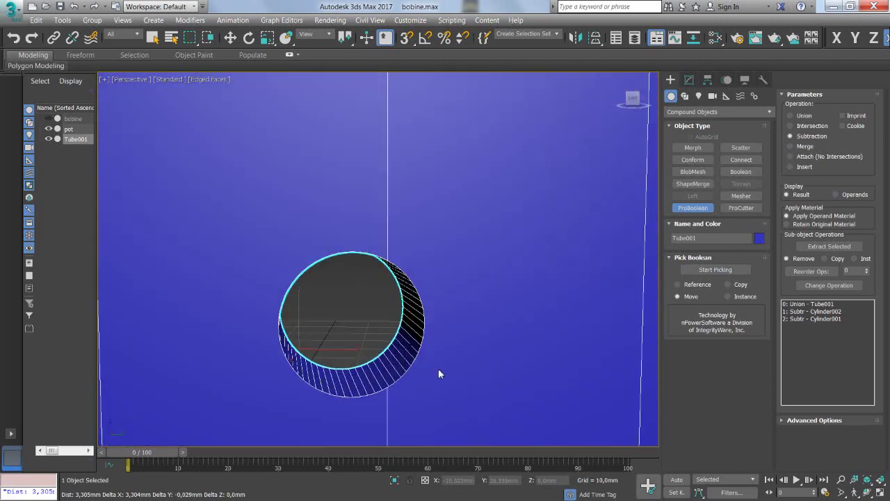
# - Add an Edit Poly modifier above Tube001's ProBoolean and switch to Edge level
pyautogui.click(689, 80)
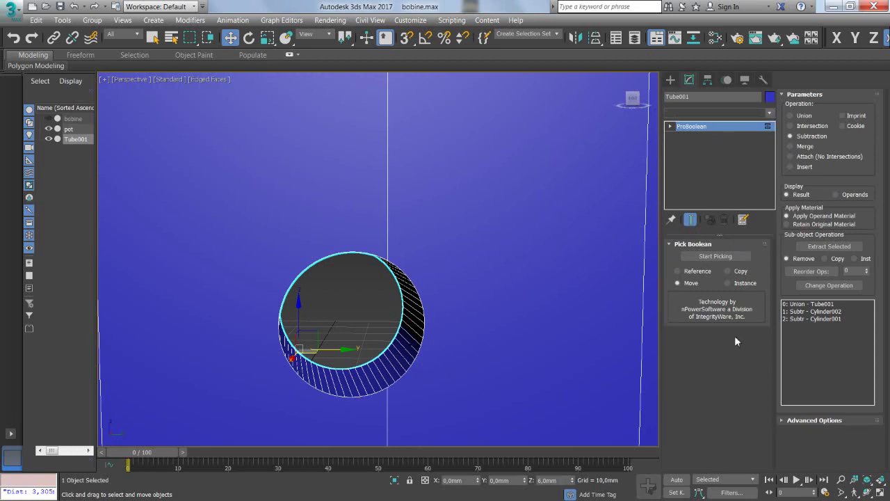
pyautogui.scroll(-2, 728, 348)
pyautogui.scroll(-2, 729, 356)
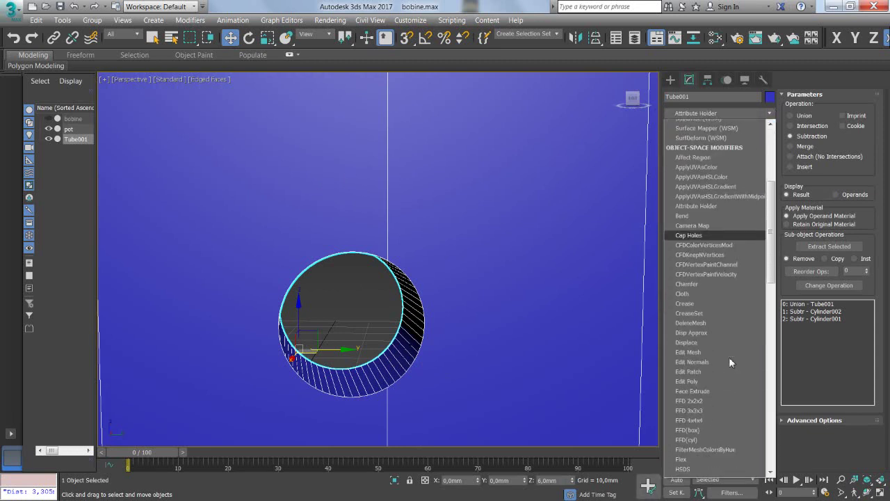
pyautogui.scroll(-3, 728, 356)
pyautogui.click(695, 300)
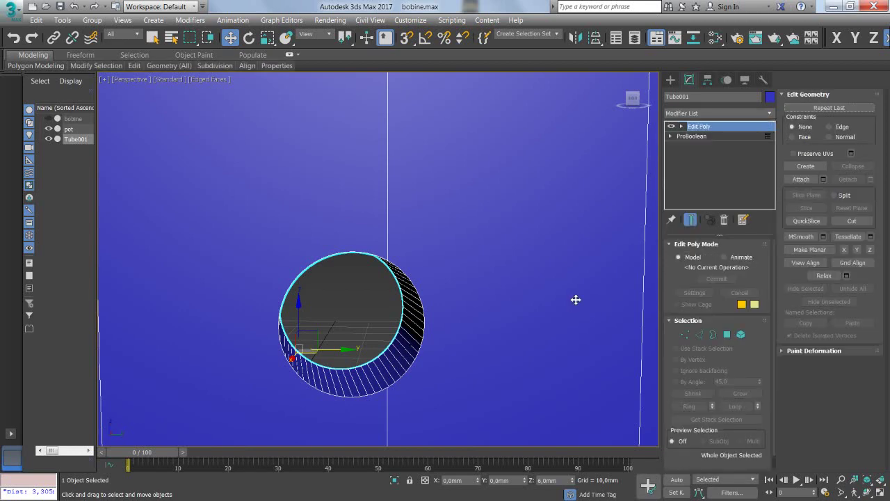
pyautogui.click(699, 335)
# - Select an edge on the spool wall and zoom in to inspect the area around the hole
pyautogui.click(645, 332)
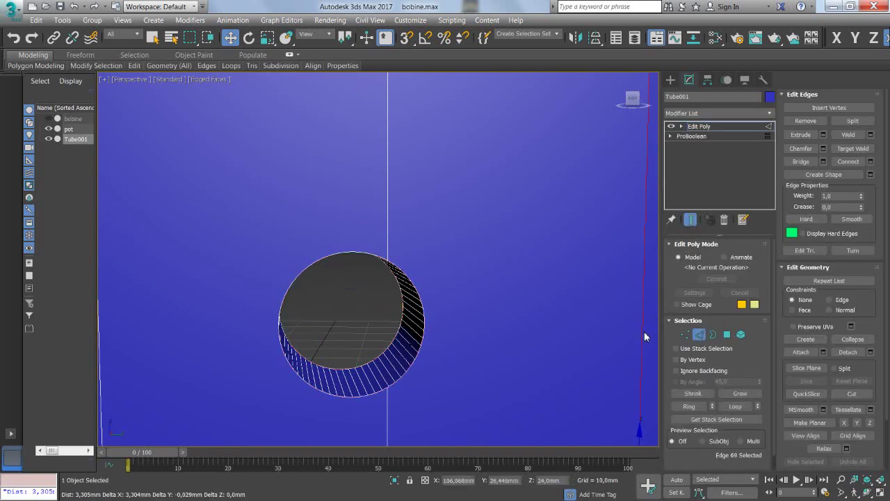
pyautogui.press('z')
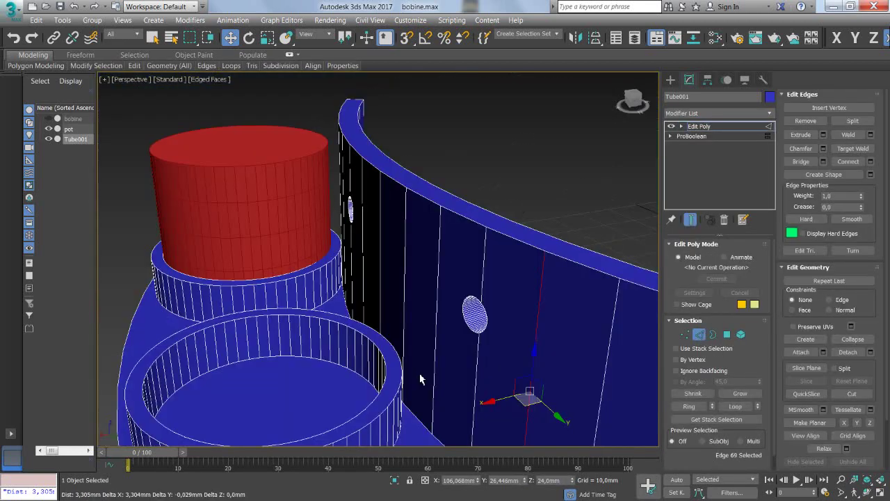
pyautogui.moveTo(420, 379)
pyautogui.keyDown('alt'); pyautogui.mouseDown(button='middle')
pyautogui.moveTo(399, 369)
pyautogui.moveTo(556, 364)
pyautogui.mouseUp(button='middle'); pyautogui.keyUp('alt')
pyautogui.scroll(3, 493, 364)
pyautogui.moveTo(493, 364); pyautogui.dragTo(346, 297, button='middle')
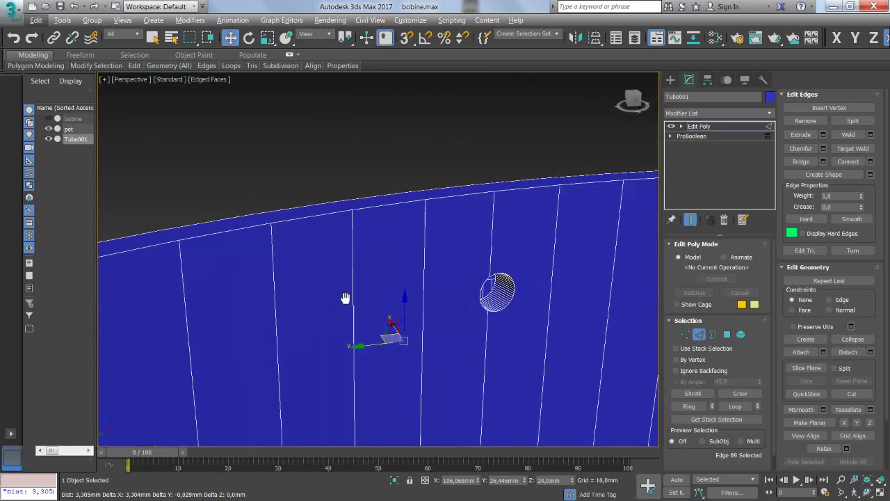
pyautogui.scroll(-3, 532, 330)
pyautogui.scroll(-3, 533, 329)
pyautogui.moveTo(533, 330)
pyautogui.keyDown('alt'); pyautogui.mouseDown(button='middle')
pyautogui.moveTo(525, 318)
pyautogui.moveTo(443, 319)
pyautogui.moveTo(526, 318)
pyautogui.moveTo(512, 338)
pyautogui.moveTo(447, 322)
pyautogui.moveTo(449, 329)
pyautogui.moveTo(489, 316)
pyautogui.moveTo(513, 370)
pyautogui.moveTo(591, 336)
pyautogui.moveTo(596, 323)
pyautogui.moveTo(520, 343)
pyautogui.moveTo(456, 343)
pyautogui.moveTo(461, 337)
pyautogui.moveTo(350, 354)
pyautogui.moveTo(441, 346)
pyautogui.mouseUp(button='middle'); pyautogui.keyUp('alt')
pyautogui.scroll(-2, 443, 319)
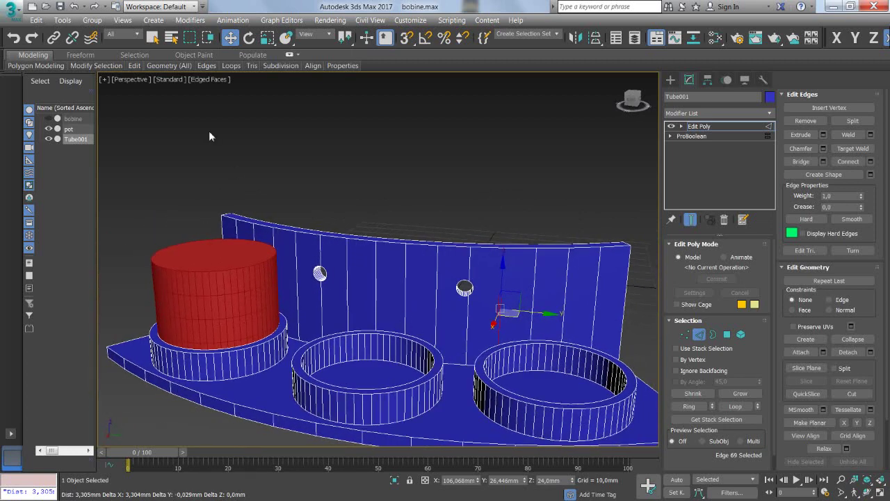
# - Save the file and connect two vertical back-wall edges with a new edge
pyautogui.click(60, 6)
pyautogui.moveTo(586, 315); pyautogui.dragTo(543, 291, button='middle')
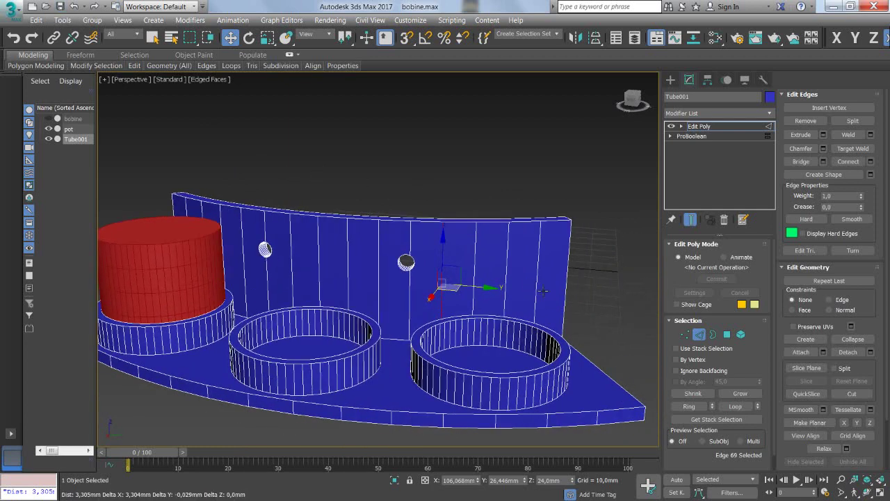
pyautogui.click(477, 278)
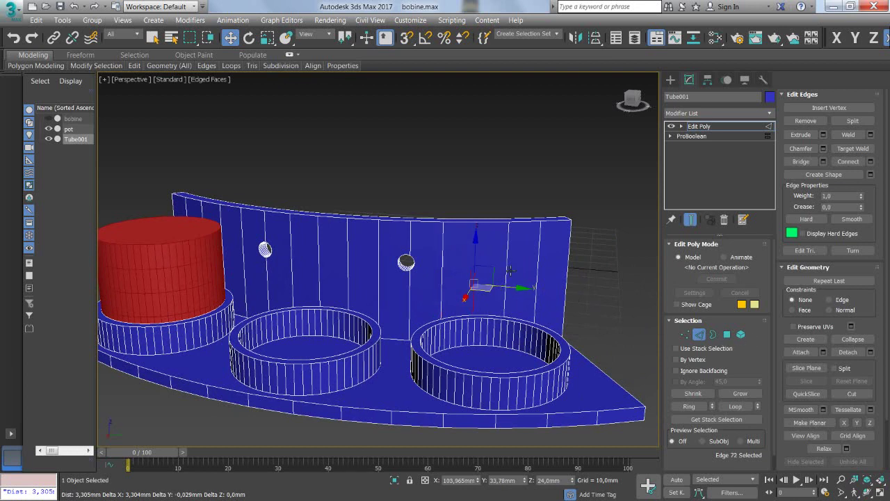
pyautogui.click(508, 271)
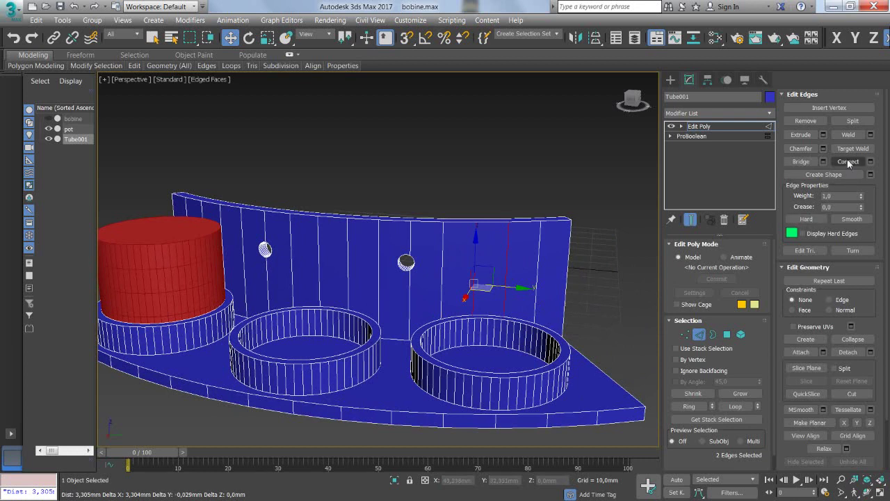
pyautogui.click(871, 161)
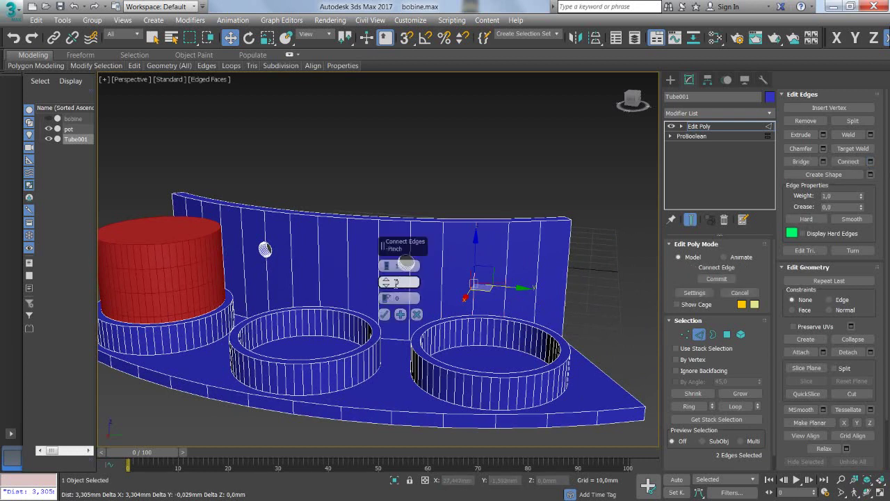
pyautogui.click(384, 314)
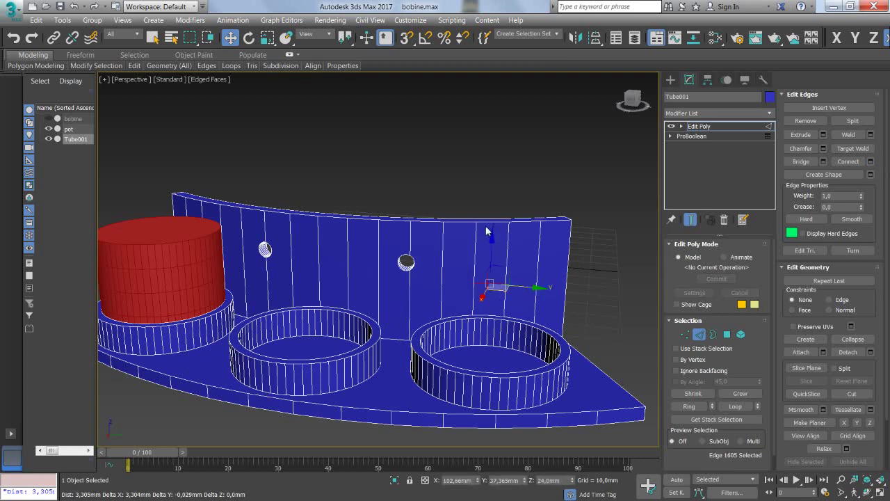
# - Extend the selection around the edge ring and add another connecting edge across the wall
pyautogui.click(687, 407)
pyautogui.moveTo(517, 297)
pyautogui.keyDown('alt'); pyautogui.mouseDown(button='middle')
pyautogui.moveTo(527, 308)
pyautogui.moveTo(500, 309)
pyautogui.mouseUp(button='middle'); pyautogui.keyUp('alt')
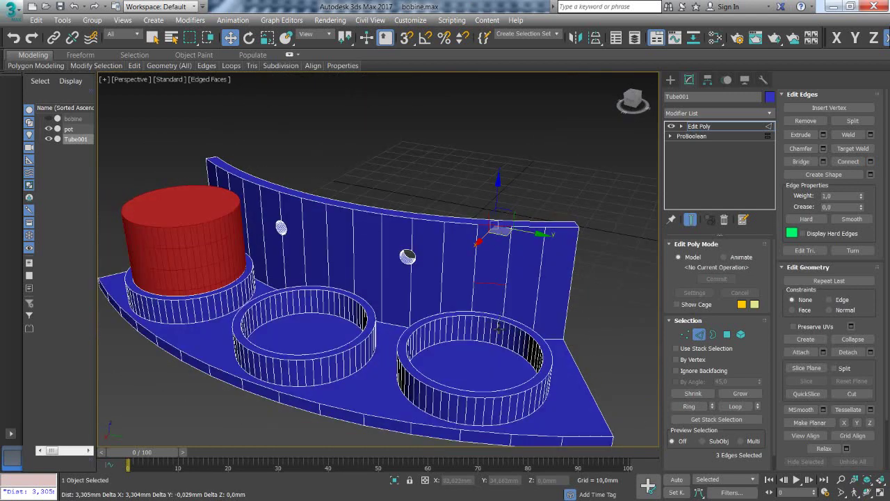
pyautogui.click(848, 161)
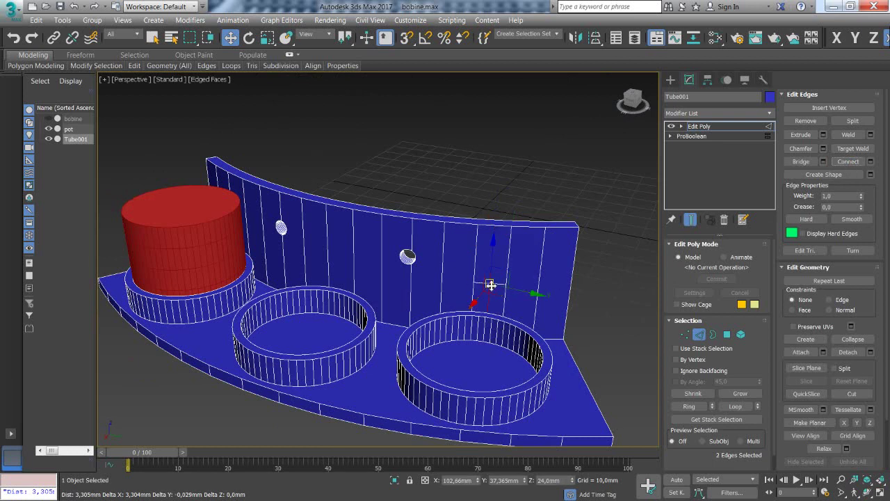
pyautogui.click(489, 283)
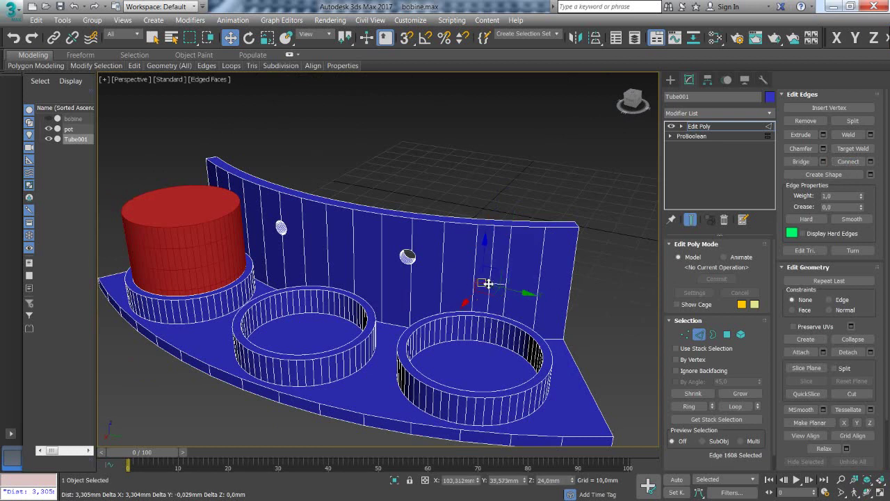
# - At Vertex level, connect two top-edge vertices to the lower crossing vertex with new edges
pyautogui.click(685, 334)
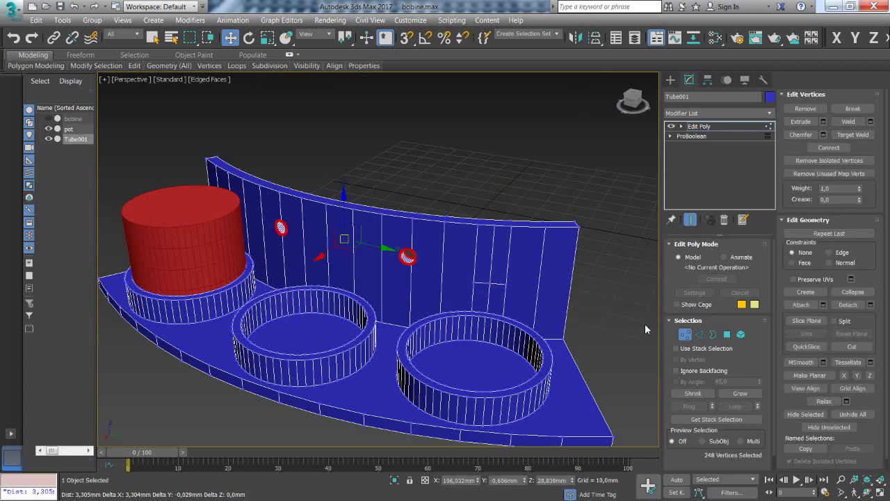
pyautogui.click(479, 226)
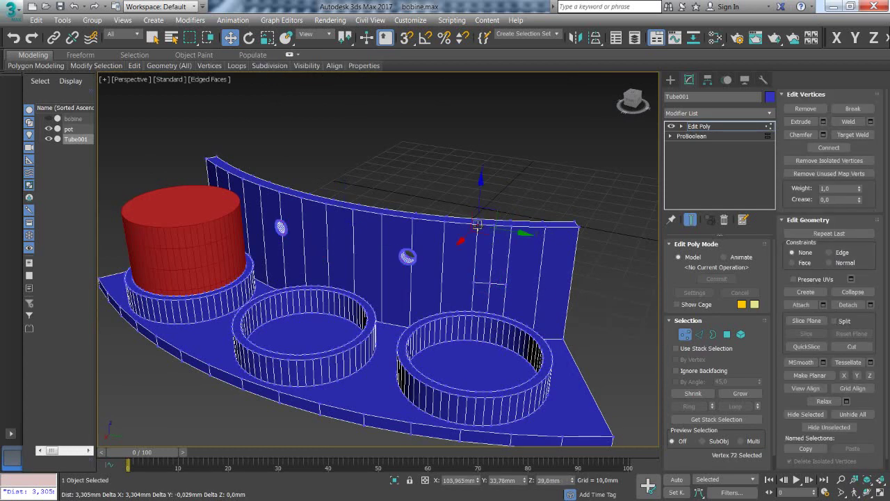
pyautogui.keyDown('ctrl'); pyautogui.click(490, 285); pyautogui.keyUp('ctrl')
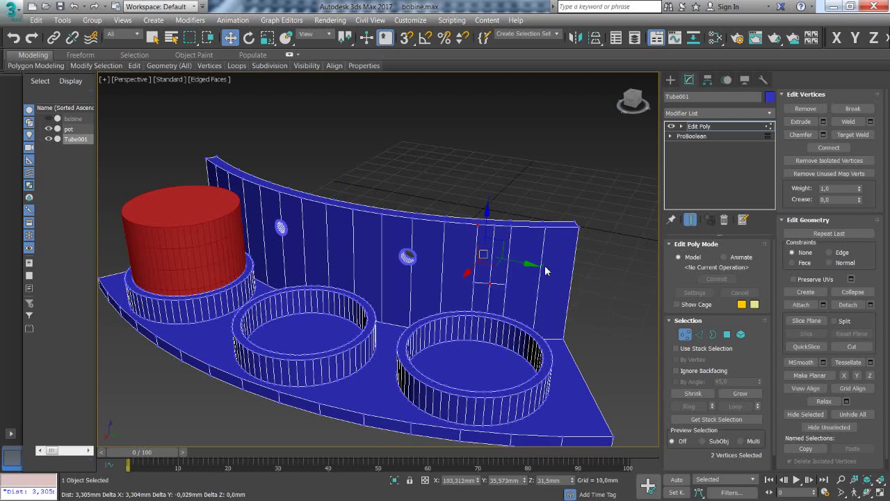
pyautogui.click(828, 147)
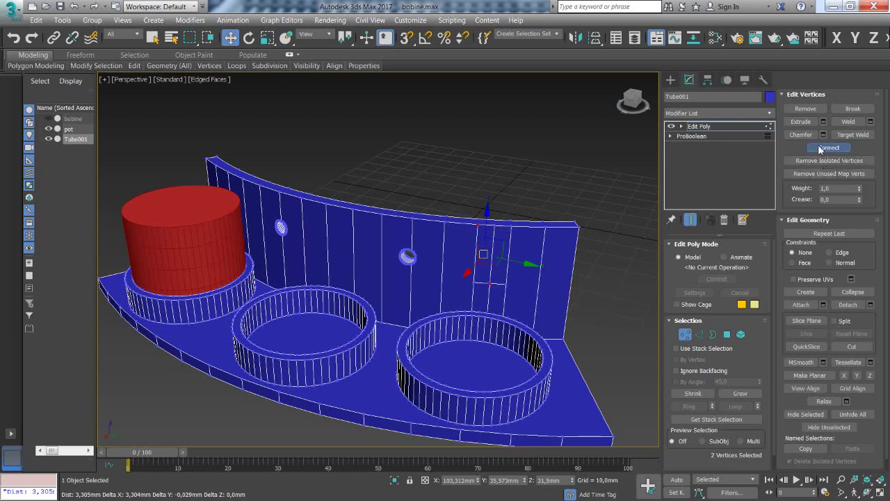
pyautogui.click(490, 284)
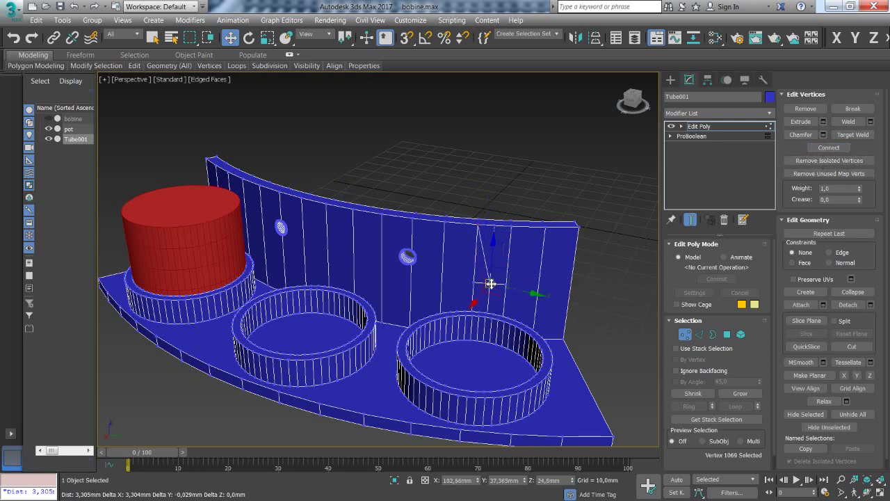
pyautogui.keyDown('ctrl'); pyautogui.click(510, 227); pyautogui.keyUp('ctrl')
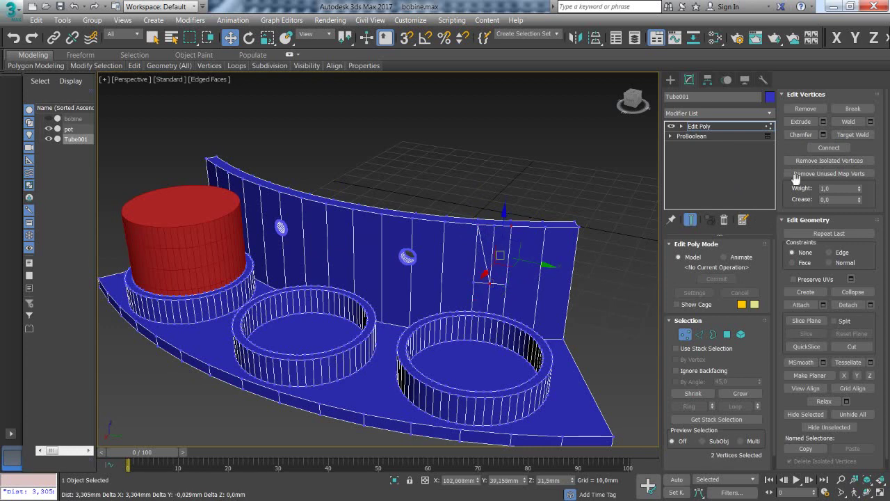
pyautogui.click(824, 148)
# - Select wall base vertices, then pick the ring face at the wall's base at Polygon level
pyautogui.moveTo(562, 308)
pyautogui.keyDown('alt'); pyautogui.mouseDown(button='middle')
pyautogui.moveTo(512, 339)
pyautogui.moveTo(503, 319)
pyautogui.mouseUp(button='middle'); pyautogui.keyUp('alt')
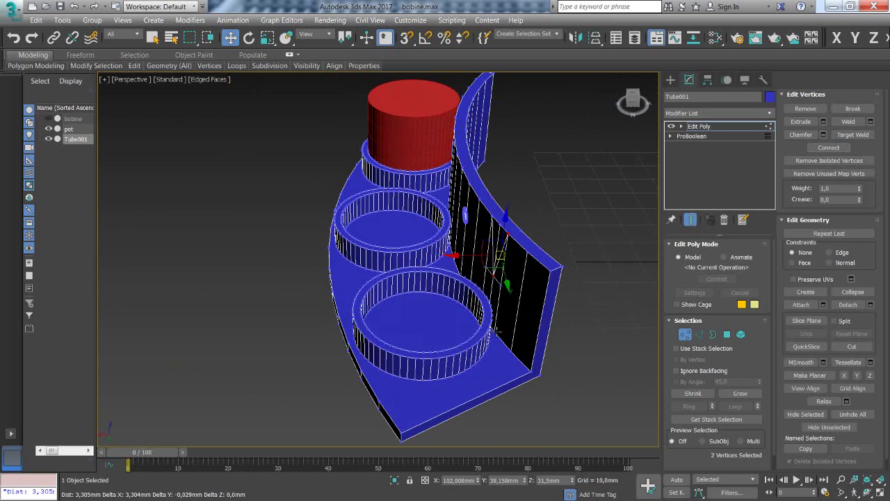
pyautogui.click(494, 332)
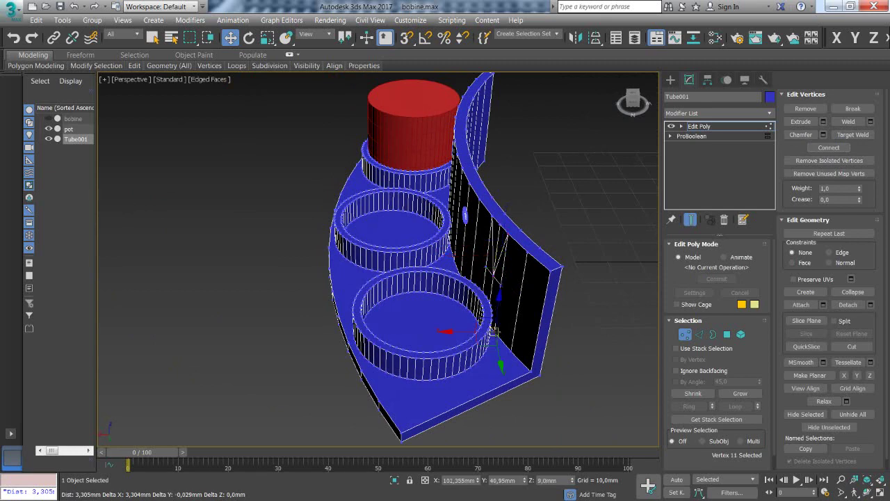
pyautogui.keyDown('ctrl'); pyautogui.click(493, 276); pyautogui.keyUp('ctrl')
pyautogui.moveTo(494, 277)
pyautogui.keyDown('alt'); pyautogui.mouseDown(button='middle')
pyautogui.moveTo(547, 292)
pyautogui.moveTo(642, 277)
pyautogui.moveTo(594, 288)
pyautogui.mouseUp(button='middle'); pyautogui.keyUp('alt')
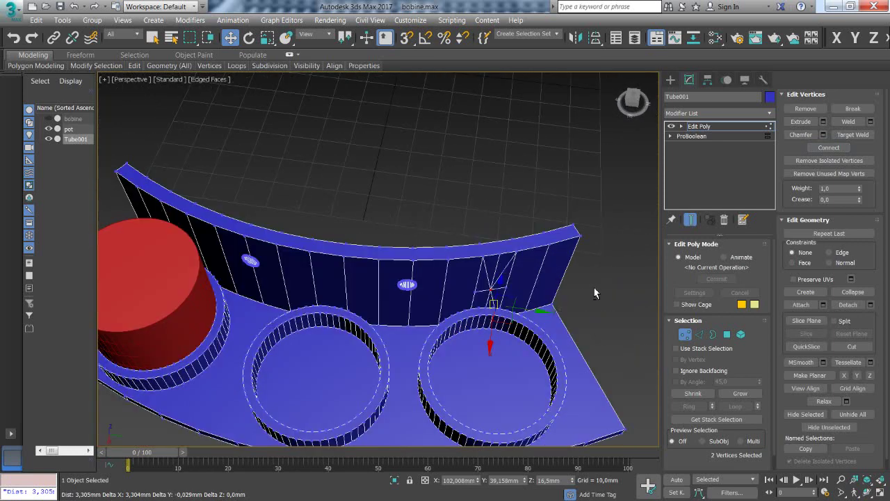
pyautogui.scroll(2, 479, 317)
pyautogui.scroll(3, 479, 316)
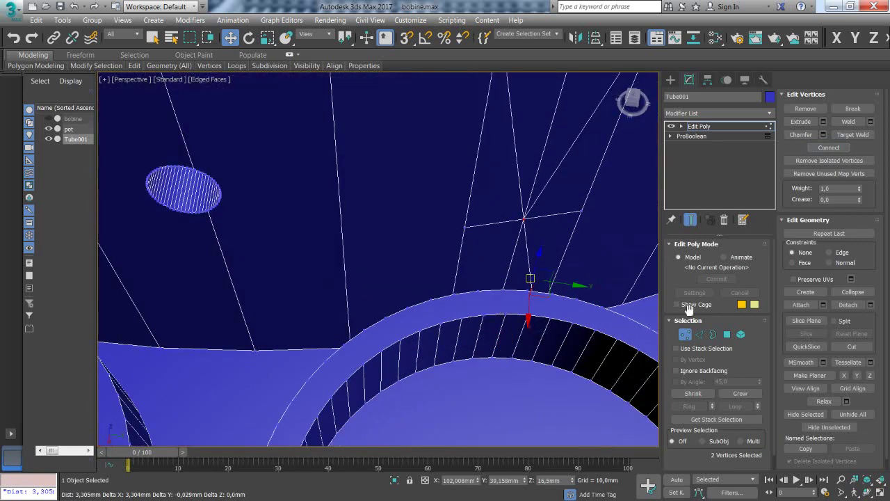
pyautogui.click(726, 335)
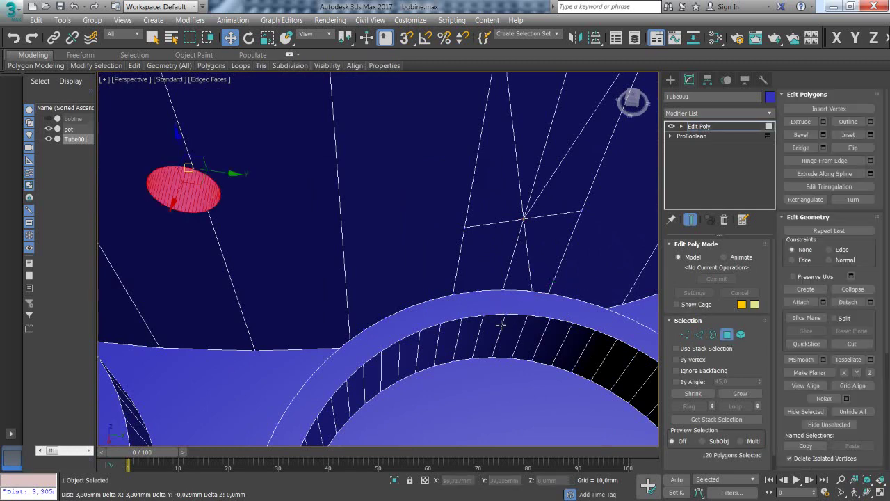
pyautogui.click(468, 305)
pyautogui.moveTo(469, 313); pyautogui.dragTo(484, 380)
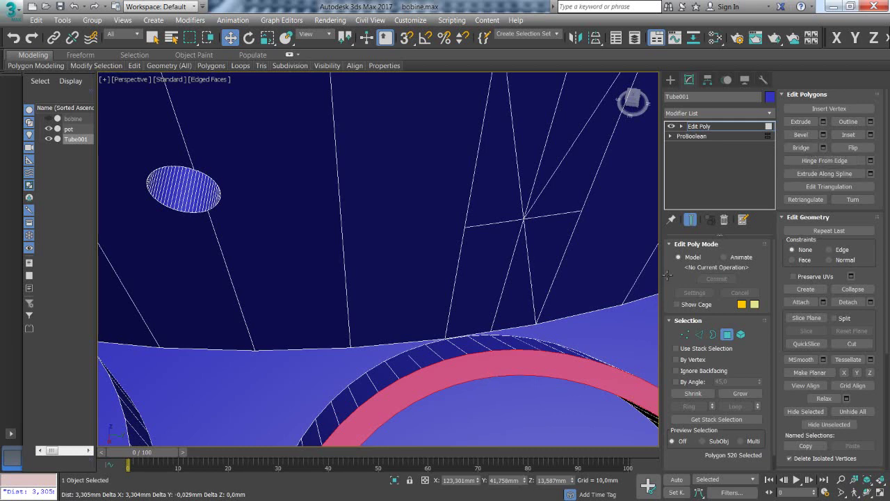
# - At Vertex level, connect a bottom wall vertex to the crossing vertex with a new edge
pyautogui.click(685, 334)
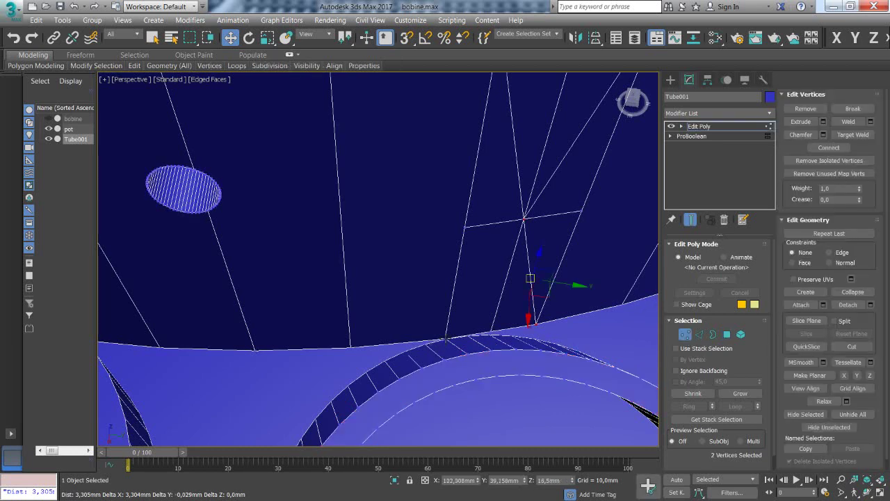
pyautogui.click(445, 339)
pyautogui.keyDown('ctrl'); pyautogui.click(523, 220); pyautogui.keyUp('ctrl')
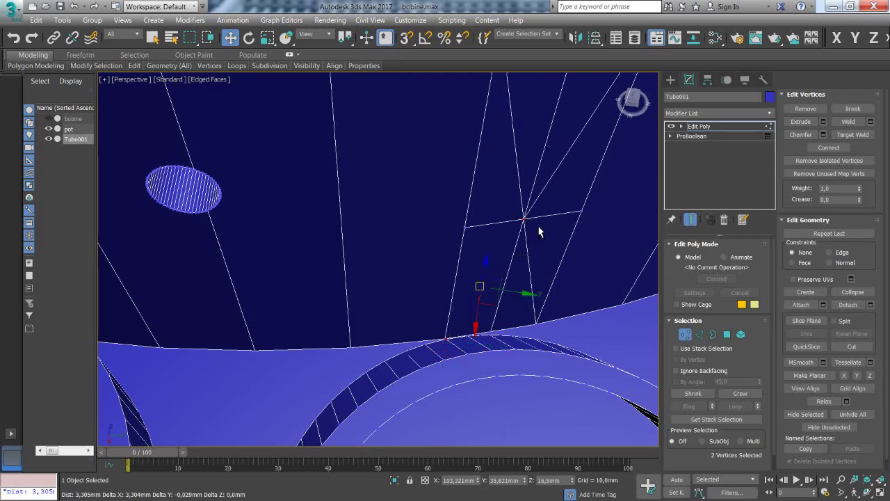
pyautogui.click(828, 148)
pyautogui.scroll(2, 452, 332)
pyautogui.scroll(2, 438, 347)
pyautogui.scroll(2, 422, 361)
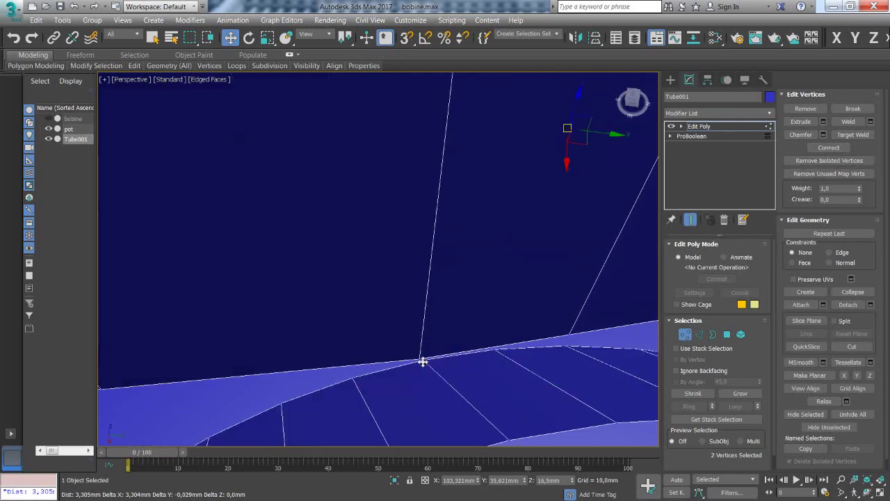
# - Connect another bottom vertex to the crossing vertex, then select the vertex where the edges meet
pyautogui.click(421, 360)
pyautogui.scroll(-2, 537, 215)
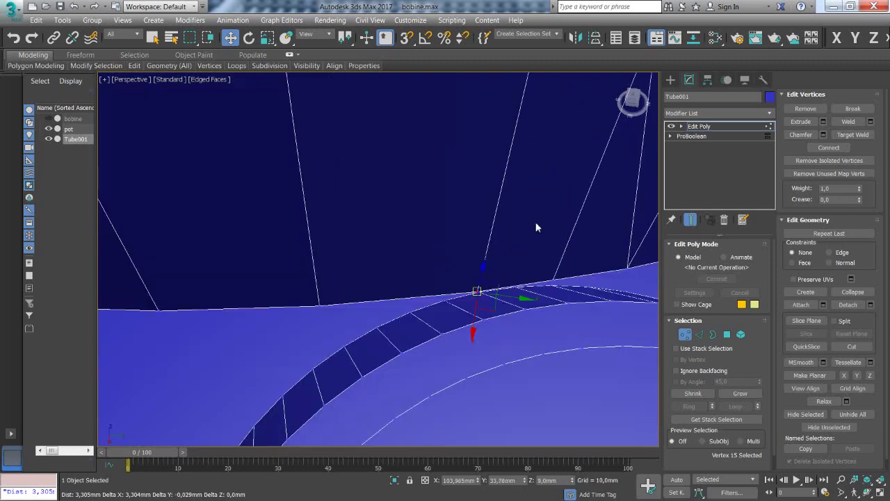
pyautogui.scroll(-1, 537, 222)
pyautogui.scroll(-2, 536, 230)
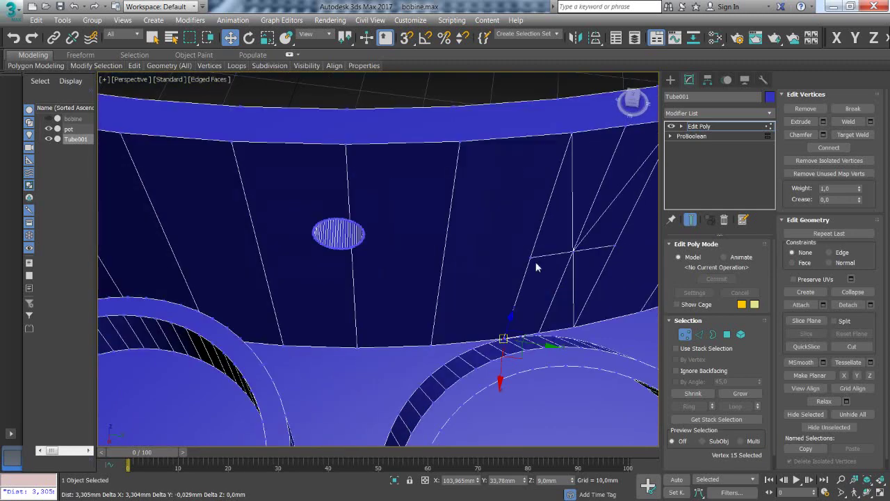
pyautogui.keyDown('ctrl'); pyautogui.click(573, 251); pyautogui.keyUp('ctrl')
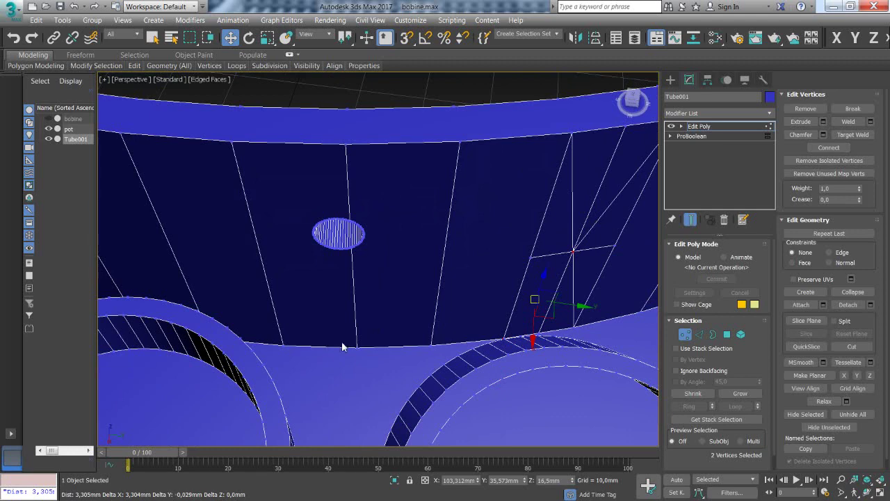
pyautogui.click(840, 147)
pyautogui.scroll(-1, 585, 337)
pyautogui.scroll(-1, 599, 346)
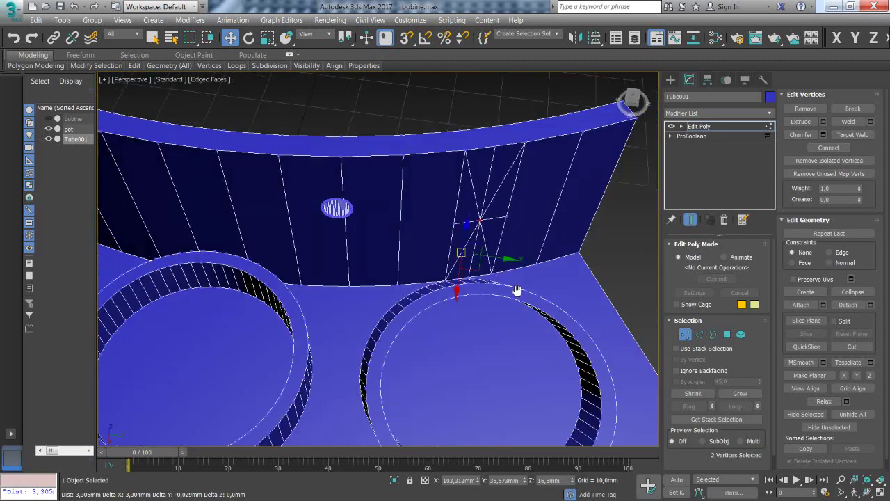
pyautogui.moveTo(477, 262)
pyautogui.keyDown('alt'); pyautogui.mouseDown(button='middle')
pyautogui.moveTo(513, 254)
pyautogui.moveTo(490, 224)
pyautogui.mouseUp(button='middle'); pyautogui.keyUp('alt')
pyautogui.click(481, 217)
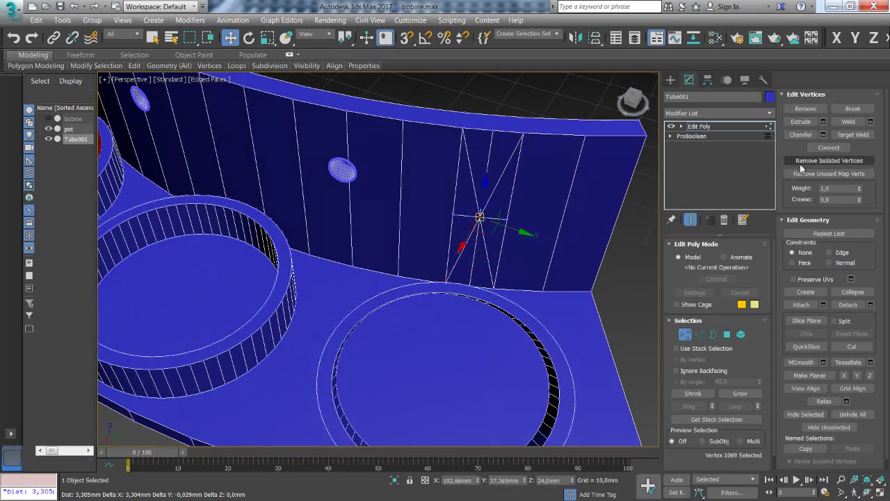
# - Chamfer the converging wall vertex by 3.015 mm, redoing the chamfer once before confirming
pyautogui.click(823, 135)
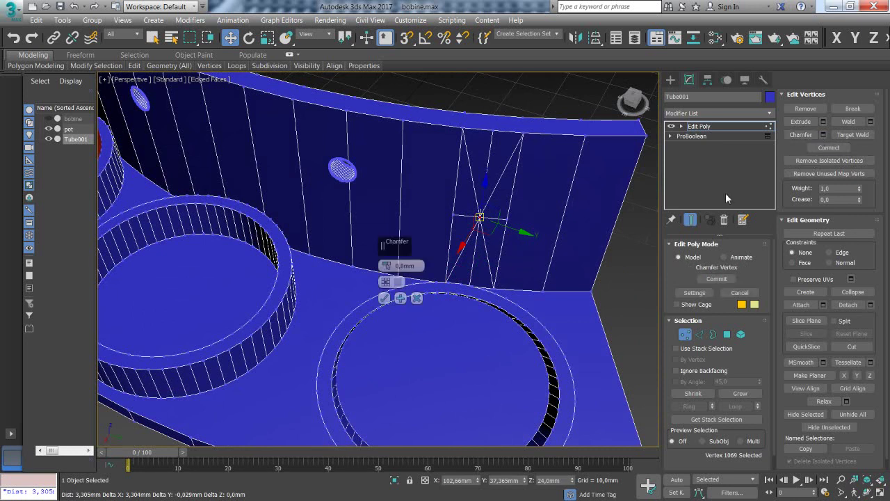
pyautogui.moveTo(401, 265)
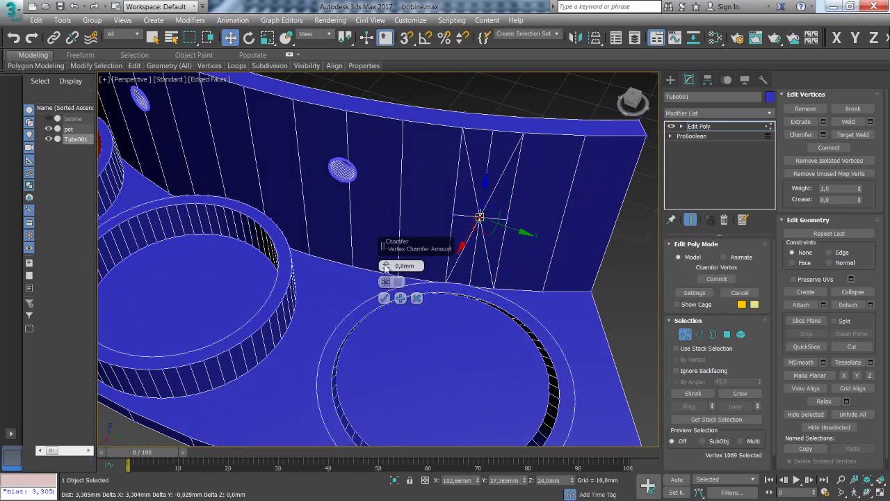
pyautogui.moveTo(386, 266); pyautogui.dragTo(387, 257)
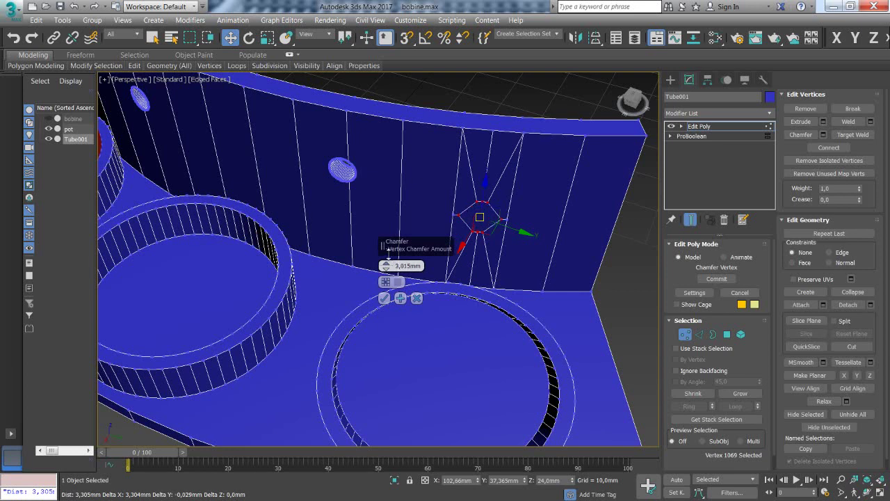
pyautogui.click(416, 297)
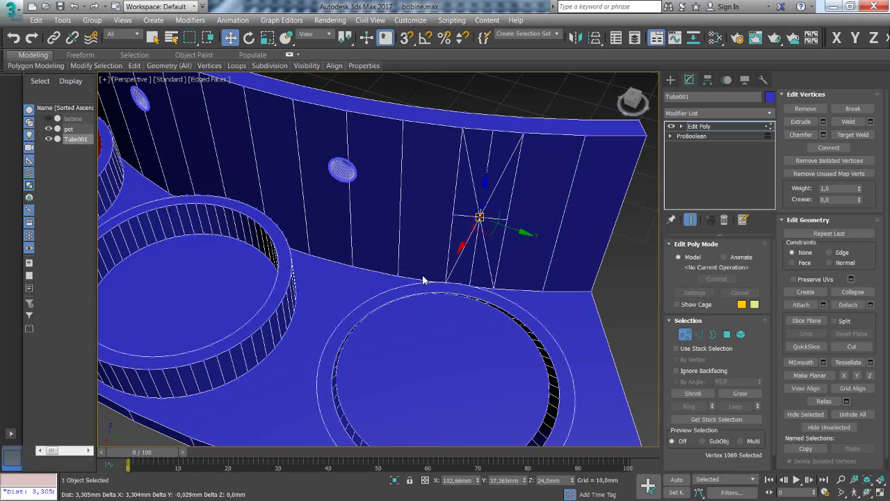
pyautogui.click(822, 134)
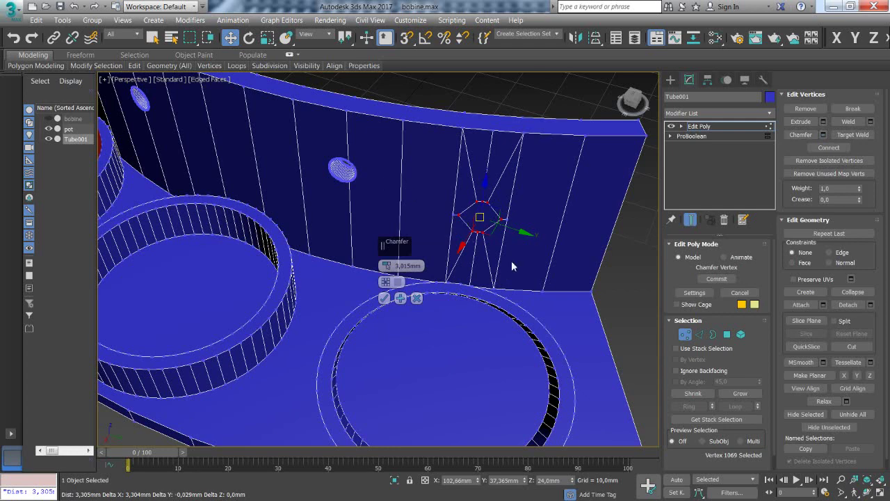
pyautogui.keyDown('alt'); pyautogui.moveTo(511, 265); pyautogui.dragTo(348, 182, button='middle'); pyautogui.keyUp('alt')
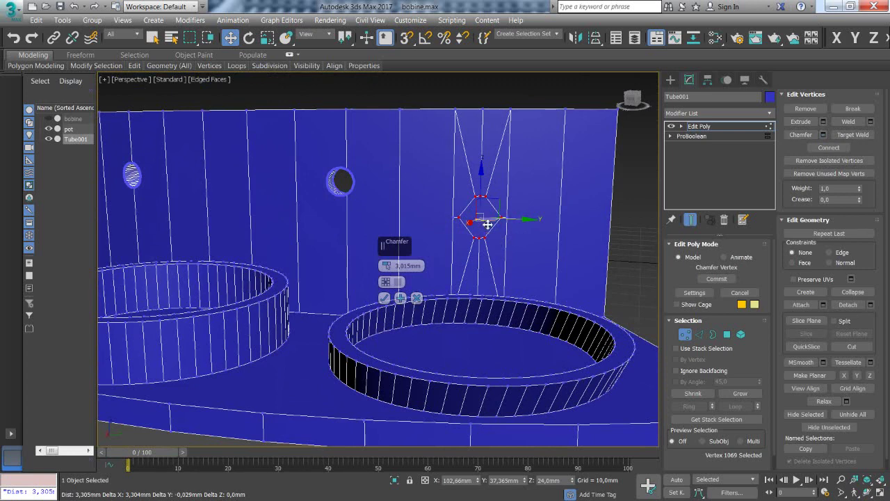
pyautogui.click(384, 297)
# - At Edge level, connect two edges above the chamfered opening with 4 new edges
pyautogui.click(699, 335)
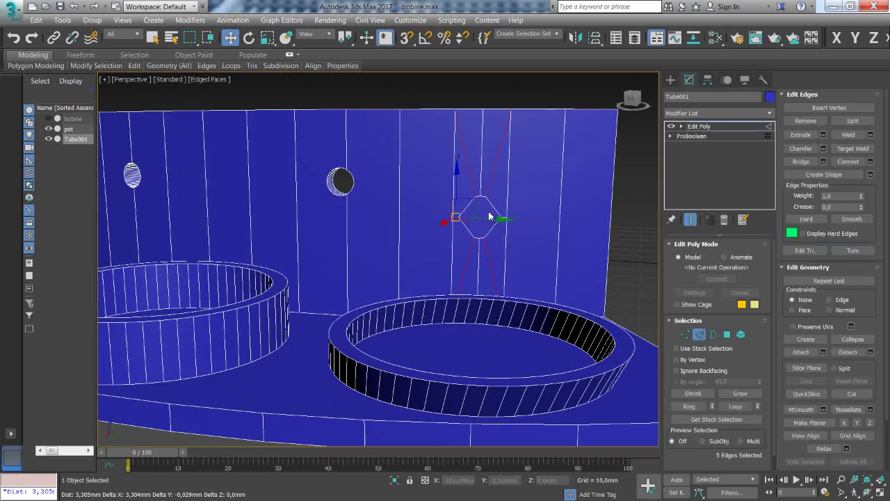
pyautogui.click(464, 207)
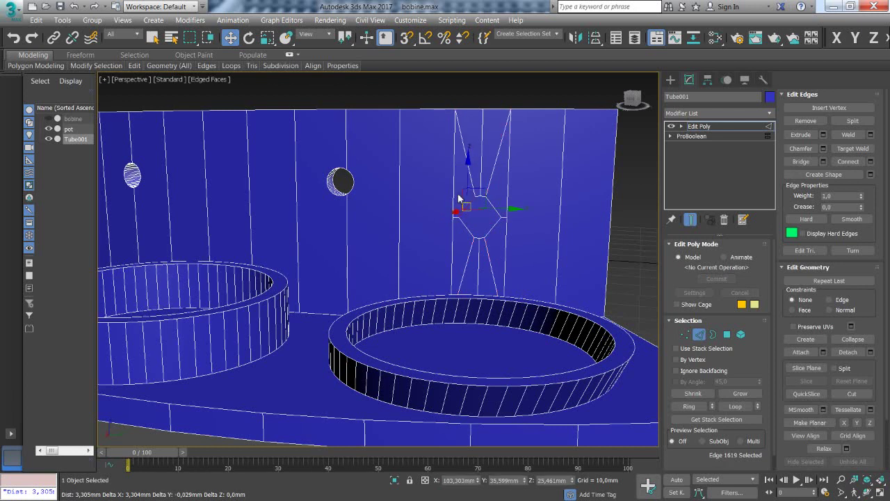
pyautogui.keyDown('ctrl'); pyautogui.click(452, 187); pyautogui.keyUp('ctrl')
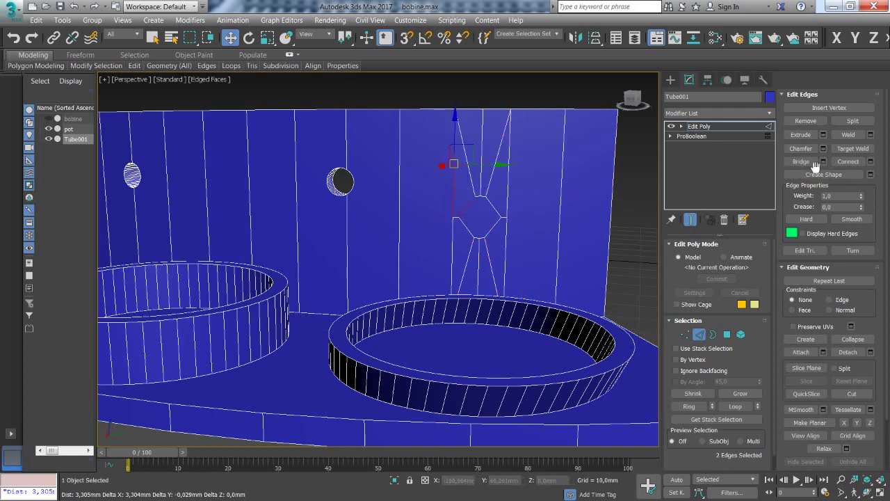
pyautogui.click(870, 162)
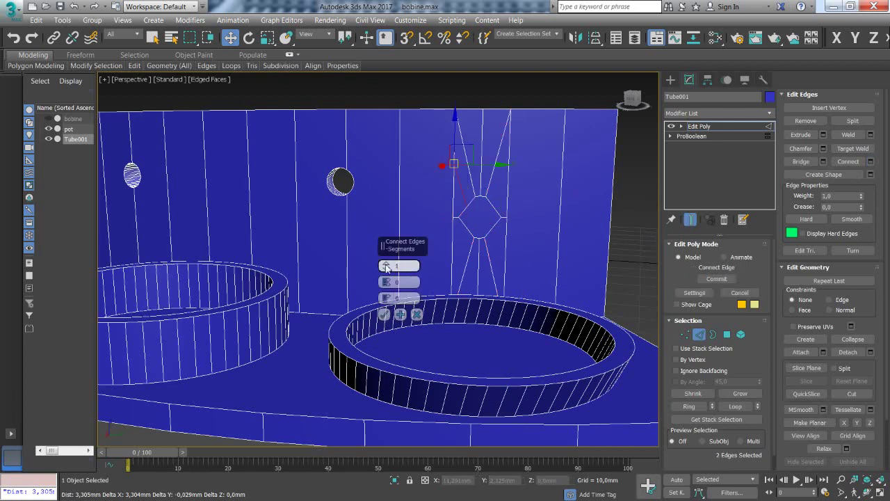
pyautogui.moveTo(387, 268); pyautogui.dragTo(388, 263)
pyautogui.click(384, 314)
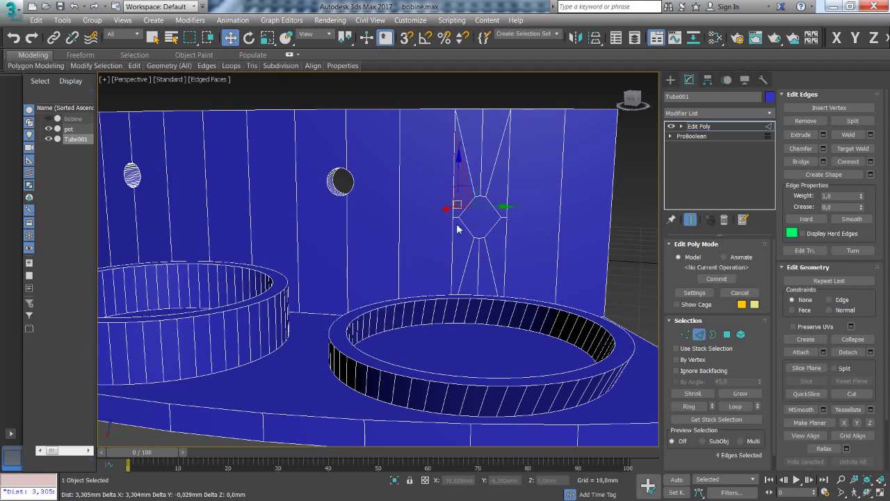
# - Connect an edge near the opening to one on the wall's lower curve with a single edge
pyautogui.click(475, 195)
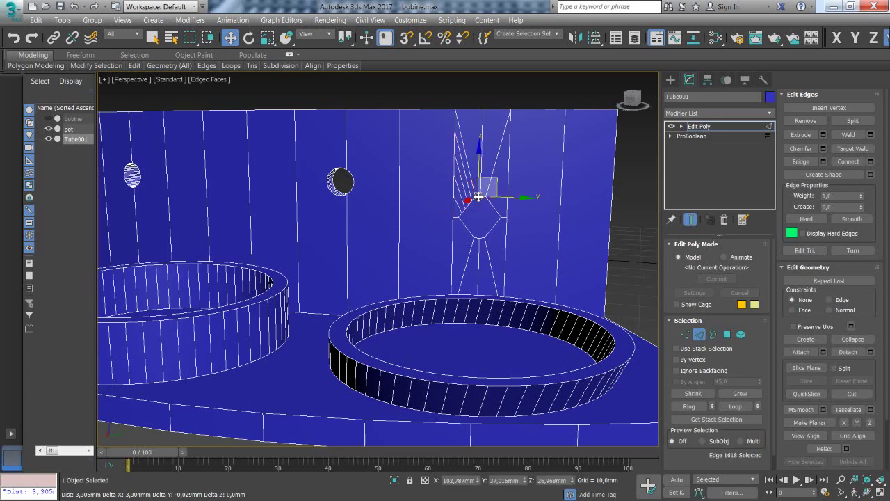
pyautogui.click(495, 117)
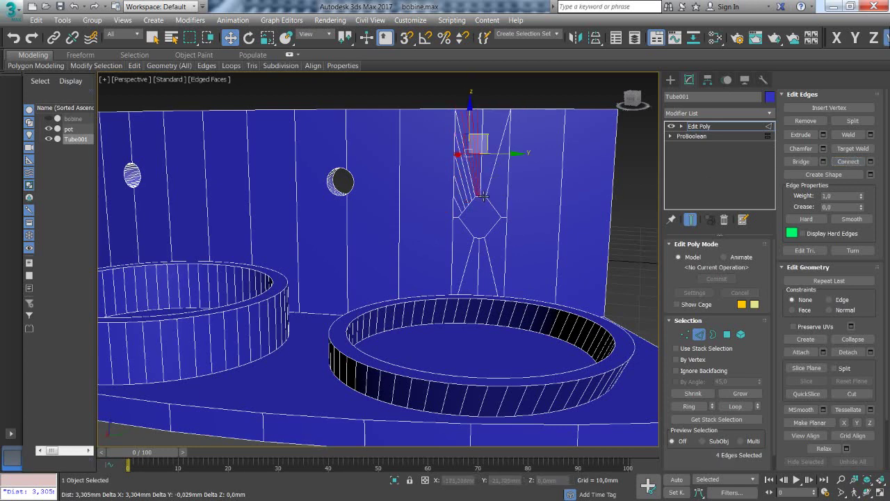
pyautogui.scroll(5, 497, 120)
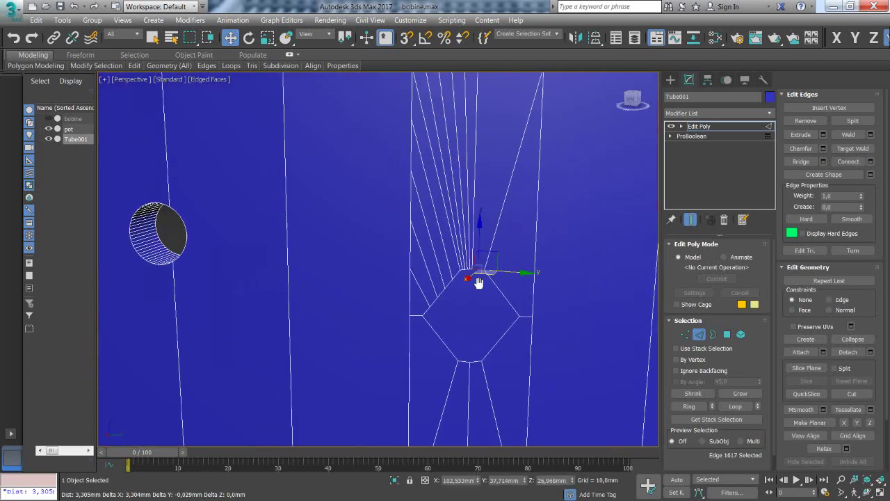
pyautogui.click(524, 273)
pyautogui.moveTo(524, 273); pyautogui.dragTo(535, 164, button='middle')
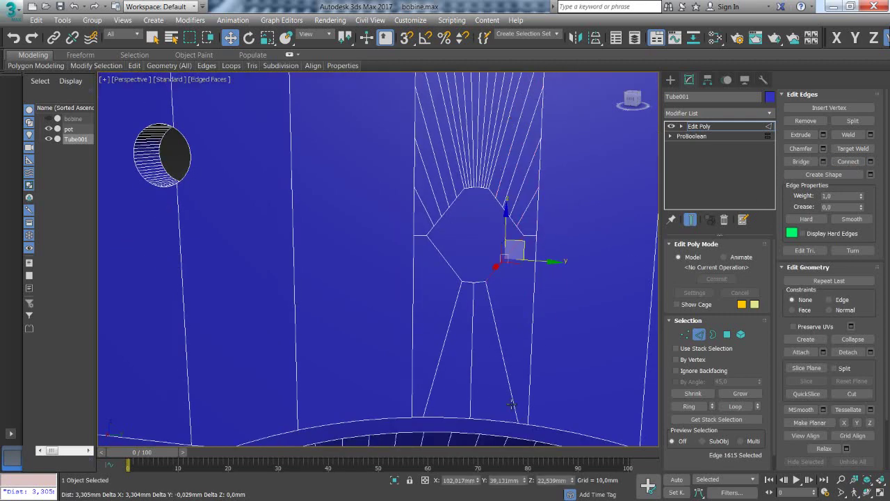
pyautogui.keyDown('ctrl'); pyautogui.click(527, 428); pyautogui.keyUp('ctrl')
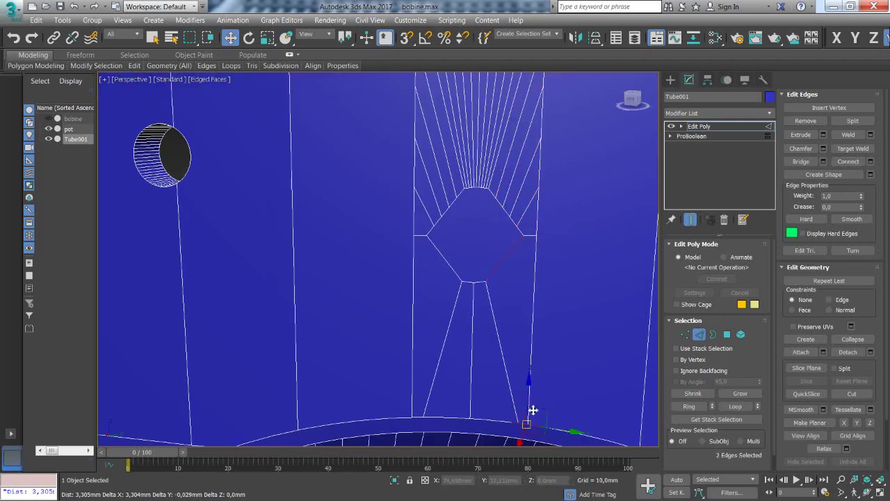
pyautogui.click(849, 161)
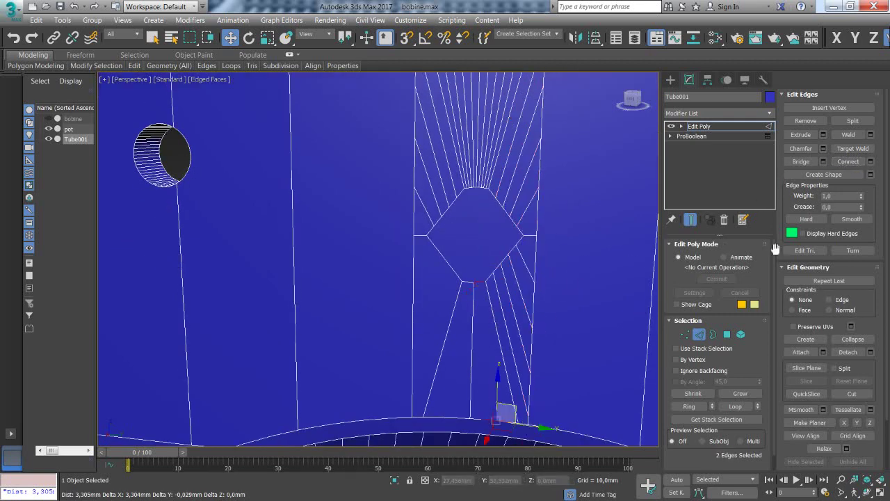
# - Connect the edges beneath the opening, then select the opening's face at Polygon level
pyautogui.keyDown('alt'); pyautogui.moveTo(542, 334); pyautogui.dragTo(552, 357, button='middle'); pyautogui.keyUp('alt')
pyautogui.click(527, 367)
pyautogui.click(848, 161)
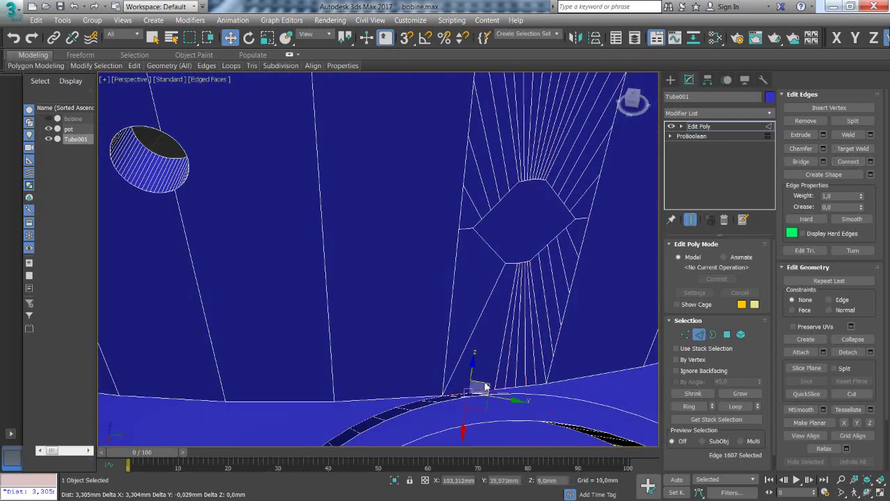
pyautogui.click(456, 299)
pyautogui.click(848, 161)
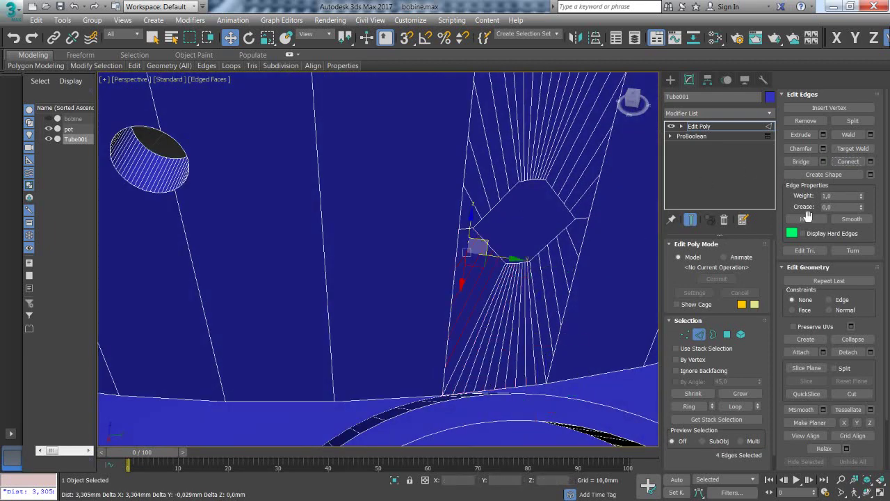
pyautogui.click(726, 334)
pyautogui.click(540, 228)
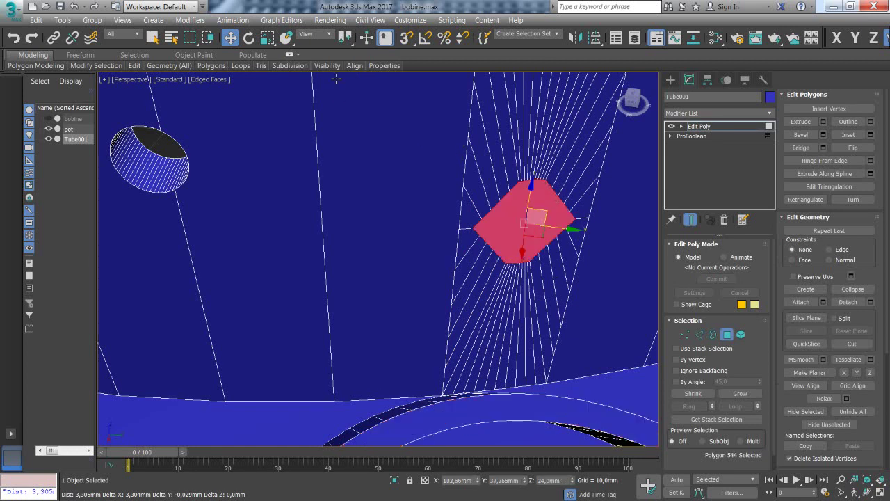
# - Expand the ribbon and try GeoPoly on the opening's face, then undo it
pyautogui.click(289, 54)
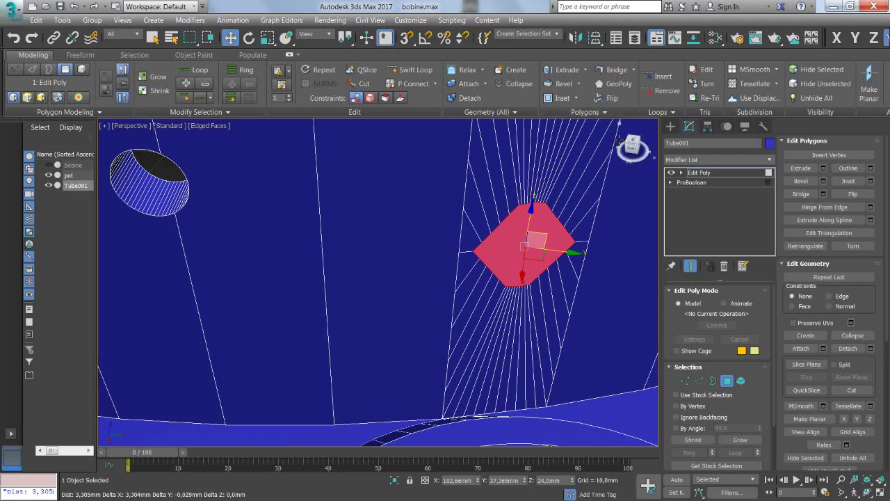
pyautogui.click(612, 87)
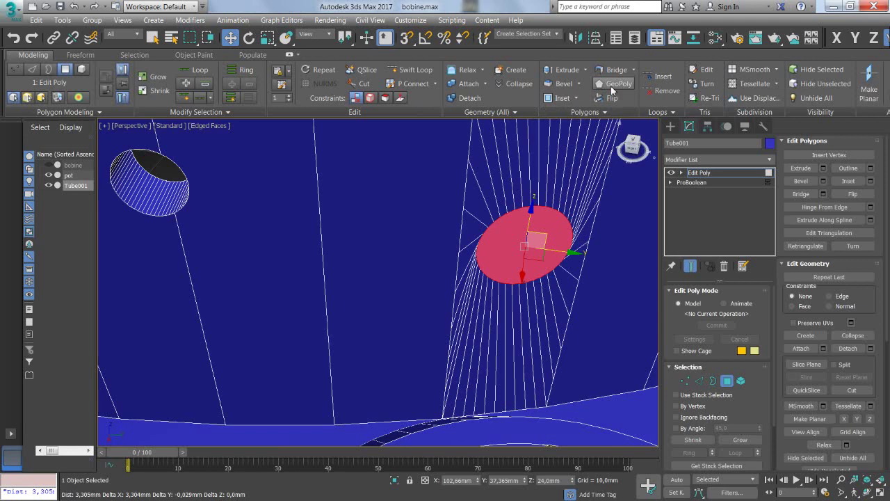
pyautogui.keyDown('alt'); pyautogui.moveTo(621, 258); pyautogui.dragTo(602, 223, button='middle'); pyautogui.keyUp('alt')
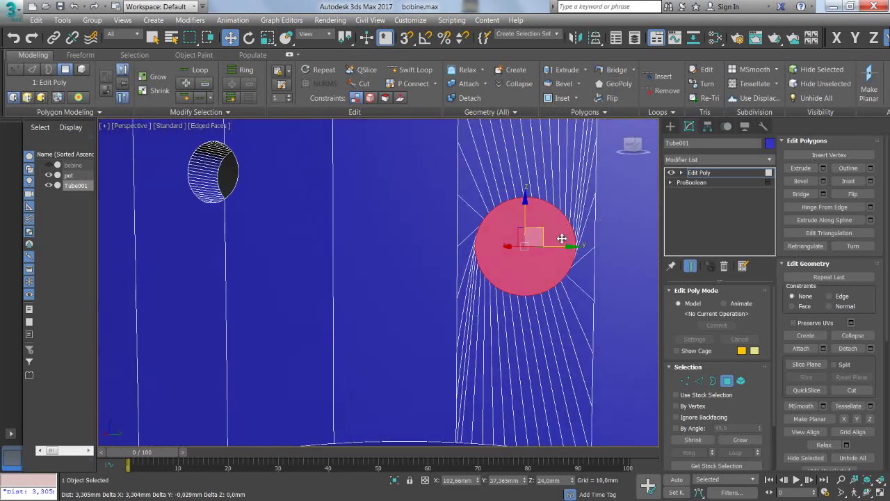
pyautogui.moveTo(563, 240); pyautogui.dragTo(567, 274, button='middle')
pyautogui.scroll(-3, 568, 274)
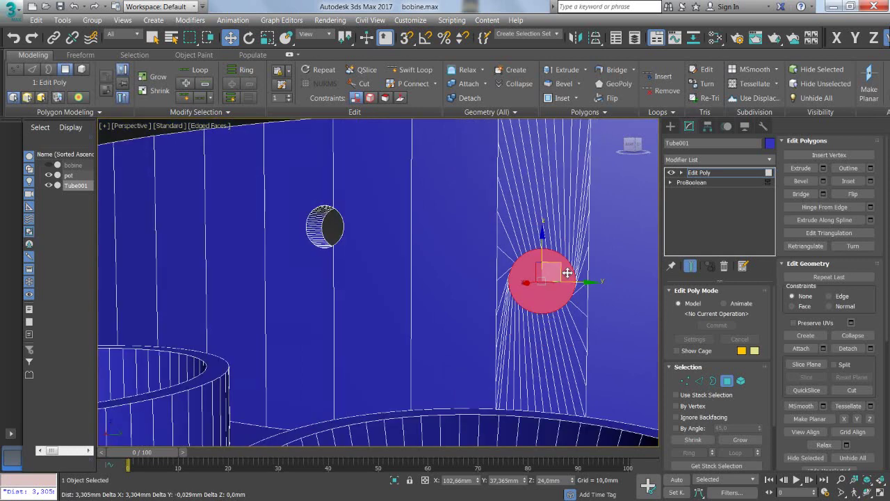
pyautogui.scroll(3, 568, 274)
pyautogui.hotkey('ctrl', 'z')
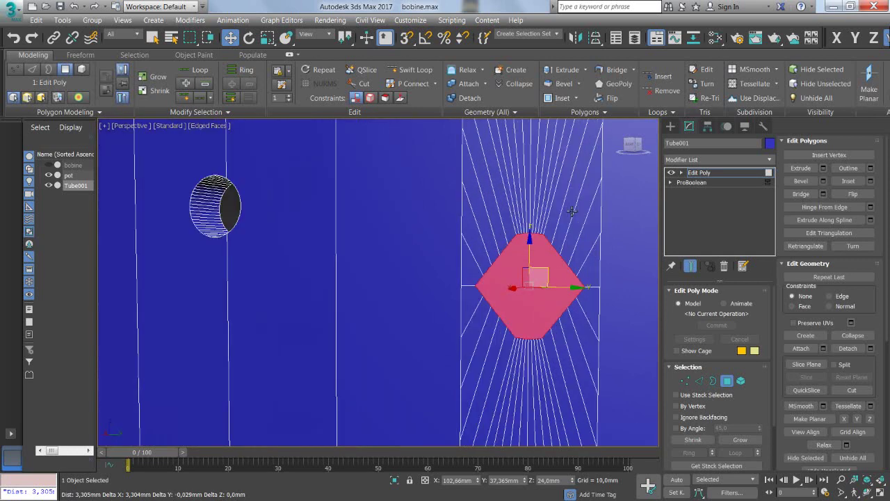
# - Delete the face to open the hole, select its 40-edge border, and return to Edge level
pyautogui.press('Delete')
pyautogui.click(712, 380)
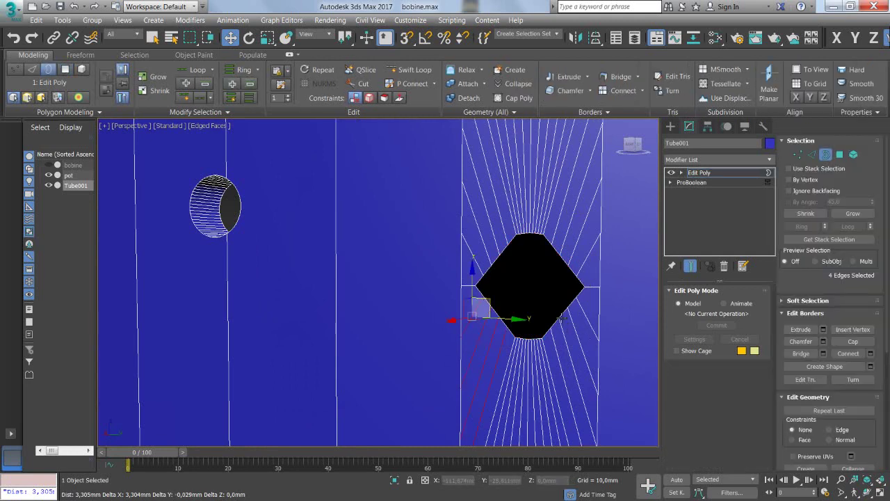
pyautogui.click(560, 317)
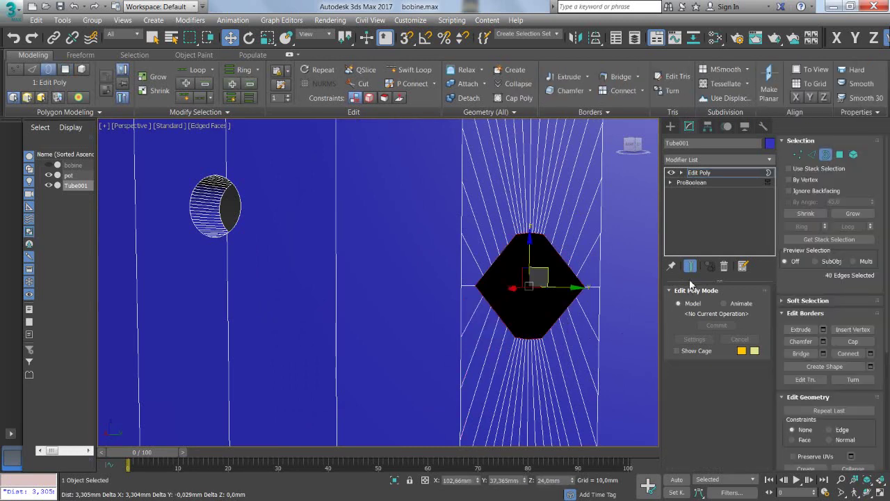
pyautogui.click(723, 173)
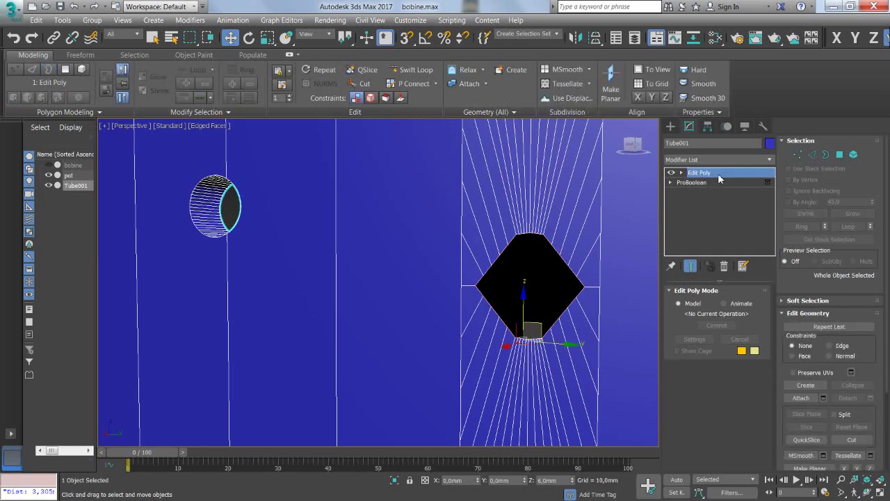
pyautogui.click(825, 155)
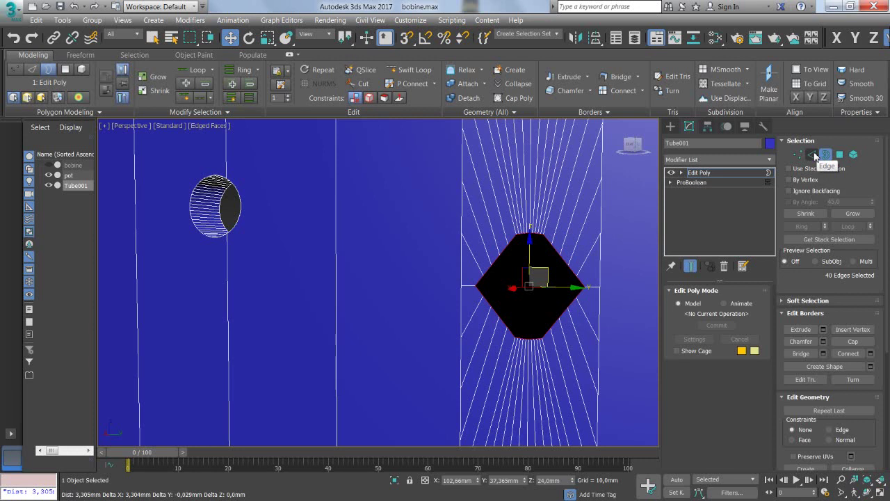
pyautogui.click(812, 155)
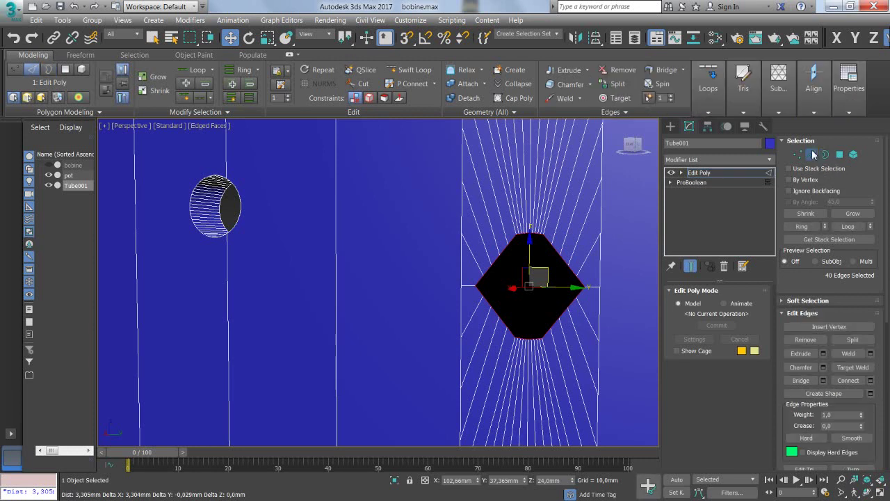
# - Reshape the hole's edge loop into a circle with Loop Tools
pyautogui.click(714, 111)
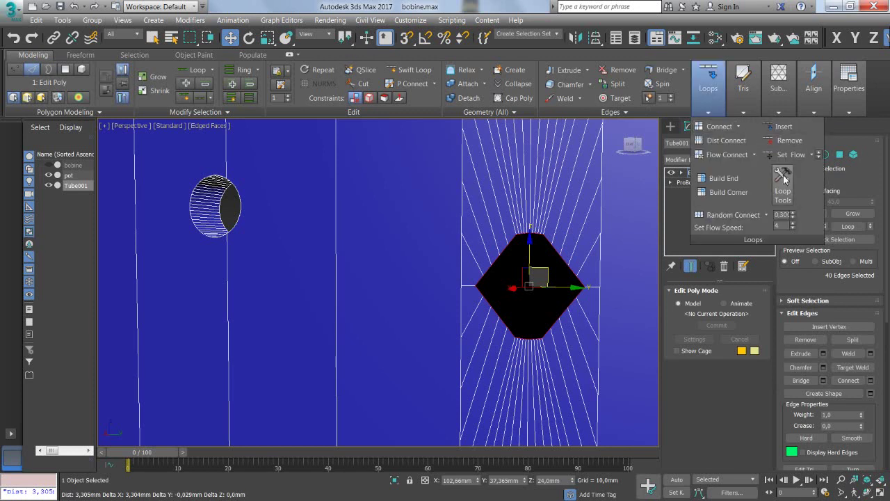
pyautogui.click(782, 178)
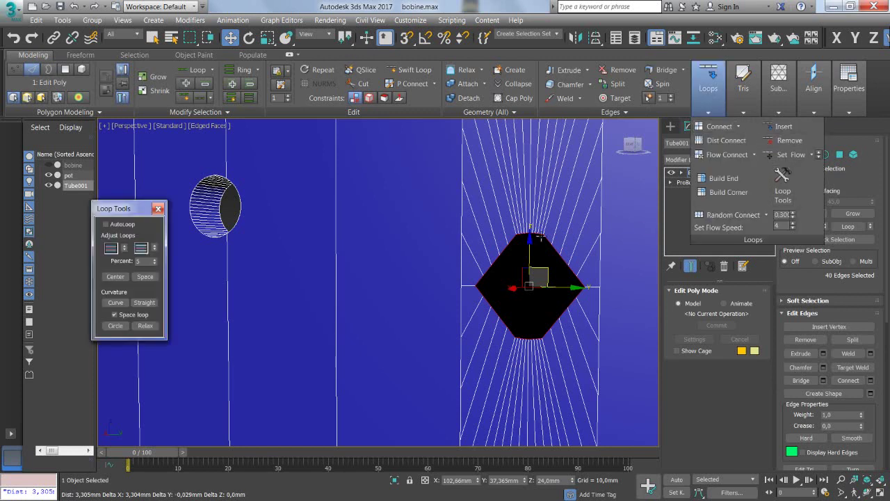
pyautogui.click(115, 327)
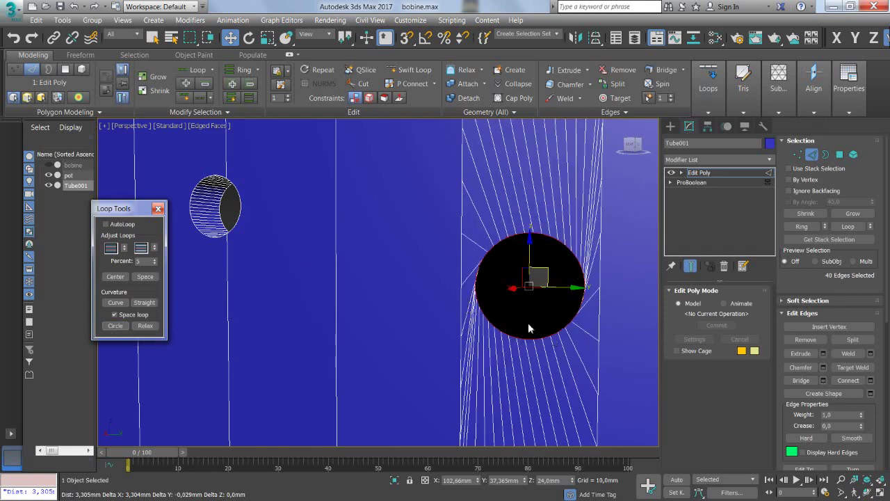
pyautogui.click(157, 210)
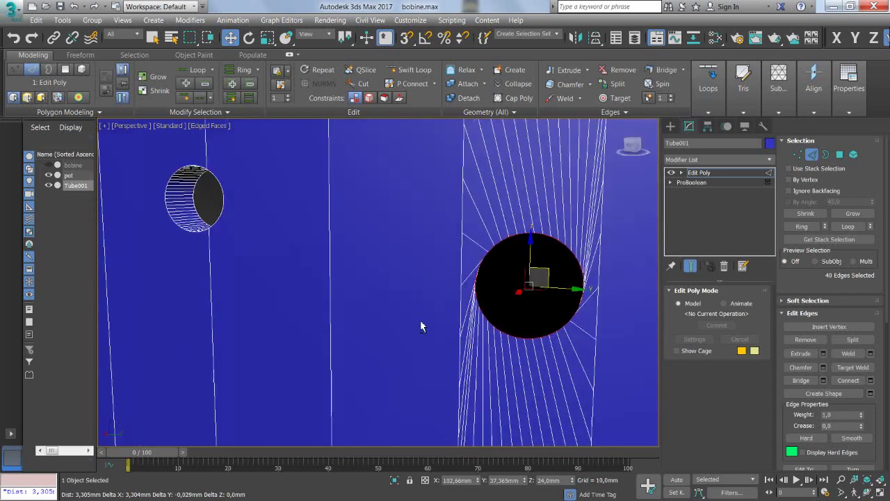
# - At Border level, pull the bore's open border along X to 91.06 mm, protruding from the wall
pyautogui.moveTo(420, 320)
pyautogui.keyDown('alt'); pyautogui.mouseDown(button='middle')
pyautogui.moveTo(460, 335)
pyautogui.moveTo(389, 334)
pyautogui.mouseUp(button='middle'); pyautogui.keyUp('alt')
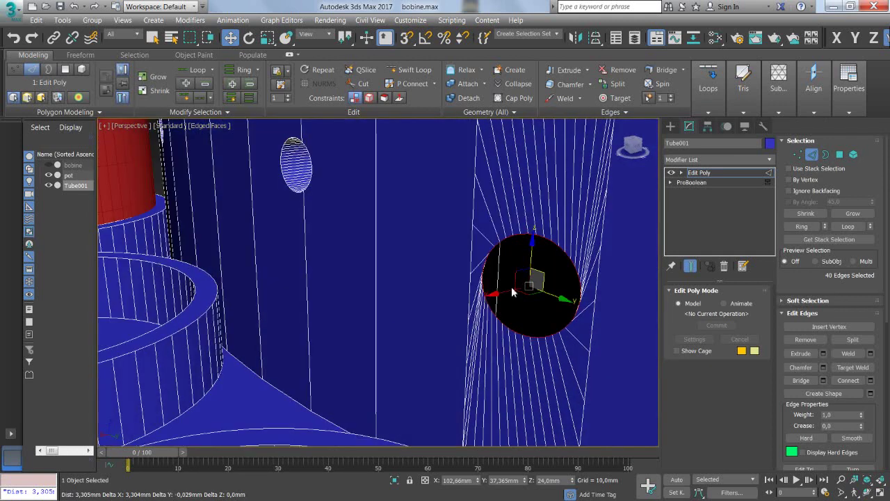
pyautogui.scroll(-5, 512, 290)
pyautogui.moveTo(477, 278)
pyautogui.keyDown('alt'); pyautogui.mouseDown(button='middle')
pyautogui.moveTo(505, 313)
pyautogui.moveTo(527, 296)
pyautogui.mouseUp(button='middle'); pyautogui.keyUp('alt')
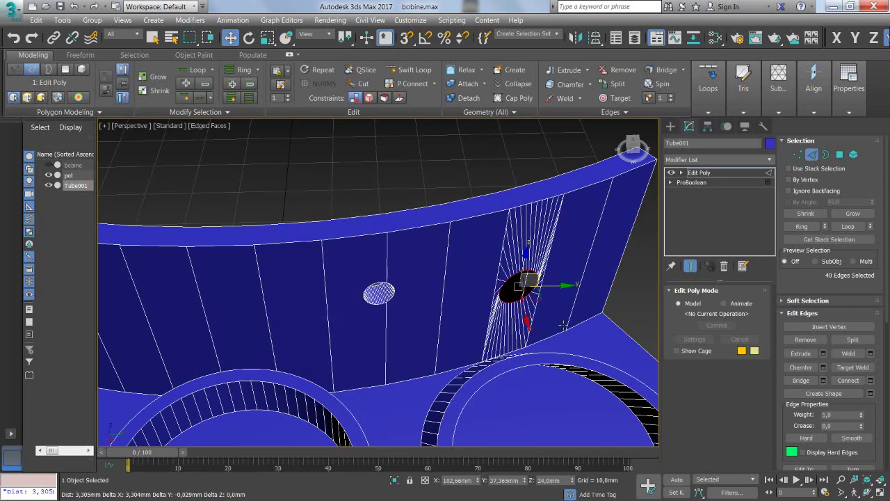
pyautogui.keyDown('alt'); pyautogui.moveTo(563, 324); pyautogui.dragTo(599, 323, button='middle'); pyautogui.keyUp('alt')
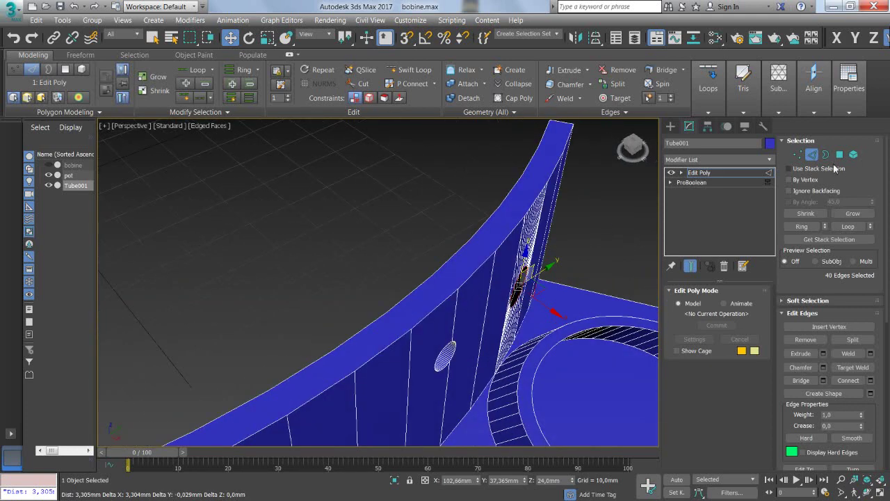
pyautogui.click(825, 154)
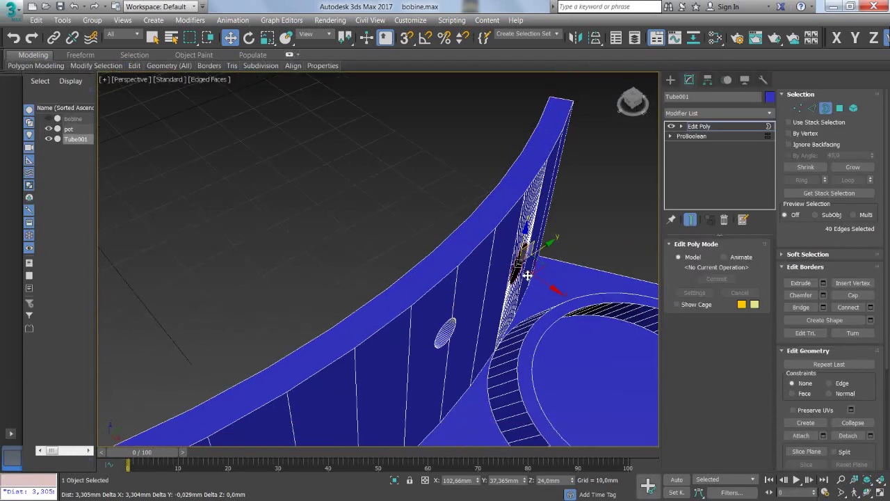
pyautogui.moveTo(537, 296)
pyautogui.keyDown('alt'); pyautogui.mouseDown(button='middle')
pyautogui.moveTo(557, 311)
pyautogui.moveTo(578, 292)
pyautogui.mouseUp(button='middle'); pyautogui.keyUp('alt')
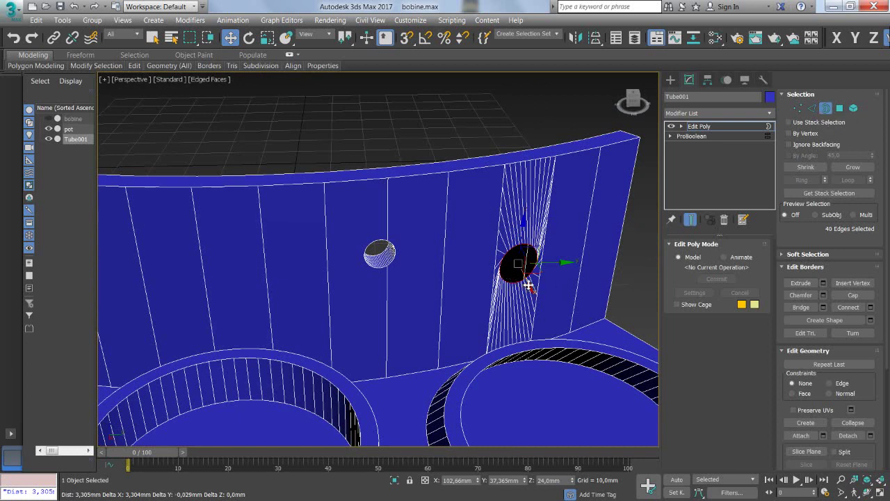
pyautogui.moveTo(528, 275); pyautogui.dragTo(442, 282)
pyautogui.moveTo(442, 282)
pyautogui.keyDown('alt'); pyautogui.mouseDown(button='middle')
pyautogui.moveTo(618, 272)
pyautogui.moveTo(546, 305)
pyautogui.moveTo(483, 303)
pyautogui.moveTo(509, 304)
pyautogui.mouseUp(button='middle'); pyautogui.keyUp('alt')
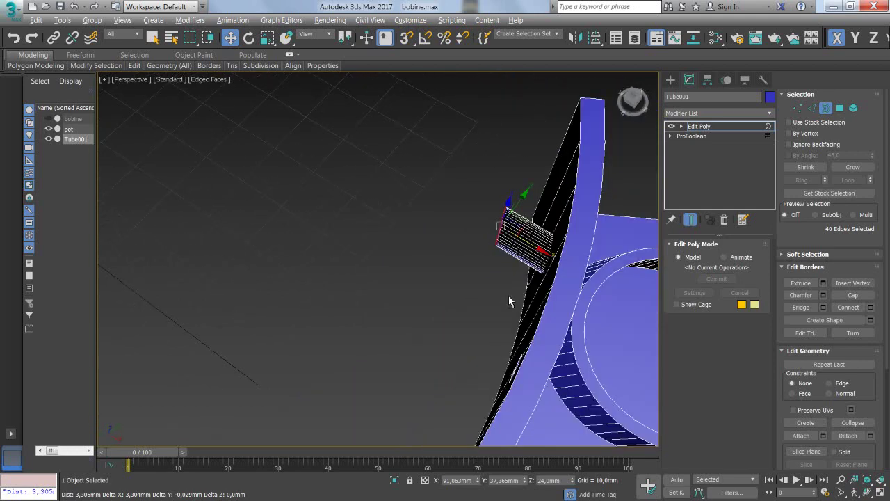
# - In the maximized Top view, move the bore's border along Y to 33.386 mm
pyautogui.hotkey('alt', 'w')
pyautogui.rightClick(292, 172)
pyautogui.hotkey('alt', 'w')
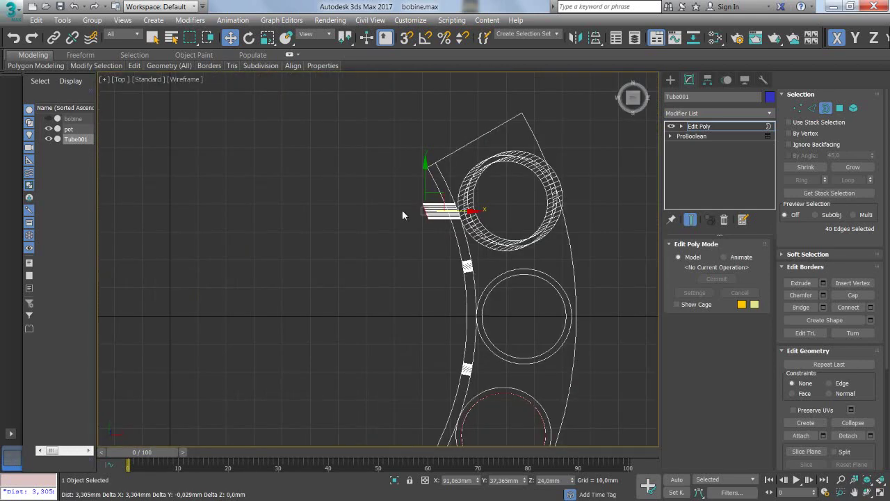
pyautogui.scroll(3, 425, 210)
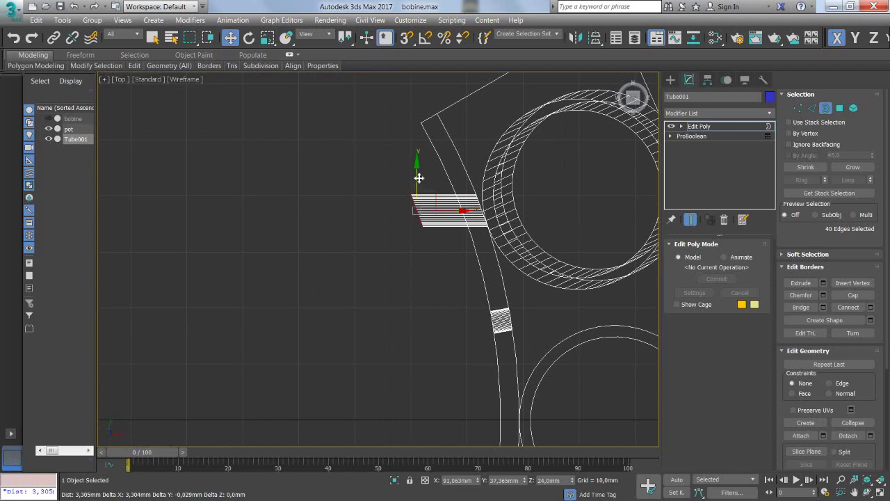
pyautogui.press('F6')
pyautogui.moveTo(419, 178); pyautogui.dragTo(426, 198)
# - Orbit and pan the full-size Perspective view to check the border over the wall hole
pyautogui.hotkey('alt', 'w')
pyautogui.hotkey('alt', 'w')
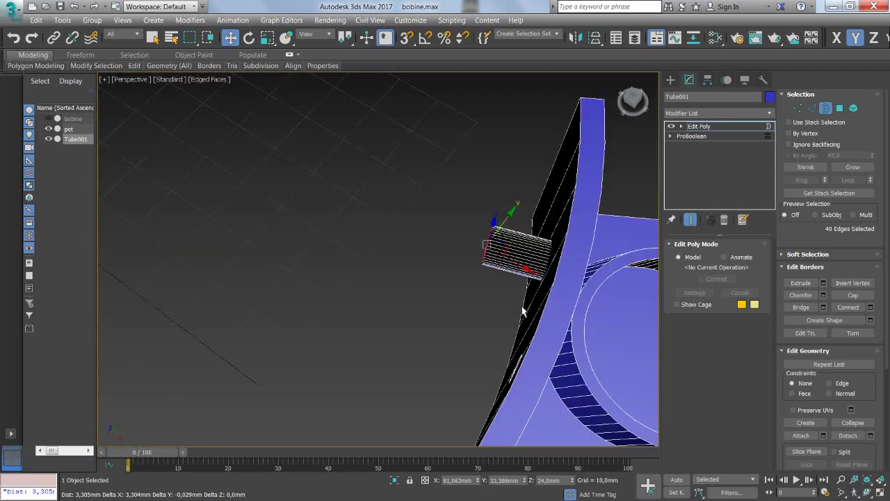
pyautogui.moveTo(522, 311)
pyautogui.keyDown('alt'); pyautogui.mouseDown(button='middle')
pyautogui.moveTo(596, 268)
pyautogui.moveTo(463, 241)
pyautogui.mouseUp(button='middle'); pyautogui.keyUp('alt')
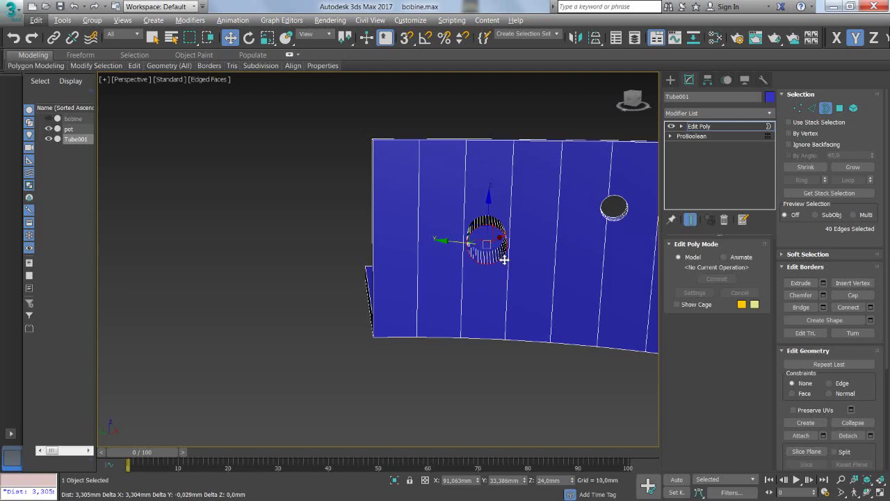
pyautogui.moveTo(572, 255); pyautogui.dragTo(460, 278, button='middle')
pyautogui.scroll(5, 505, 297)
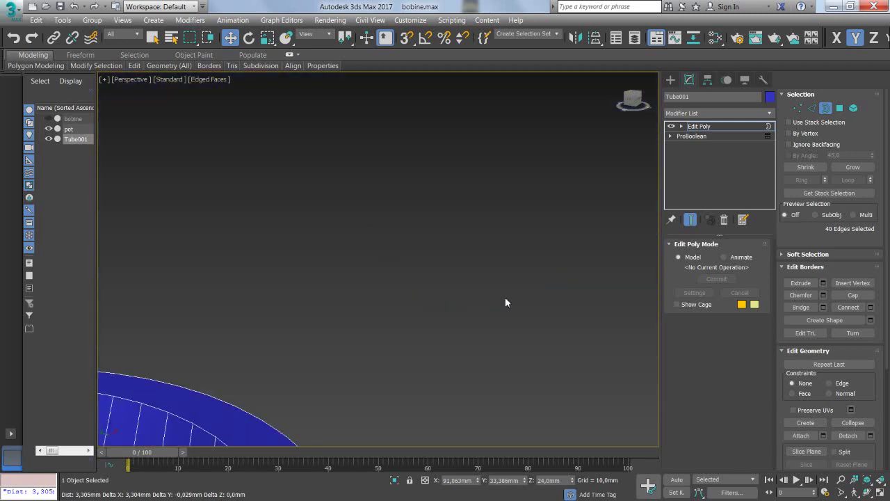
pyautogui.scroll(-2, 504, 297)
pyautogui.moveTo(505, 351); pyautogui.dragTo(394, 296, button='middle')
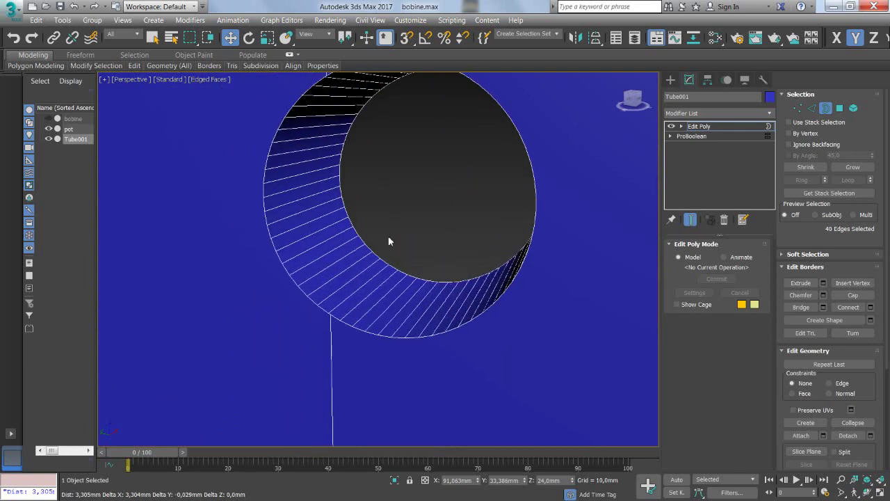
pyautogui.scroll(-5, 388, 241)
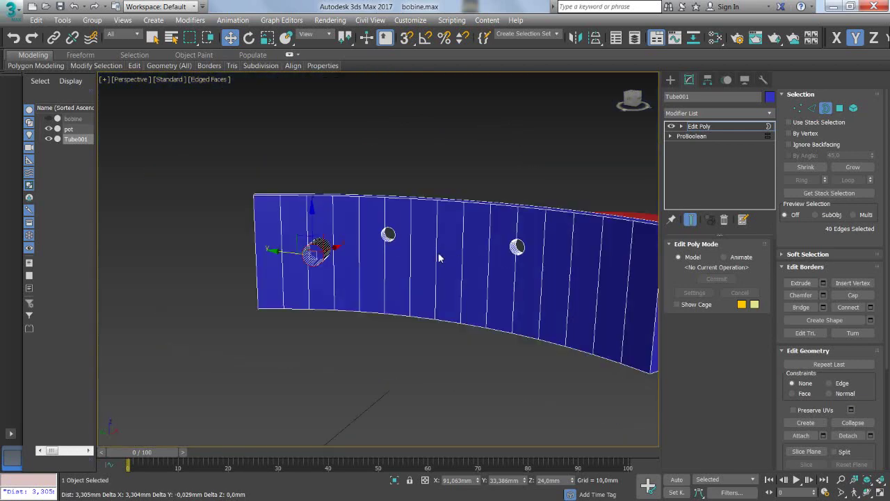
pyautogui.scroll(-2, 489, 251)
pyautogui.moveTo(552, 296)
pyautogui.keyDown('alt'); pyautogui.mouseDown(button='middle')
pyautogui.moveTo(450, 296)
pyautogui.moveTo(489, 278)
pyautogui.mouseUp(button='middle'); pyautogui.keyUp('alt')
pyautogui.scroll(-3, 458, 286)
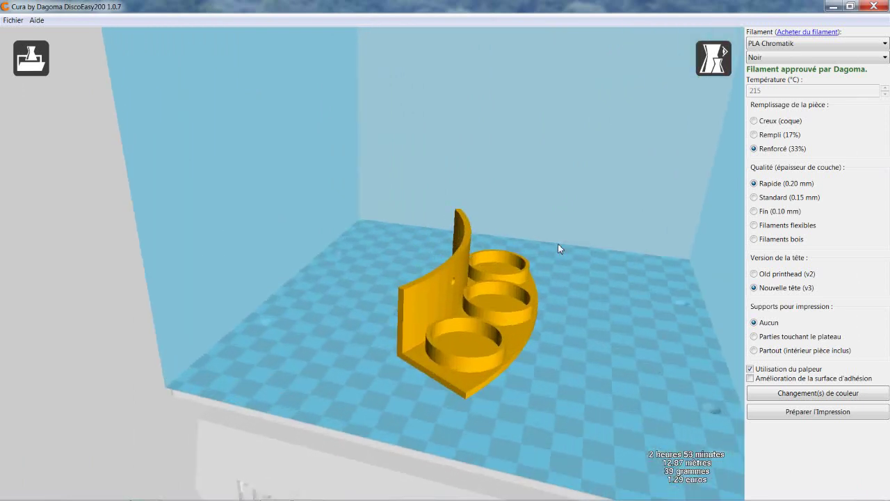
# - Switch the Cura preview to Couches layer mode and scrub down to the first layers
pyautogui.click(704, 73)
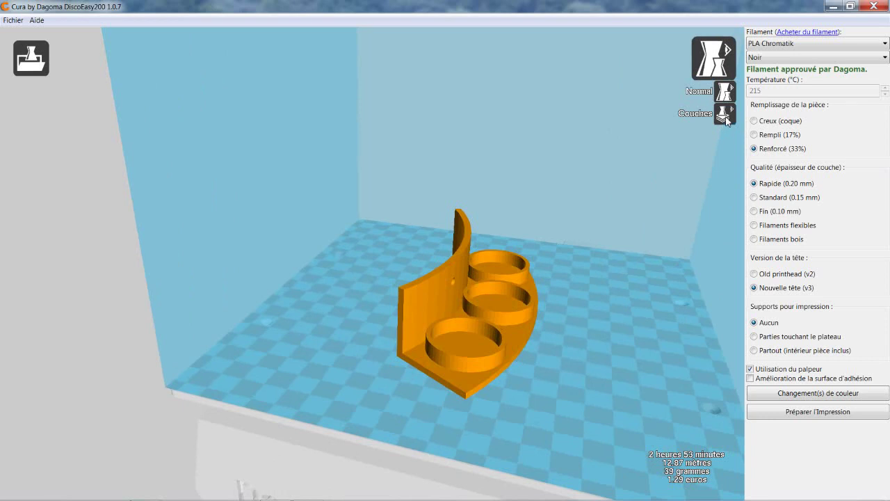
pyautogui.click(724, 114)
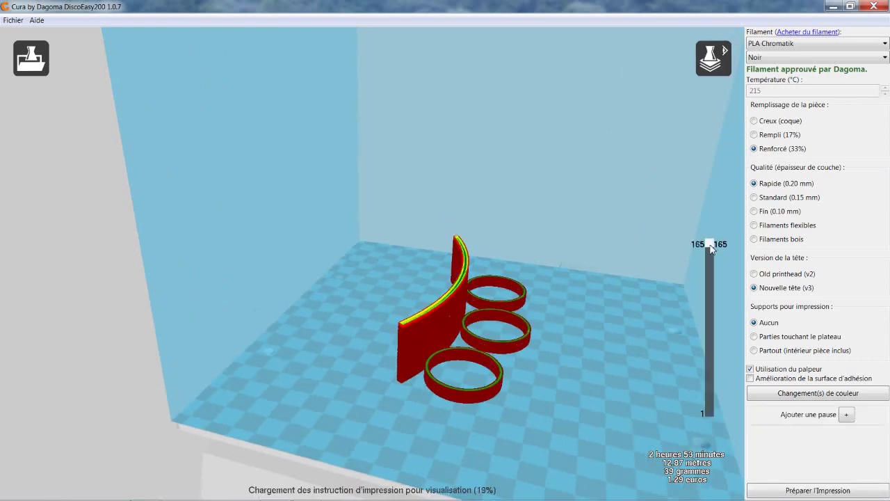
pyautogui.moveTo(715, 250); pyautogui.dragTo(710, 361)
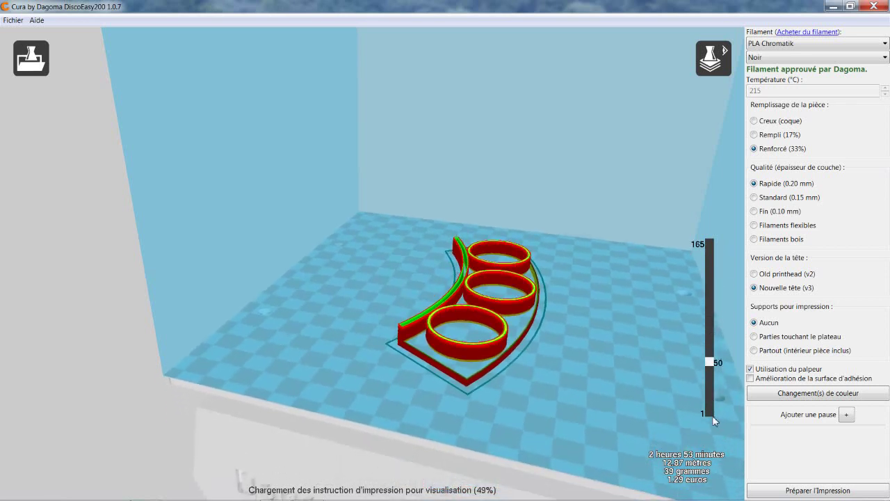
pyautogui.click(712, 415)
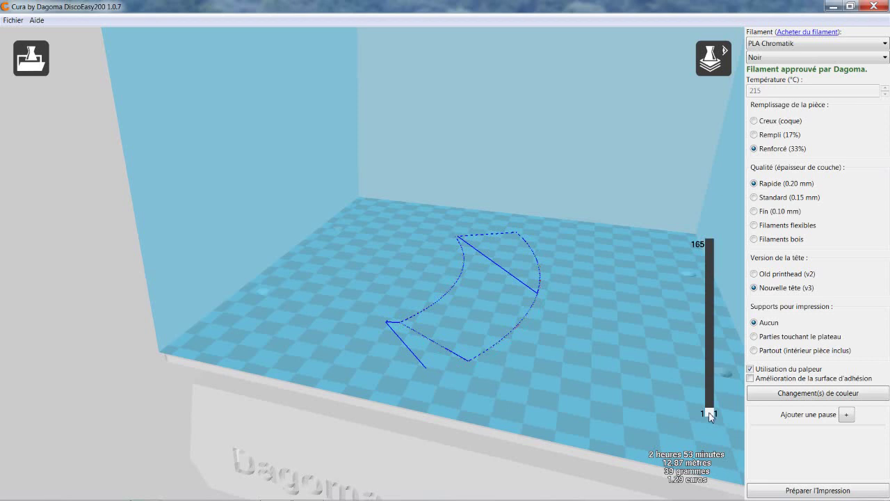
pyautogui.moveTo(710, 416); pyautogui.dragTo(727, 294)
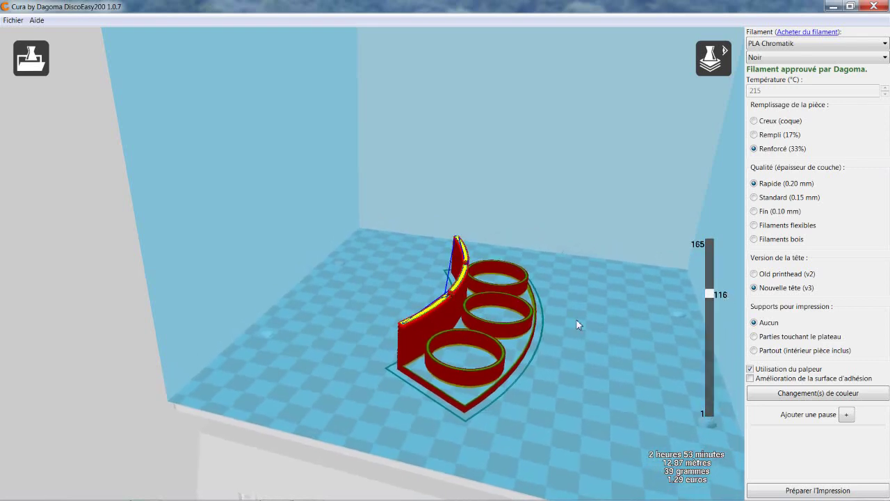
# - Raise the layer preview to layer 120 and orbit around to inspect the two wall holes
pyautogui.moveTo(576, 323); pyautogui.dragTo(531, 315, button='right')
pyautogui.scroll(3, 397, 296)
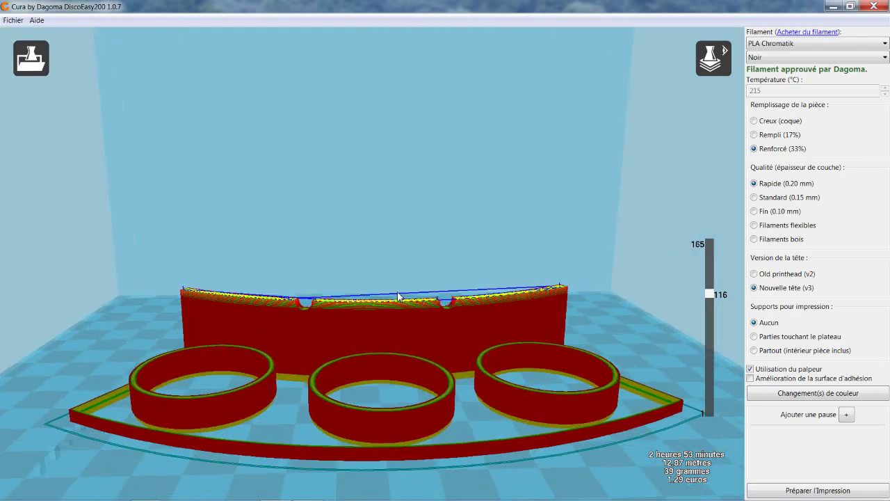
pyautogui.scroll(3, 397, 296)
pyautogui.scroll(2, 397, 296)
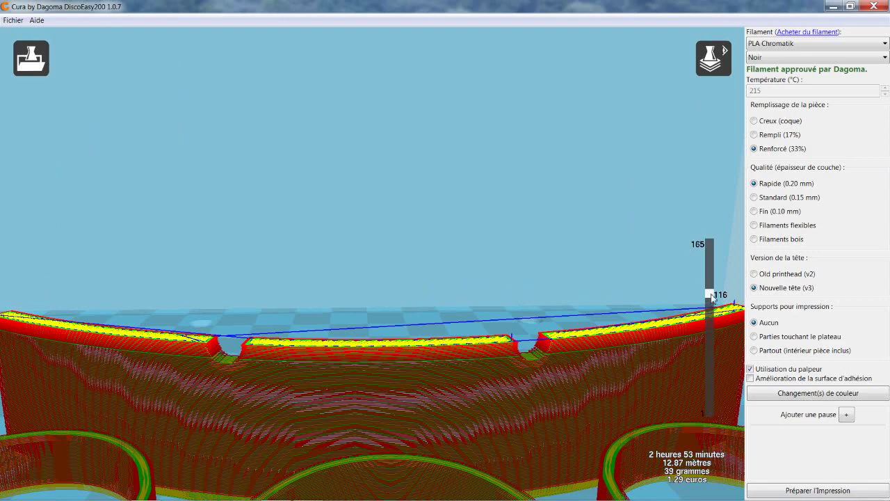
pyautogui.moveTo(713, 299); pyautogui.dragTo(713, 244)
pyautogui.scroll(-1, 600, 347)
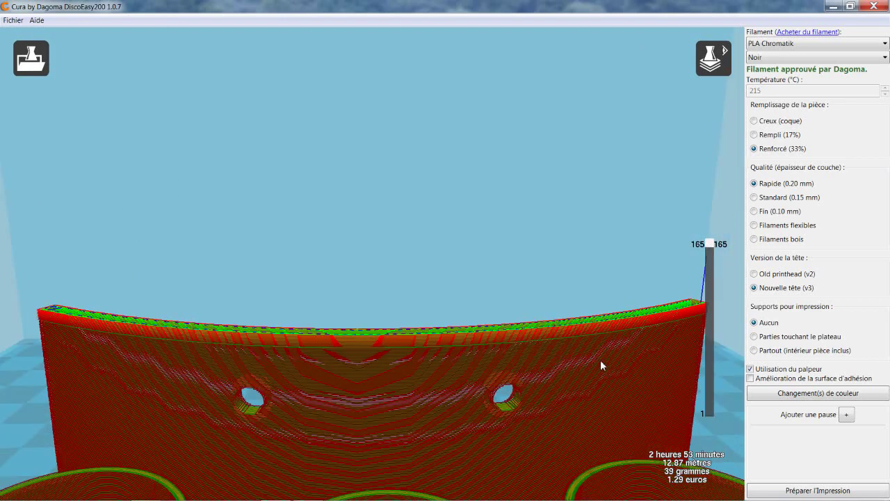
pyautogui.scroll(-1, 600, 360)
pyautogui.scroll(-2, 591, 365)
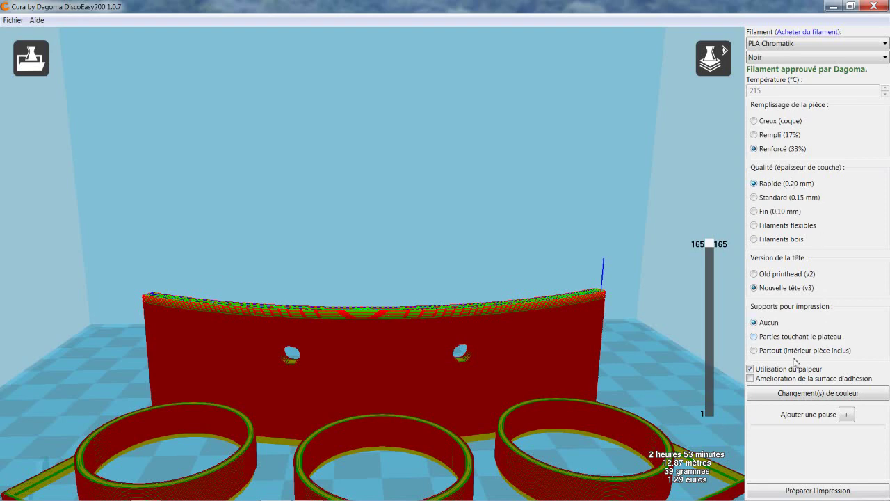
pyautogui.moveTo(527, 363)
pyautogui.mouseDown(button='right')
pyautogui.moveTo(469, 389)
pyautogui.moveTo(491, 387)
pyautogui.moveTo(511, 348)
pyautogui.mouseUp(button='right')
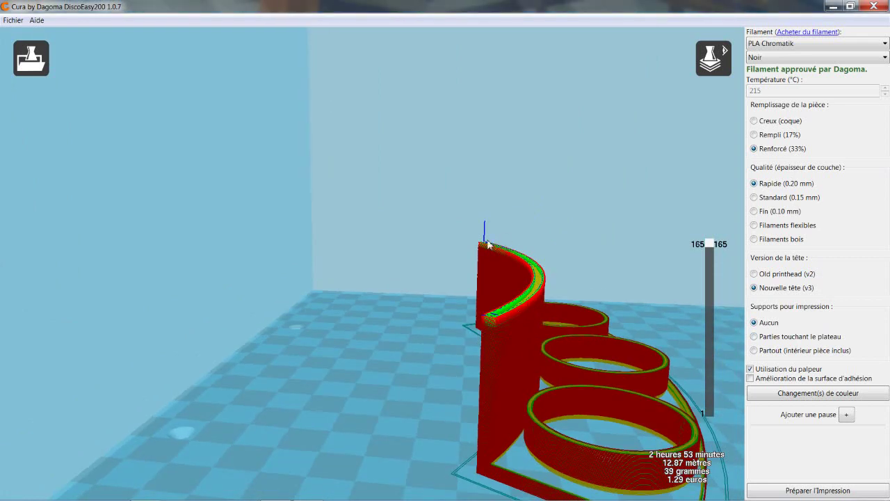
pyautogui.moveTo(498, 324)
pyautogui.mouseDown(button='right')
pyautogui.moveTo(508, 336)
pyautogui.moveTo(504, 299)
pyautogui.mouseUp(button='right')
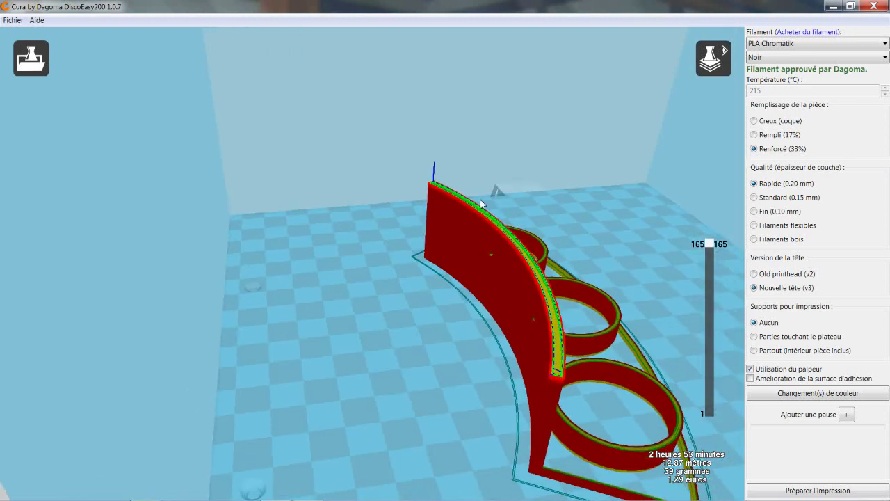
pyautogui.click(716, 72)
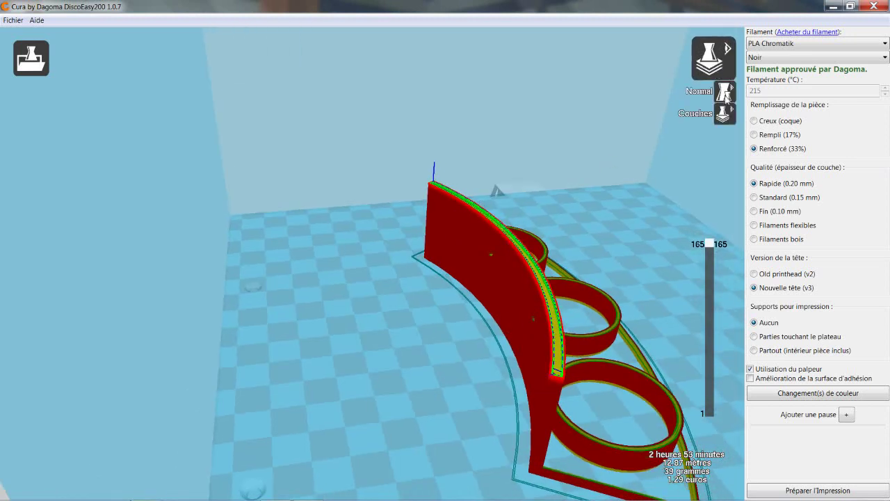
pyautogui.click(725, 100)
pyautogui.moveTo(673, 273)
pyautogui.mouseDown(button='right')
pyautogui.moveTo(672, 258)
pyautogui.moveTo(644, 300)
pyautogui.moveTo(634, 308)
pyautogui.moveTo(619, 299)
pyautogui.moveTo(628, 311)
pyautogui.mouseUp(button='right')
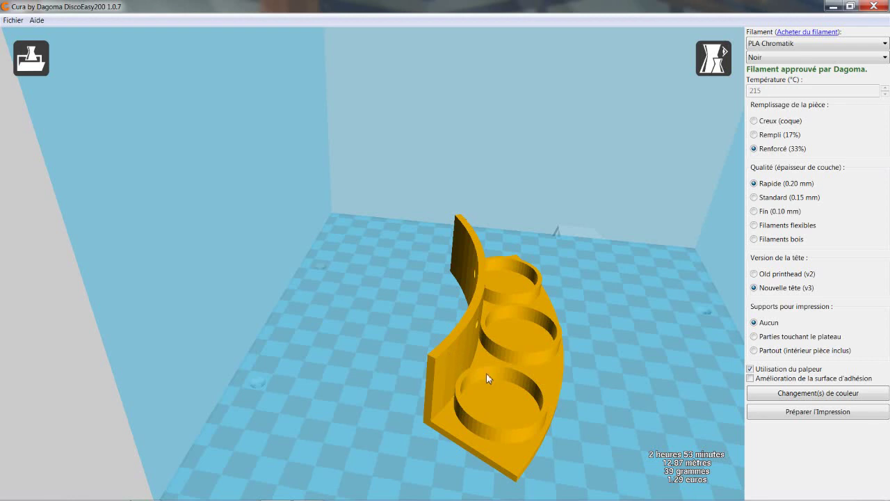
pyautogui.scroll(-3, 486, 373)
pyautogui.scroll(-3, 486, 374)
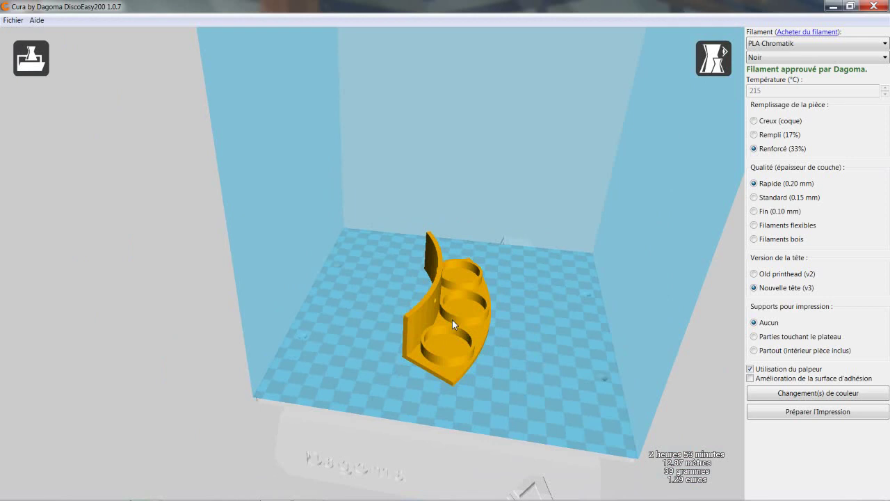
pyautogui.rightClick(452, 319)
pyautogui.click(477, 349)
pyautogui.write('2')
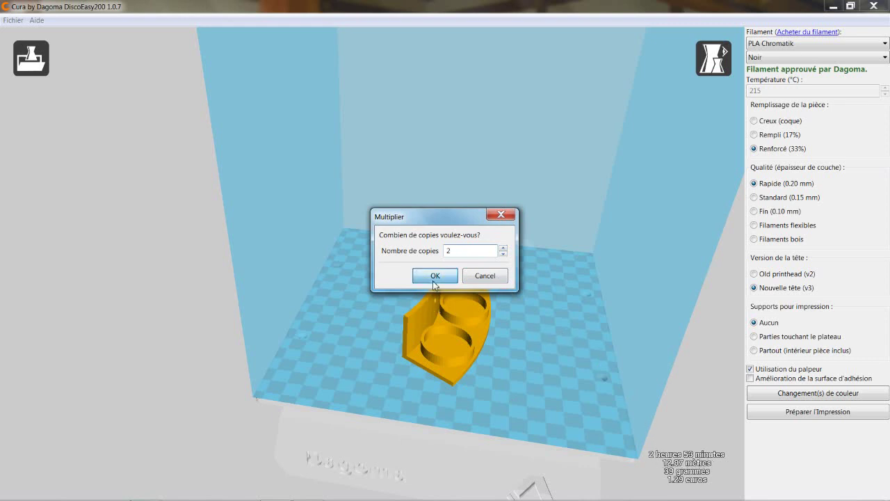
pyautogui.click(435, 275)
pyautogui.click(502, 389)
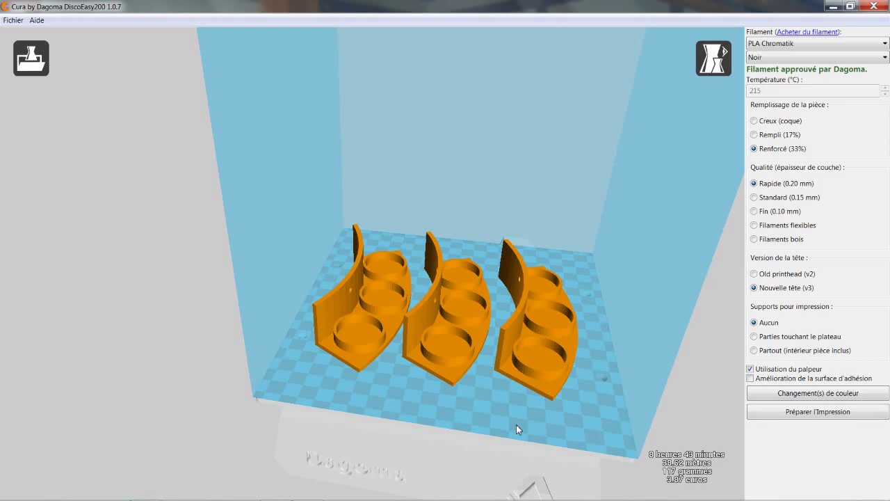
pyautogui.moveTo(508, 422); pyautogui.dragTo(513, 426, button='right')
pyautogui.moveTo(523, 421); pyautogui.dragTo(522, 426, button='right')
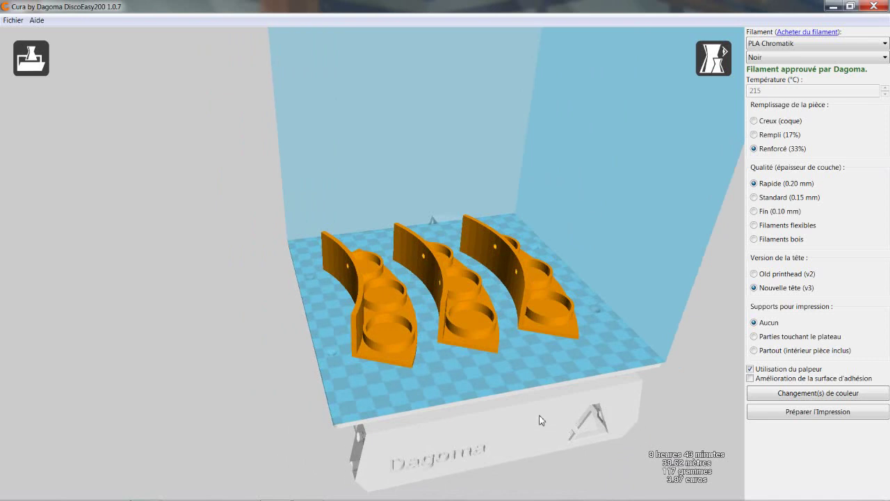
pyautogui.moveTo(541, 420)
pyautogui.mouseDown(button='right')
pyautogui.moveTo(516, 429)
pyautogui.moveTo(535, 420)
pyautogui.mouseUp(button='right')
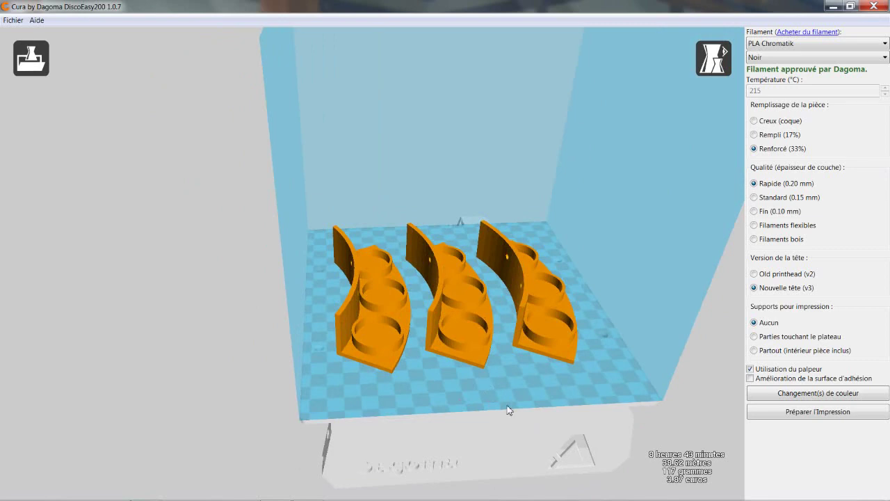
pyautogui.moveTo(508, 411)
pyautogui.mouseDown(button='right')
pyautogui.moveTo(491, 402)
pyautogui.moveTo(521, 400)
pyautogui.moveTo(506, 419)
pyautogui.mouseUp(button='right')
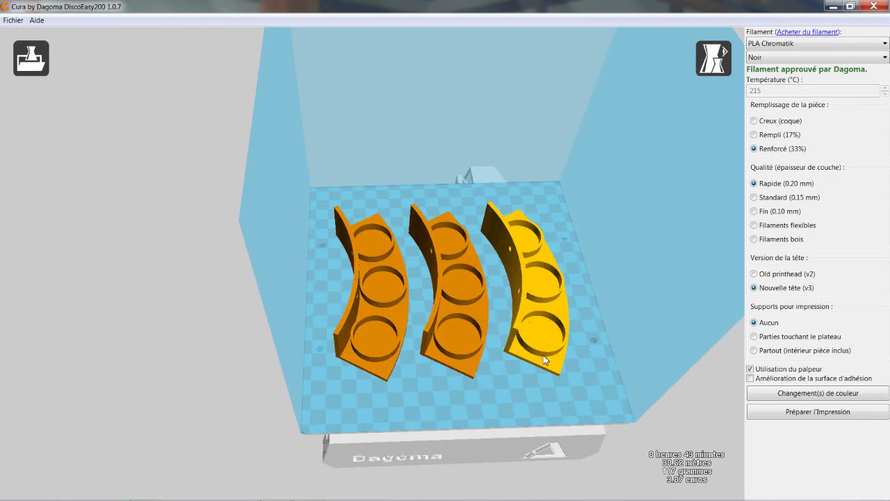
pyautogui.moveTo(543, 359); pyautogui.dragTo(550, 372, button='right')
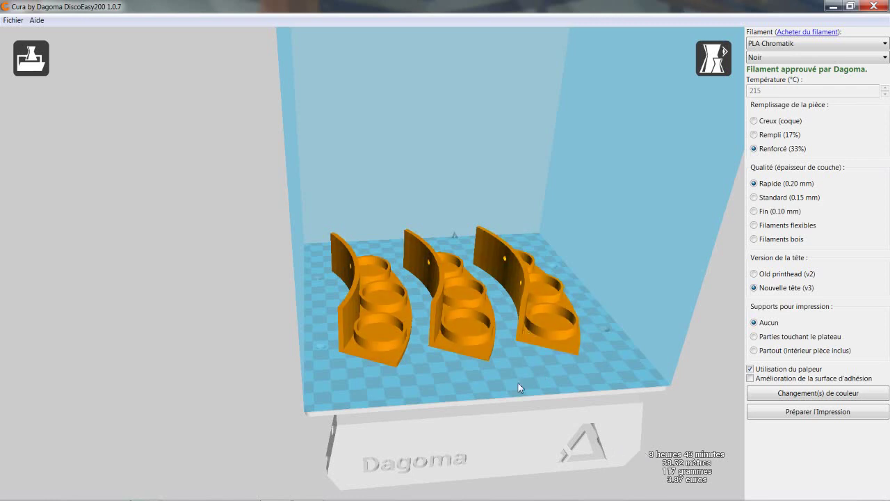
pyautogui.moveTo(517, 381); pyautogui.dragTo(494, 379, button='right')
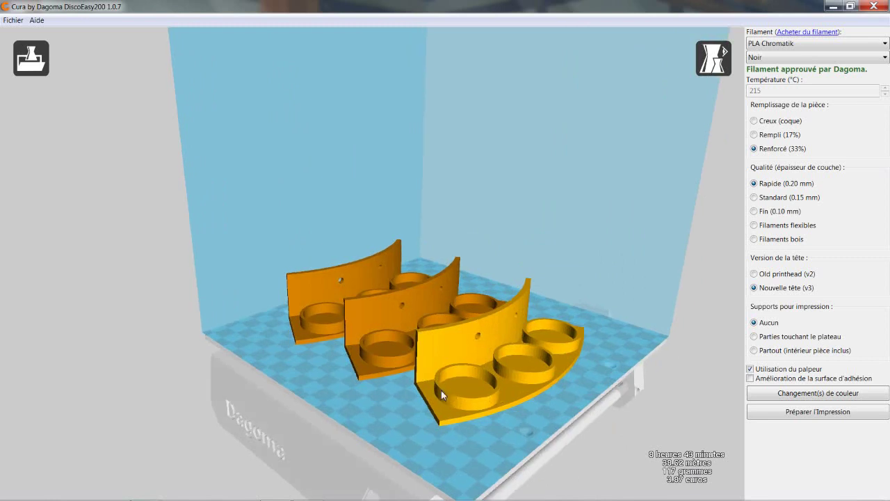
pyautogui.moveTo(439, 402)
pyautogui.mouseDown(button='right')
pyautogui.moveTo(417, 429)
pyautogui.moveTo(431, 487)
pyautogui.moveTo(433, 429)
pyautogui.mouseUp(button='right')
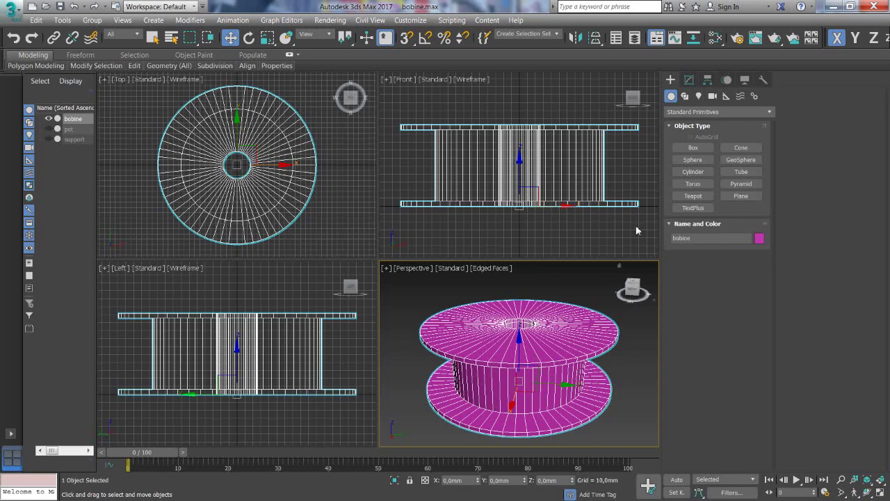
# - Draw a new tube centred on the spool hub in the Top view
pyautogui.click(741, 171)
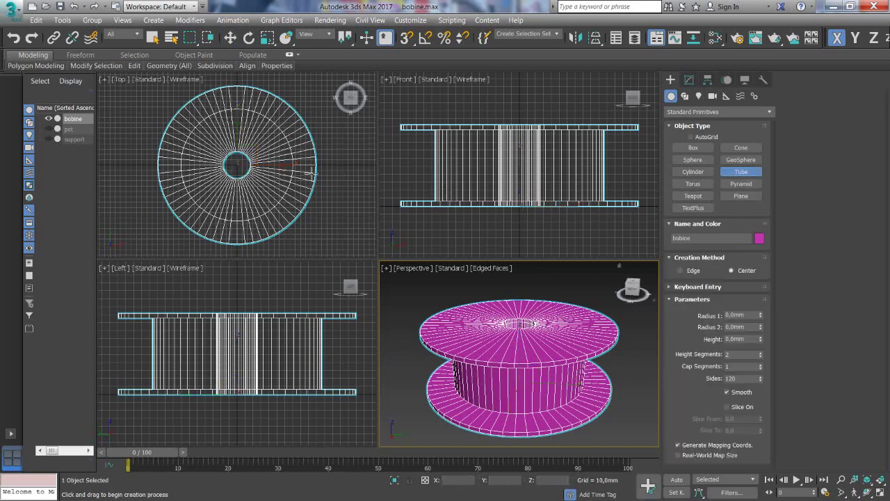
pyautogui.click(237, 164)
pyautogui.moveTo(238, 164); pyautogui.dragTo(247, 166)
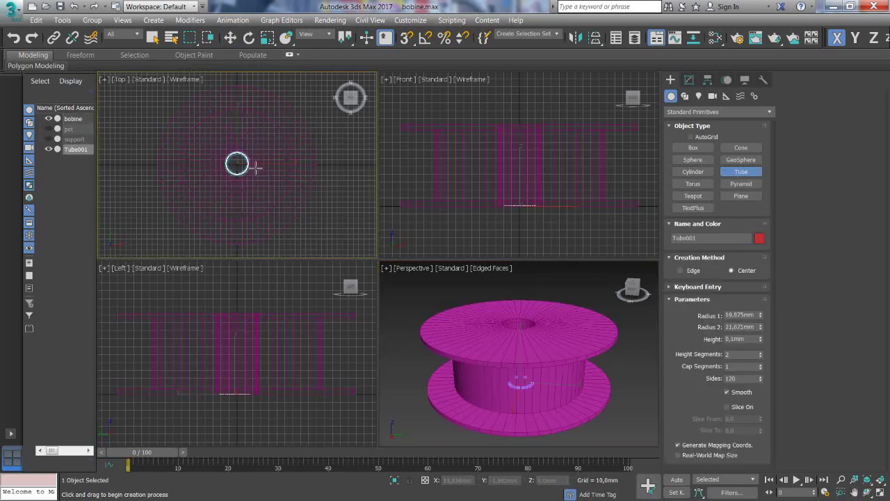
pyautogui.click(256, 159)
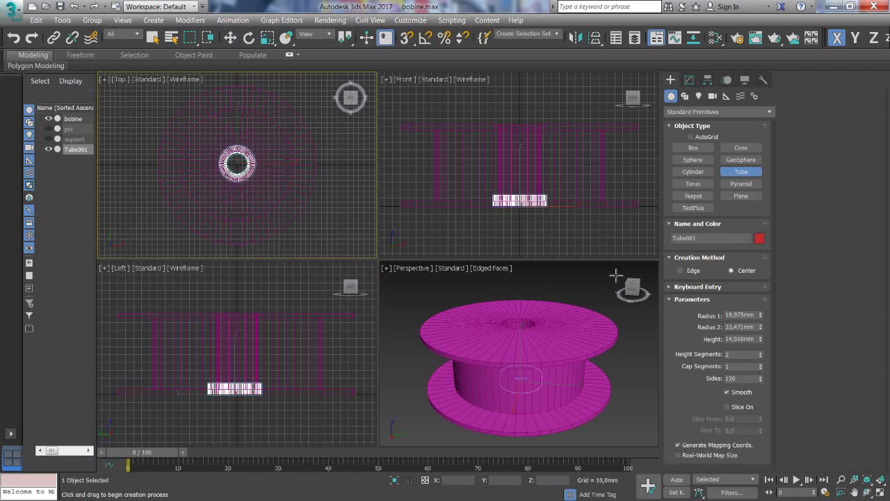
# - Set the tube to inner radius 12.5 mm, outer 31 mm, height 17 mm, 1 height segment, 60 sides
pyautogui.click(739, 316)
pyautogui.doubleClick(741, 315)
pyautogui.write('12,5')
pyautogui.press('Tab')
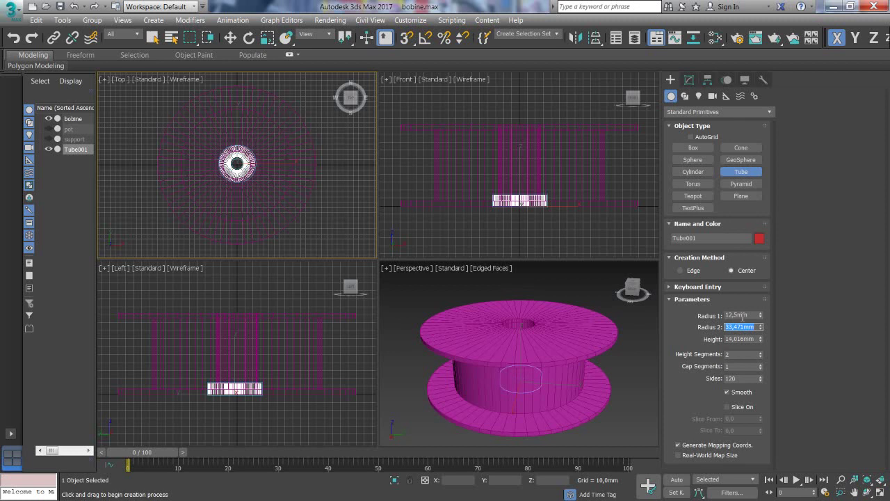
pyautogui.write('31')
pyautogui.press('Tab')
pyautogui.write('1')
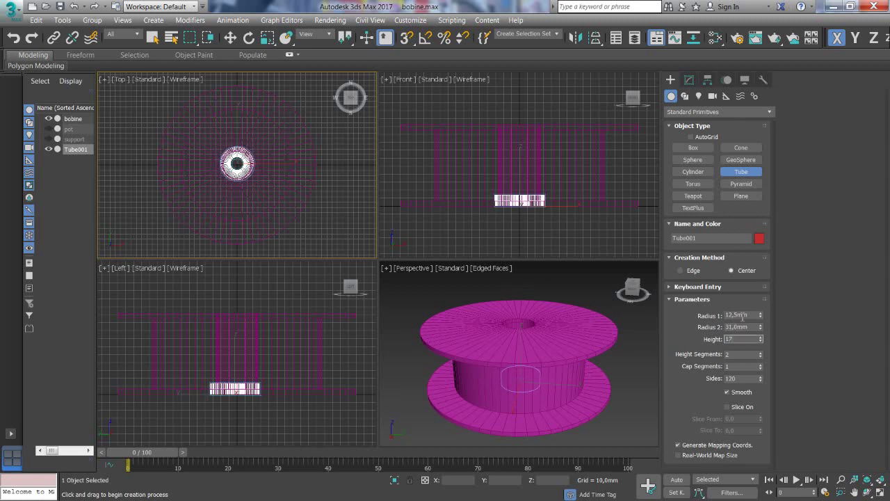
pyautogui.click(761, 357)
pyautogui.click(740, 379)
pyautogui.write('60')
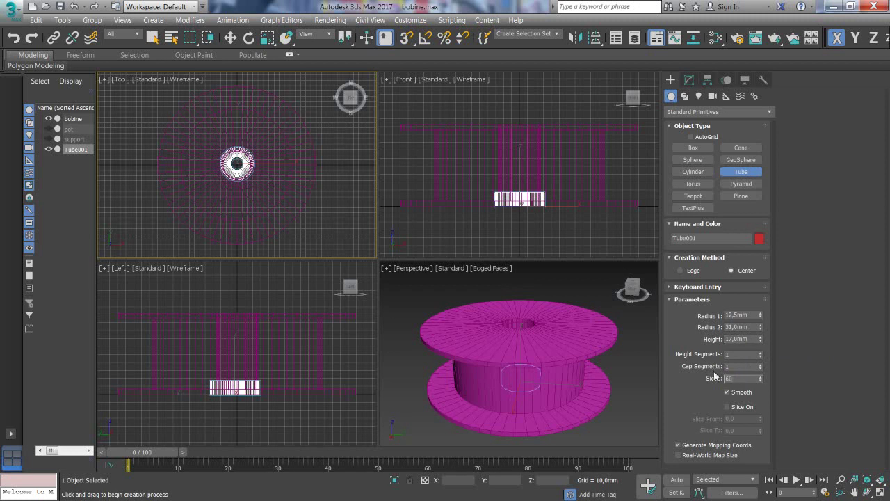
pyautogui.press('Return')
pyautogui.click(625, 414)
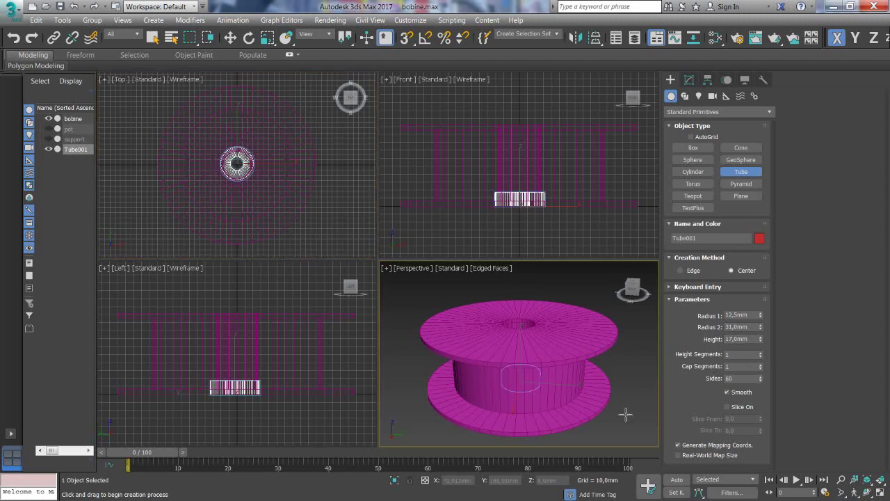
pyautogui.rightClick(626, 414)
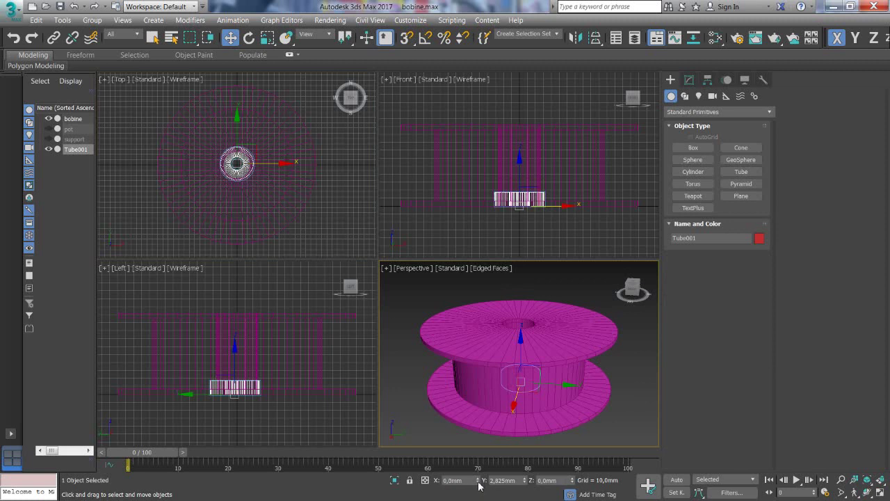
# - Zero the tube's Y position and set its Z position to -21 mm
pyautogui.rightClick(524, 482)
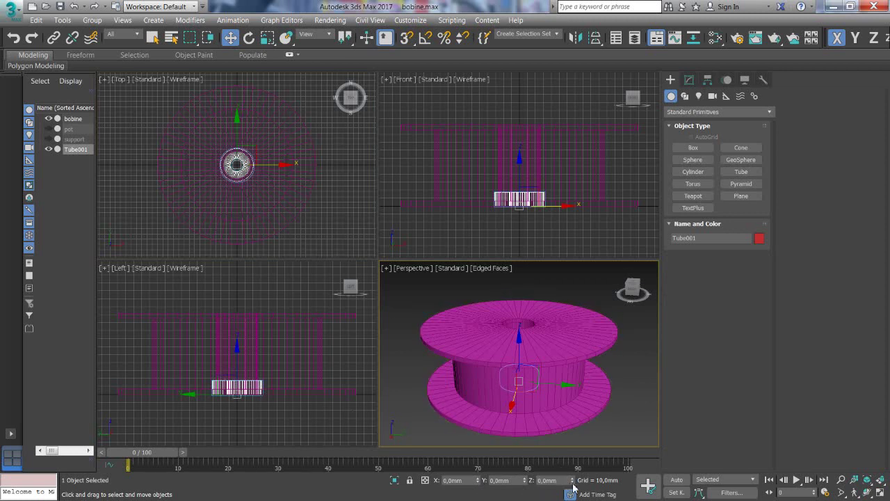
pyautogui.moveTo(573, 482); pyautogui.dragTo(572, 495)
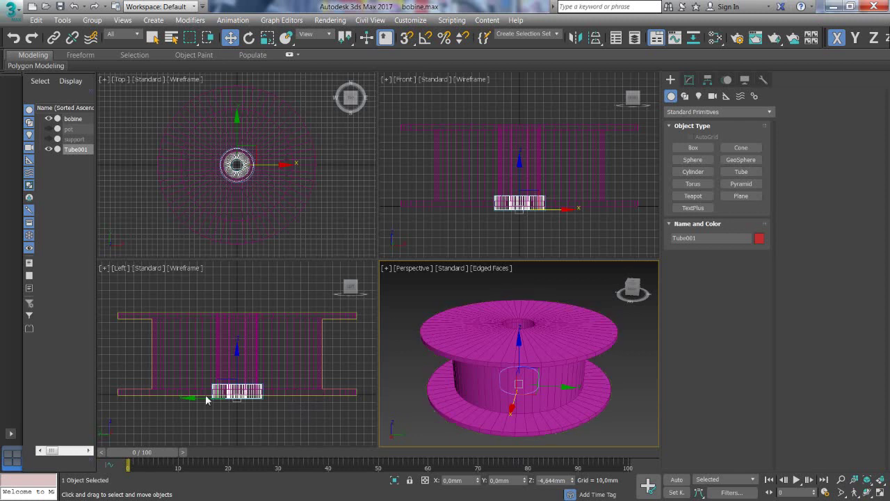
pyautogui.doubleClick(554, 480)
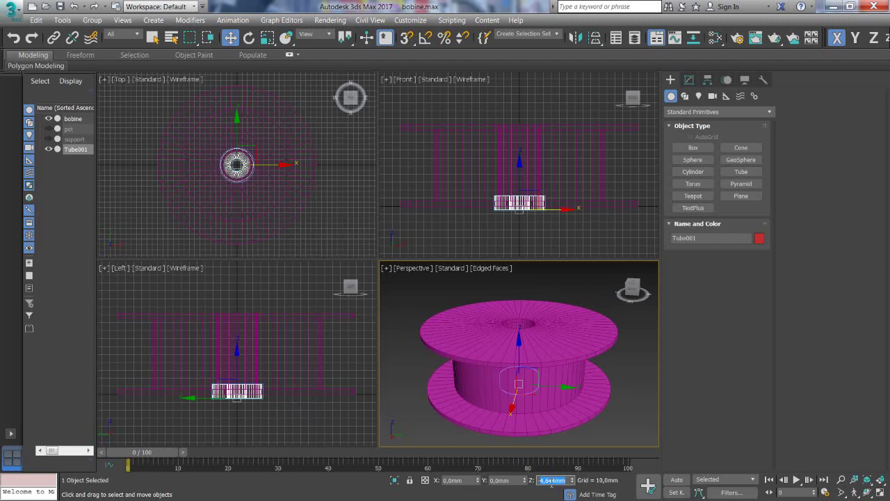
pyautogui.write('21')
pyautogui.press('Return')
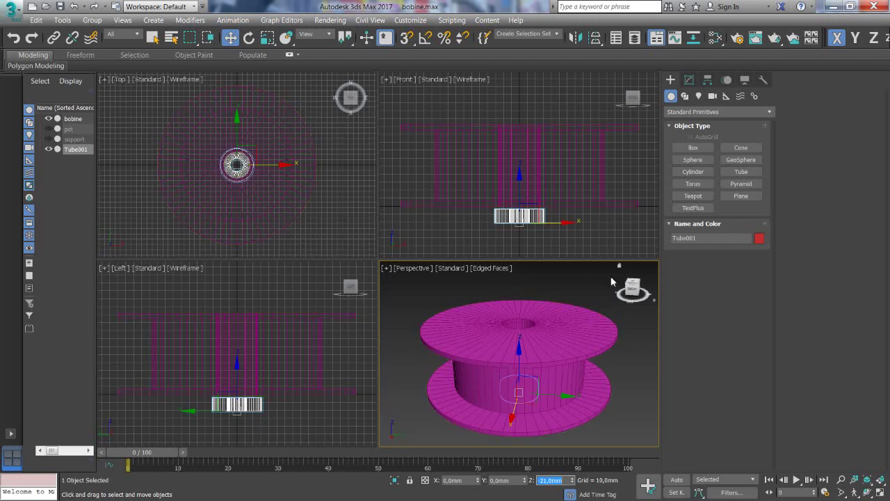
# - Rename the tube to rimt in the Scene Explorer
pyautogui.click(90, 152)
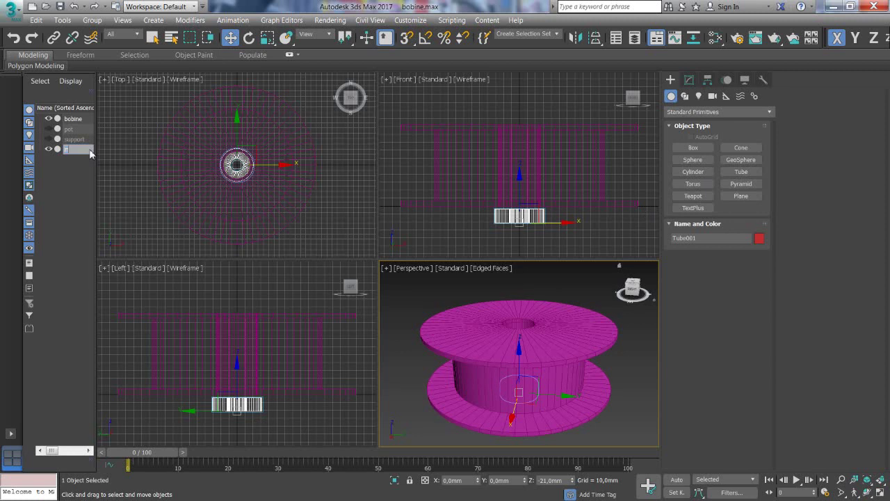
pyautogui.write('d')
pyautogui.press('Return')
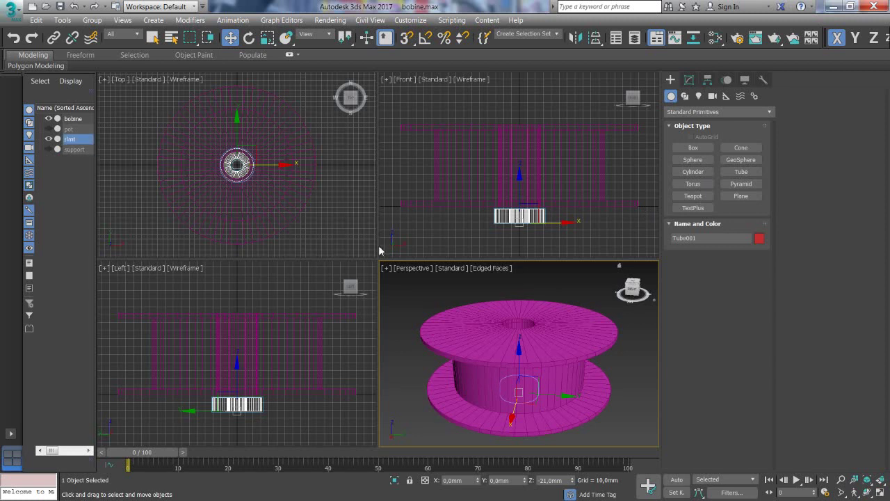
pyautogui.click(735, 174)
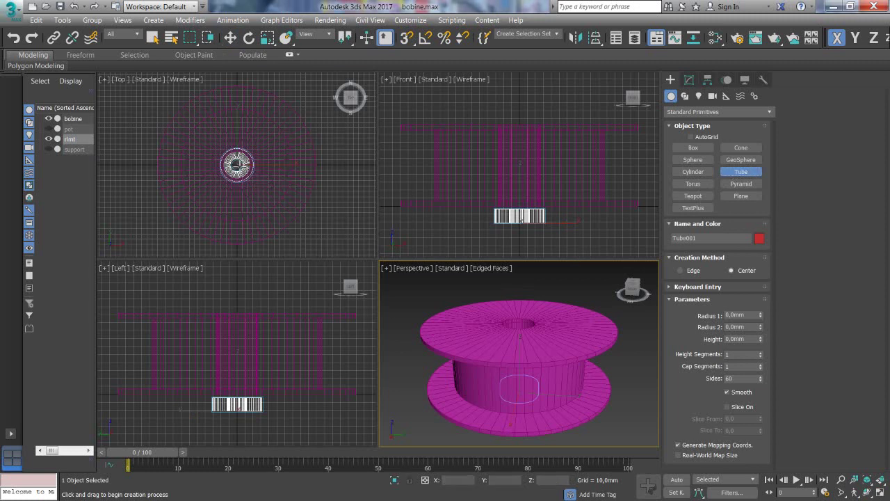
# - Draw a second tube over the spool centre with radii 31 mm and 34 mm
pyautogui.moveTo(236, 165); pyautogui.dragTo(255, 164)
pyautogui.click(256, 165)
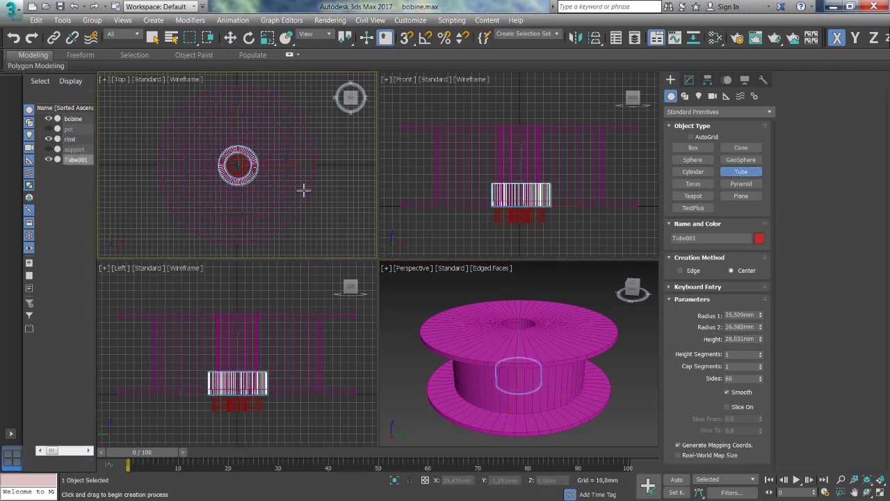
pyautogui.doubleClick(739, 315)
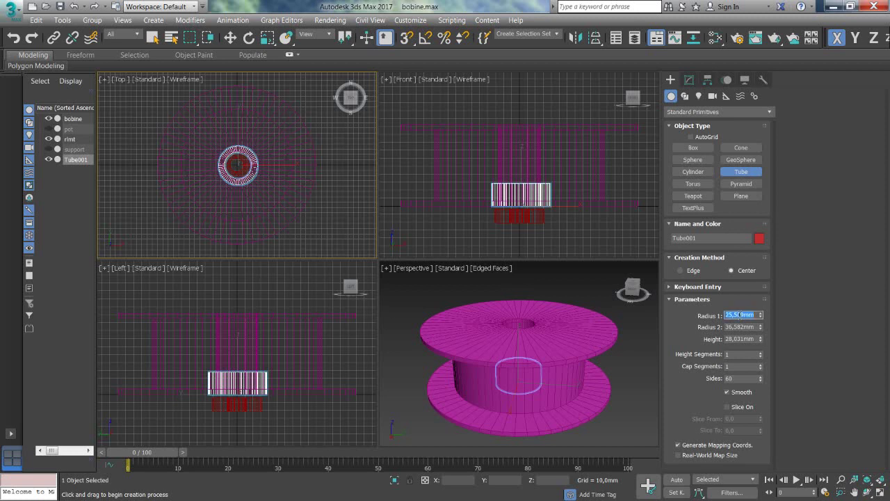
pyautogui.write('31')
pyautogui.press('Tab')
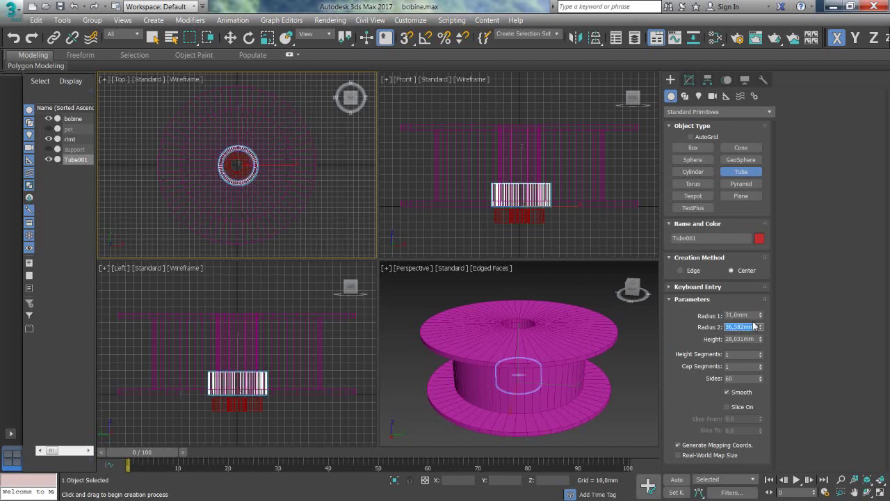
pyautogui.write('34')
pyautogui.press('Tab')
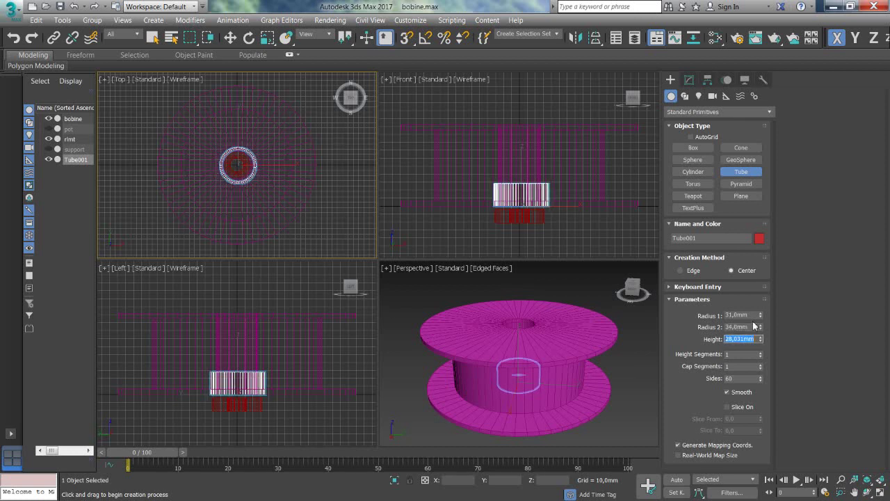
# - Give the tube 21 mm height, 2 height segments and 120 sides, then zero its X and Y
pyautogui.write('21')
pyautogui.click(760, 352)
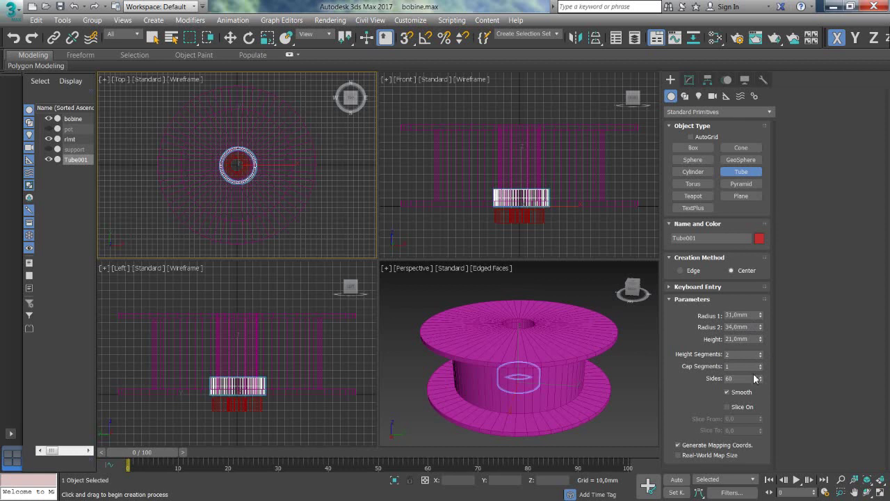
pyautogui.moveTo(748, 379); pyautogui.dragTo(713, 377)
pyautogui.write('120')
pyautogui.press('Return')
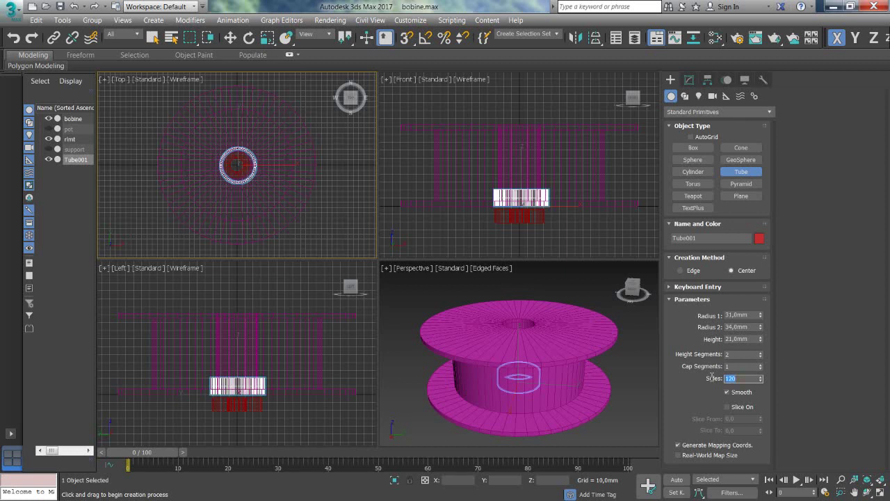
pyautogui.rightClick(562, 441)
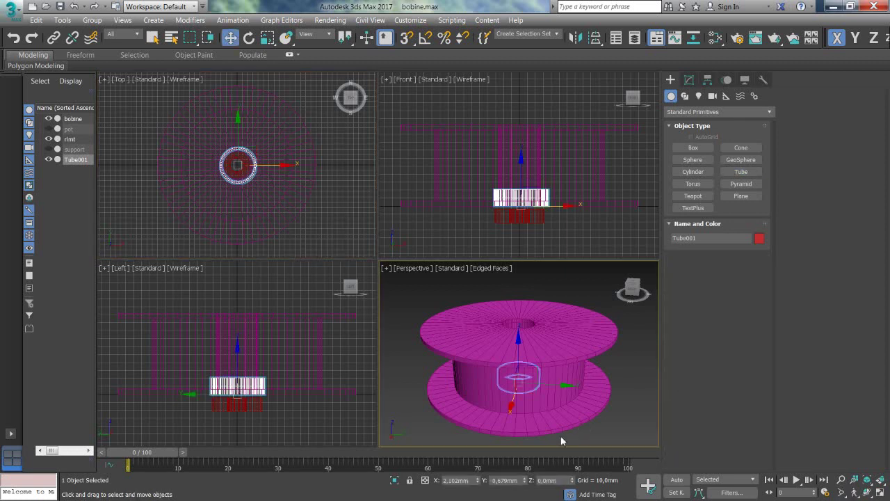
pyautogui.rightClick(478, 480)
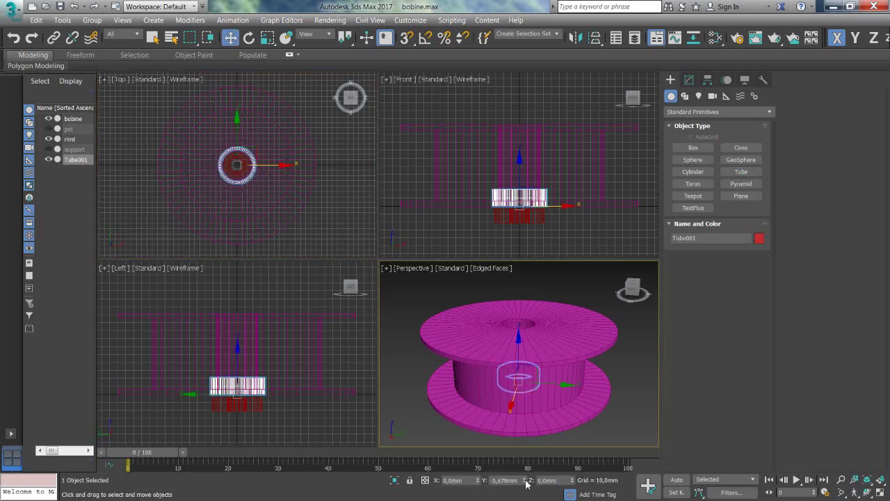
pyautogui.rightClick(525, 480)
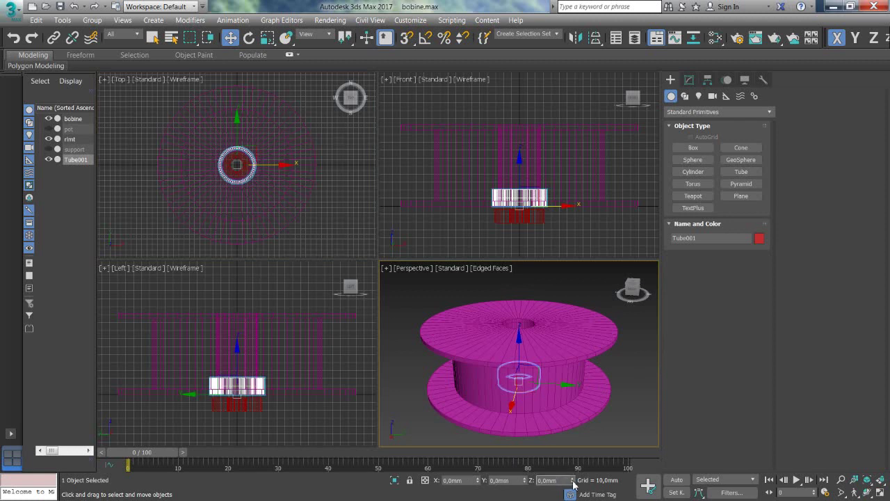
# - Set Tube001's Z position to 21 mm
pyautogui.moveTo(574, 485); pyautogui.dragTo(573, 473)
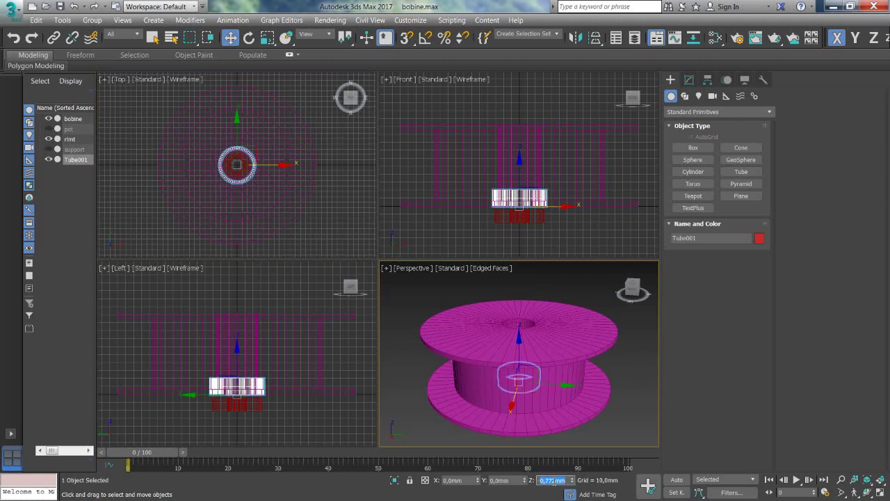
pyautogui.write('21')
pyautogui.press('Return')
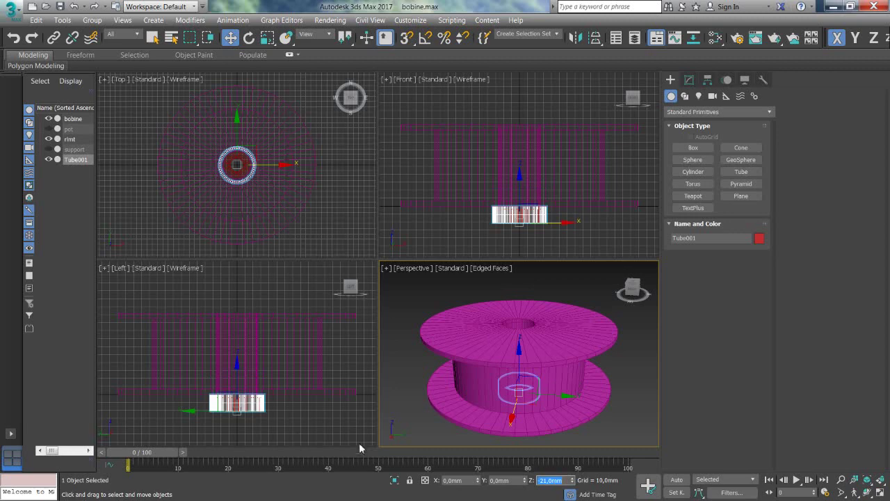
# - In the maximized Left view, reset Tube001's Y position to 0 mm after shifting it sideways
pyautogui.hotkey('alt', 'w')
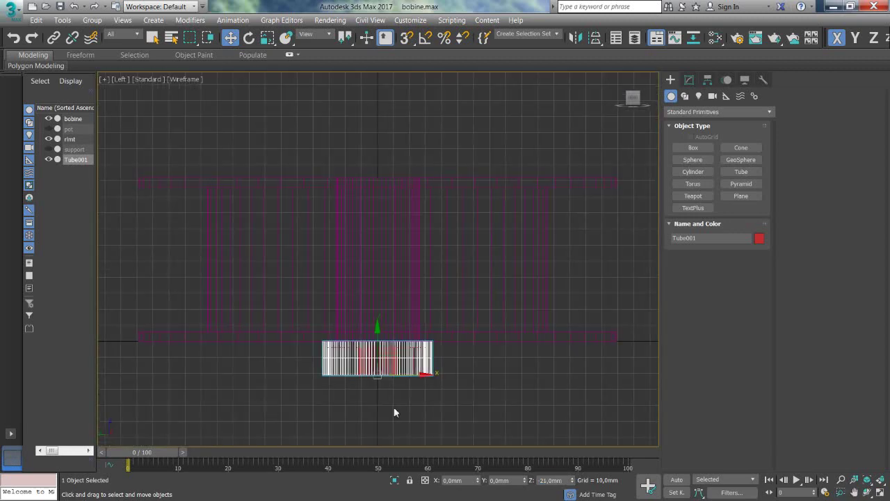
pyautogui.scroll(5, 383, 380)
pyautogui.scroll(4, 396, 372)
pyautogui.scroll(-3, 402, 357)
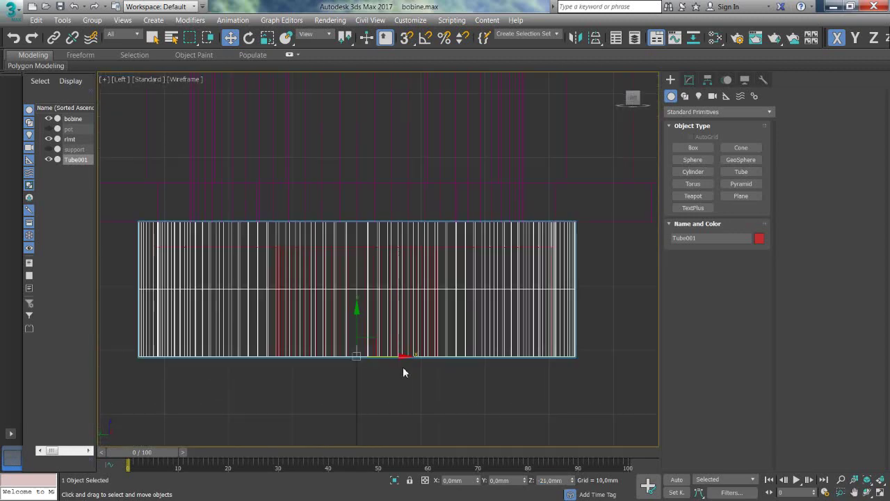
pyautogui.moveTo(401, 358); pyautogui.dragTo(341, 358)
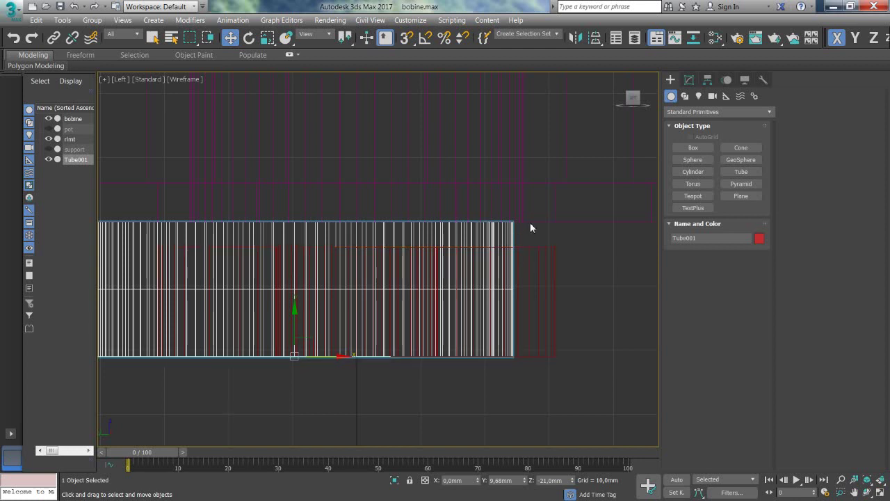
pyautogui.rightClick(525, 483)
pyautogui.scroll(-3, 464, 404)
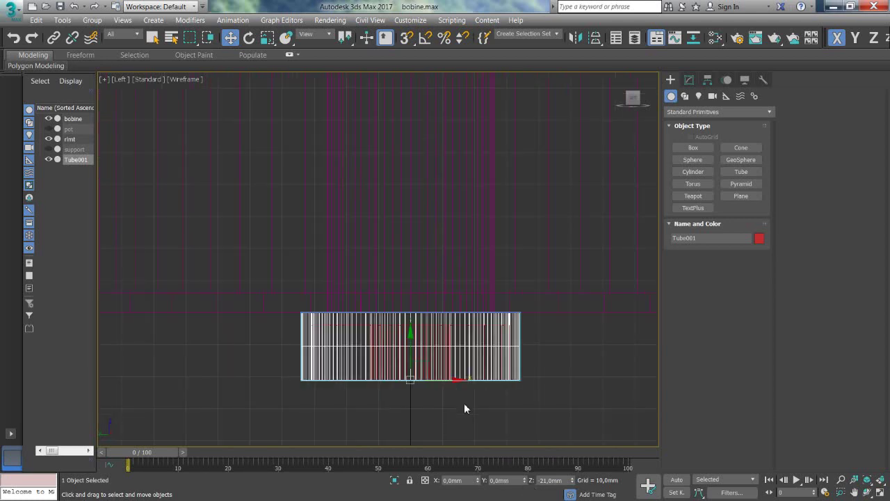
# - Hide the bobine object, zoom in on the tube, and show Tube001's Modify parameters
pyautogui.click(49, 118)
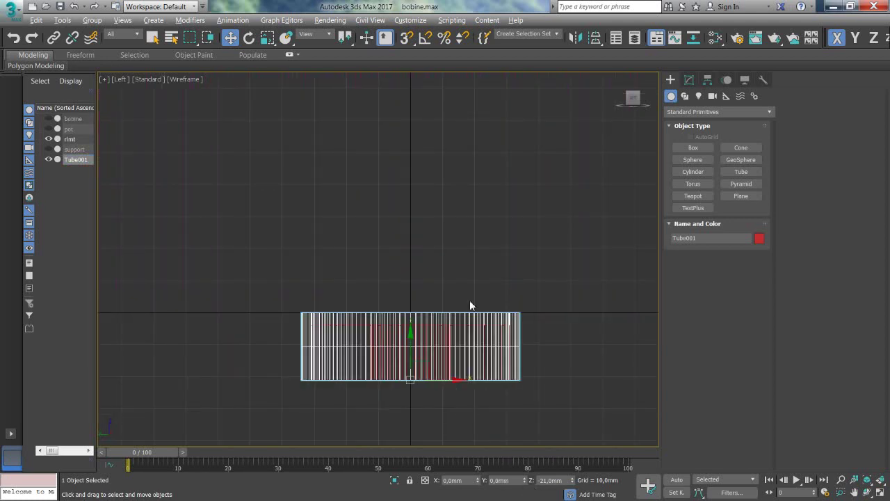
pyautogui.hotkey('alt', 'w')
pyautogui.rightClick(560, 374)
pyautogui.hotkey('alt', 'w')
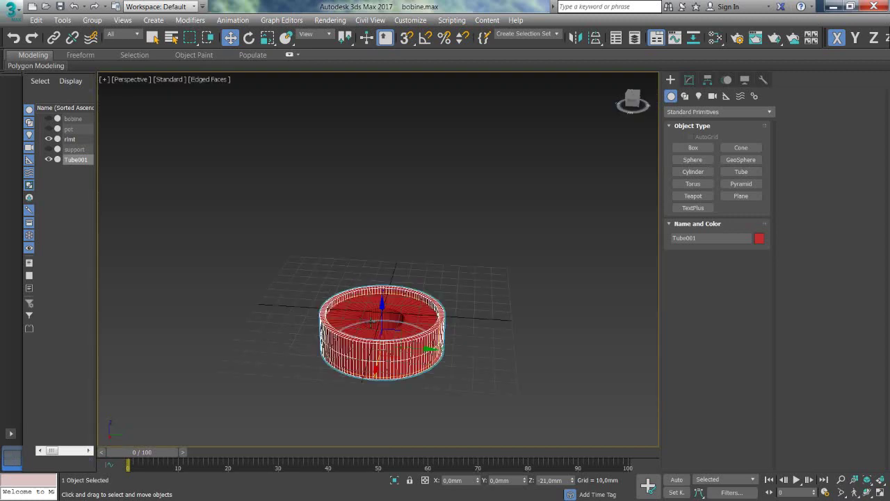
pyautogui.scroll(5, 369, 334)
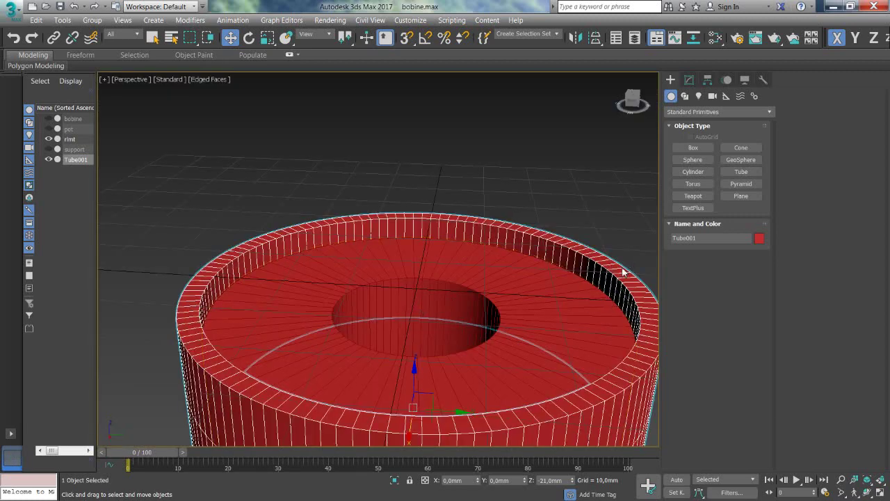
pyautogui.click(689, 79)
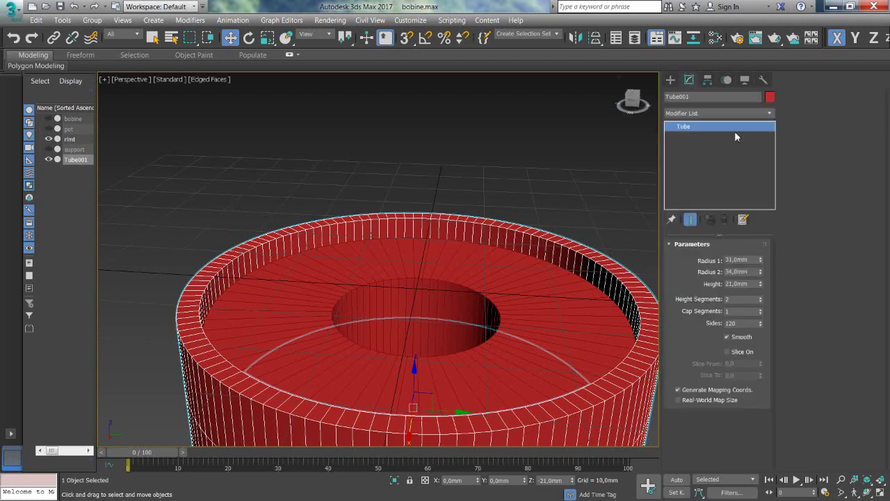
# - Add an Edit Poly modifier to Tube001 and enter Edge mode in the maximized Left view
pyautogui.click(769, 112)
pyautogui.scroll(-1, 731, 386)
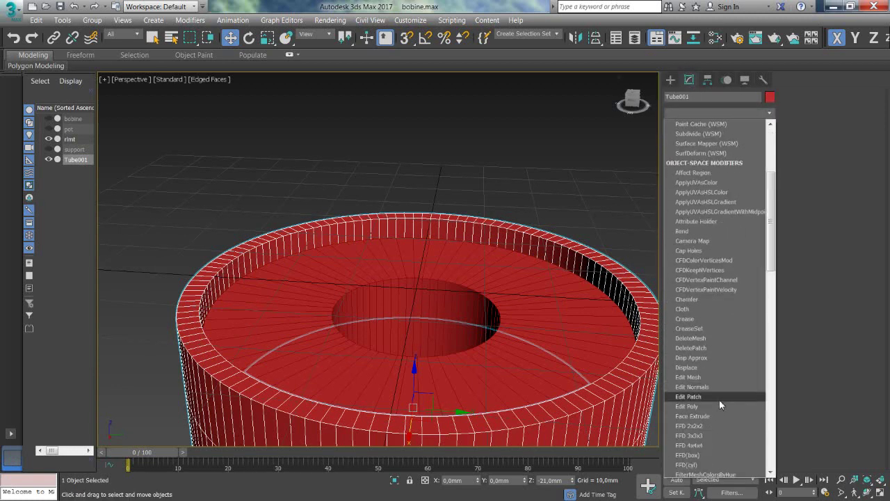
pyautogui.click(685, 413)
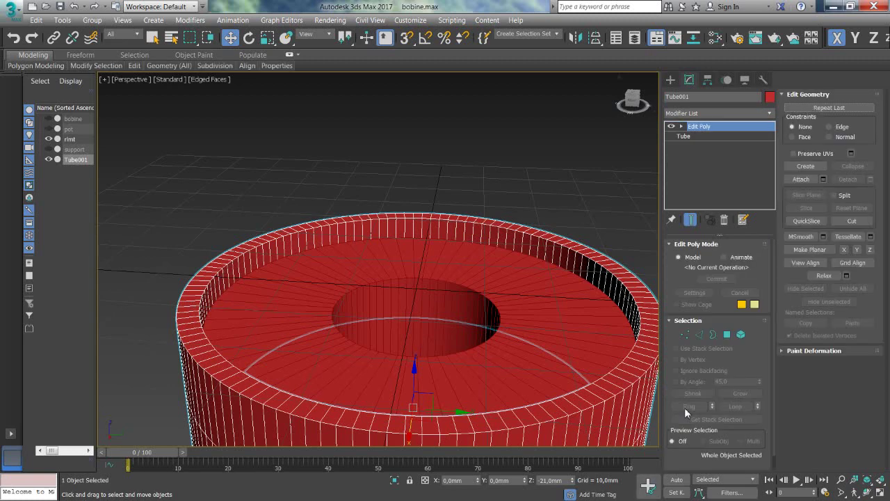
pyautogui.press('z')
pyautogui.hotkey('alt', 'w')
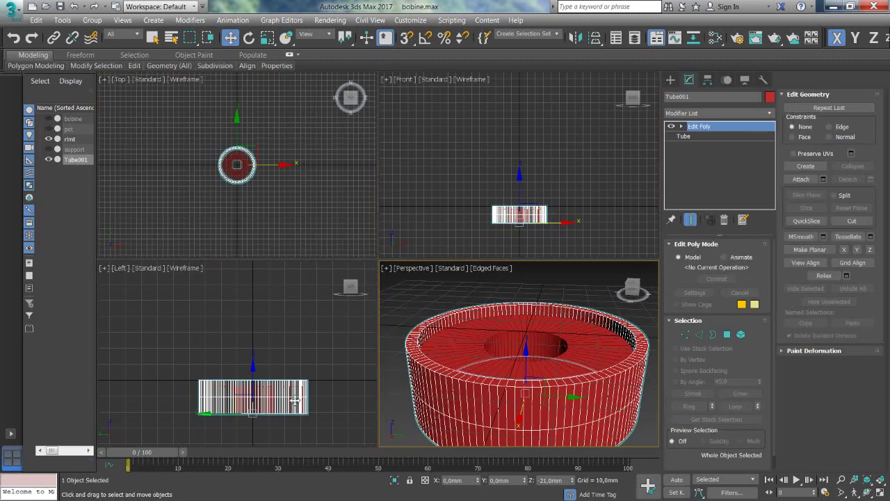
pyautogui.hotkey('alt', 'w')
pyautogui.scroll(2, 327, 349)
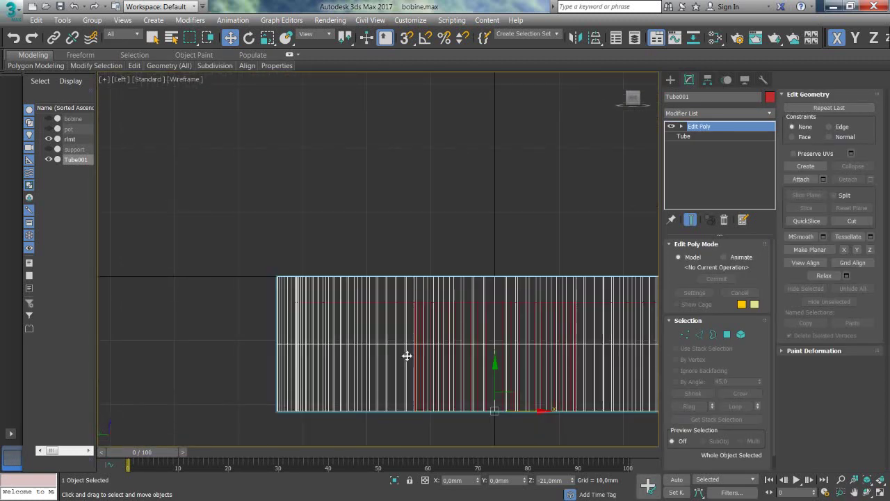
pyautogui.scroll(2, 473, 353)
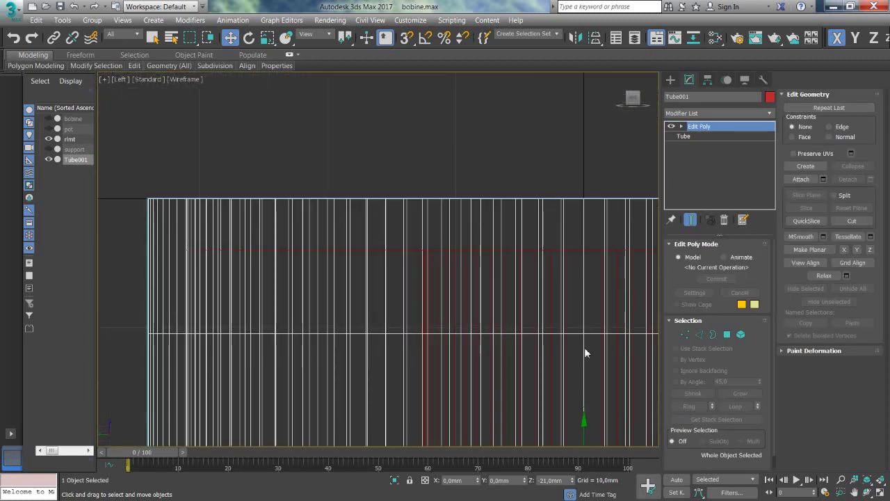
pyautogui.click(699, 334)
# - Select a full horizontal edge loop around the tube's side wall
pyautogui.click(422, 333)
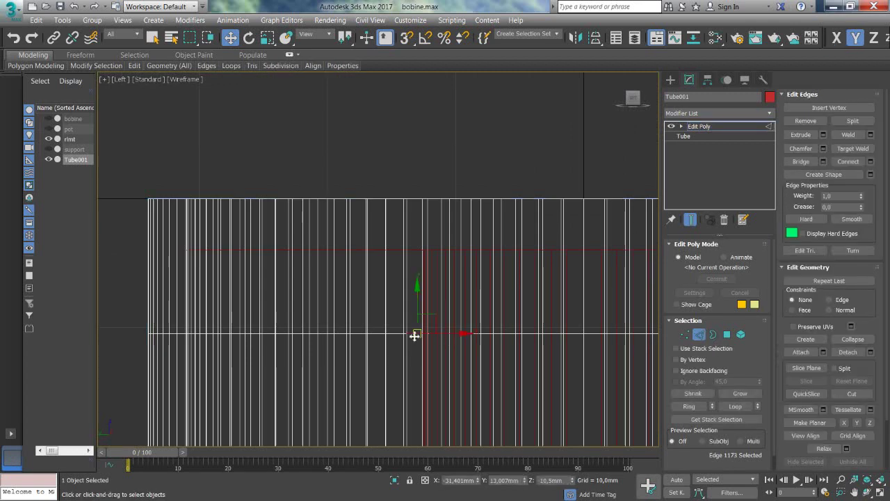
pyautogui.scroll(-1, 424, 352)
pyautogui.hotkey('alt', 'w')
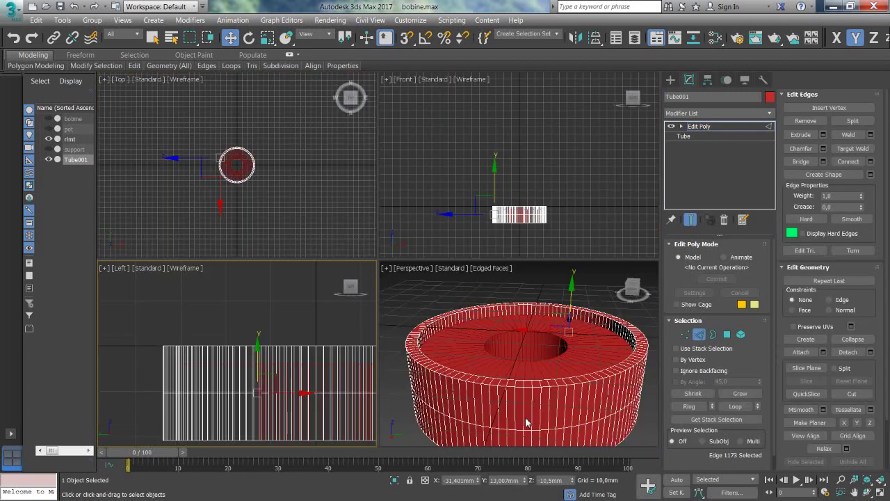
pyautogui.middleClick(523, 393)
pyautogui.moveTo(522, 394); pyautogui.dragTo(509, 380, button='middle')
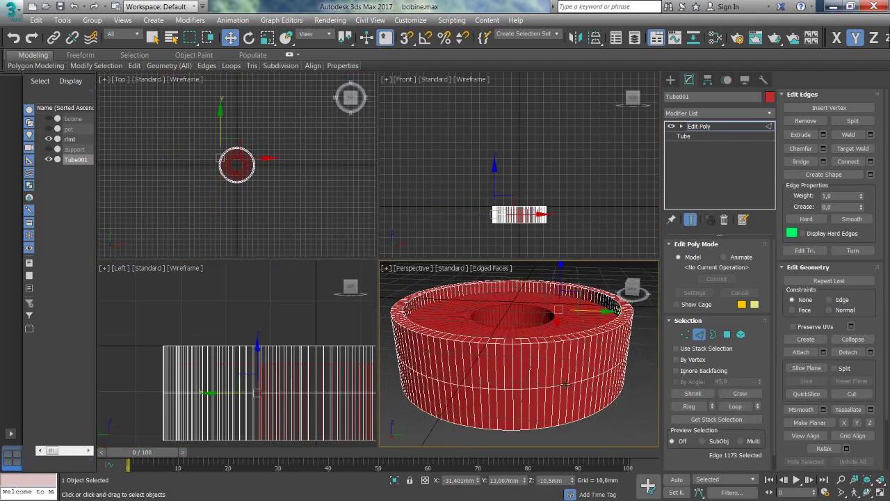
pyautogui.click(730, 406)
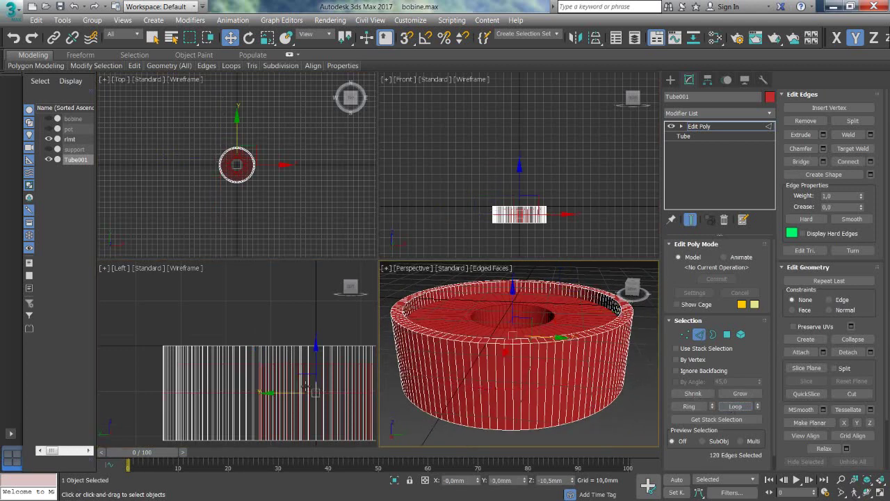
pyautogui.middleClick(315, 345)
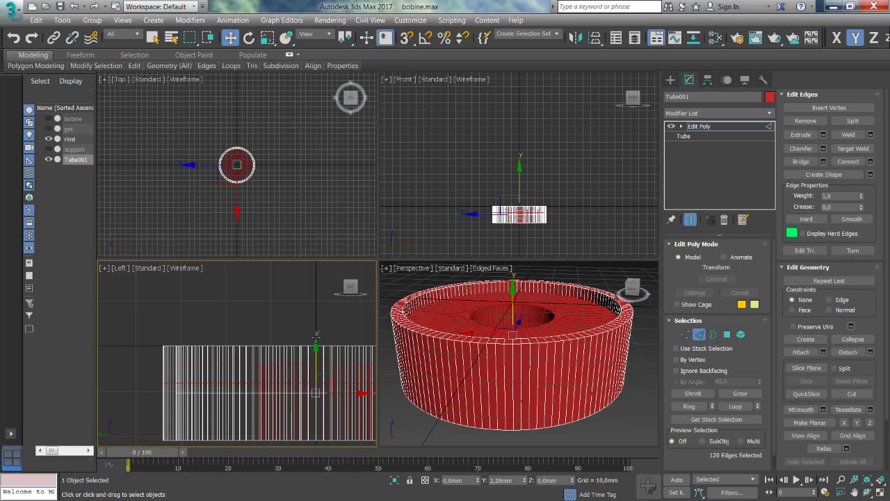
pyautogui.click(265, 392)
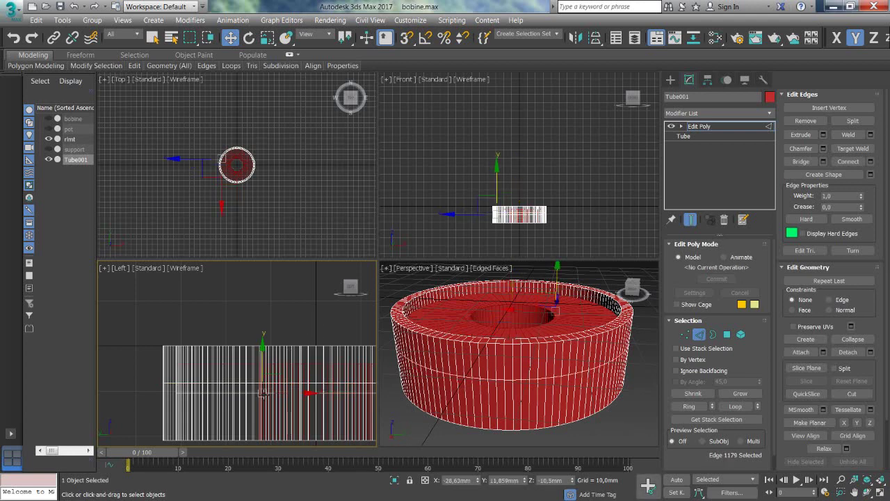
pyautogui.click(735, 407)
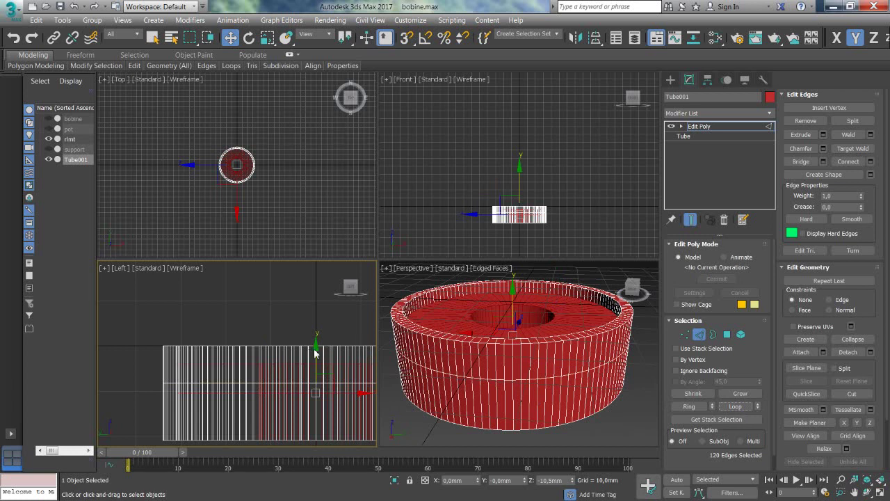
# - Move the 120-edge loop along the wall to Z -3.882 mm
pyautogui.moveTo(316, 350); pyautogui.dragTo(328, 317)
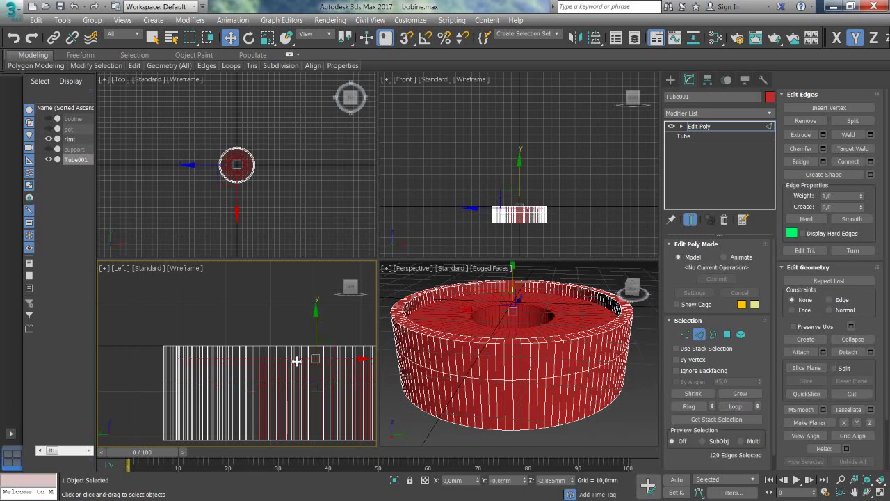
pyautogui.scroll(2, 294, 360)
pyautogui.scroll(2, 294, 359)
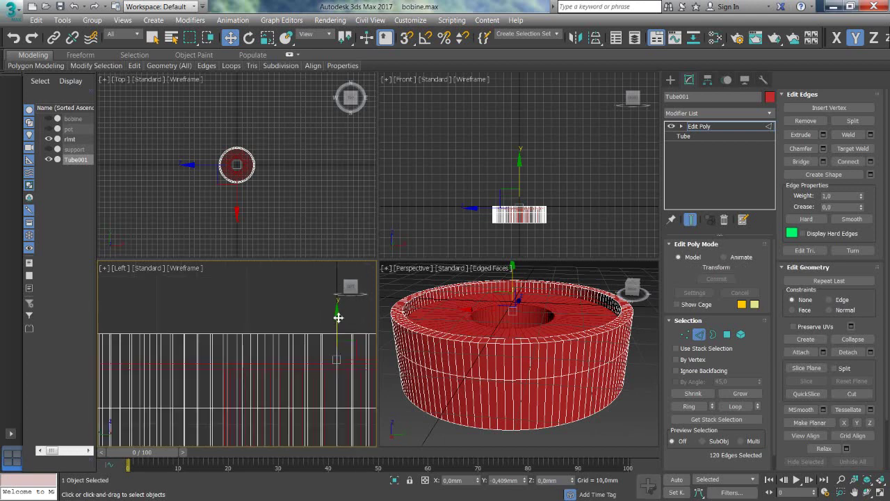
pyautogui.moveTo(339, 313); pyautogui.dragTo(338, 323)
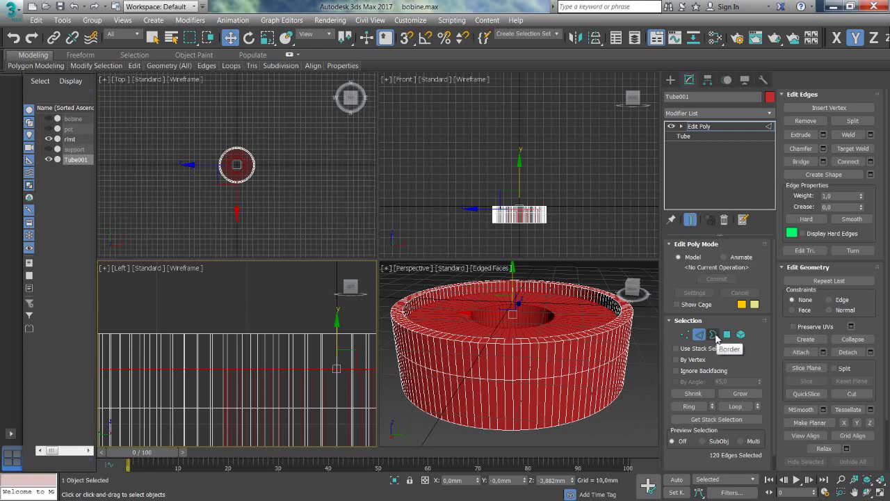
# - Select the loop of polygons on Tube001's inner top rim and delete it, leaving an open border
pyautogui.press('4')
pyautogui.hotkey('alt', 'w')
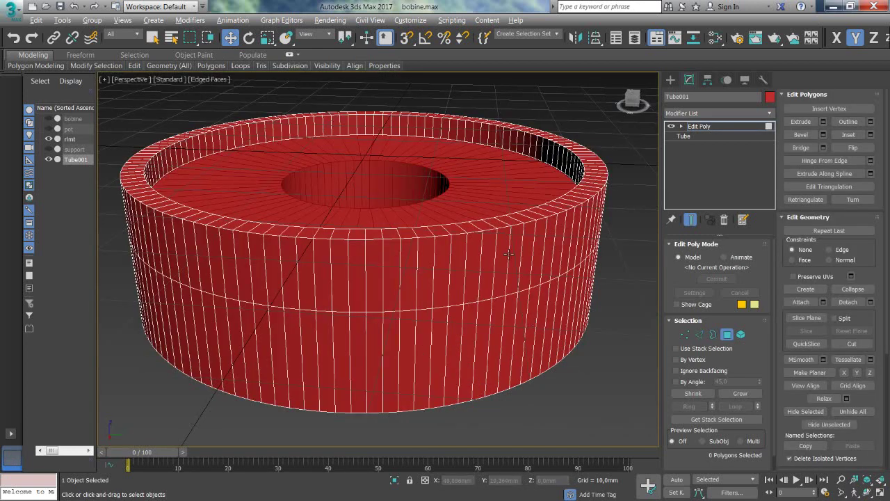
pyautogui.click(504, 135)
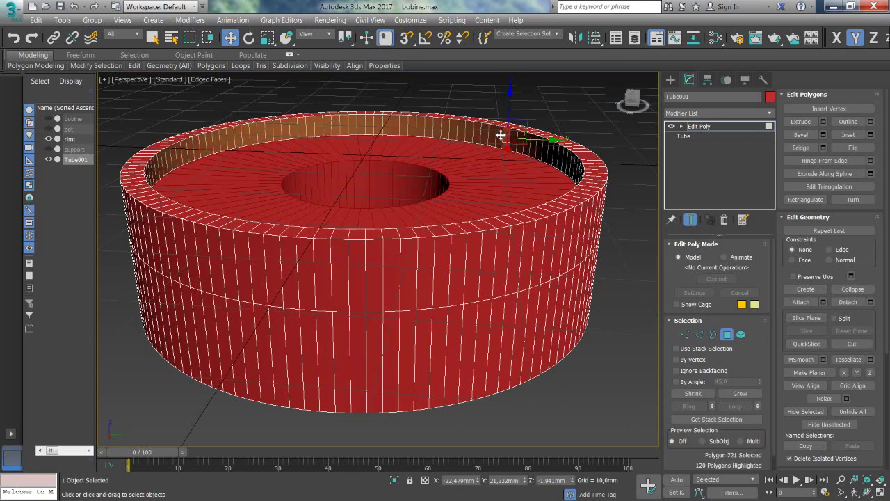
pyautogui.keyDown('shift'); pyautogui.click(501, 135); pyautogui.keyUp('shift')
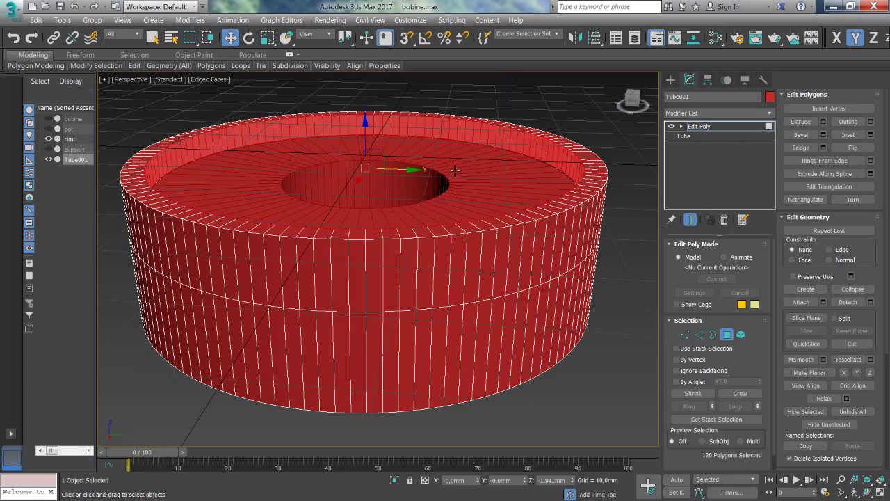
pyautogui.press('Delete')
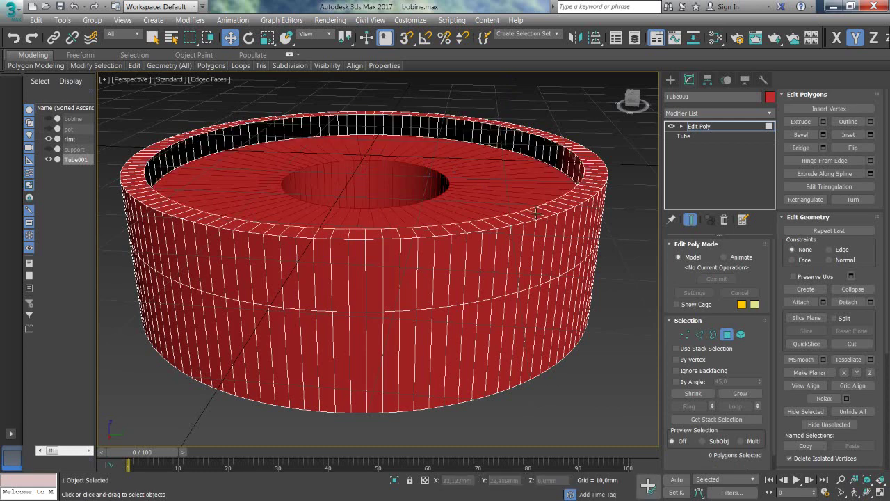
pyautogui.click(713, 338)
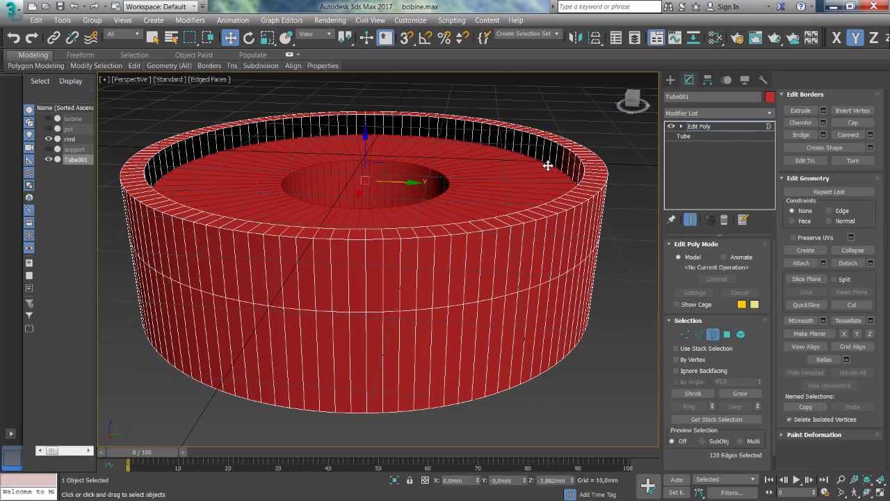
pyautogui.hotkey('alt', 'w')
pyautogui.hotkey('alt', 'w')
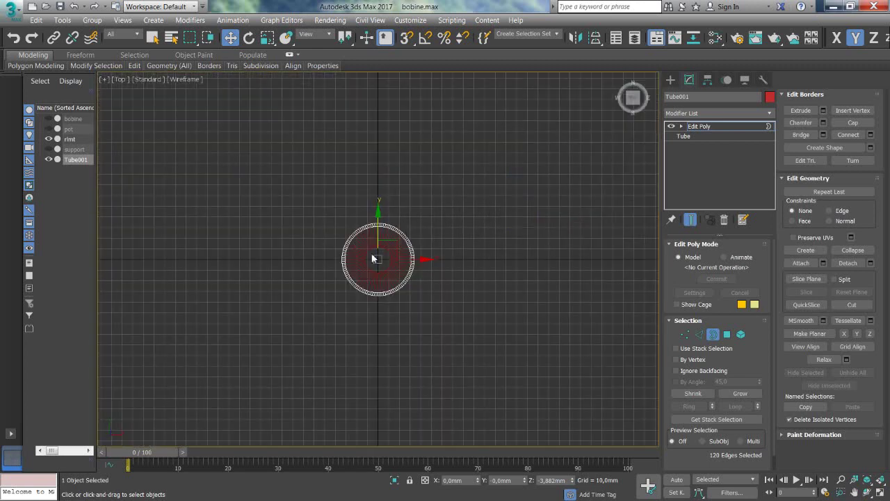
# - Scale the selected border ring inward to about 88%
pyautogui.scroll(3, 372, 258)
pyautogui.scroll(5, 372, 258)
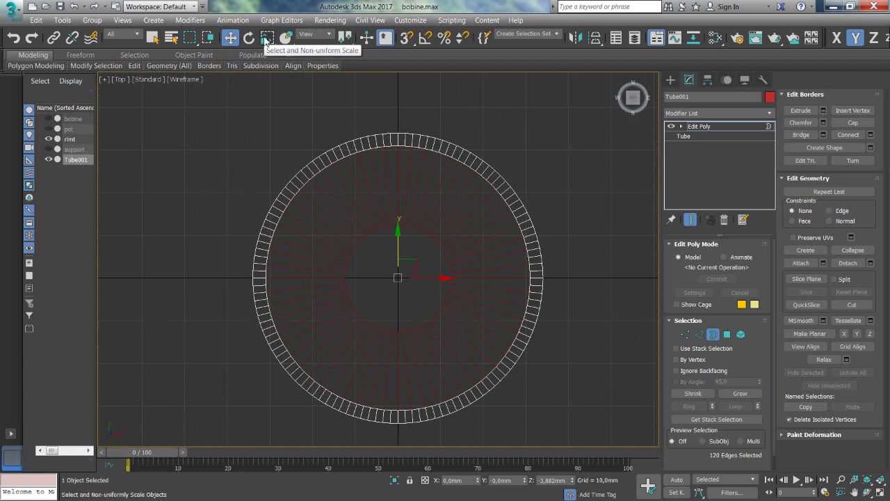
pyautogui.click(266, 39)
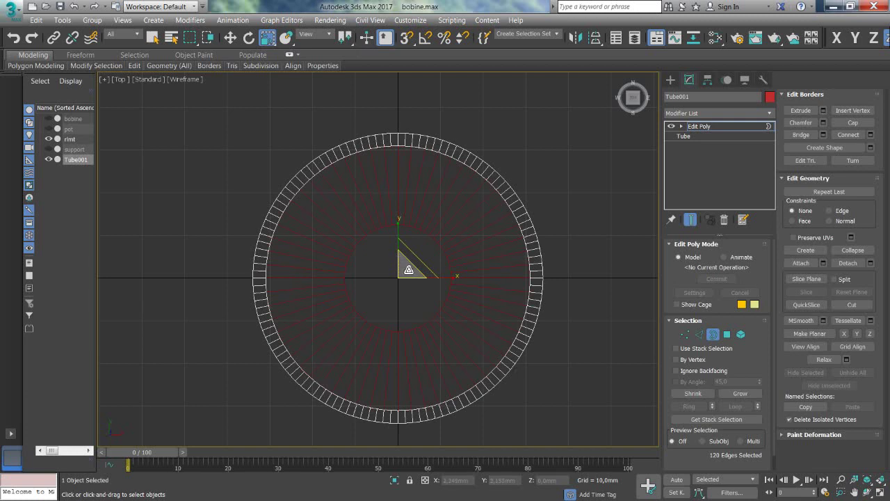
pyautogui.moveTo(409, 269); pyautogui.dragTo(408, 274)
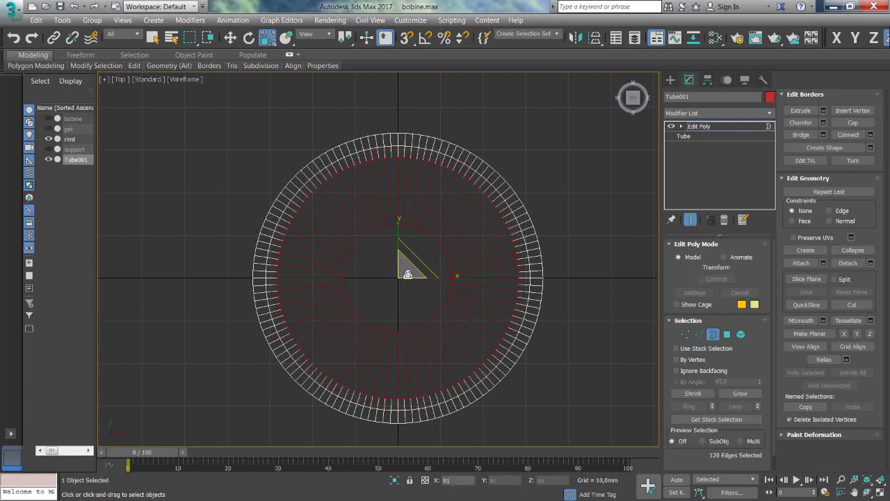
pyautogui.moveTo(407, 275); pyautogui.dragTo(408, 277)
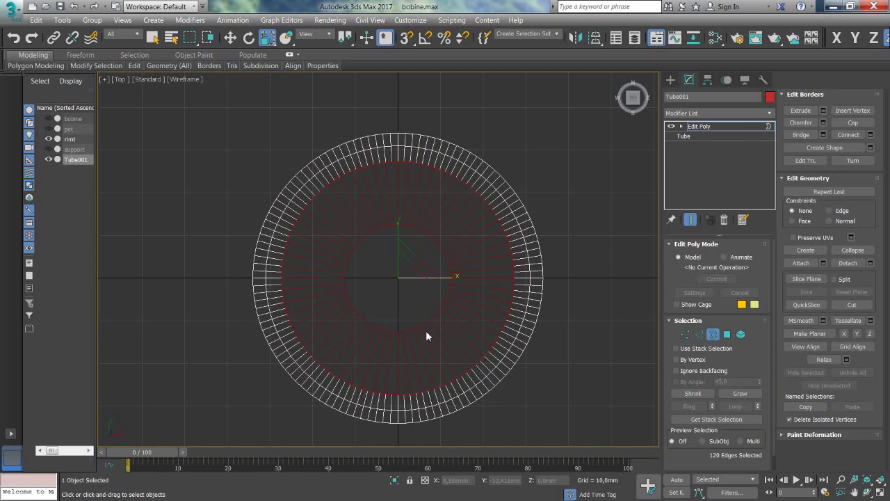
# - In the Left view, move the border edges slightly up along Z to about -3,641mm
pyautogui.hotkey('alt', 'w')
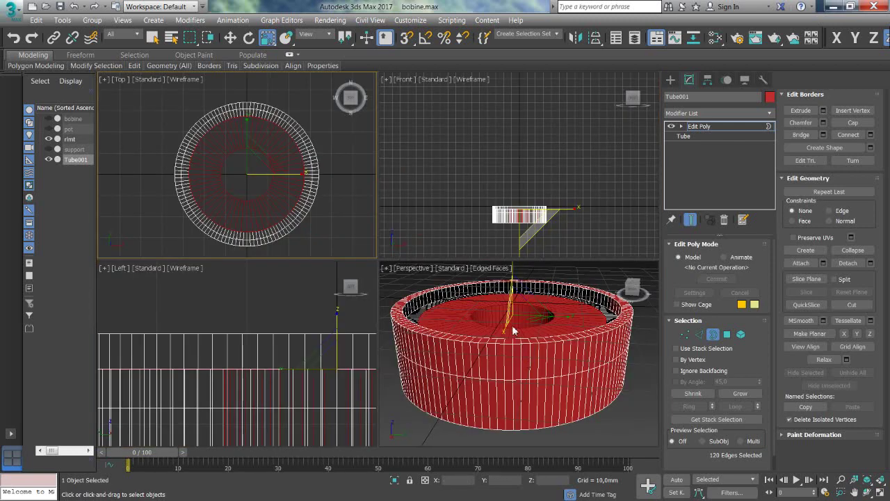
pyautogui.scroll(3, 486, 309)
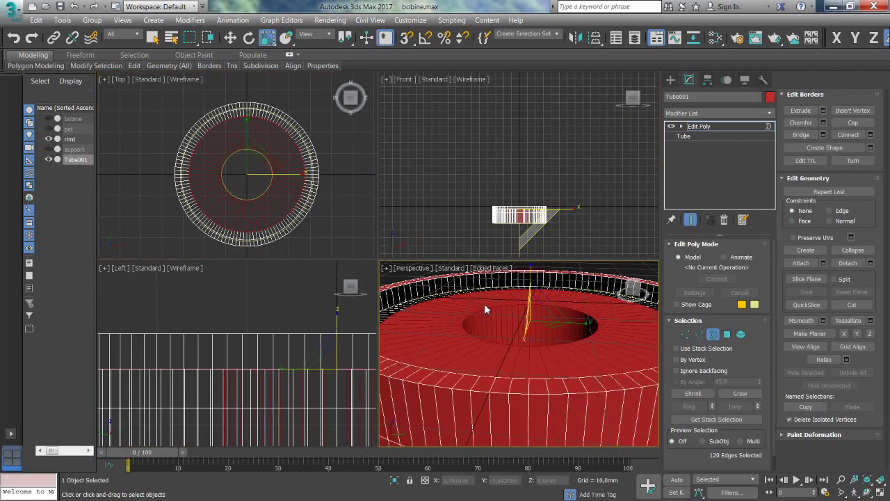
pyautogui.keyDown('alt'); pyautogui.moveTo(484, 314); pyautogui.dragTo(508, 348, button='middle'); pyautogui.keyUp('alt')
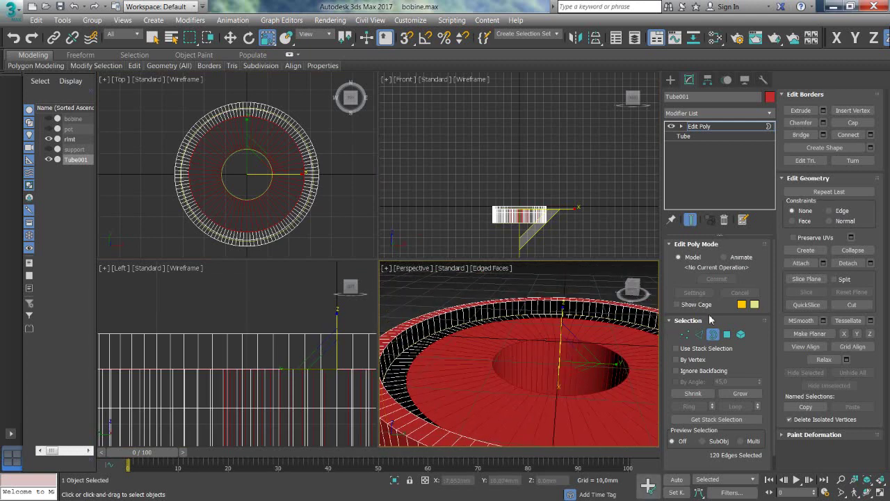
pyautogui.rightClick(330, 363)
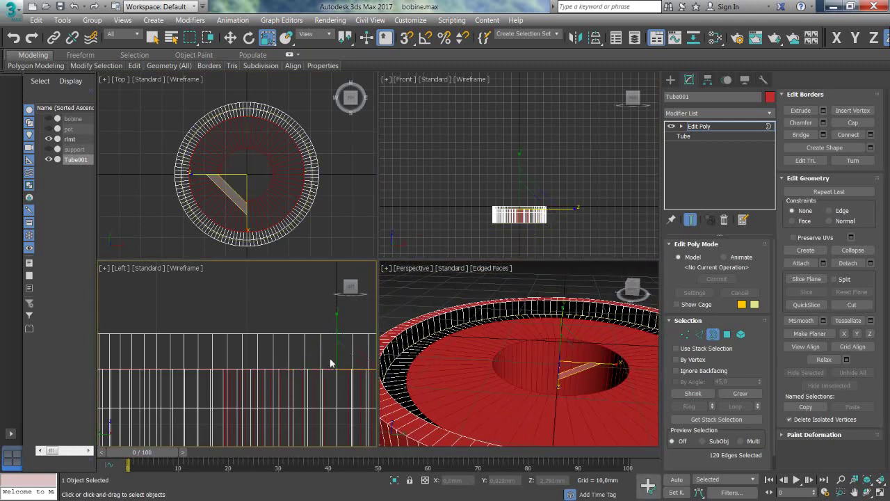
pyautogui.hotkey('alt', 'p')
pyautogui.press('w')
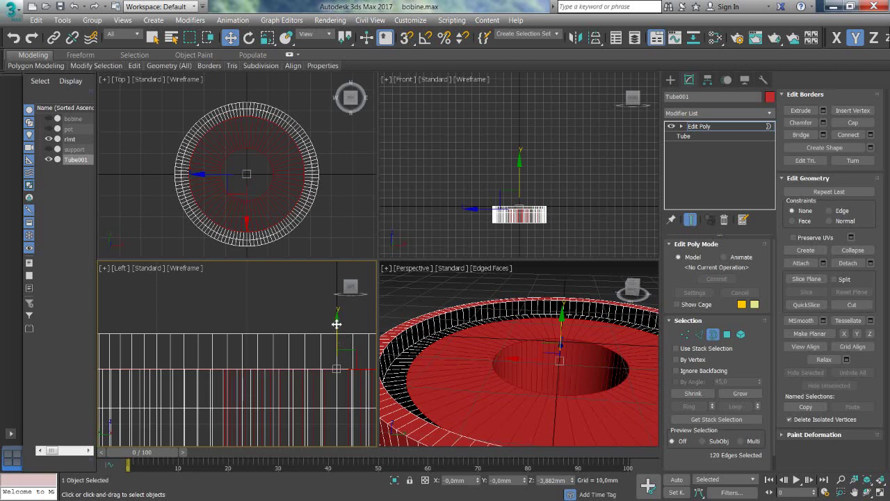
pyautogui.moveTo(337, 322); pyautogui.dragTo(339, 310)
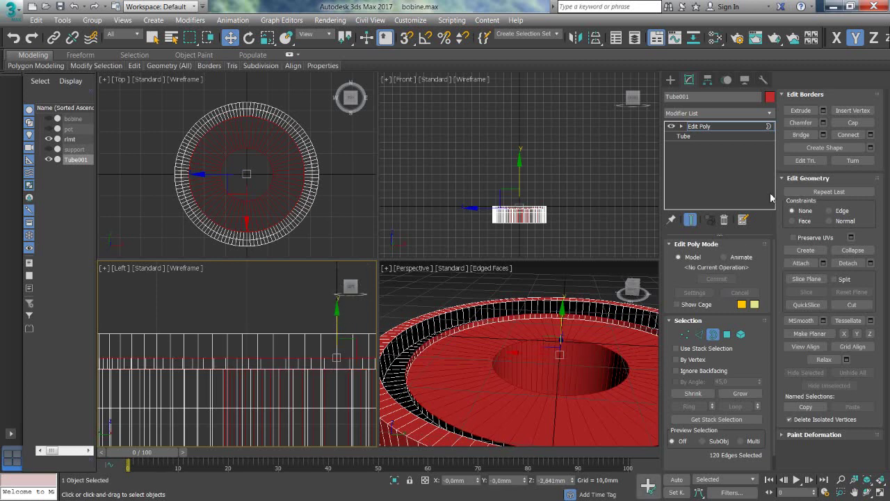
# - Close Tube001's raised top border with a Cap face, then hide the rimt object
pyautogui.click(850, 123)
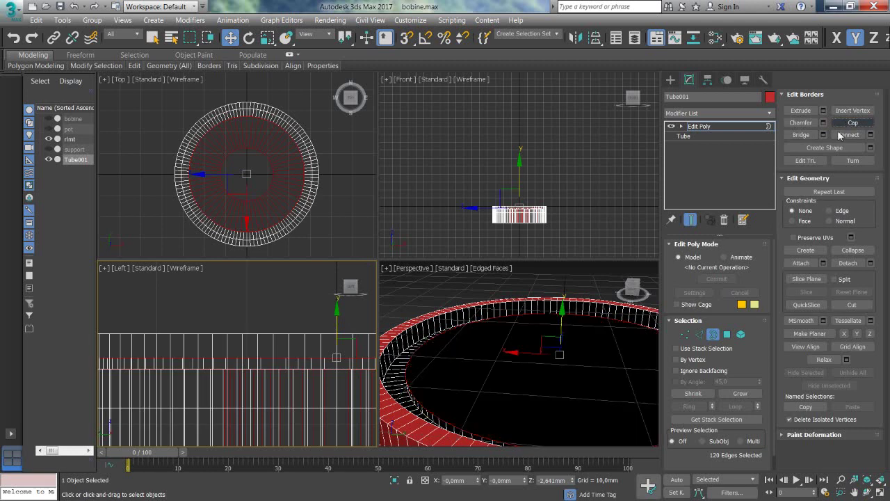
pyautogui.rightClick(543, 304)
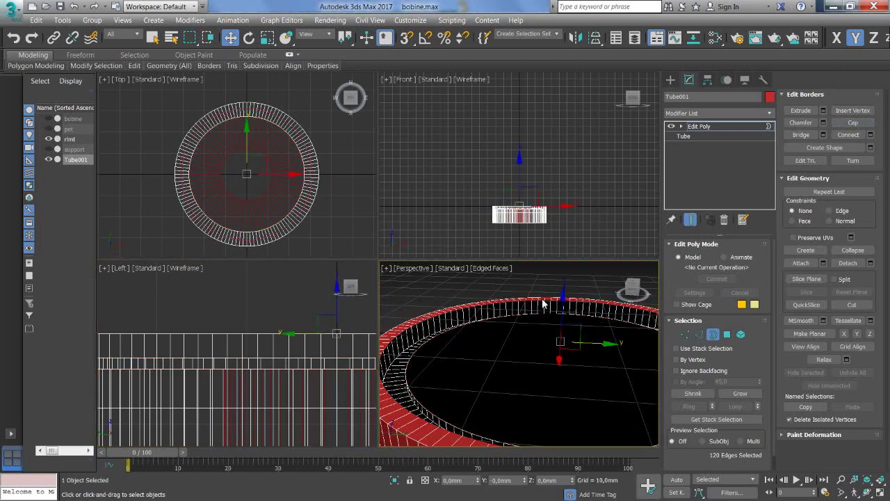
pyautogui.click(846, 125)
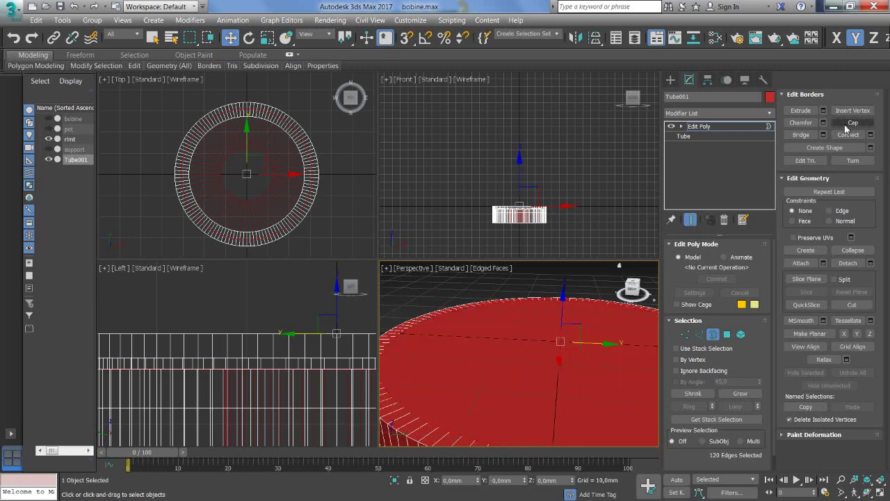
pyautogui.scroll(-5, 484, 385)
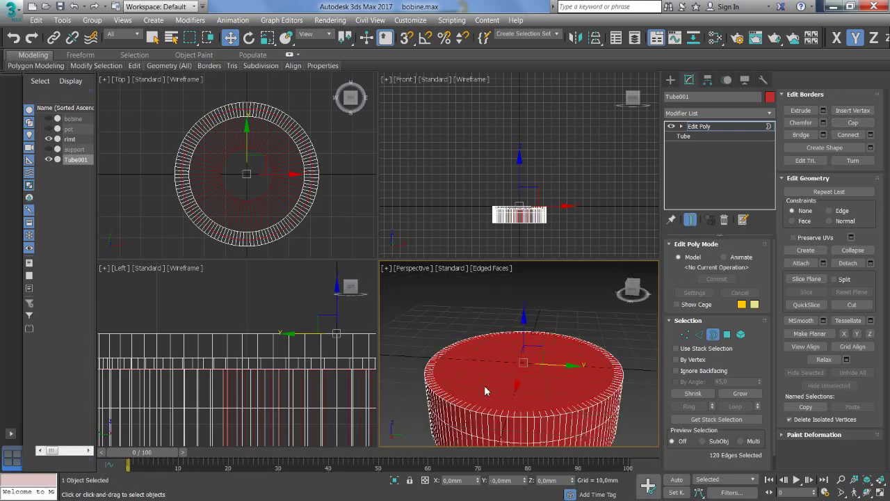
pyautogui.keyDown('alt'); pyautogui.moveTo(564, 384); pyautogui.dragTo(543, 320, button='middle'); pyautogui.keyUp('alt')
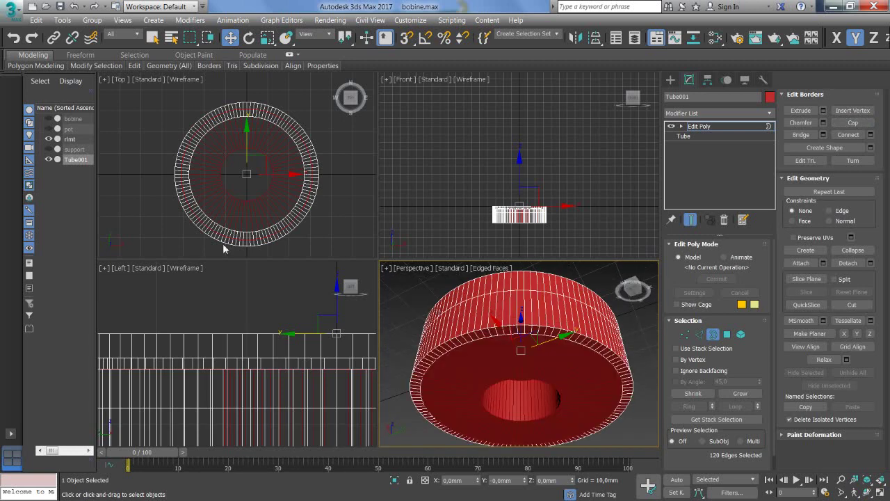
pyautogui.click(49, 140)
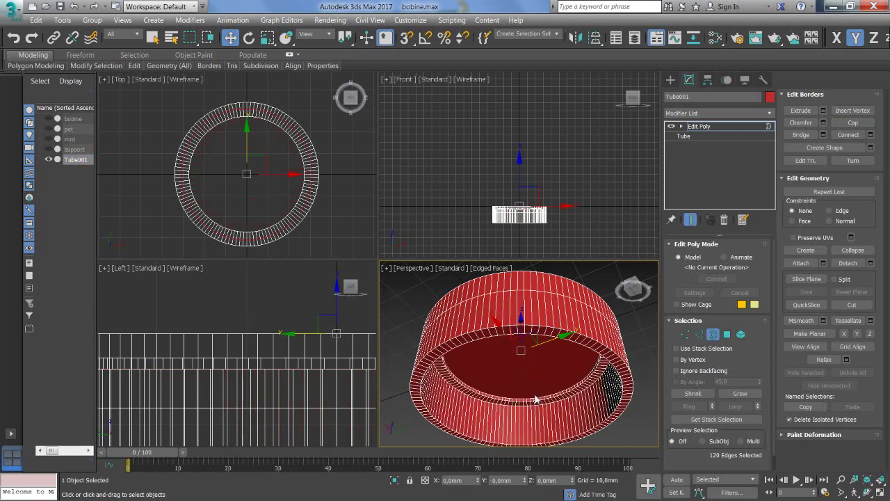
pyautogui.keyDown('alt'); pyautogui.moveTo(535, 399); pyautogui.dragTo(542, 379, button='middle'); pyautogui.keyUp('alt')
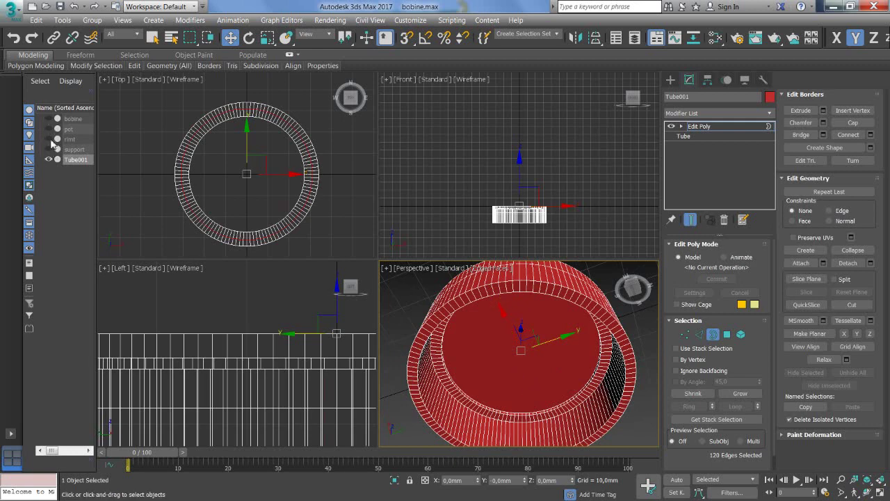
# - Make the rimt and bobine objects visible again
pyautogui.click(50, 139)
pyautogui.click(49, 119)
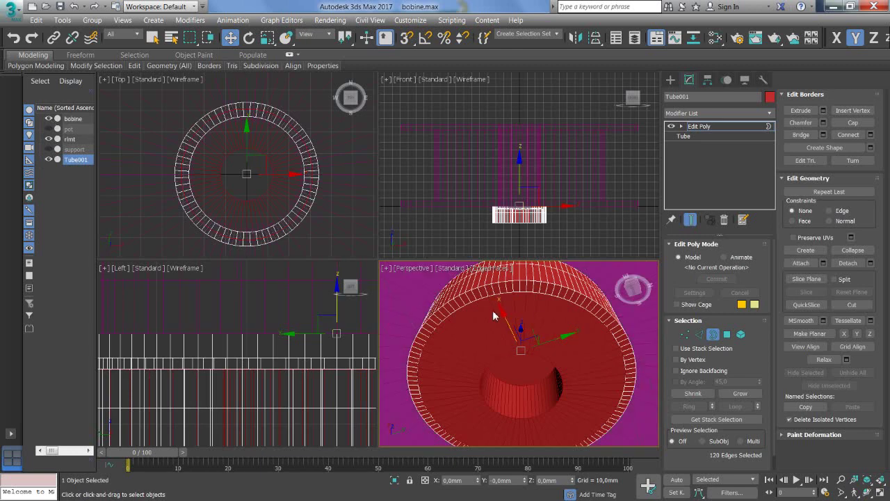
pyautogui.scroll(-3, 491, 322)
pyautogui.scroll(-3, 491, 324)
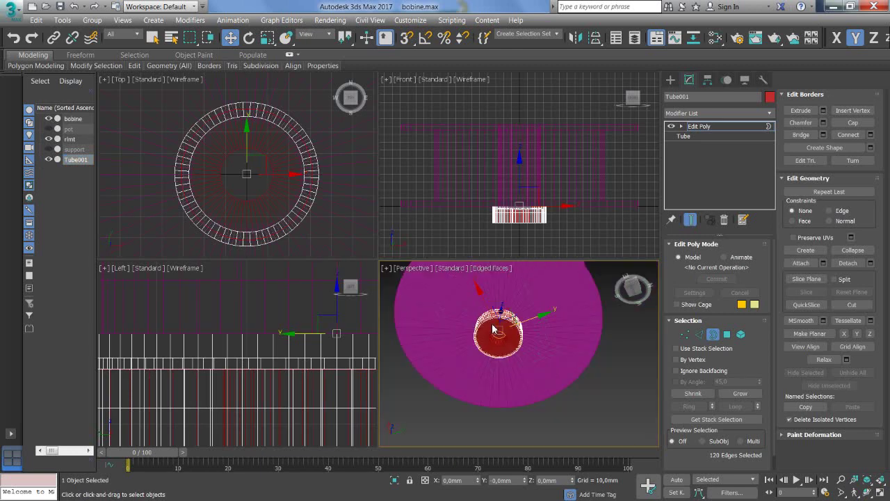
pyautogui.moveTo(493, 329)
pyautogui.keyDown('alt'); pyautogui.mouseDown(button='middle')
pyautogui.moveTo(505, 388)
pyautogui.moveTo(499, 394)
pyautogui.mouseUp(button='middle'); pyautogui.keyUp('alt')
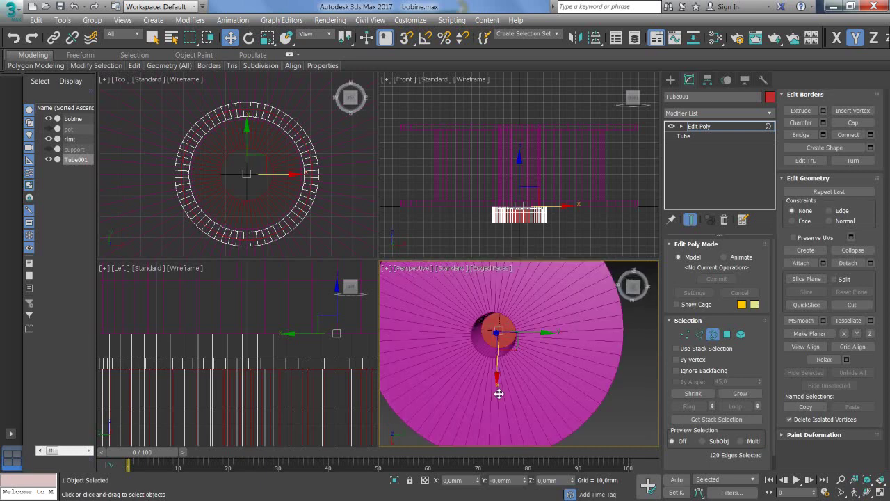
# - Inset Tube001's central cap polygon by 5,365mm
pyautogui.click(726, 335)
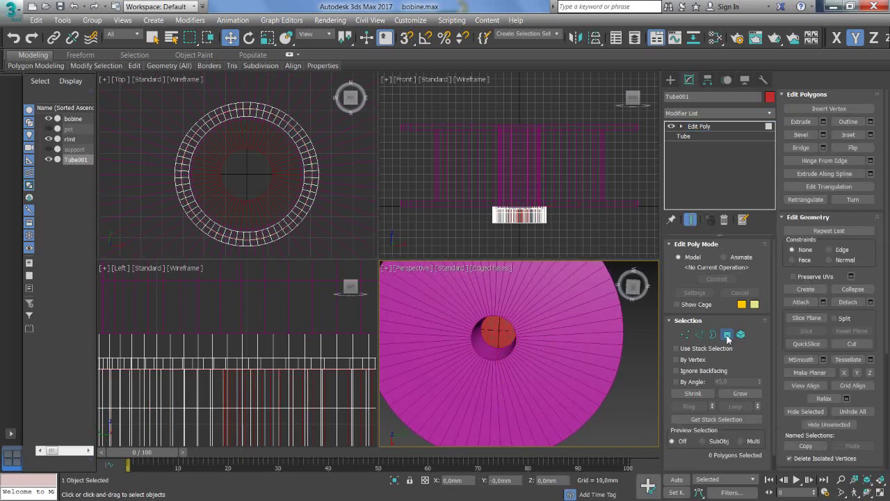
pyautogui.click(496, 335)
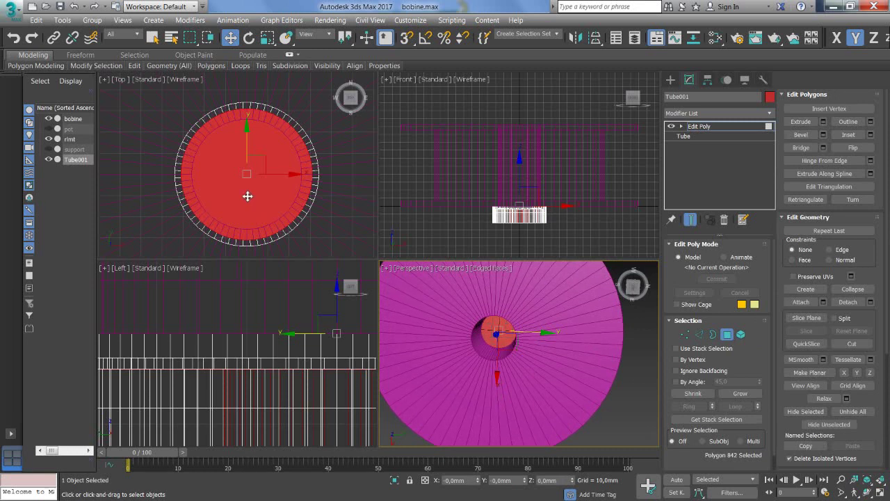
pyautogui.rightClick(212, 166)
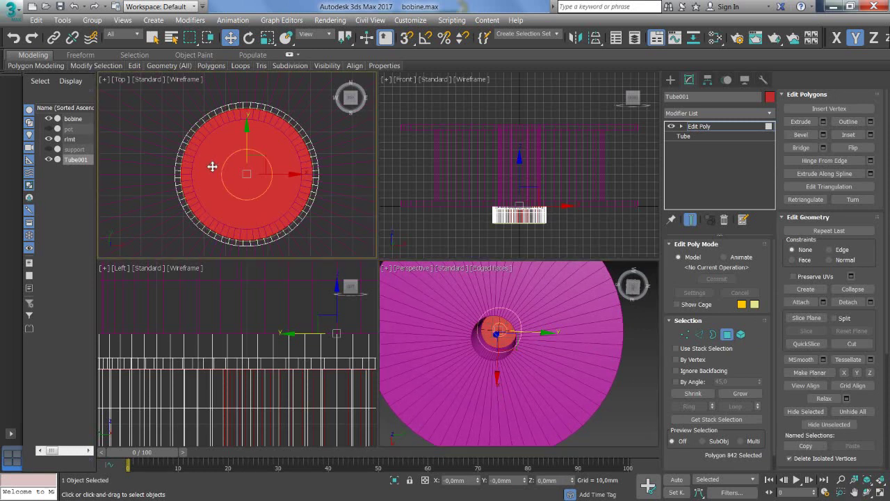
pyautogui.press('F3')
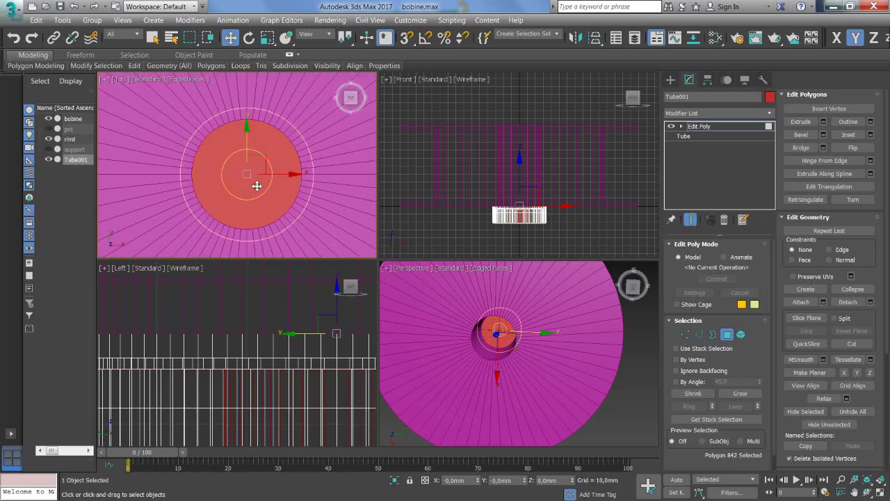
pyautogui.scroll(2, 257, 186)
pyautogui.scroll(2, 252, 187)
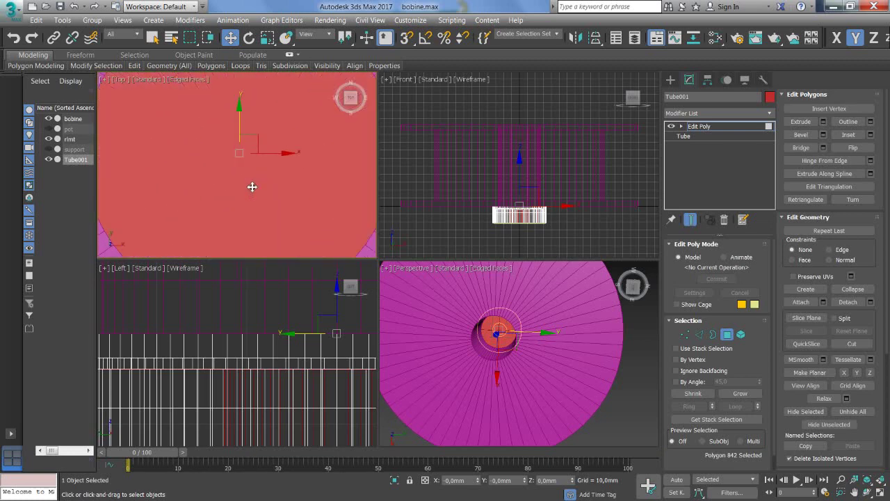
pyautogui.click(871, 136)
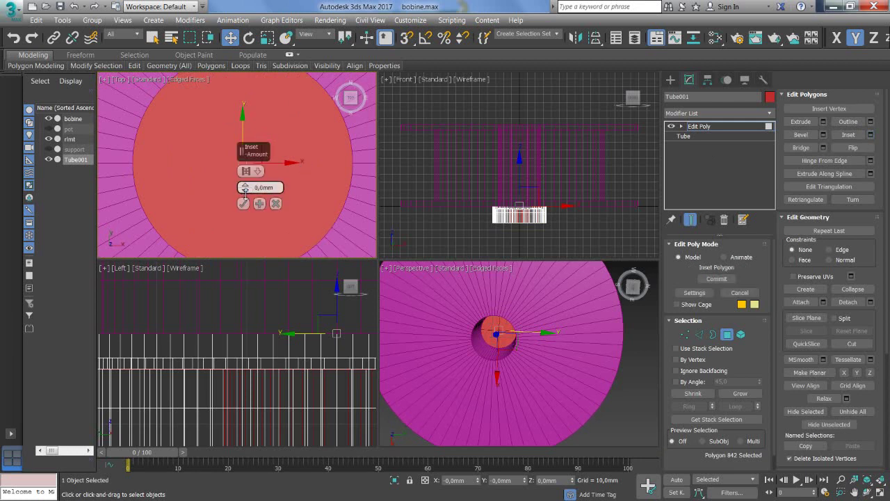
pyautogui.moveTo(245, 188)
pyautogui.mouseDown()
pyautogui.moveTo(248, 154)
pyautogui.moveTo(249, 164)
pyautogui.mouseUp()
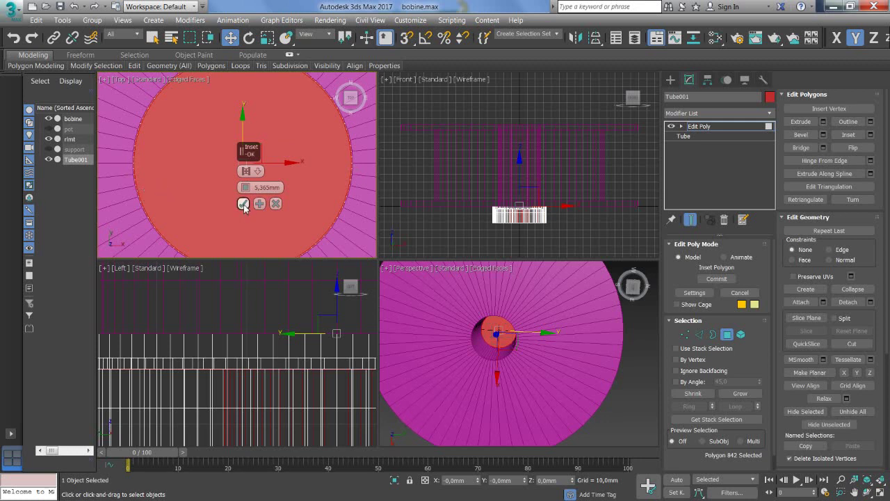
pyautogui.click(242, 203)
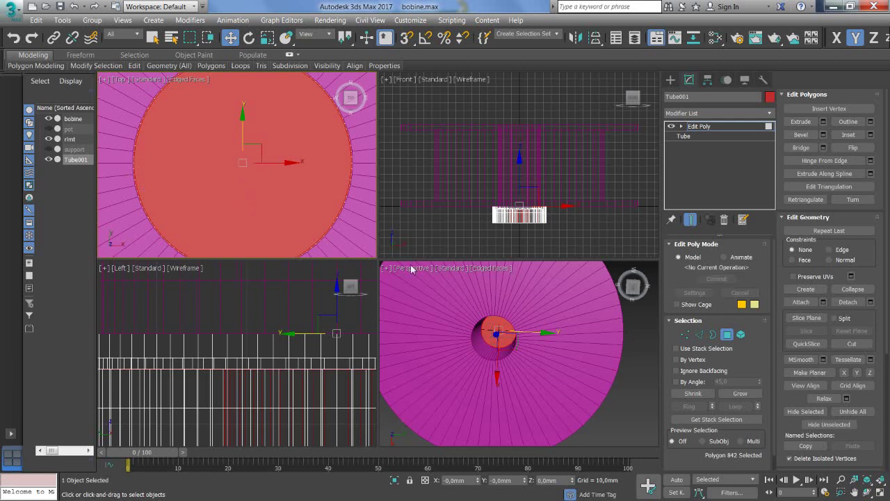
# - Extrude the inset central polygon 15 mm upward to form the hub
pyautogui.click(821, 122)
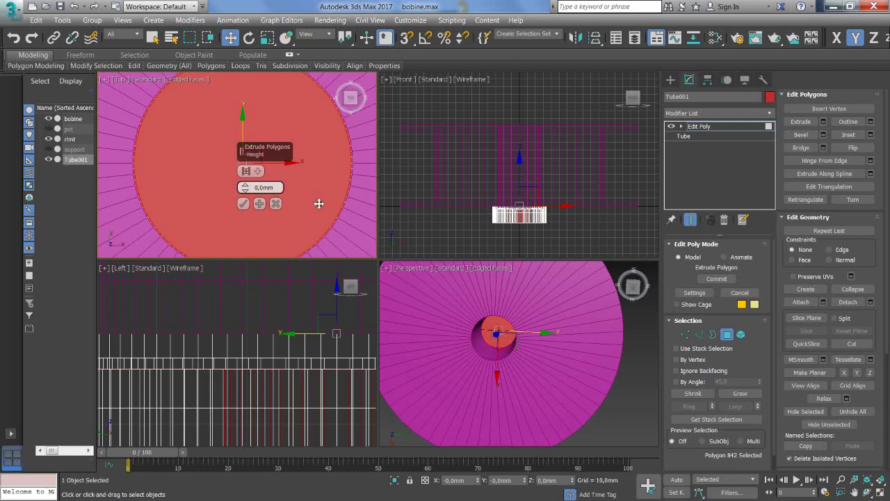
pyautogui.write('15')
pyautogui.press('Return')
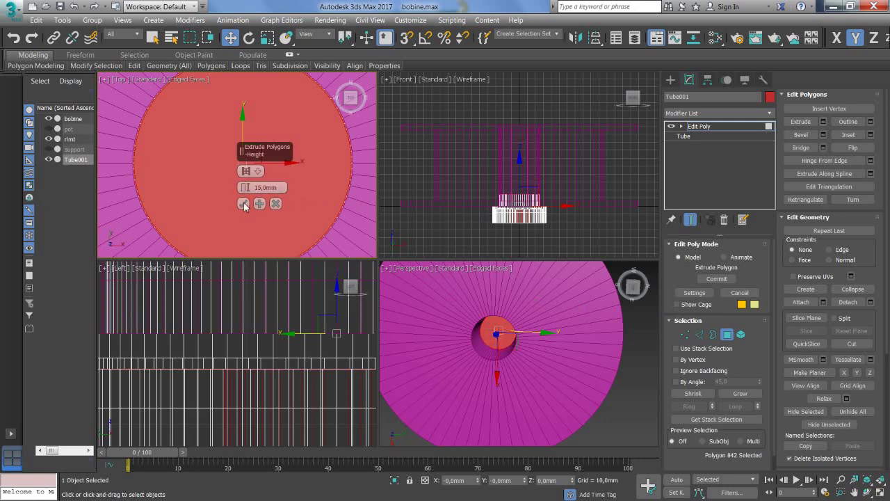
pyautogui.click(244, 204)
pyautogui.scroll(-2, 292, 315)
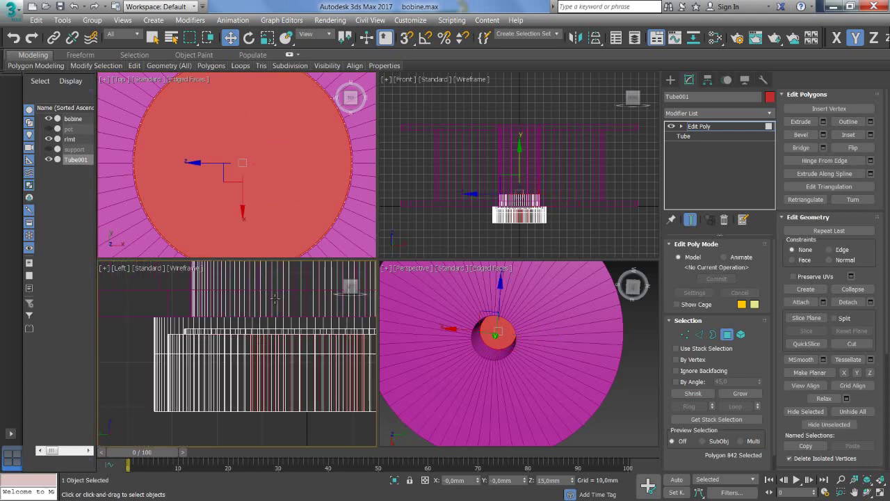
pyautogui.scroll(-2, 292, 314)
pyautogui.scroll(-1, 292, 314)
pyautogui.scroll(-1, 292, 314)
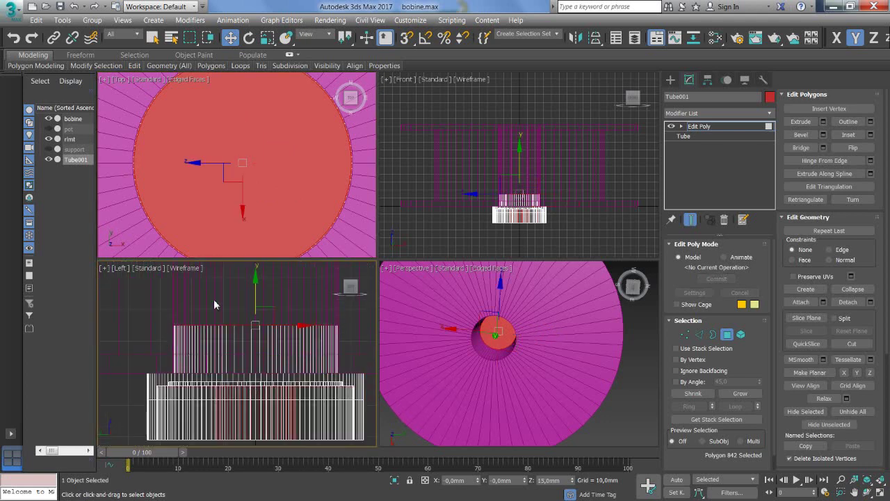
pyautogui.scroll(-4, 214, 300)
# - Recentre the Left view and enter the new name alesage for Tube001
pyautogui.moveTo(272, 328); pyautogui.dragTo(278, 383, button='middle')
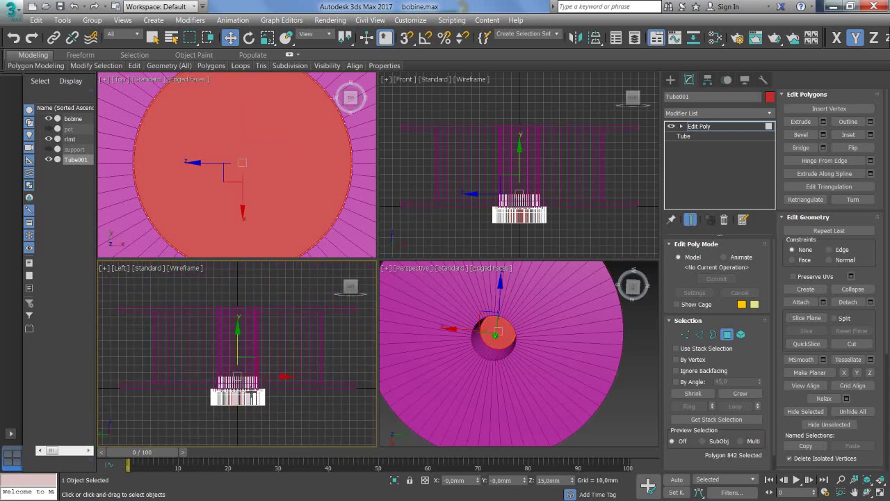
pyautogui.scroll(3, 247, 392)
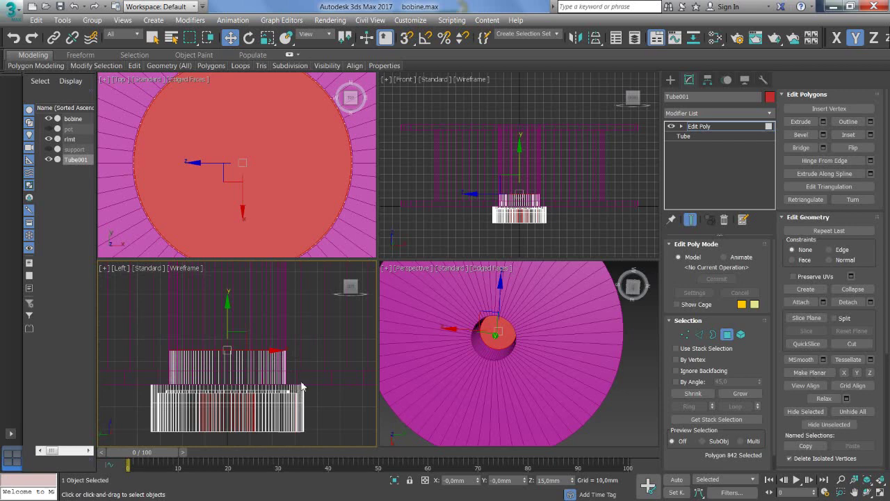
pyautogui.scroll(-2, 323, 407)
pyautogui.scroll(-1, 308, 389)
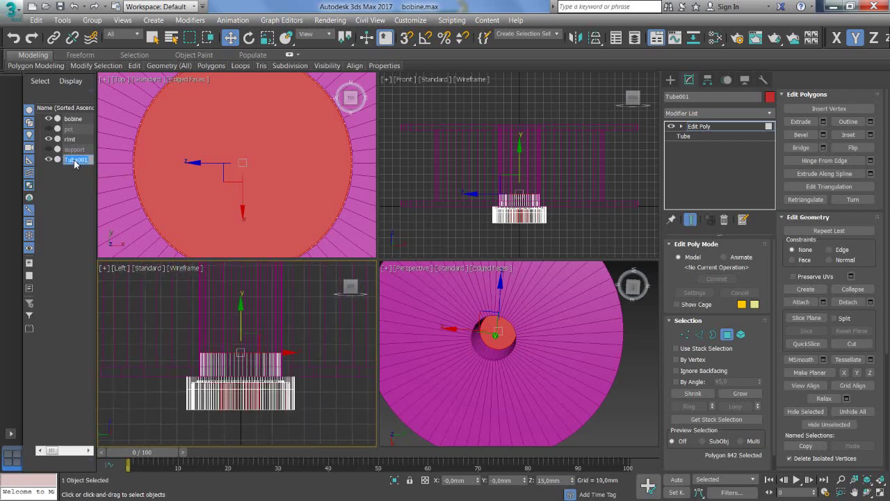
pyautogui.write('f')
# - Confirm the alesage name and draw a new cylinder at the hub centre
pyautogui.press('Return')
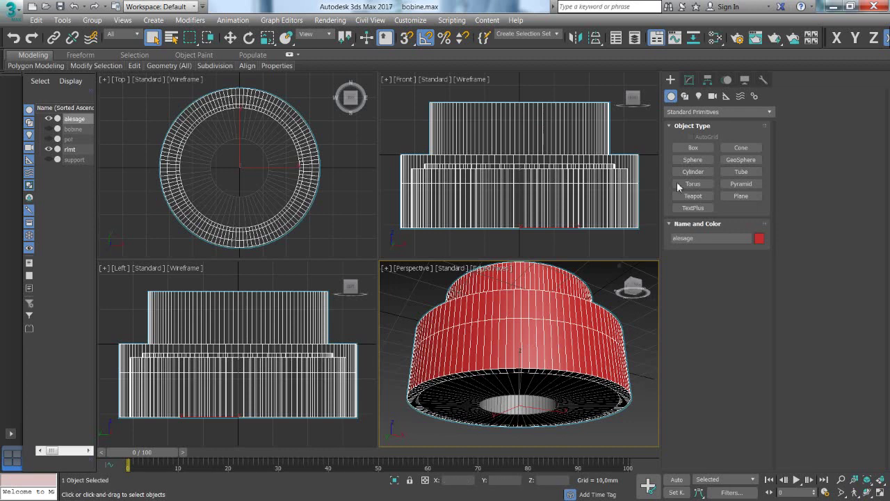
pyautogui.click(693, 172)
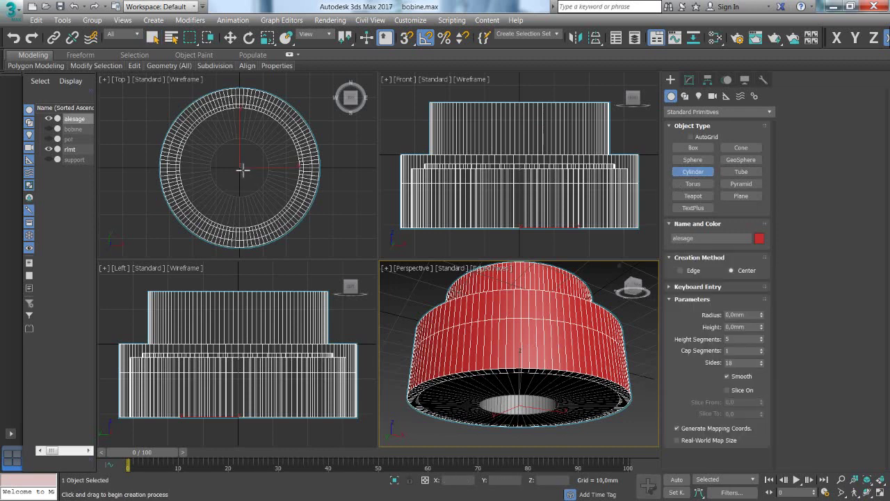
pyautogui.moveTo(243, 169); pyautogui.dragTo(267, 175)
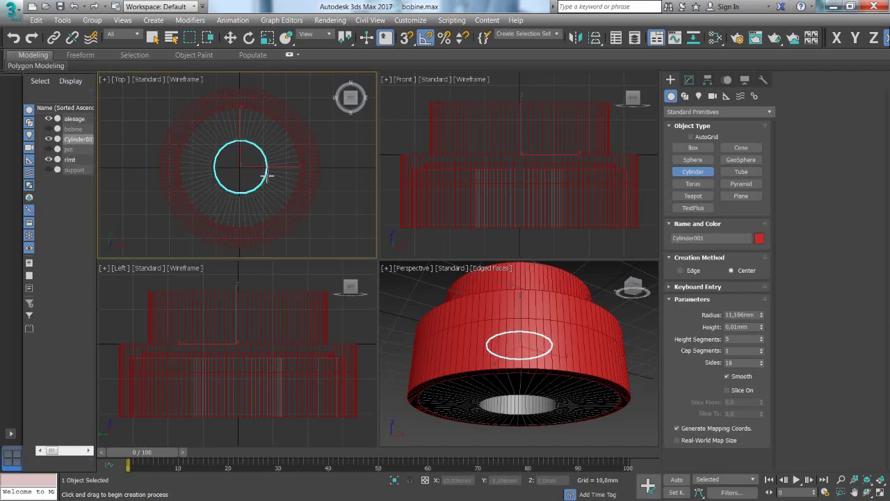
pyautogui.click(268, 150)
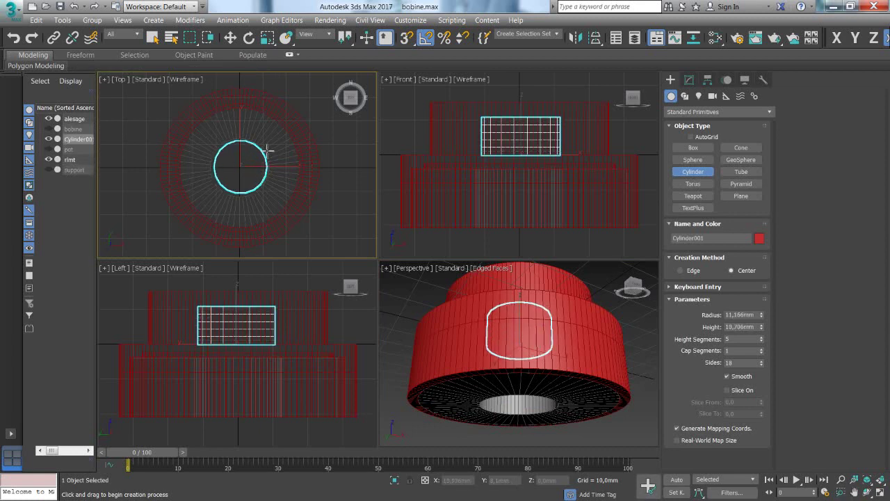
# - Set the new cylinder to 12,5mm radius, 17mm height and 120 sides
pyautogui.doubleClick(732, 314)
pyautogui.write('12,5')
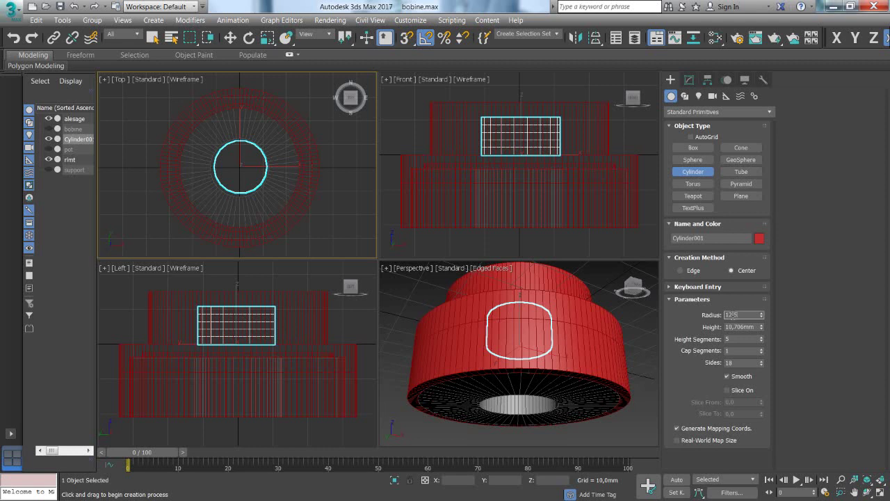
pyautogui.press('Tab')
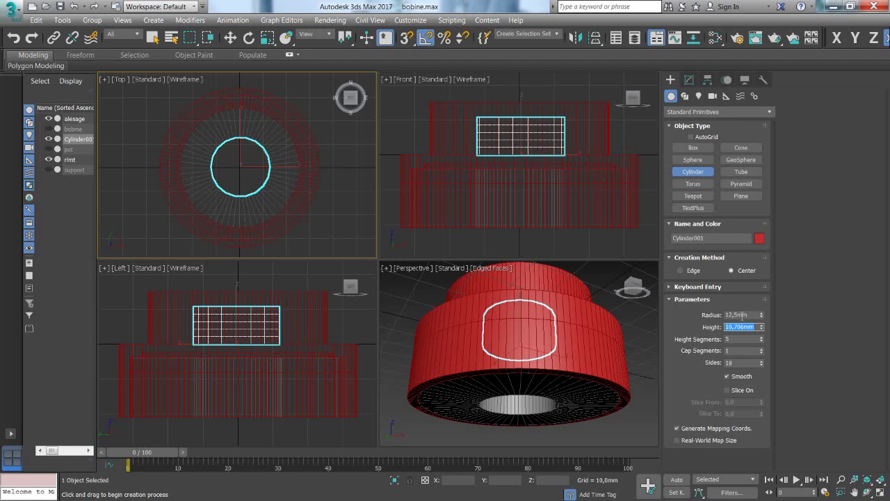
pyautogui.write('17')
pyautogui.doubleClick(734, 362)
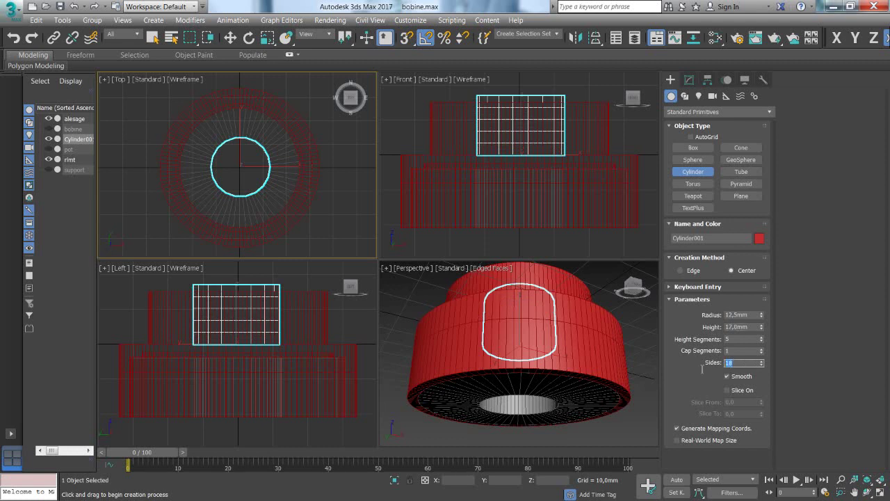
pyautogui.write('1')
pyautogui.press('Return')
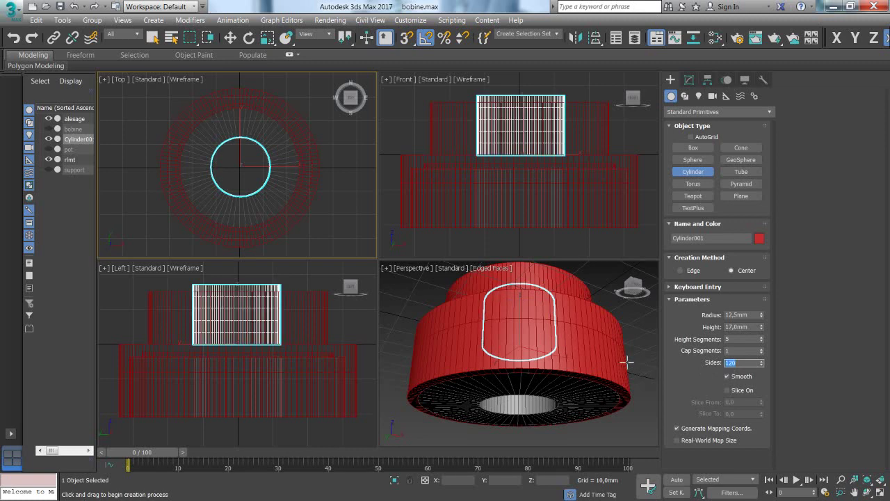
pyautogui.click(628, 361)
pyautogui.press('w')
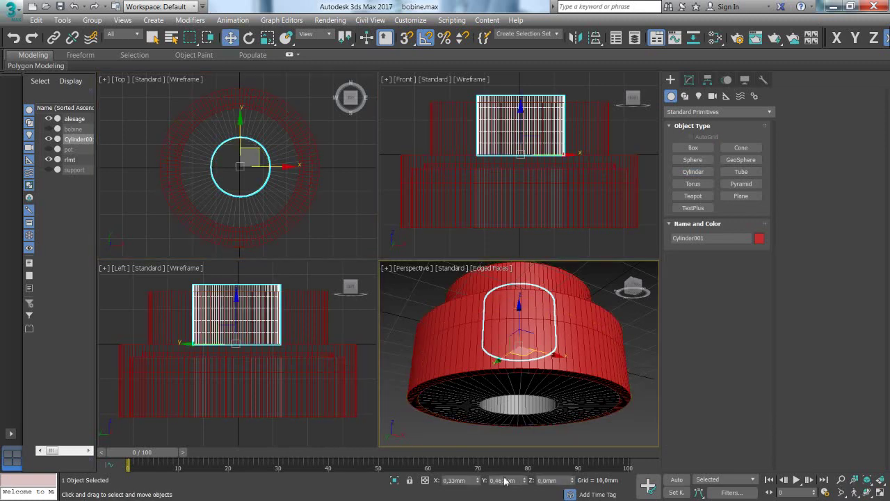
# - Position Cylinder001 at X 0, Y 0 and Z -21mm
pyautogui.rightClick(478, 481)
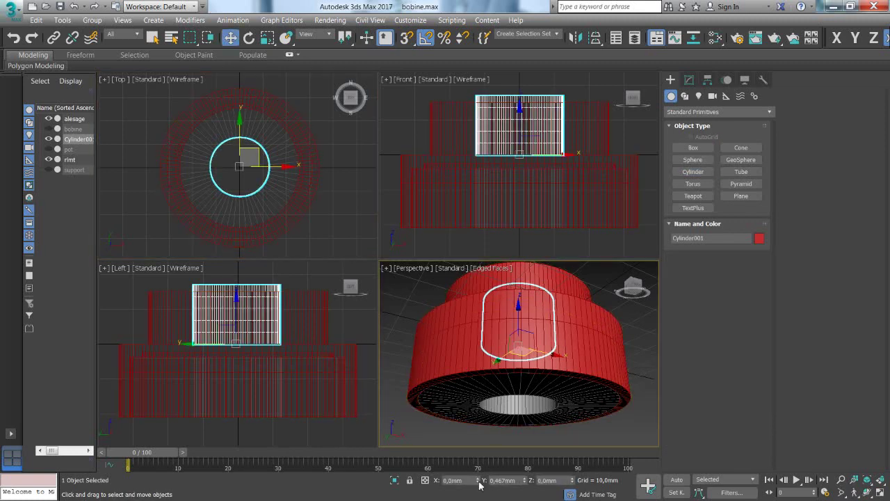
pyautogui.rightClick(525, 481)
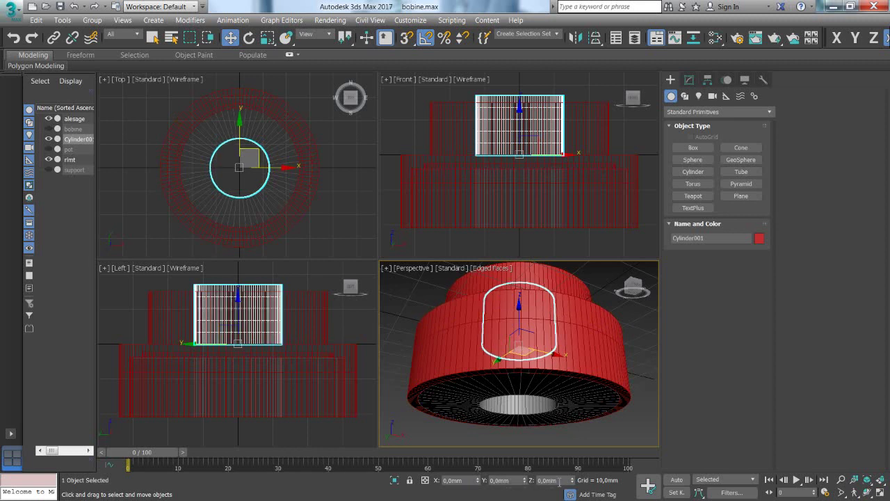
pyautogui.moveTo(573, 481); pyautogui.dragTo(573, 477)
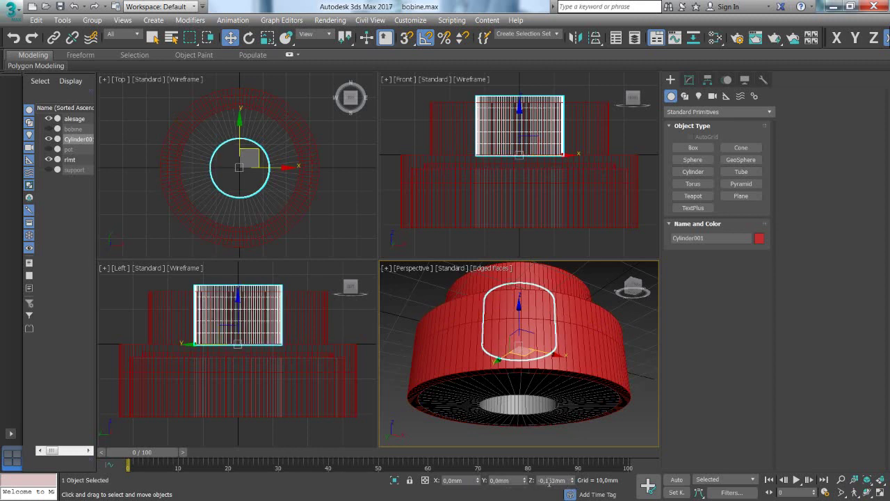
pyautogui.click(549, 480)
pyautogui.write('21')
pyautogui.press('Return')
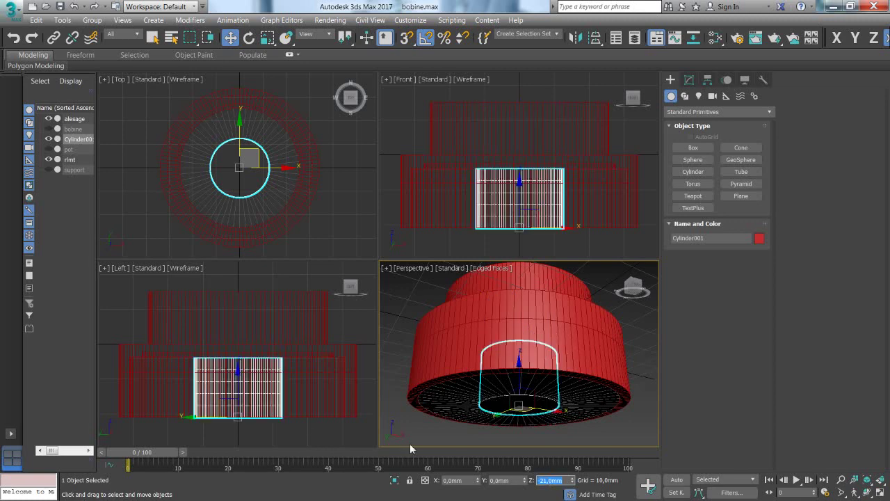
# - Increase the cylinder's height in the Modify panel to about 18,046mm
pyautogui.middleClick(278, 403)
pyautogui.hotkey('alt', 'w')
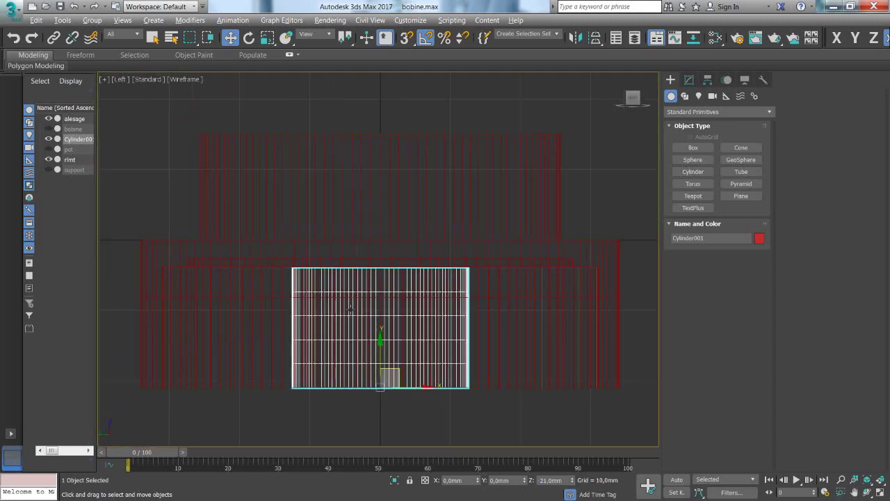
pyautogui.scroll(3, 391, 281)
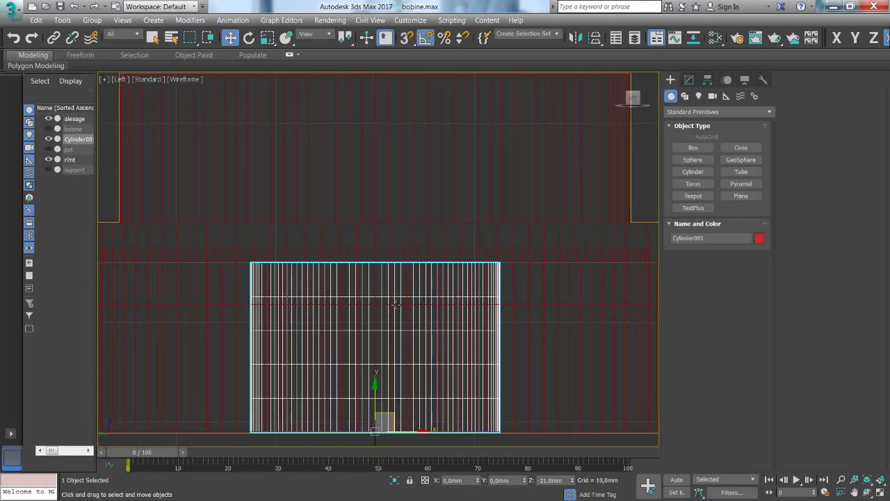
pyautogui.click(689, 80)
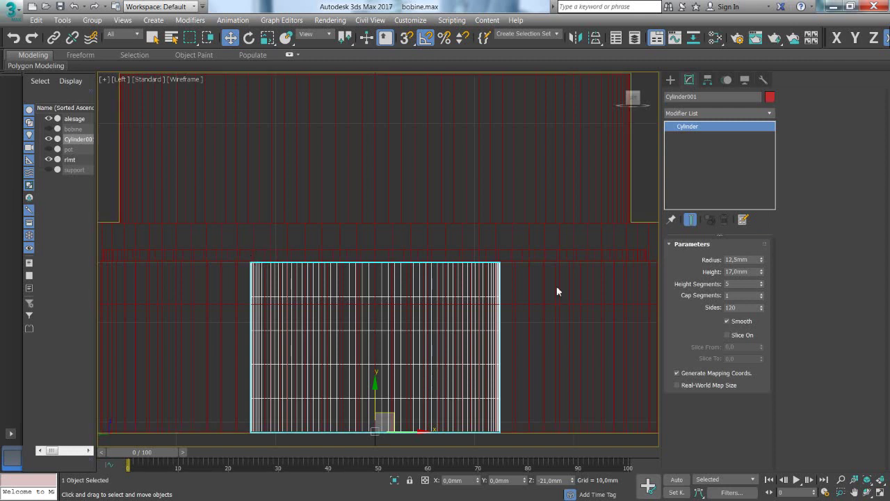
pyautogui.moveTo(761, 274); pyautogui.dragTo(761, 267)
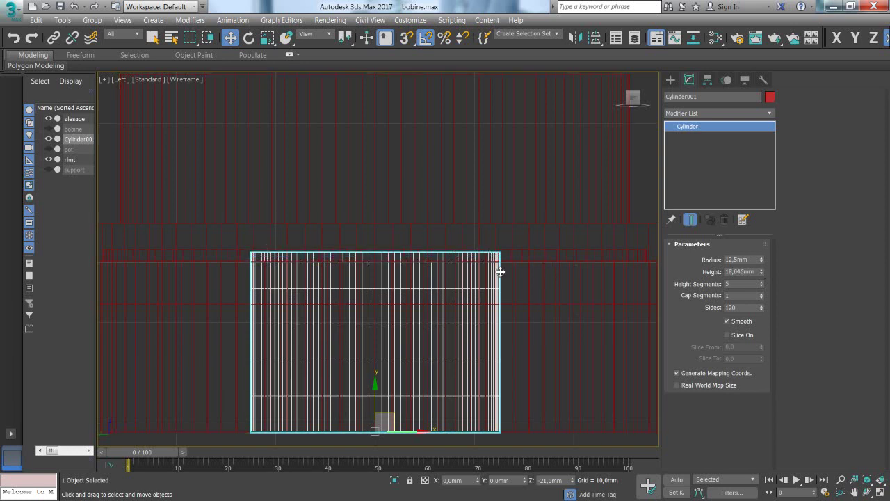
pyautogui.hotkey('alt', 'w')
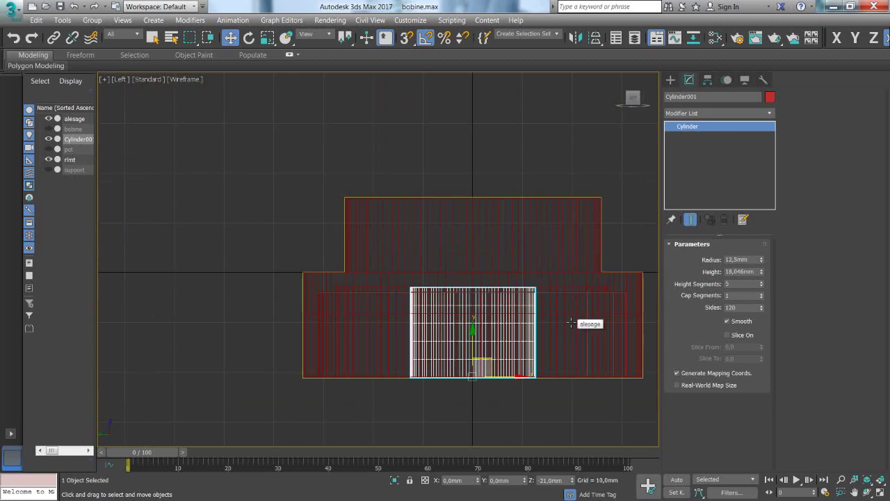
pyautogui.hotkey('alt', 'w')
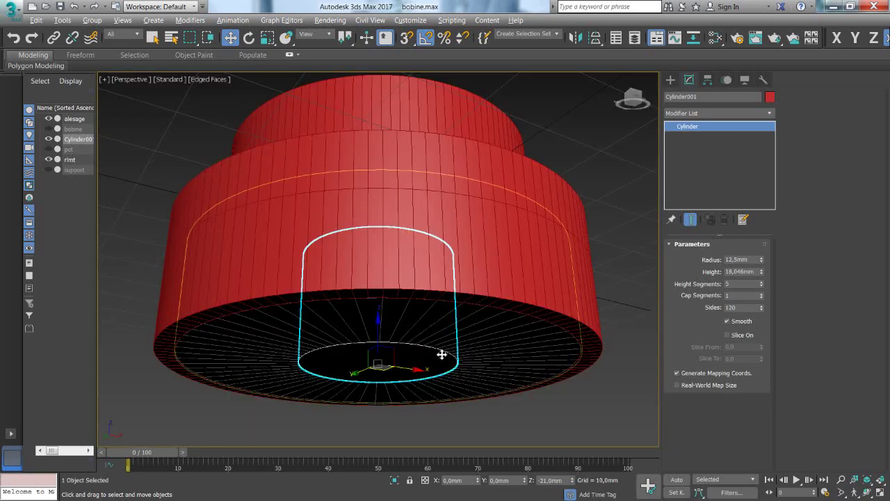
# - Add an Edit Poly modifier to Cylinder001 from the Modifier List
pyautogui.click(767, 114)
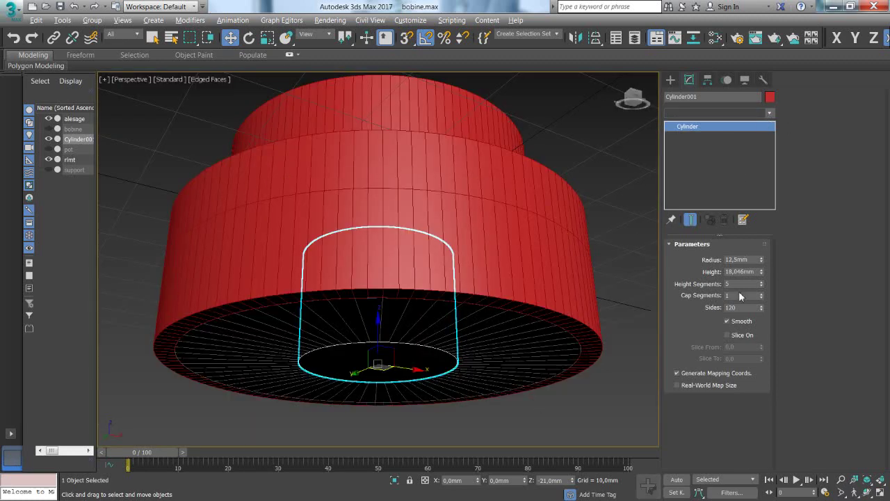
pyautogui.click(768, 114)
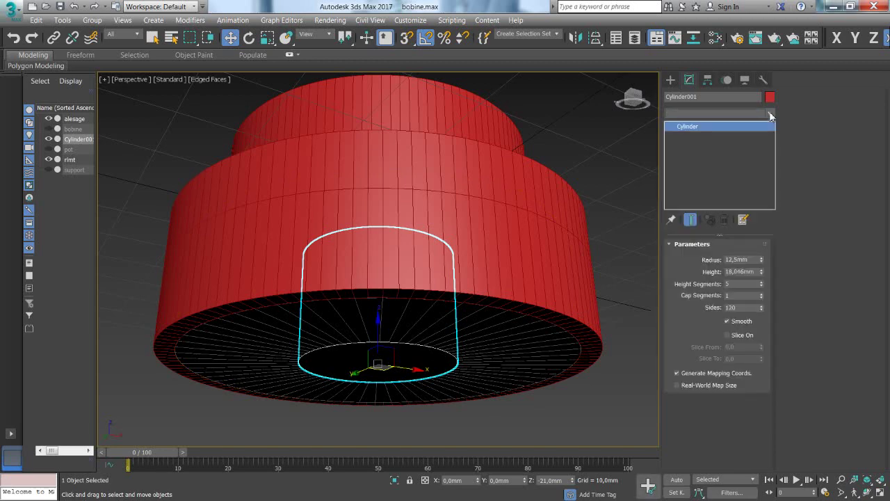
pyautogui.scroll(-5, 733, 340)
pyautogui.scroll(-2, 721, 379)
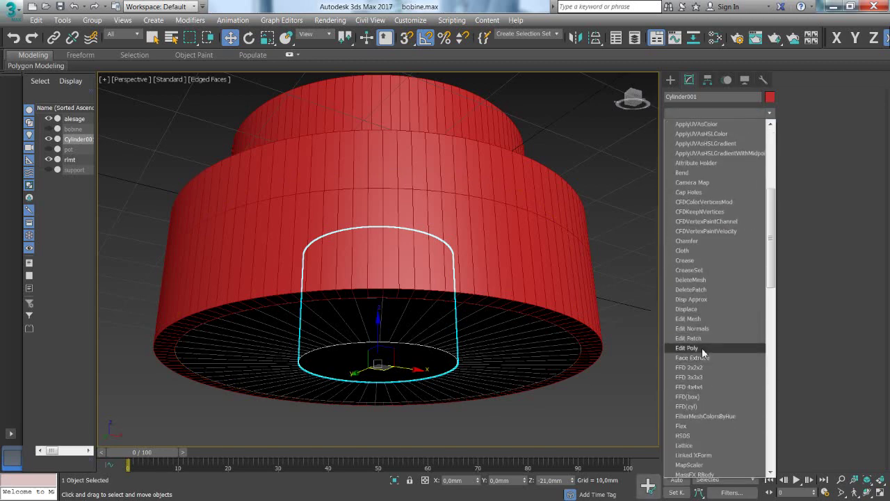
pyautogui.click(702, 349)
# - Select and delete the cylinder's bottom cap polygon to leave an open end
pyautogui.click(726, 335)
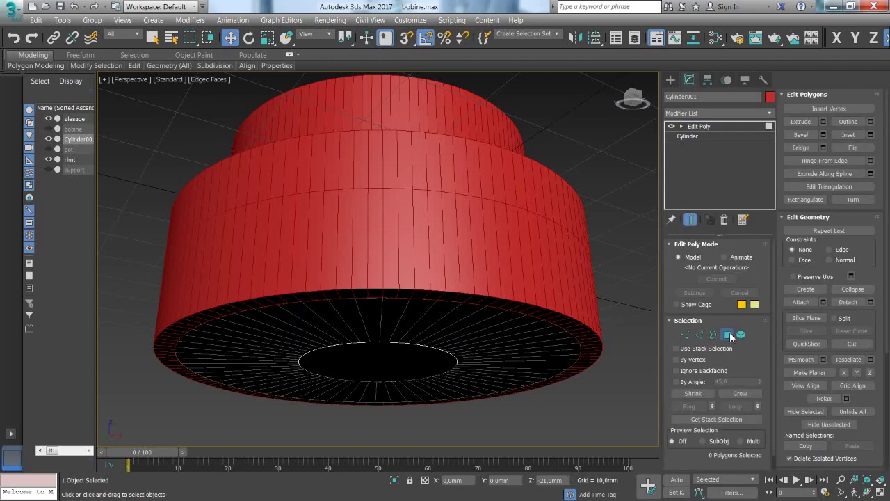
pyautogui.click(397, 359)
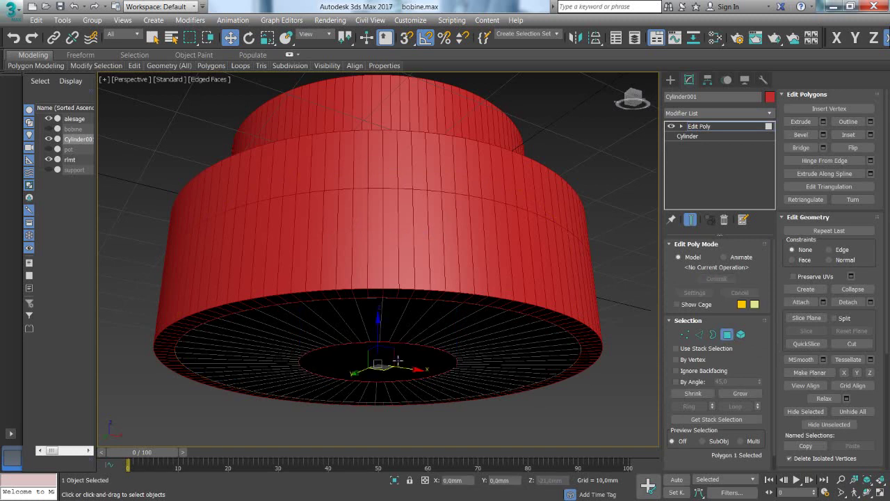
pyautogui.click(469, 373)
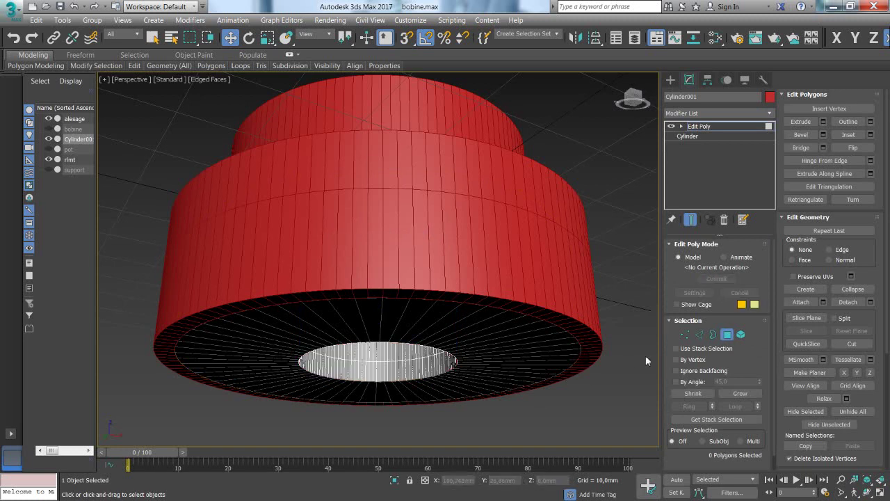
pyautogui.click(711, 335)
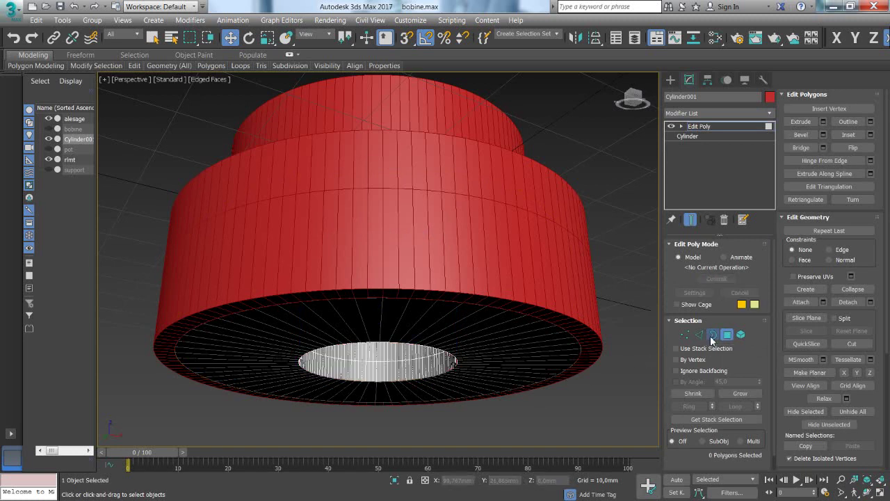
# - Select the bore's open border, hide alesage, and scale the border ring outward into a flare
pyautogui.click(447, 372)
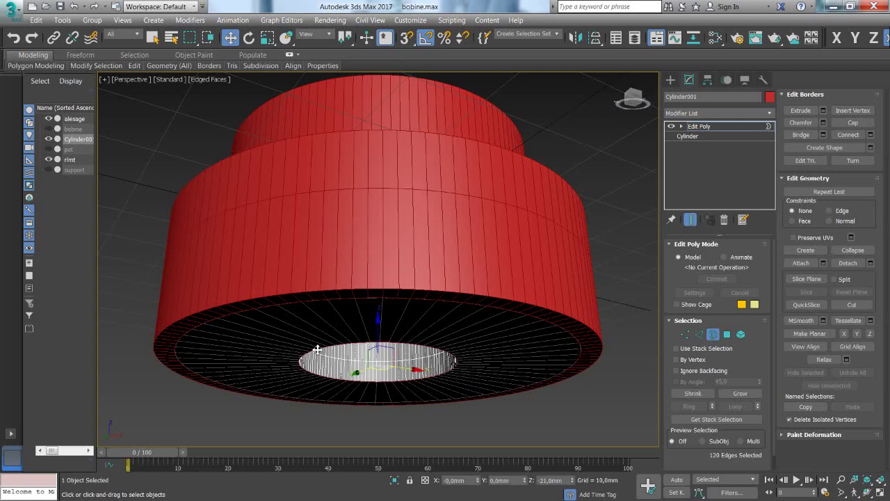
pyautogui.click(48, 119)
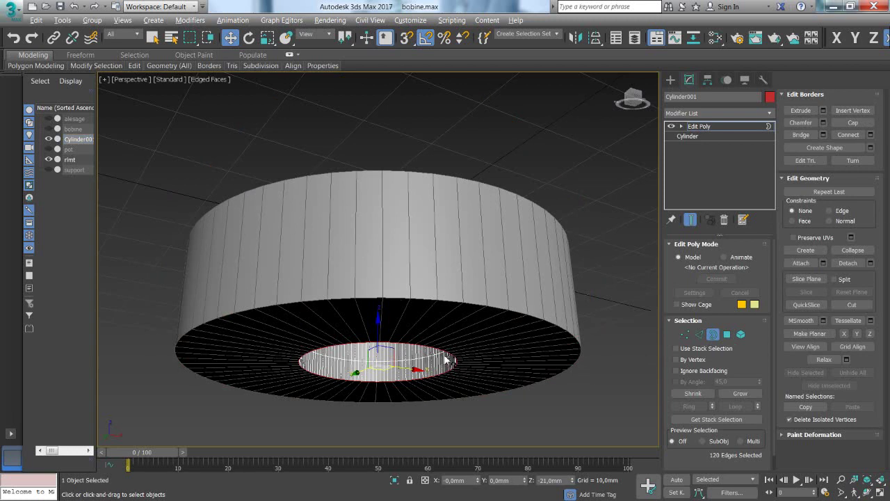
pyautogui.press('alt')
pyautogui.press('r')
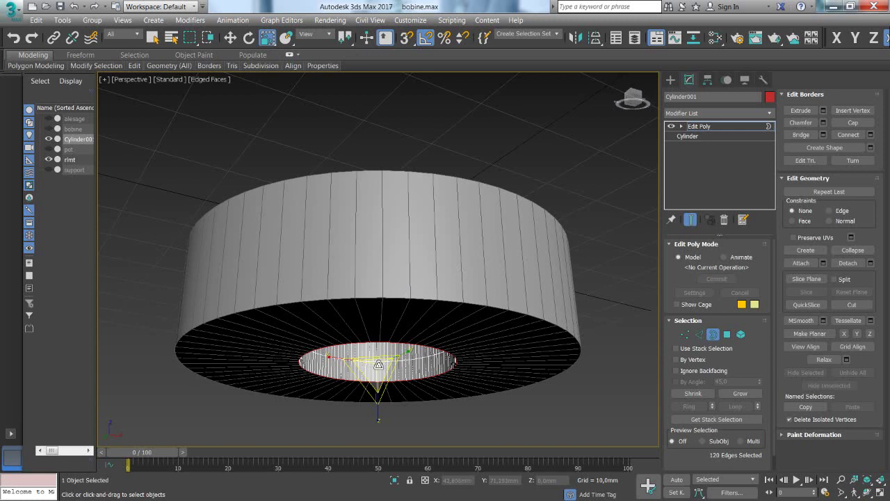
pyautogui.moveTo(378, 364); pyautogui.dragTo(394, 347)
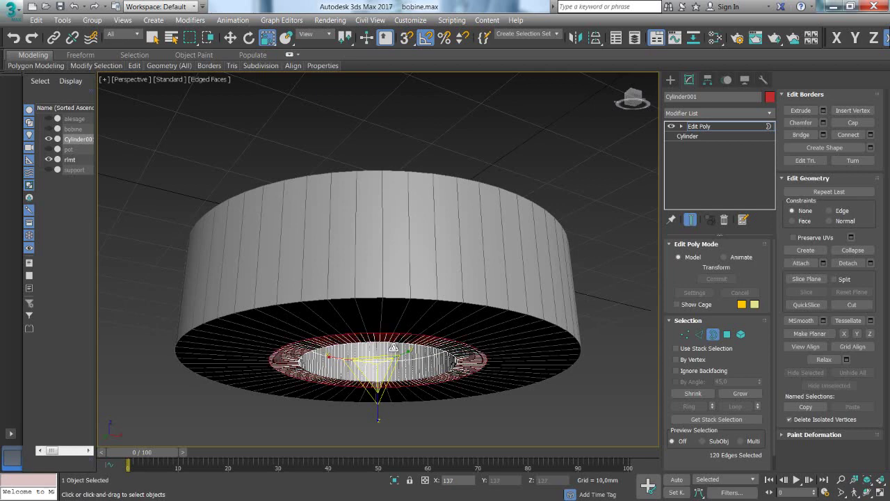
pyautogui.moveTo(394, 347); pyautogui.dragTo(396, 342)
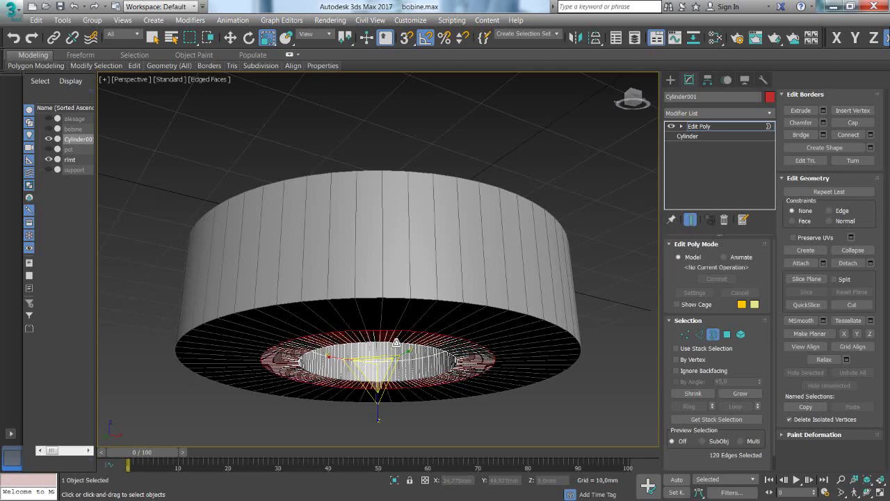
pyautogui.hotkey('alt', 'w')
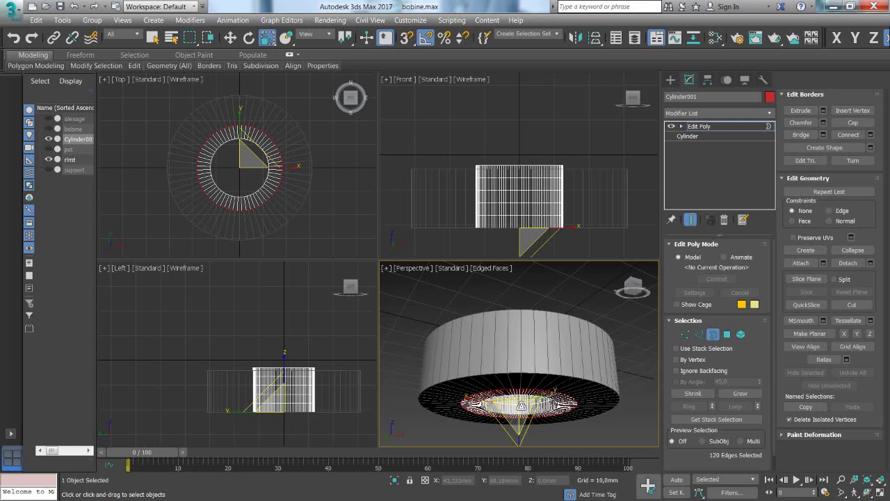
# - Scale the open bottom border ring slightly outward with Uniform Scale
pyautogui.moveTo(521, 405); pyautogui.dragTo(522, 401)
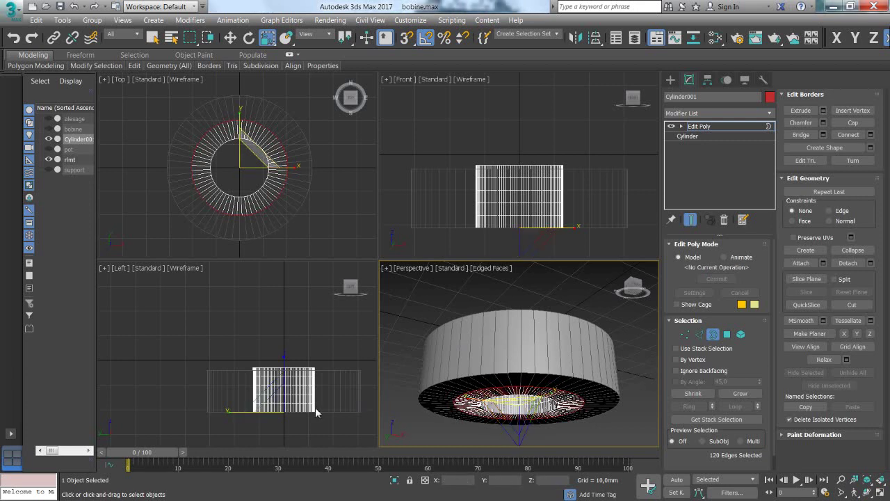
pyautogui.press('w')
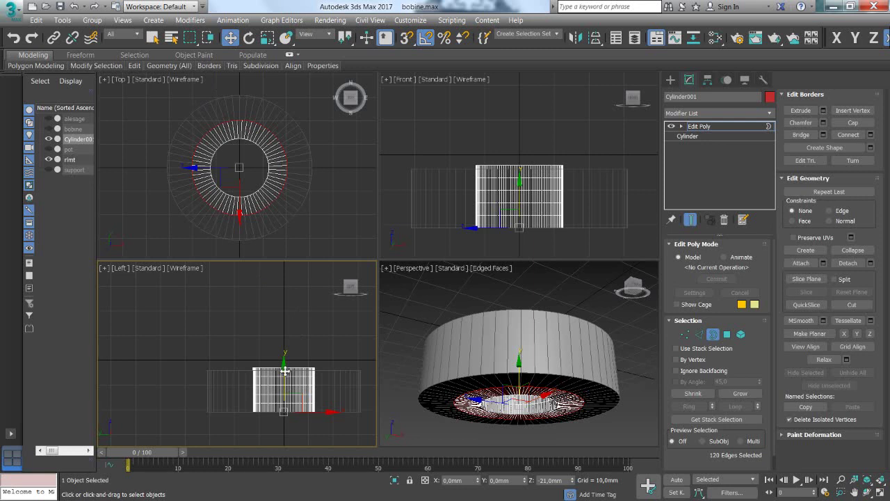
# - Shift-drag the bottom border down in the Left view to clone a short ring of faces
pyautogui.keyDown('shift'); pyautogui.moveTo(284, 371); pyautogui.dragTo(284, 375); pyautogui.keyUp('shift')
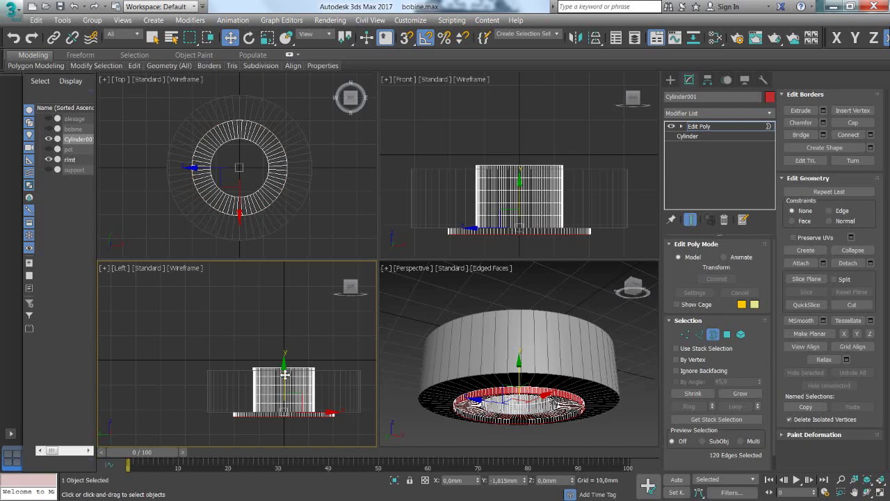
pyautogui.keyDown('shift'); pyautogui.moveTo(284, 374); pyautogui.dragTo(284, 375); pyautogui.keyUp('shift')
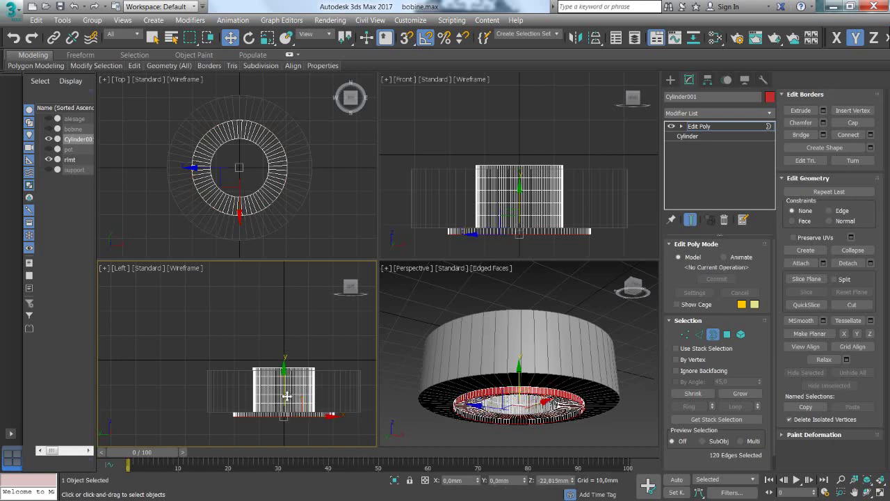
pyautogui.keyDown('shift'); pyautogui.moveTo(284, 376); pyautogui.dragTo(284, 377); pyautogui.keyUp('shift')
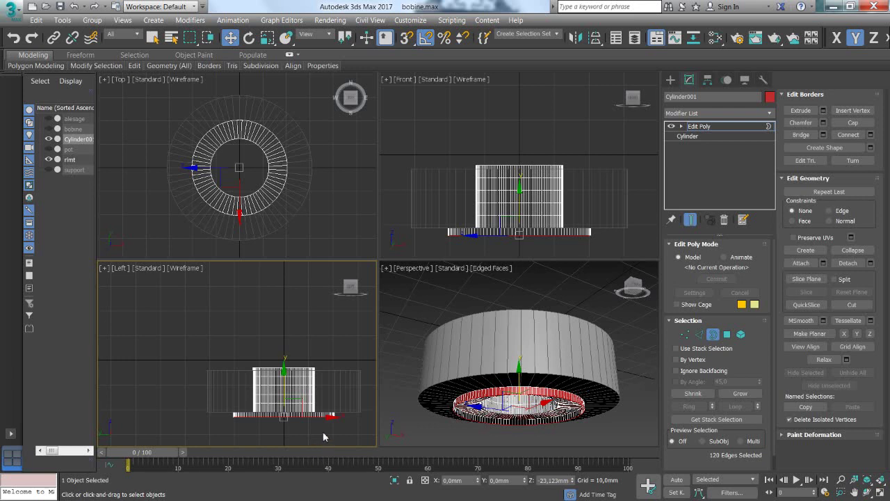
pyautogui.press('r')
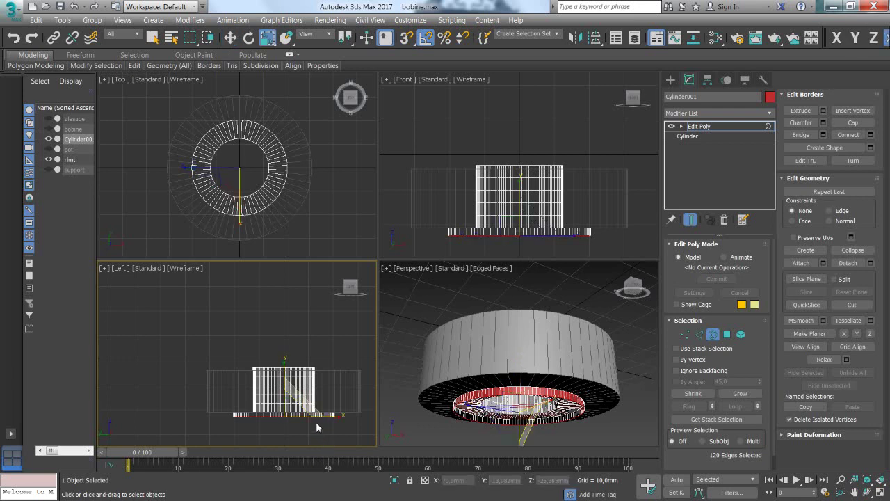
# - Scale the bottom border ring up to make it wider
pyautogui.click(519, 417)
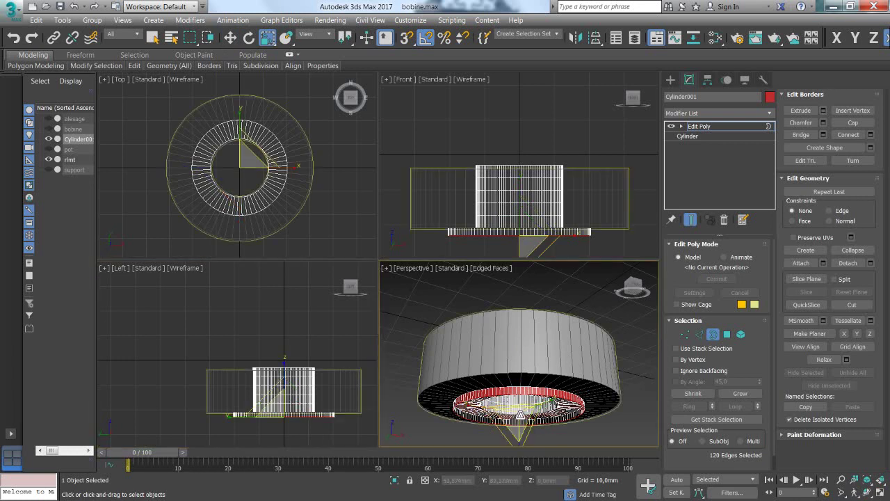
pyautogui.moveTo(520, 415); pyautogui.dragTo(526, 403)
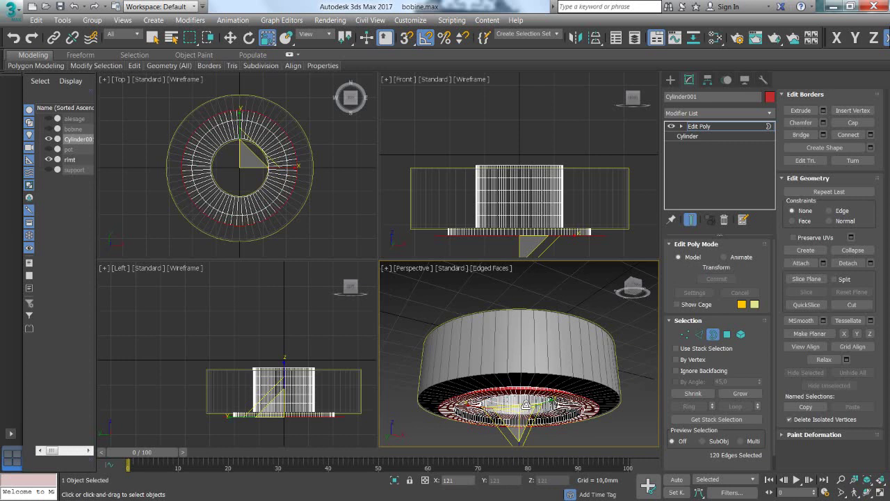
pyautogui.moveTo(525, 404); pyautogui.dragTo(527, 403)
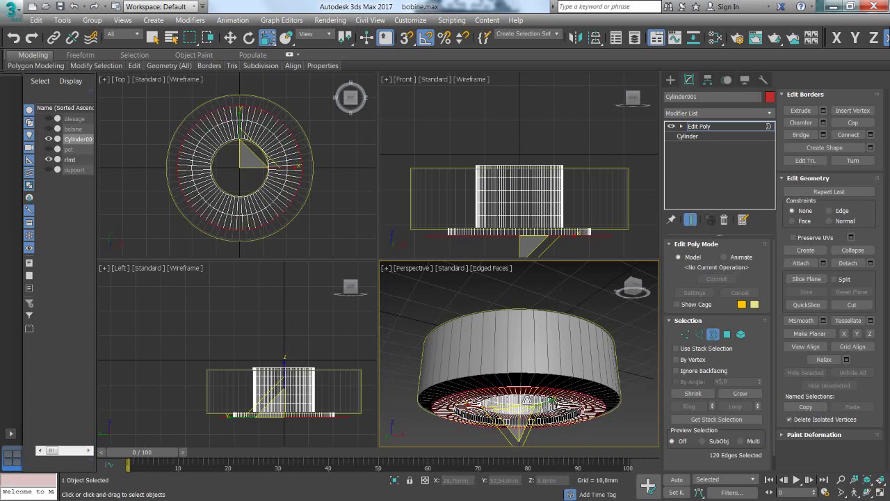
# - Pull the border down into a new lower band, cap it, and unhide alesage
pyautogui.press('w')
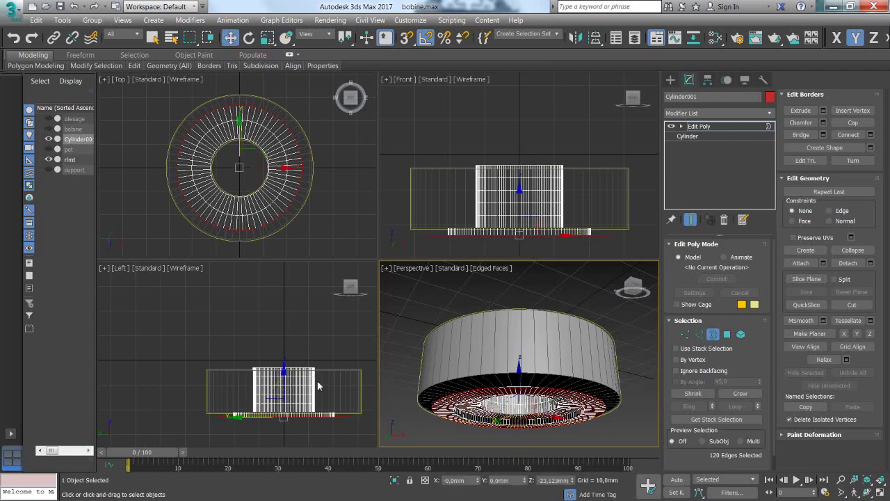
pyautogui.click(286, 375)
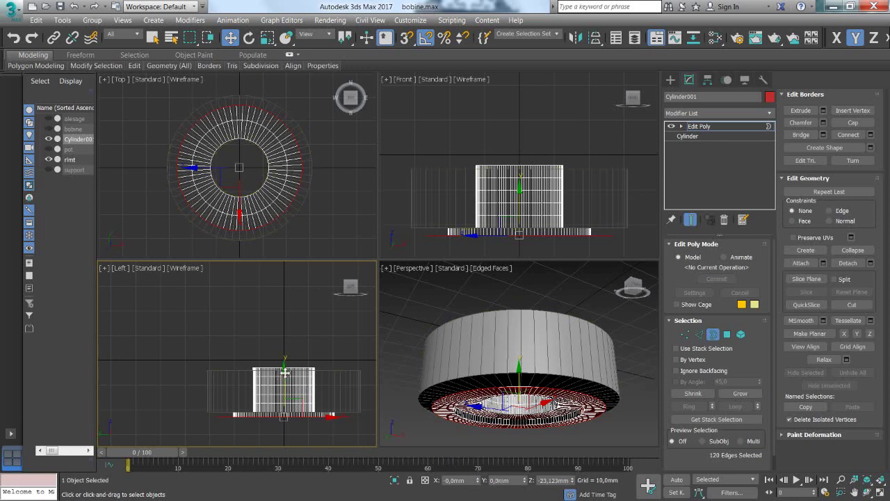
pyautogui.keyDown('shift'); pyautogui.moveTo(285, 373); pyautogui.dragTo(284, 392); pyautogui.keyUp('shift')
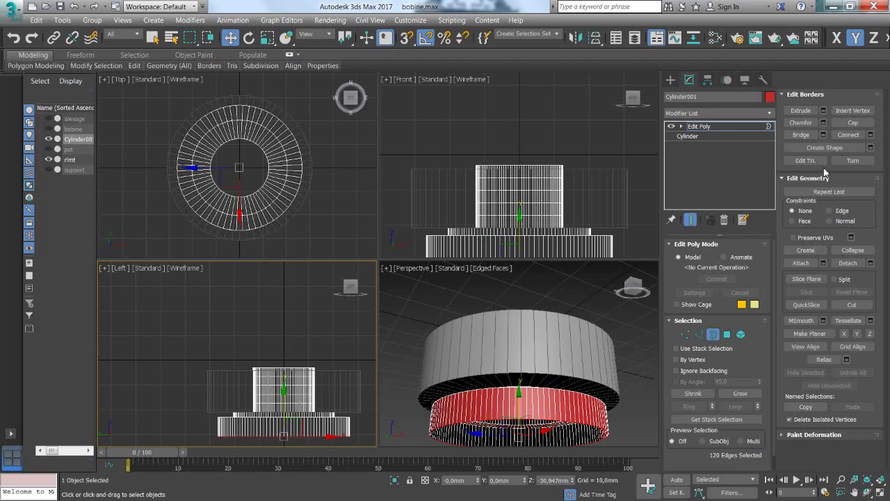
pyautogui.click(848, 124)
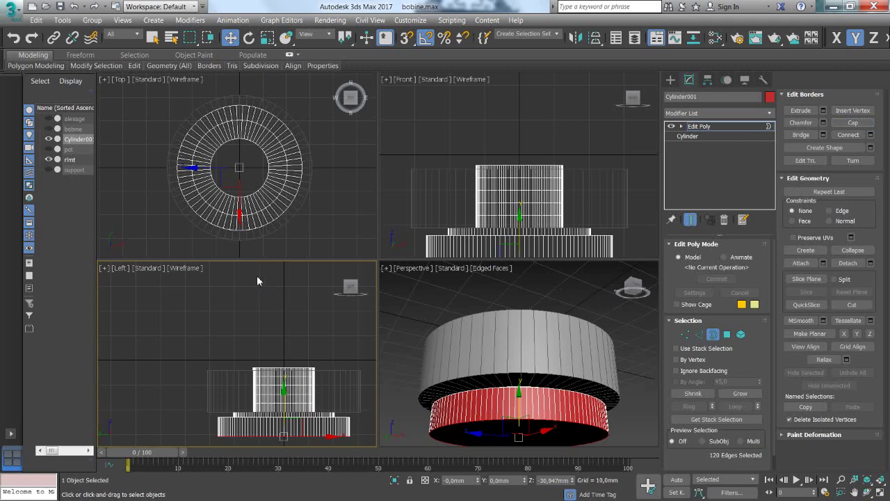
pyautogui.click(49, 119)
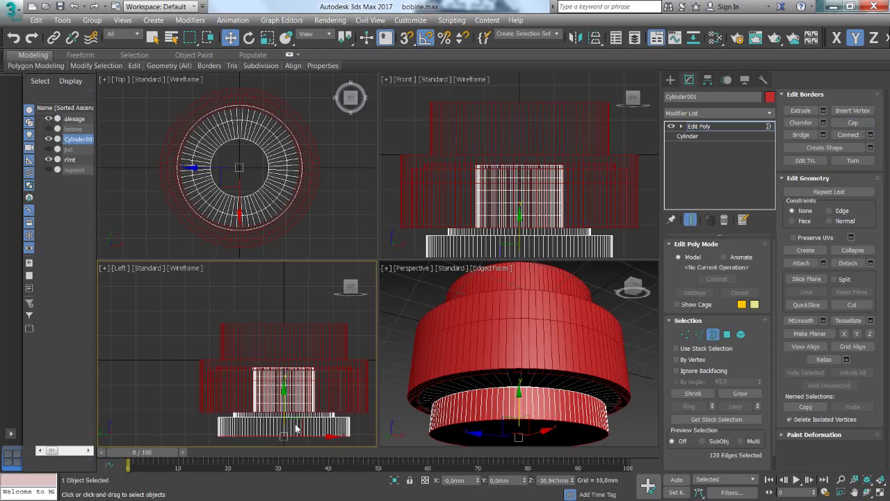
# - Hide alesage, select the lower band's polygons, and scale them wider in Perspective and Top views
pyautogui.click(49, 119)
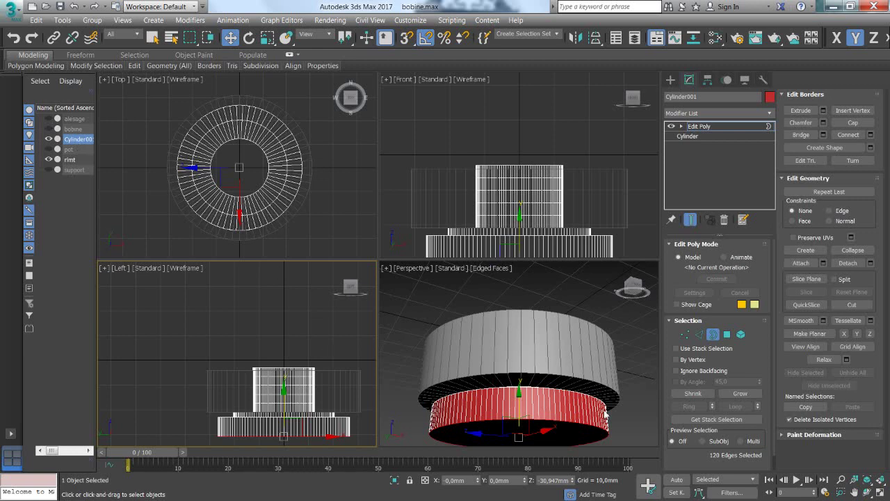
pyautogui.click(726, 334)
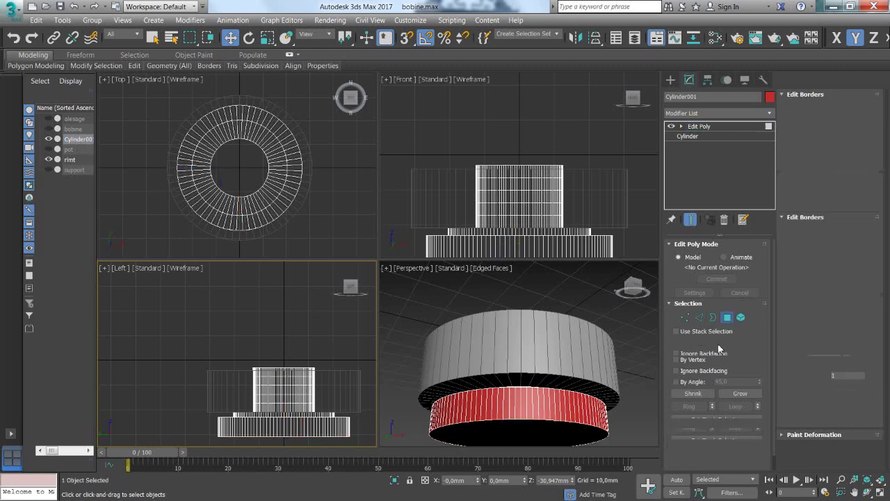
pyautogui.click(539, 411)
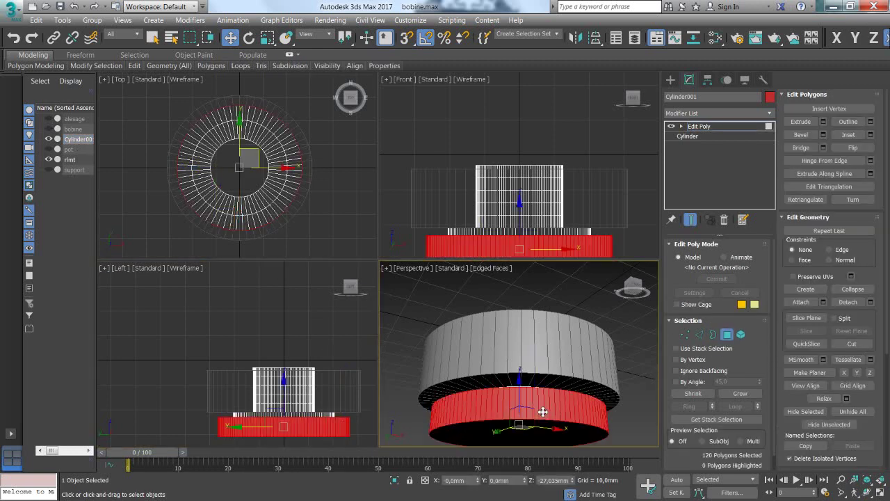
pyautogui.press('r')
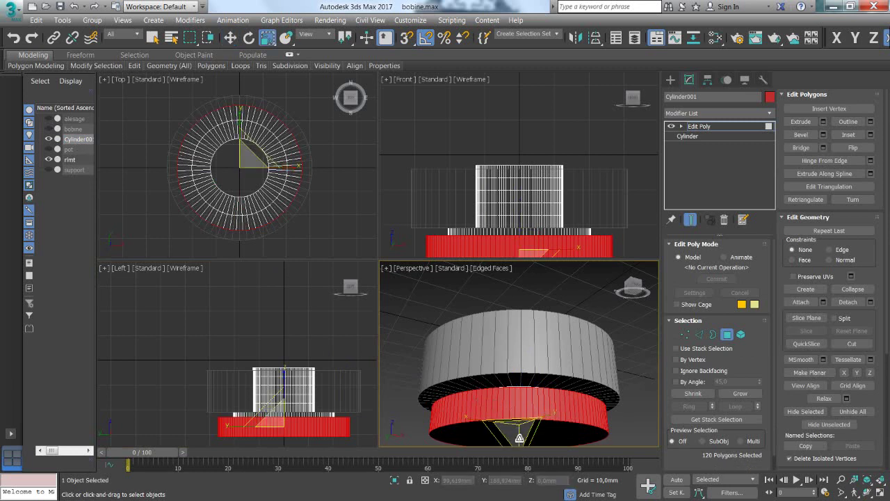
pyautogui.moveTo(520, 435); pyautogui.dragTo(522, 441)
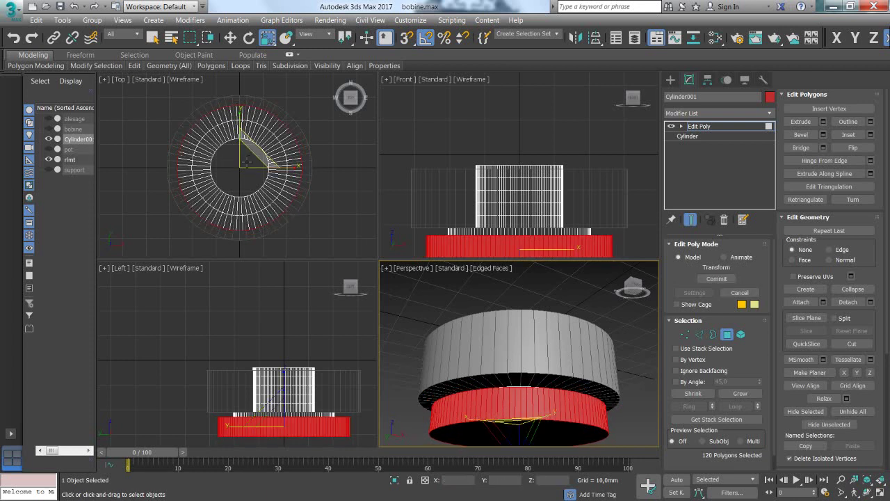
pyautogui.click(247, 161)
pyautogui.moveTo(249, 160); pyautogui.dragTo(256, 153)
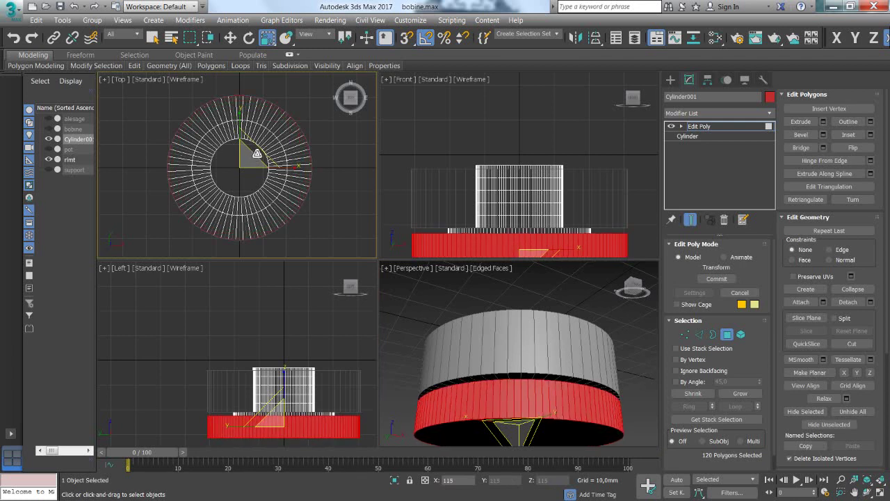
pyautogui.moveTo(256, 154); pyautogui.dragTo(257, 153)
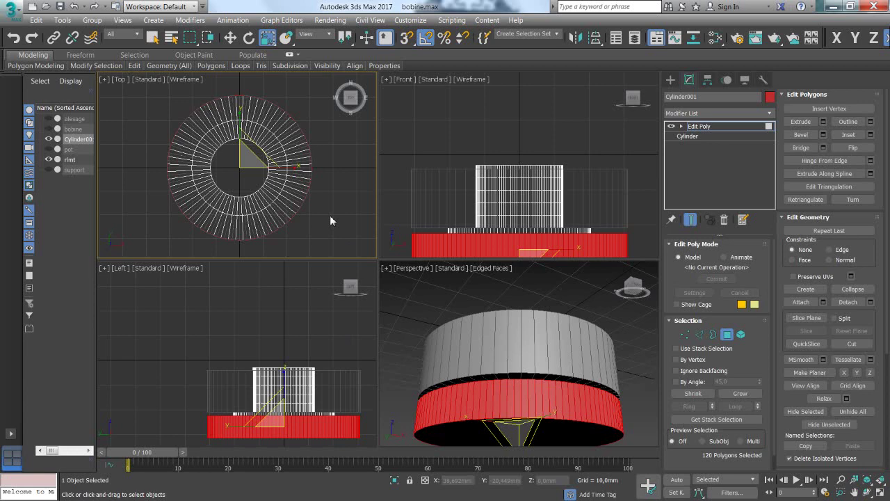
# - Briefly compare with alesage, then hide alesage and rimt and leave Polygon mode
pyautogui.scroll(-2, 329, 215)
pyautogui.scroll(-2, 329, 214)
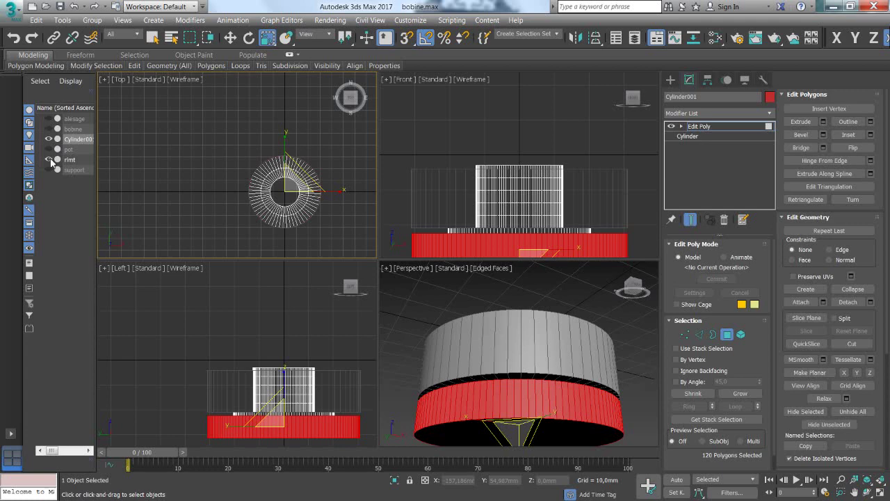
pyautogui.click(48, 119)
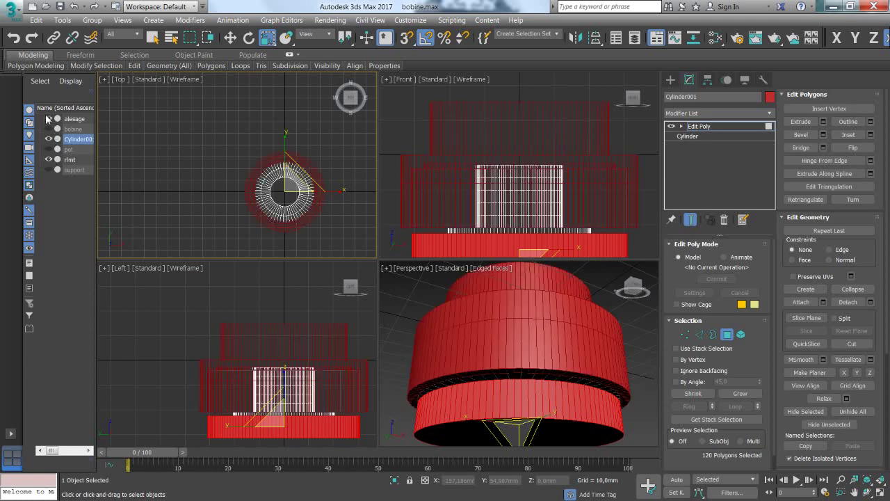
pyautogui.click(48, 118)
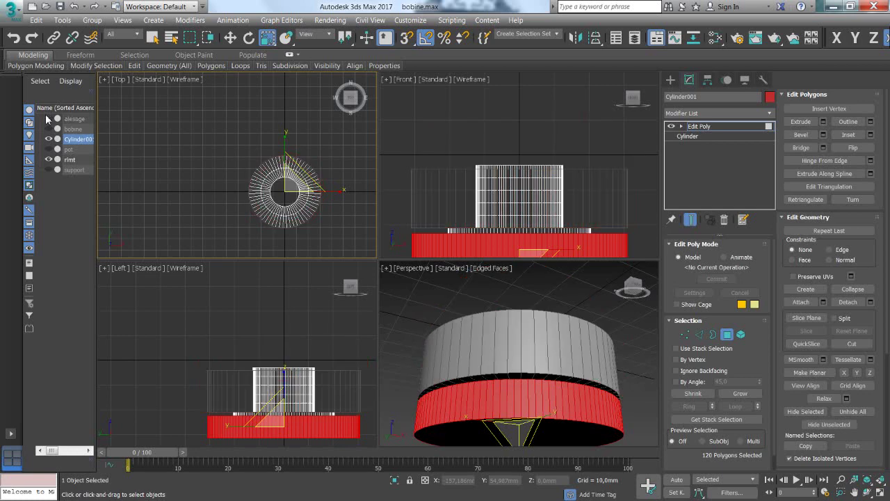
pyautogui.click(48, 159)
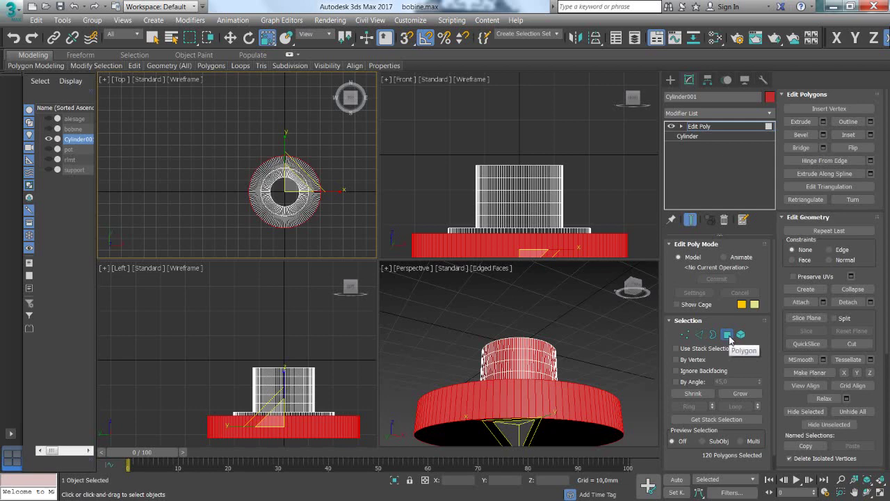
pyautogui.click(728, 337)
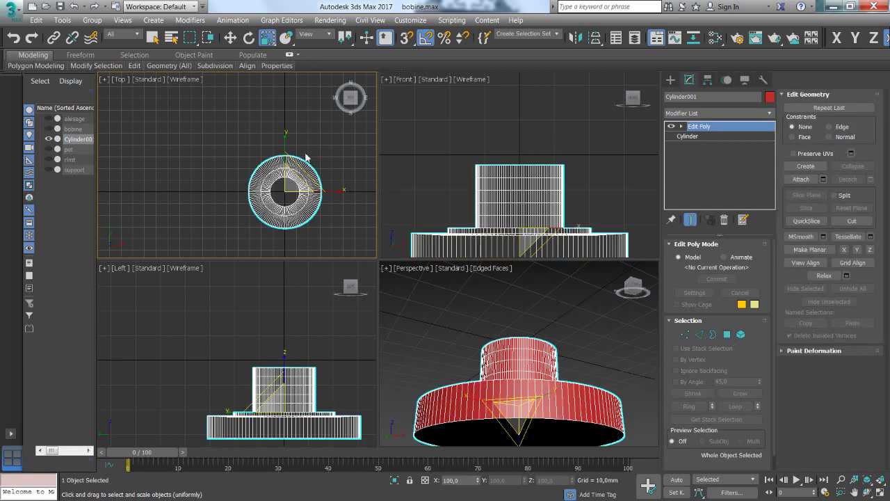
# - Maximize the Top viewport, frame and reselect the cylinder, and enter Polygon mode
pyautogui.hotkey('alt', 'w')
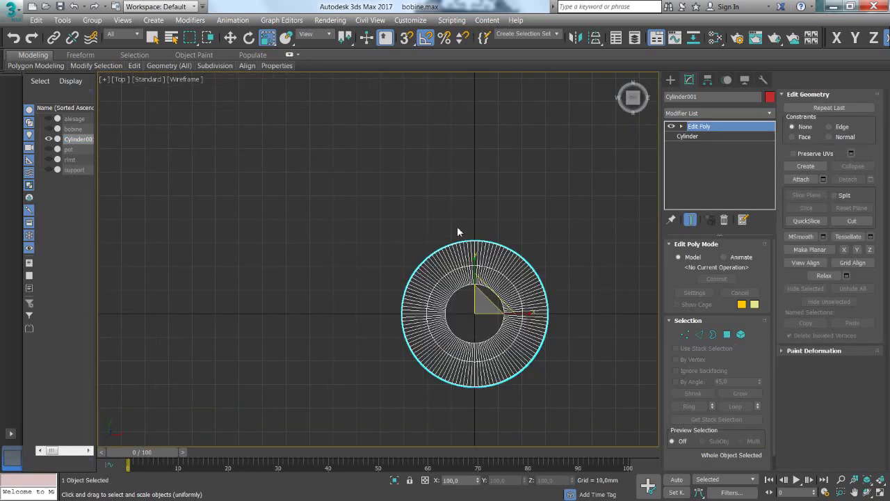
pyautogui.moveTo(458, 232); pyautogui.dragTo(429, 222, button='middle')
pyautogui.press('w')
pyautogui.scroll(3, 447, 236)
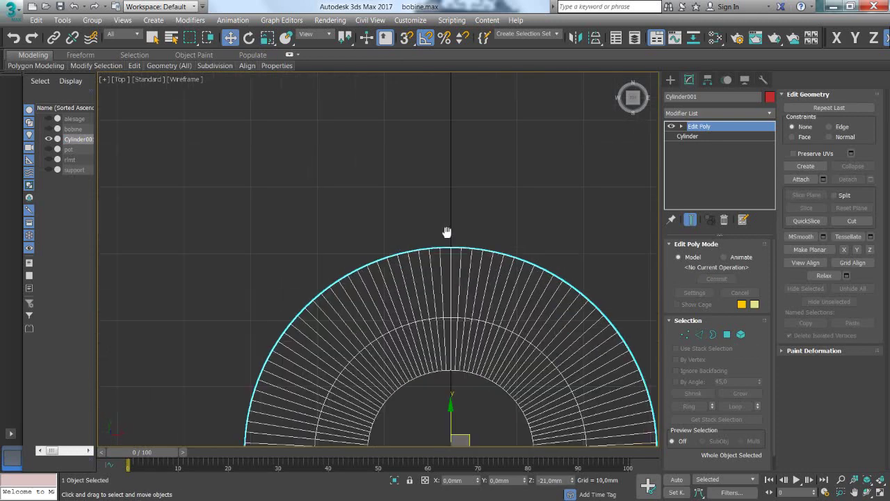
pyautogui.scroll(2, 465, 232)
pyautogui.scroll(1, 465, 233)
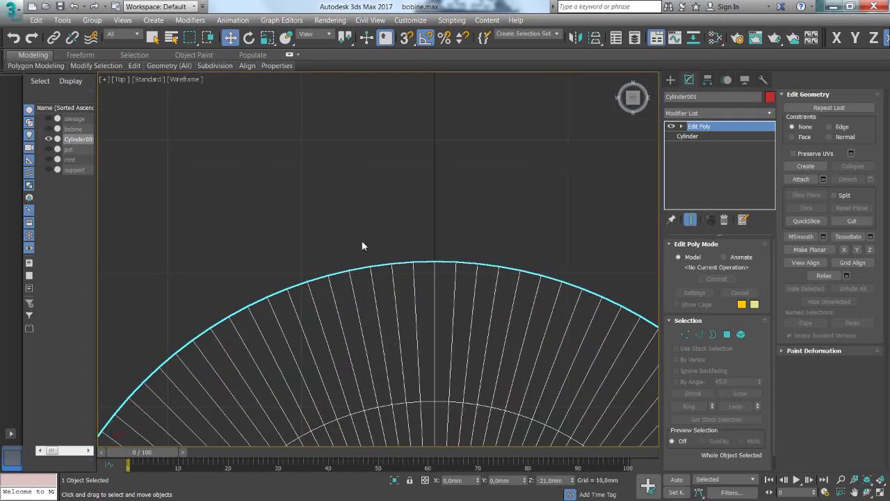
pyautogui.moveTo(430, 274); pyautogui.dragTo(514, 284)
pyautogui.scroll(-1, 501, 276)
pyautogui.scroll(-1, 501, 276)
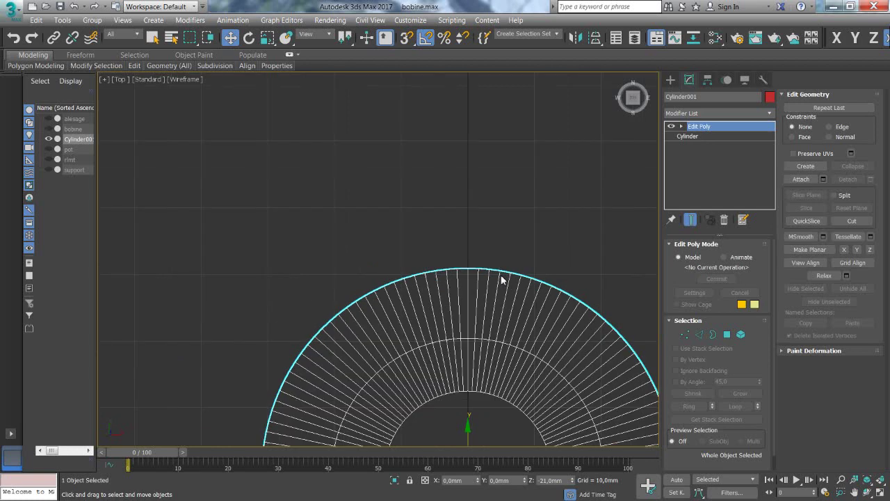
pyautogui.click(445, 235)
pyautogui.click(417, 276)
pyautogui.moveTo(456, 280); pyautogui.dragTo(456, 280)
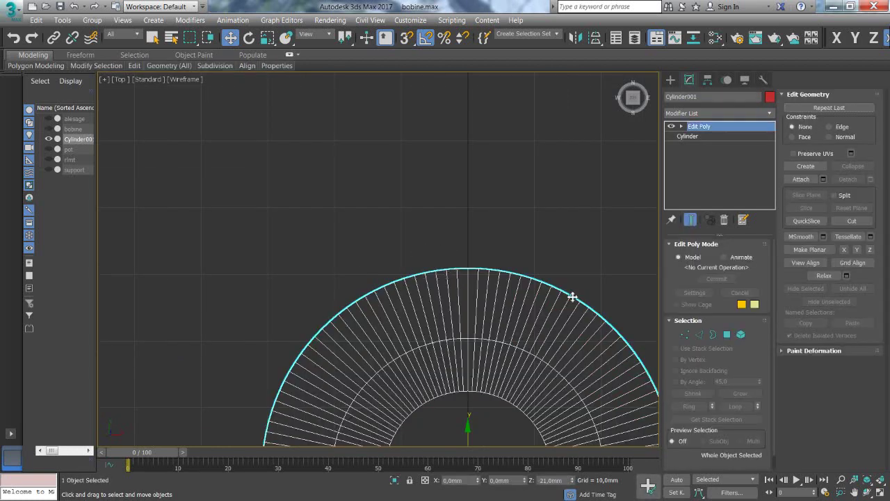
pyautogui.click(727, 336)
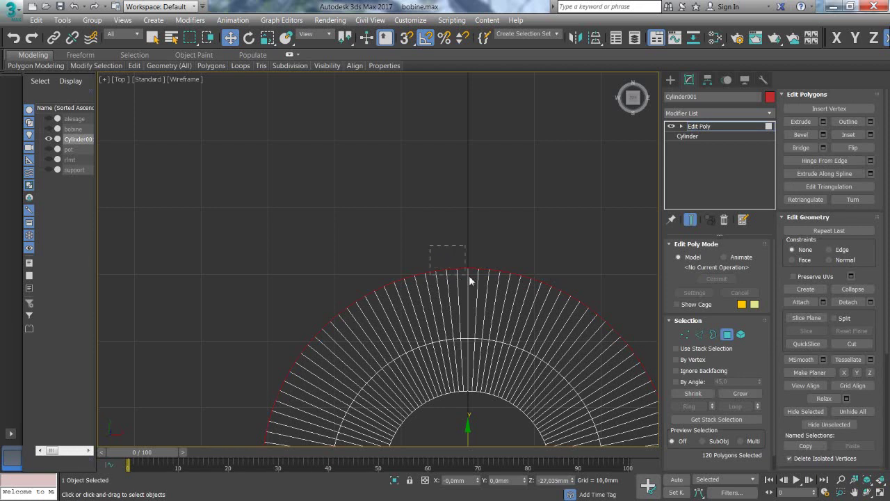
# - Box-select outer rim faces at the top and right of the ring
pyautogui.moveTo(491, 278); pyautogui.dragTo(507, 279)
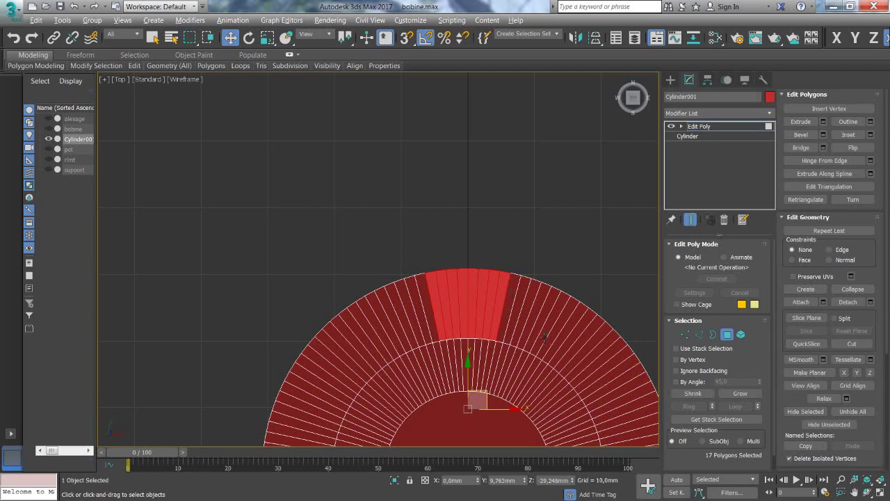
pyautogui.moveTo(545, 336); pyautogui.dragTo(353, 332)
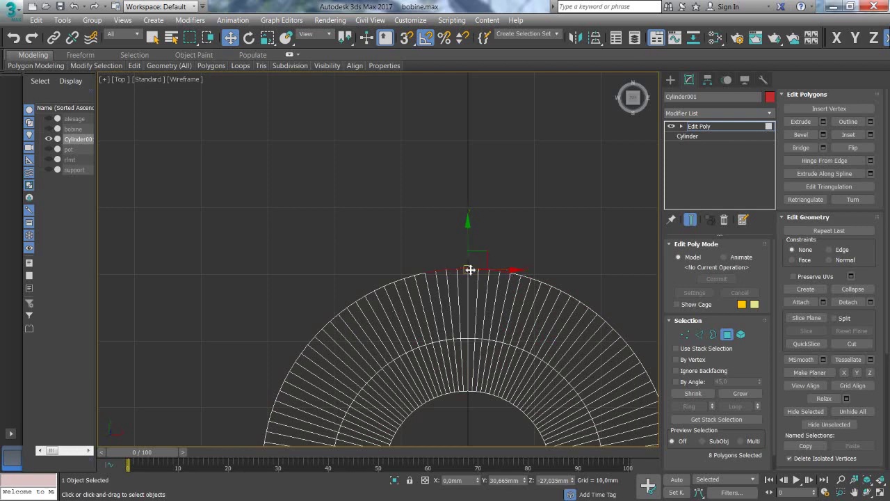
pyautogui.moveTo(498, 345); pyautogui.dragTo(301, 173, button='middle')
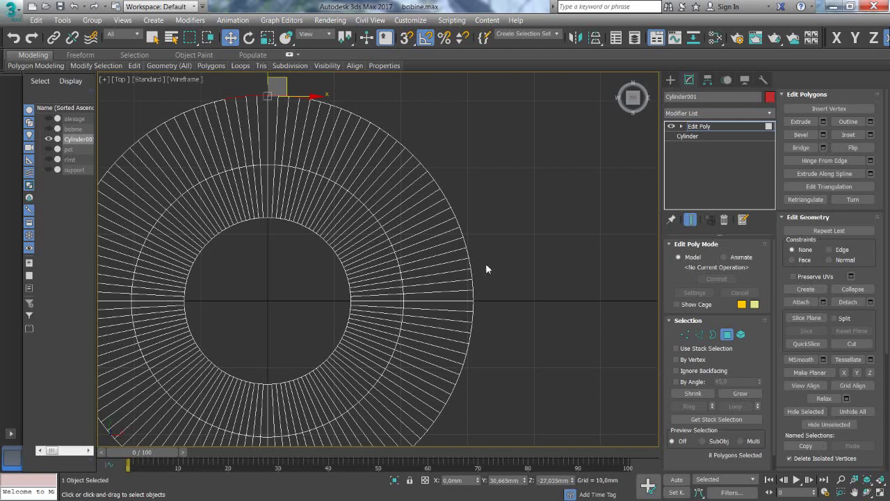
pyautogui.moveTo(485, 264); pyautogui.dragTo(464, 317)
pyautogui.moveTo(465, 320); pyautogui.dragTo(463, 347)
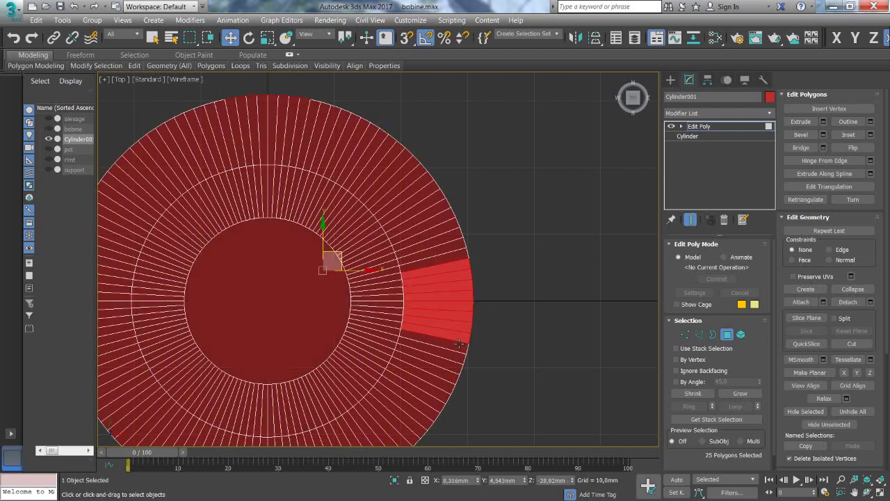
pyautogui.hotkey('ctrl', 'z')
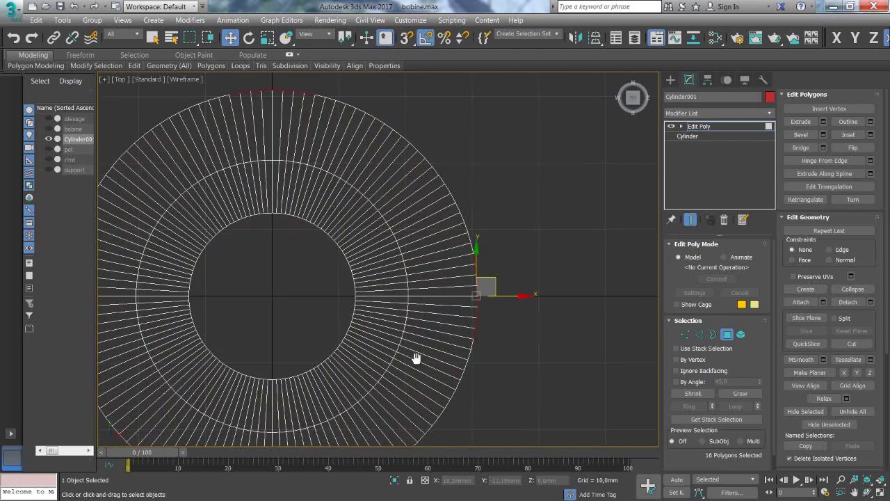
# - Add the bottom and left rim faces for 32 polygons, then zoom out to the whole ring
pyautogui.moveTo(415, 359)
pyautogui.mouseDown(button='middle')
pyautogui.moveTo(521, 239)
pyautogui.moveTo(492, 287)
pyautogui.mouseUp(button='middle')
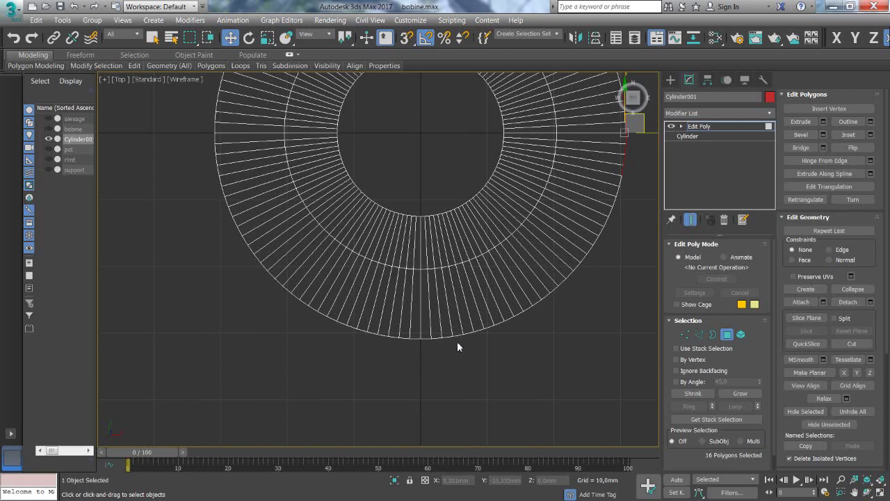
pyautogui.moveTo(458, 342); pyautogui.dragTo(382, 333)
pyautogui.press('F2')
pyautogui.moveTo(336, 306); pyautogui.dragTo(511, 391, button='middle')
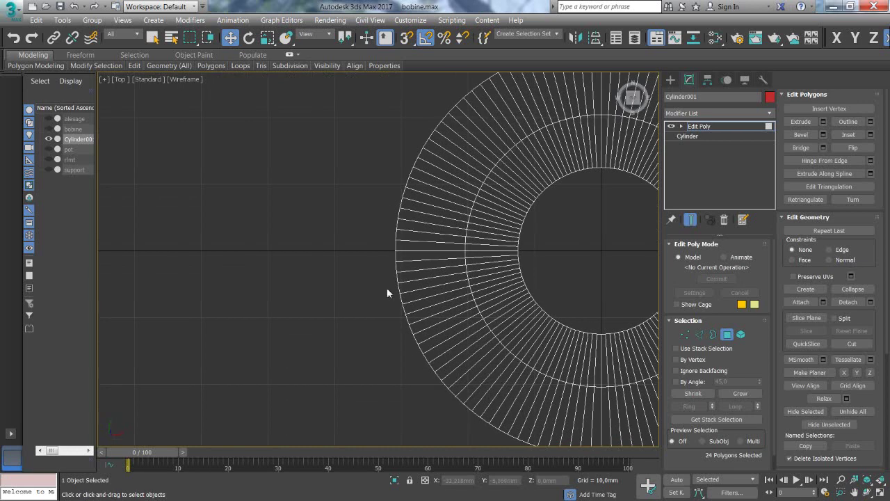
pyautogui.moveTo(391, 285); pyautogui.dragTo(405, 216)
pyautogui.press('F3')
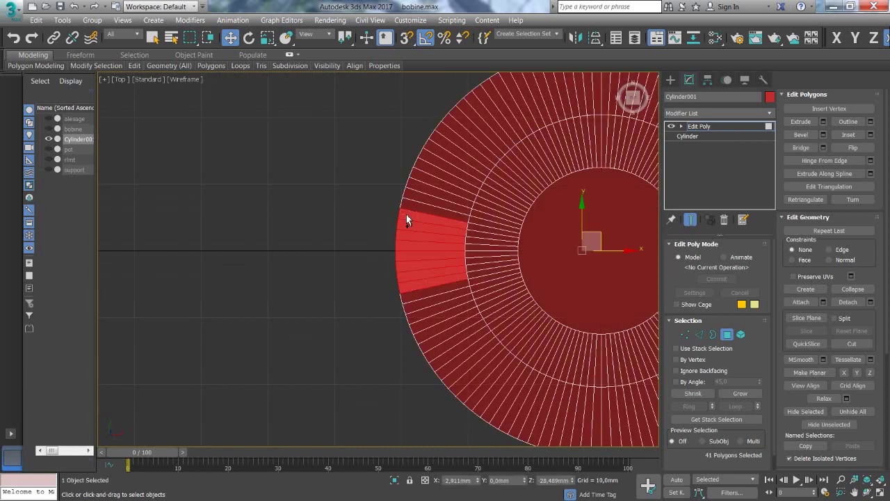
pyautogui.press('F3')
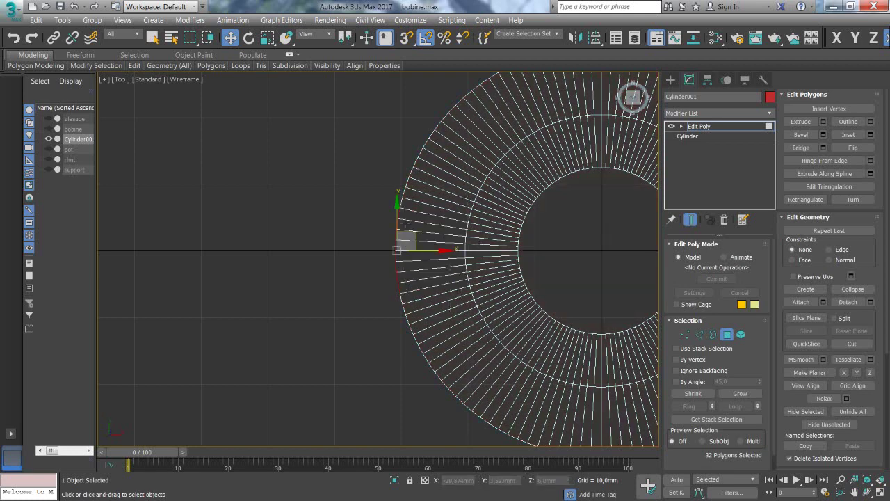
pyautogui.scroll(-2, 466, 294)
pyautogui.scroll(-1, 466, 294)
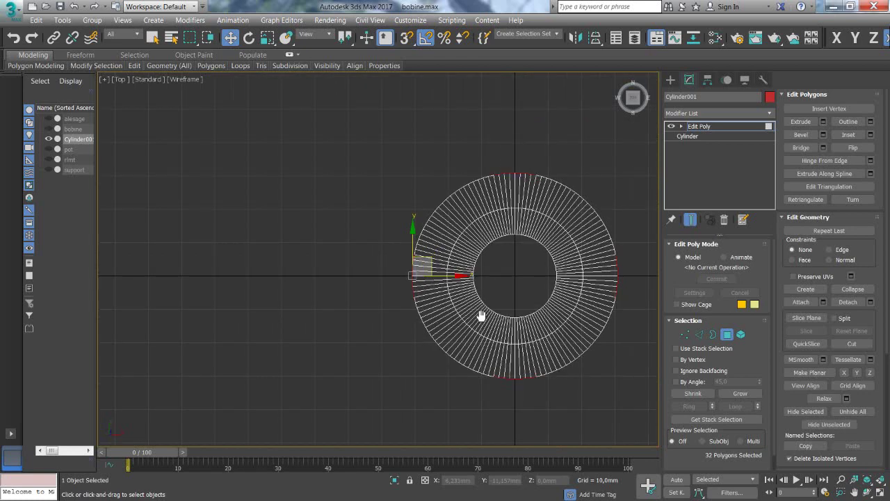
pyautogui.moveTo(481, 312); pyautogui.dragTo(449, 318, button='middle')
pyautogui.scroll(-1, 449, 318)
pyautogui.scroll(-1, 457, 312)
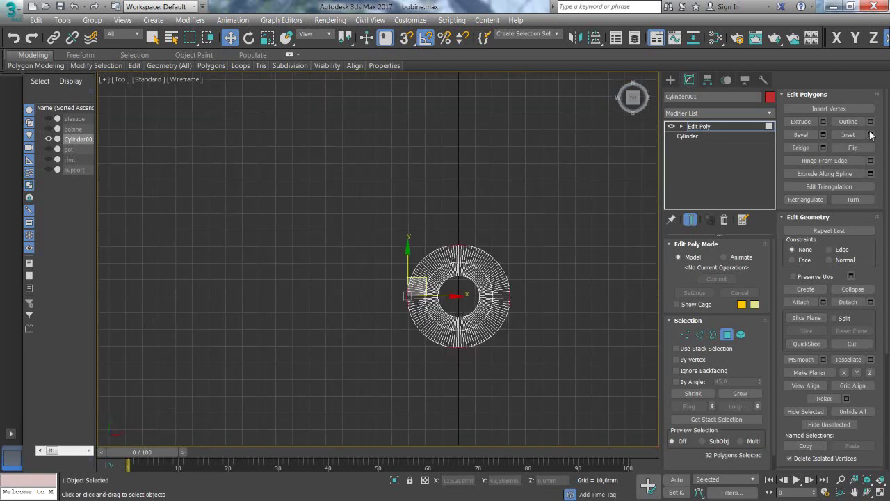
# - Extrude the 32 selected rim faces with an Extrude Height of 40 mm
pyautogui.click(824, 123)
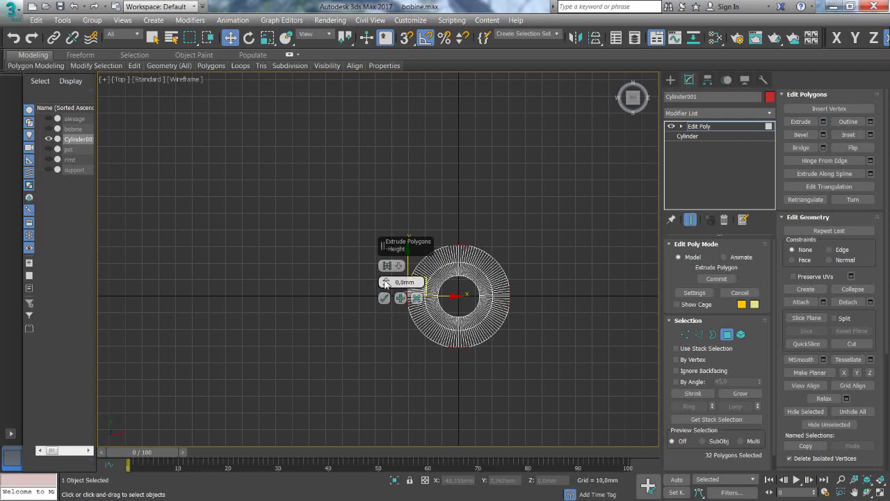
pyautogui.moveTo(385, 283); pyautogui.dragTo(390, 207)
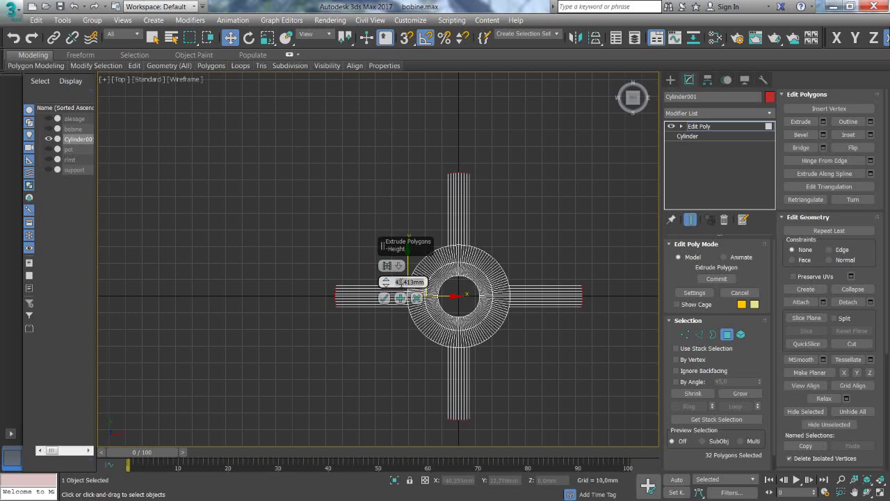
pyautogui.doubleClick(399, 281)
pyautogui.write('40')
pyautogui.press('Return')
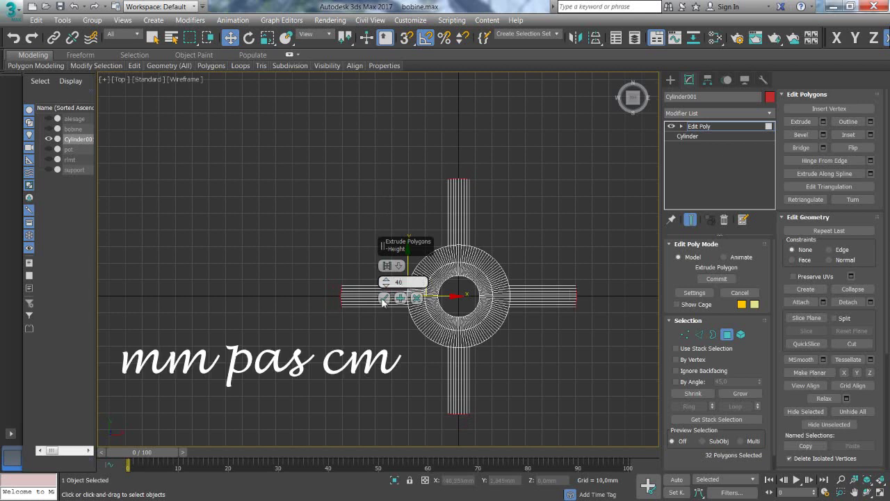
pyautogui.click(383, 298)
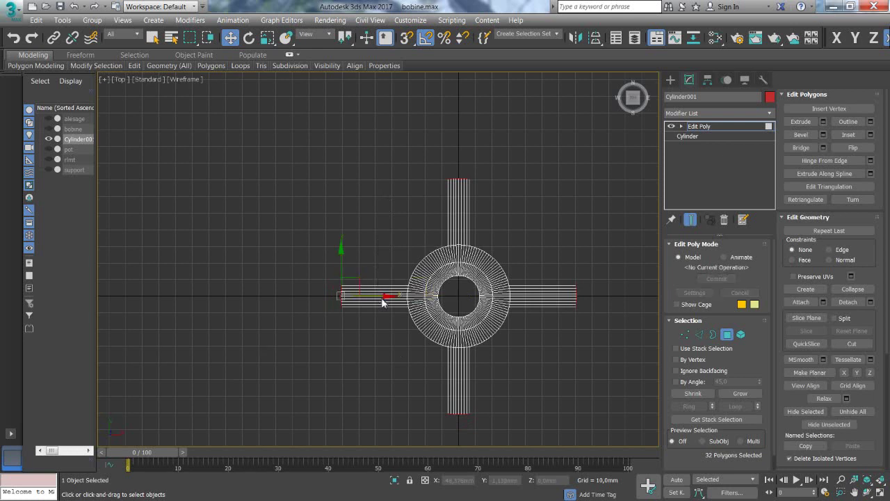
# - Measure the distance between the left and right arm ends with the Tape tool
pyautogui.click(62, 20)
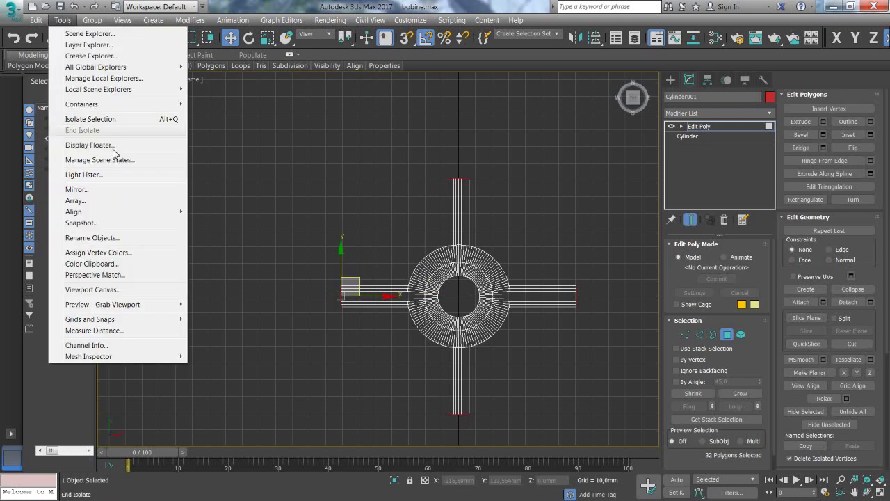
pyautogui.click(108, 331)
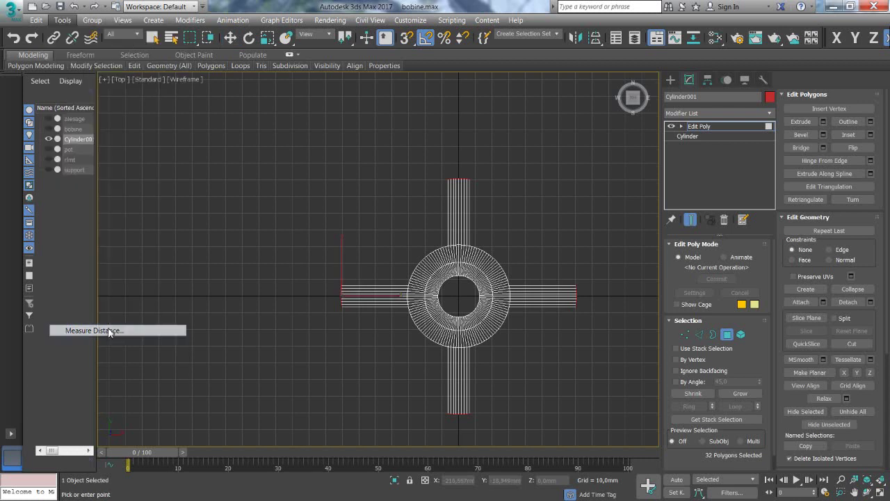
pyautogui.click(342, 297)
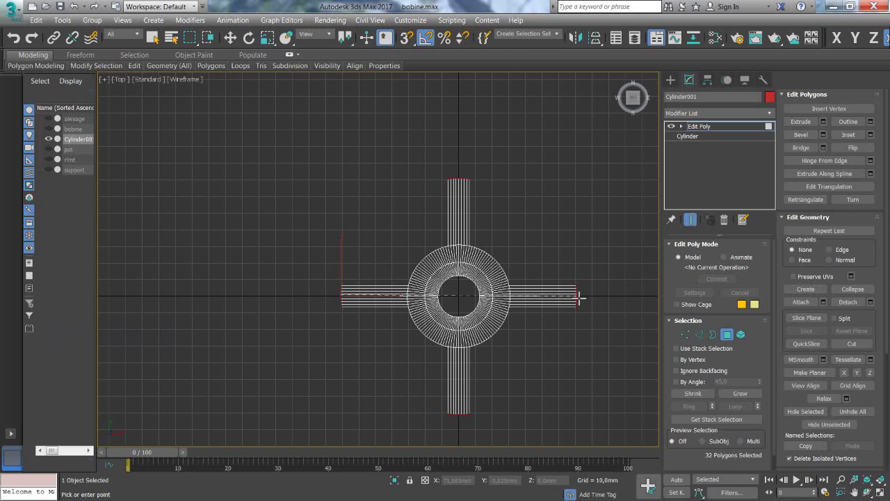
pyautogui.click(578, 297)
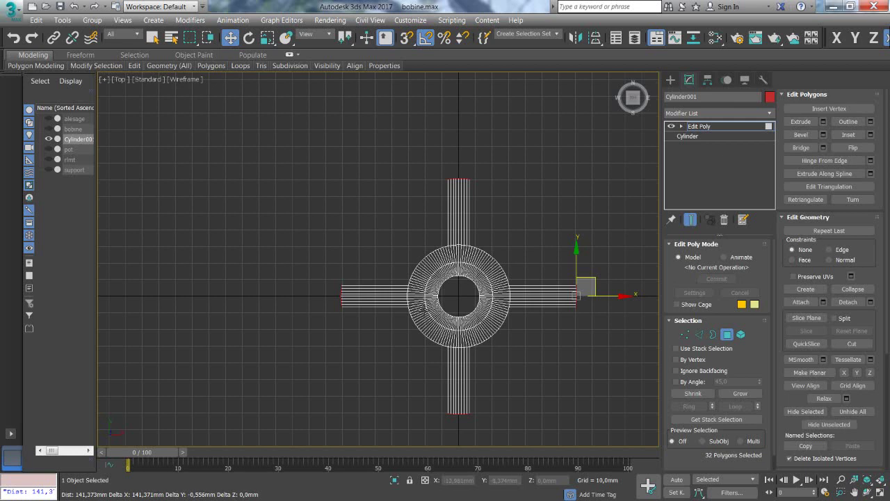
pyautogui.click(332, 303)
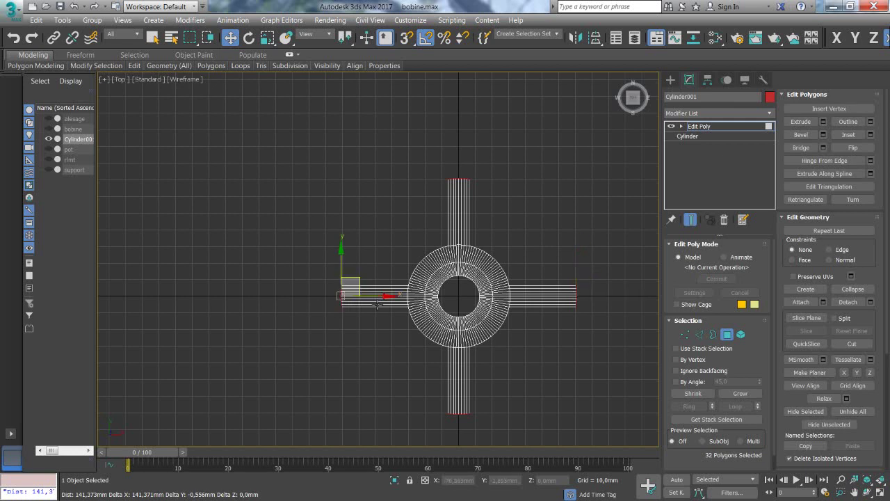
pyautogui.click(578, 299)
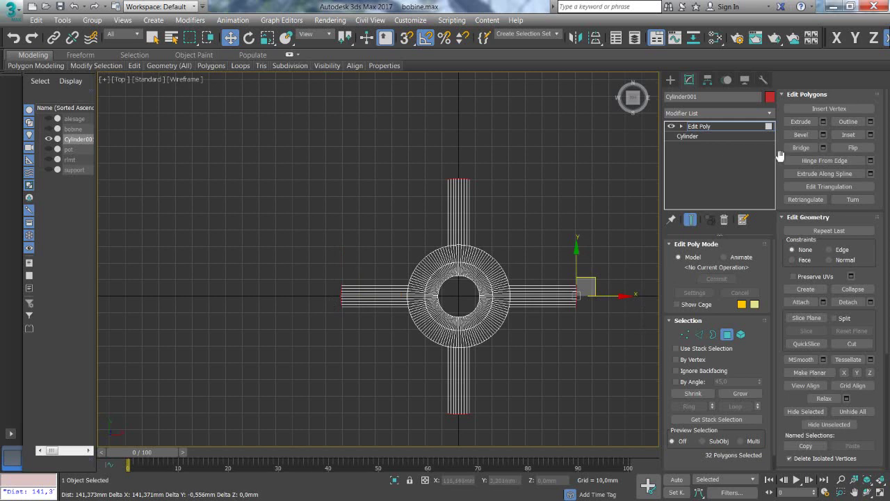
# - Extrude the arm-end faces again with a Height of 20 mm
pyautogui.click(824, 122)
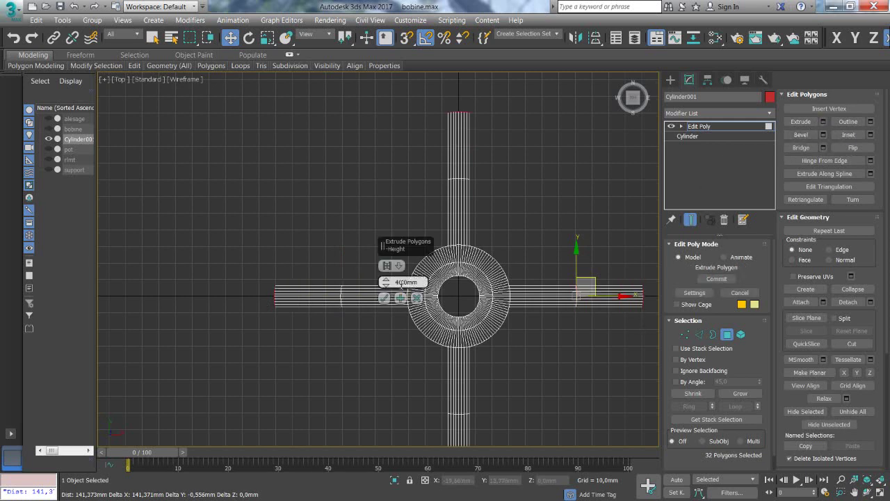
pyautogui.doubleClick(399, 281)
pyautogui.write('20')
pyautogui.press('Return')
pyautogui.click(383, 297)
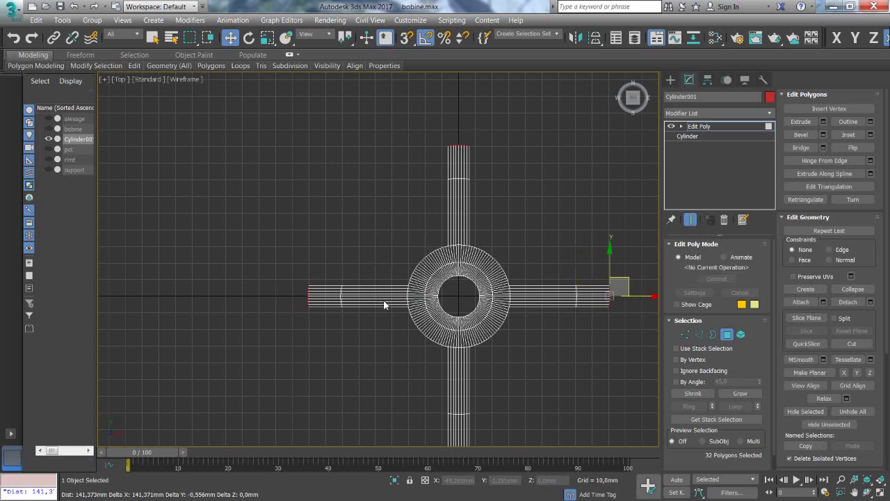
pyautogui.hotkey('alt', 'w')
pyautogui.hotkey('alt', 'w')
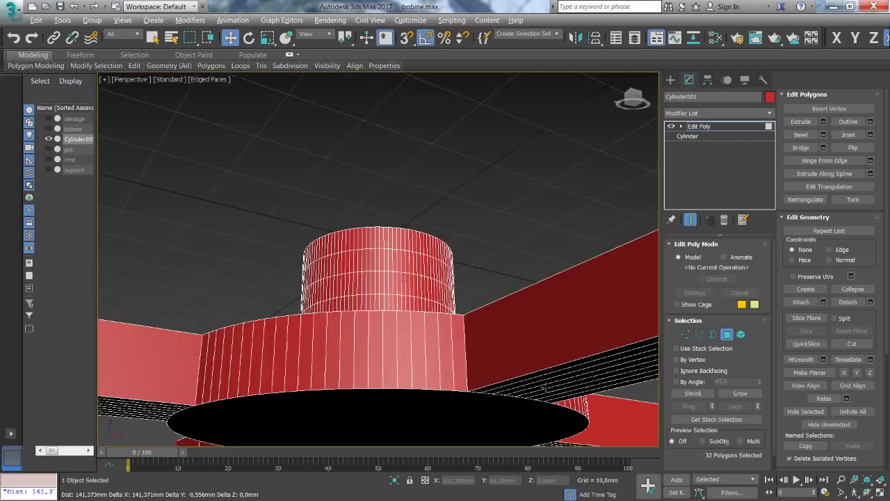
# - Orbit the Perspective view and switch to scaling, undoing an accidental deletion of the arm-end faces
pyautogui.scroll(-3, 546, 387)
pyautogui.scroll(-3, 546, 388)
pyautogui.keyDown('alt'); pyautogui.moveTo(487, 320); pyautogui.dragTo(446, 364, button='middle'); pyautogui.keyUp('alt')
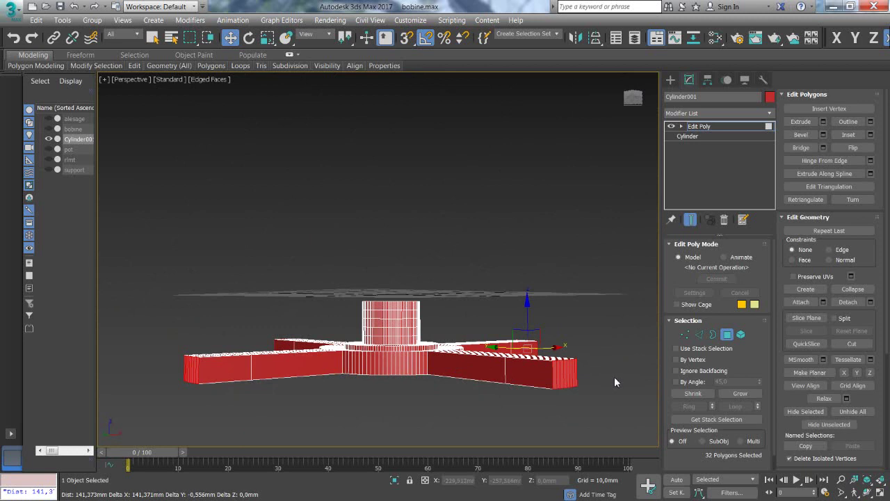
pyautogui.press('e')
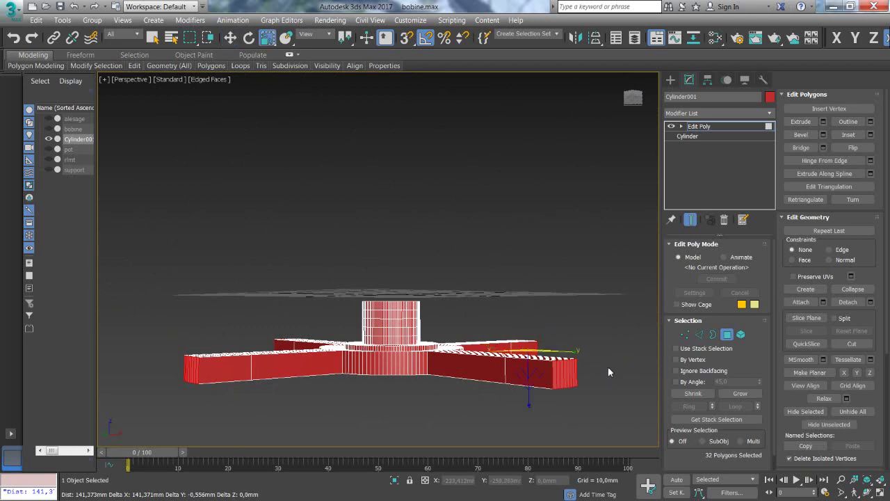
pyautogui.moveTo(600, 367)
pyautogui.keyDown('alt'); pyautogui.mouseDown(button='middle')
pyautogui.moveTo(555, 368)
pyautogui.moveTo(570, 372)
pyautogui.mouseUp(button='middle'); pyautogui.keyUp('alt')
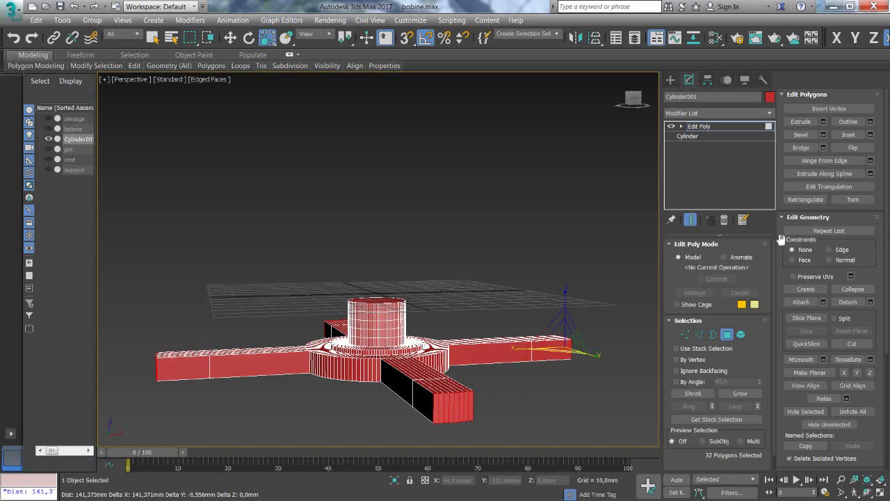
pyautogui.press('Delete')
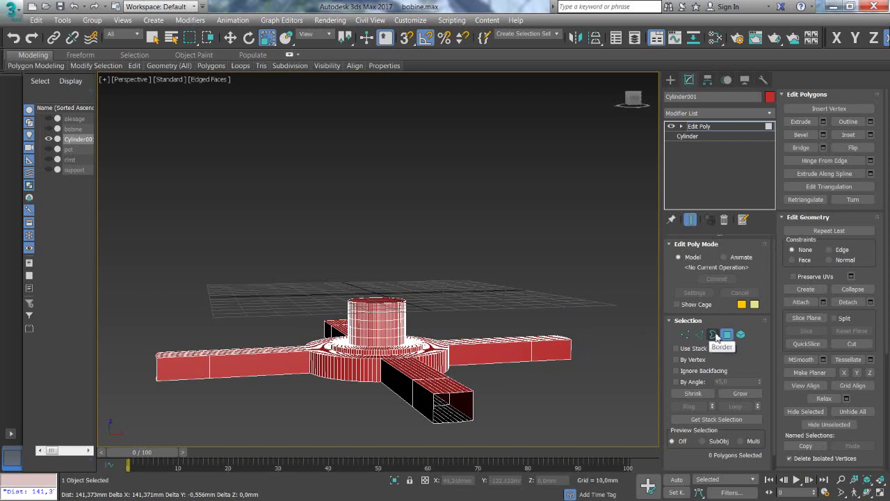
pyautogui.hotkey('ctrl', 'z')
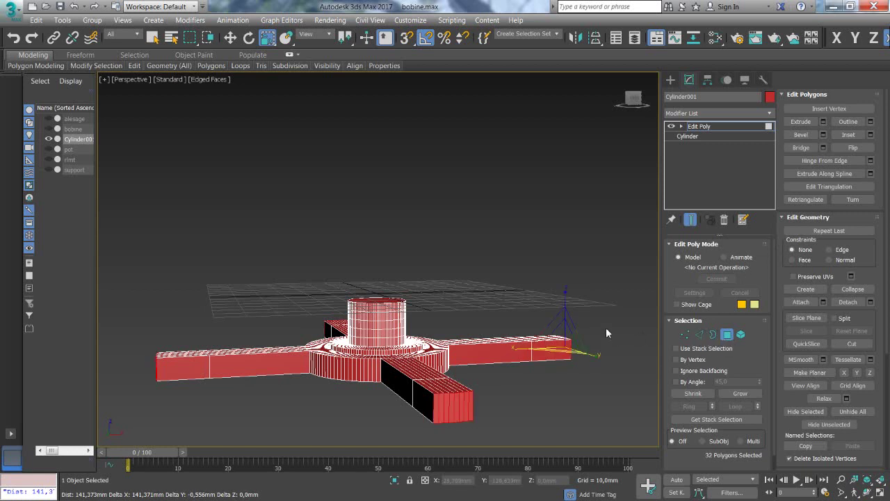
# - Scale the arm-end faces to 68% in height along Y and narrow them along X
pyautogui.keyDown('alt'); pyautogui.moveTo(600, 360); pyautogui.dragTo(527, 338, button='middle'); pyautogui.keyUp('alt')
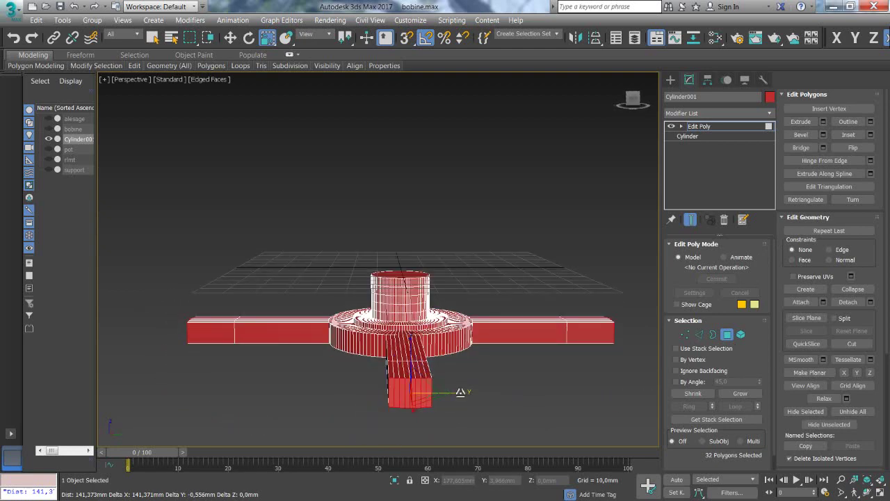
pyautogui.moveTo(460, 391); pyautogui.dragTo(432, 384)
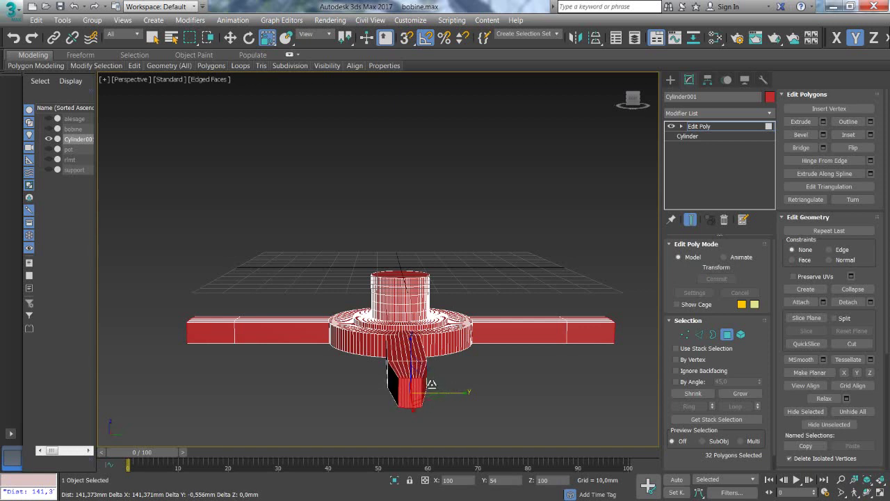
pyautogui.keyDown('alt'); pyautogui.moveTo(307, 373); pyautogui.dragTo(395, 373, button='middle'); pyautogui.keyUp('alt')
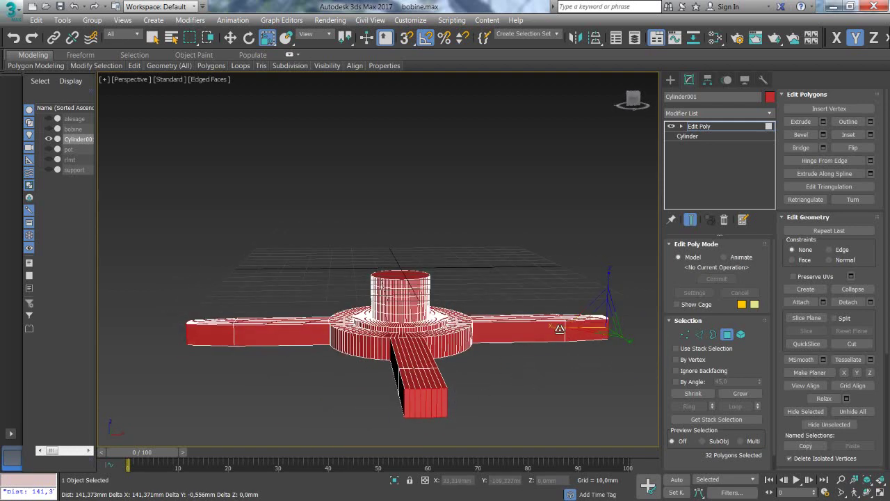
pyautogui.moveTo(563, 328); pyautogui.dragTo(604, 332)
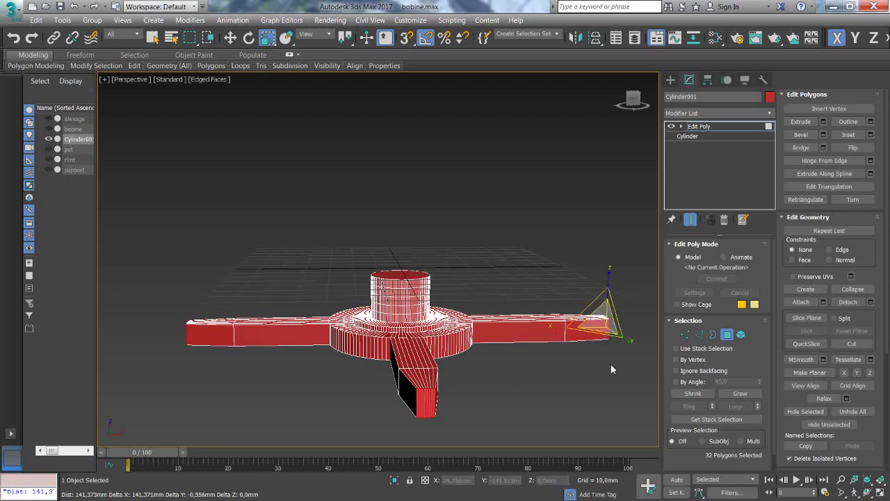
pyautogui.moveTo(610, 364)
pyautogui.keyDown('alt'); pyautogui.mouseDown(button='middle')
pyautogui.moveTo(524, 373)
pyautogui.moveTo(526, 360)
pyautogui.mouseUp(button='middle'); pyautogui.keyUp('alt')
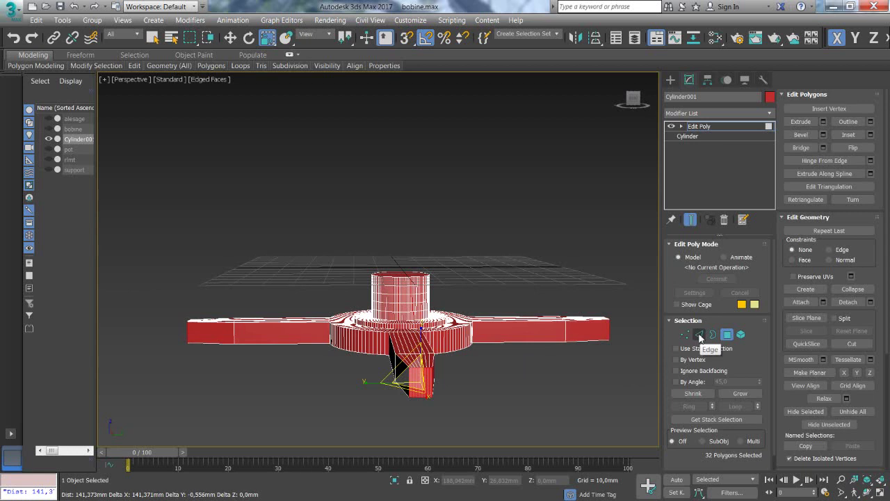
# - In Edge mode, window-select the arm edges across the model in the maximized Left view
pyautogui.click(700, 336)
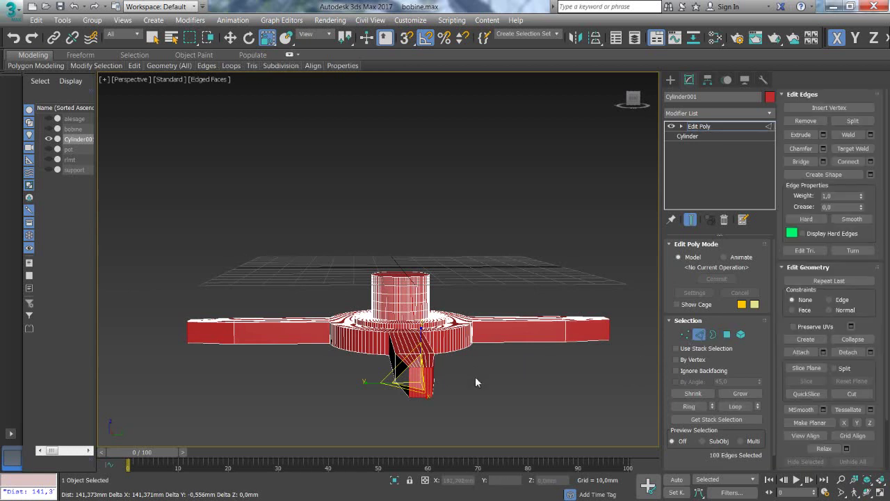
pyautogui.hotkey('alt', 'w')
pyautogui.hotkey('alt', 'w')
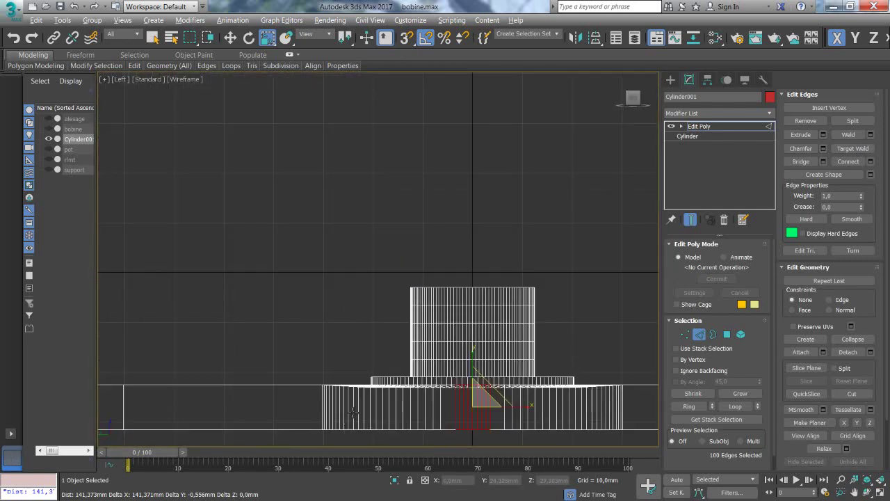
pyautogui.scroll(-2, 354, 413)
pyautogui.scroll(-1, 353, 413)
pyautogui.scroll(-1, 340, 383)
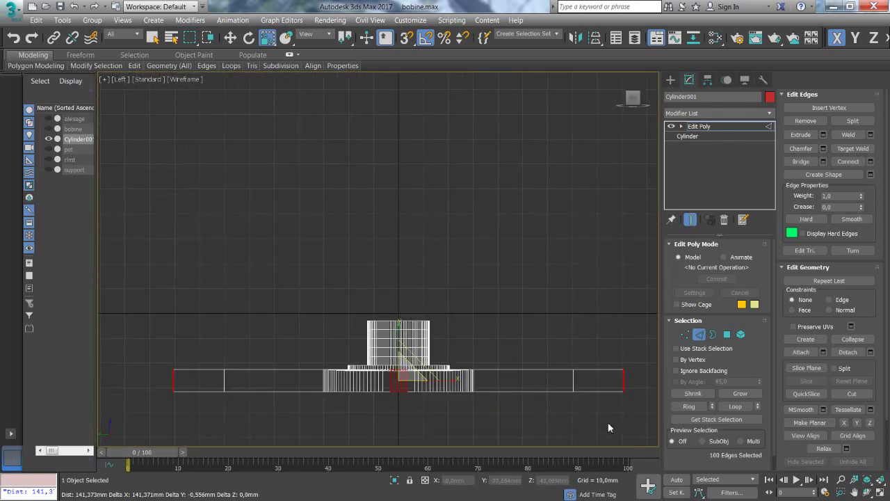
pyautogui.moveTo(476, 397); pyautogui.dragTo(144, 378)
# - Move the selected edges along Y so the arm tops slope toward the tips
pyautogui.hotkey('alt', 'w')
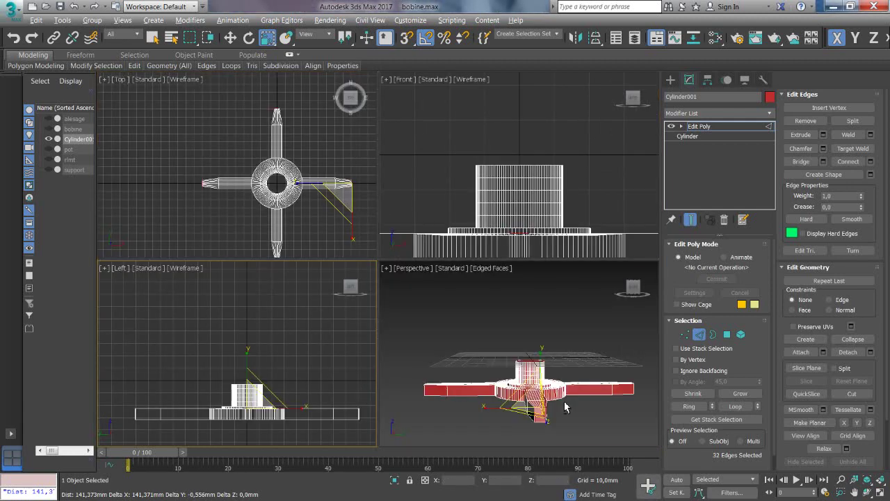
pyautogui.hotkey('alt', 'w')
pyautogui.scroll(3, 431, 373)
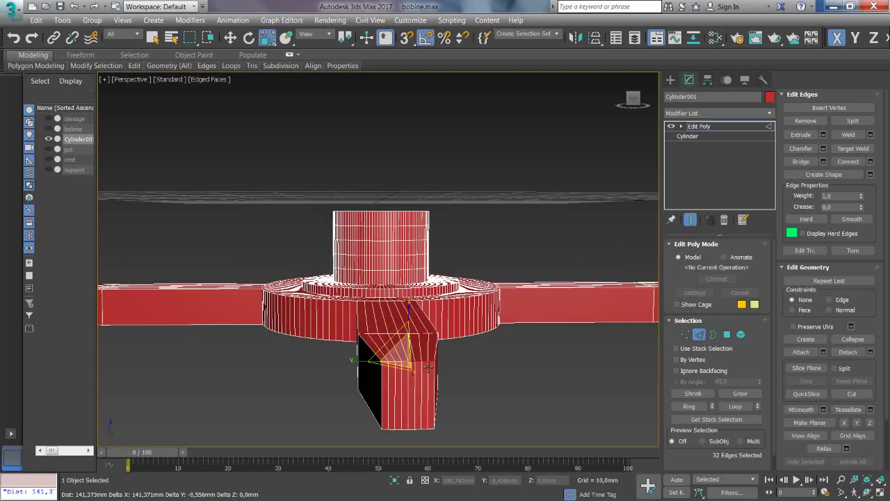
pyautogui.press('w')
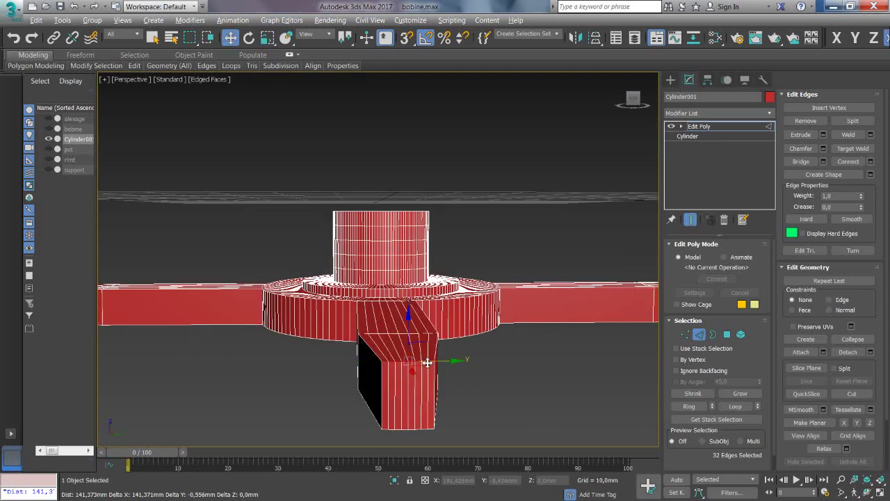
pyautogui.hotkey('alt', 'w')
pyautogui.hotkey('alt', 'w')
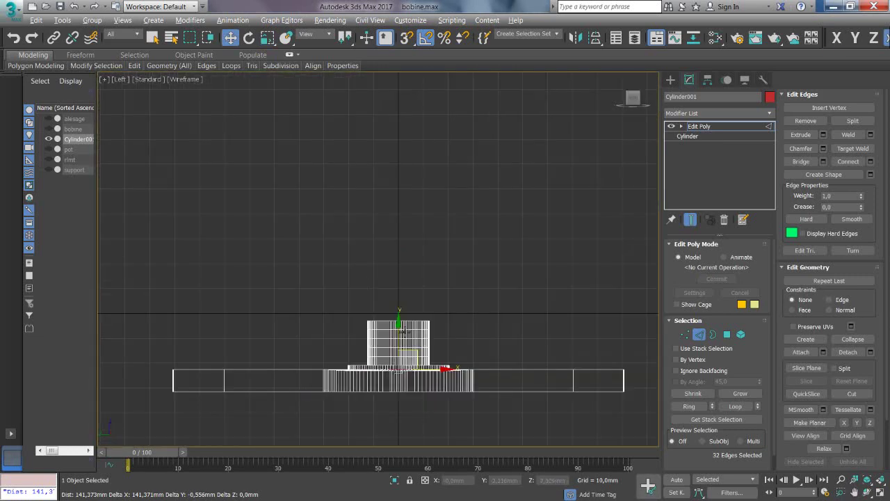
pyautogui.moveTo(399, 337); pyautogui.dragTo(401, 345)
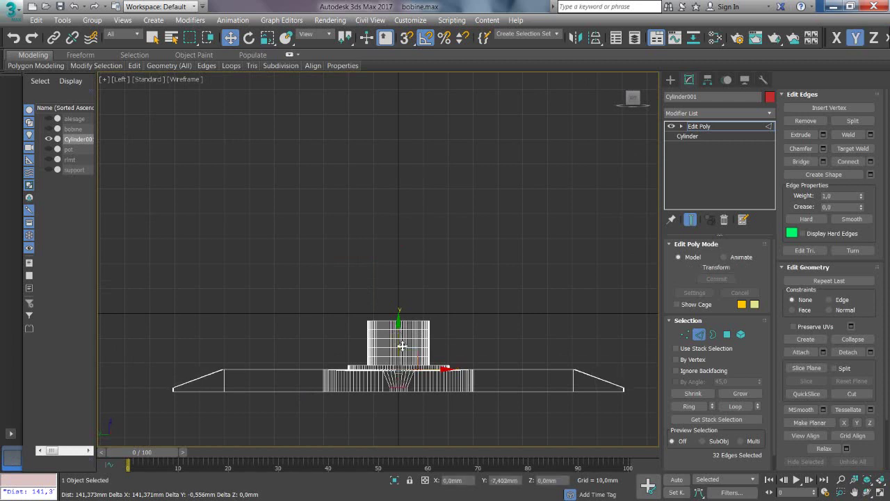
pyautogui.moveTo(402, 346); pyautogui.dragTo(402, 345)
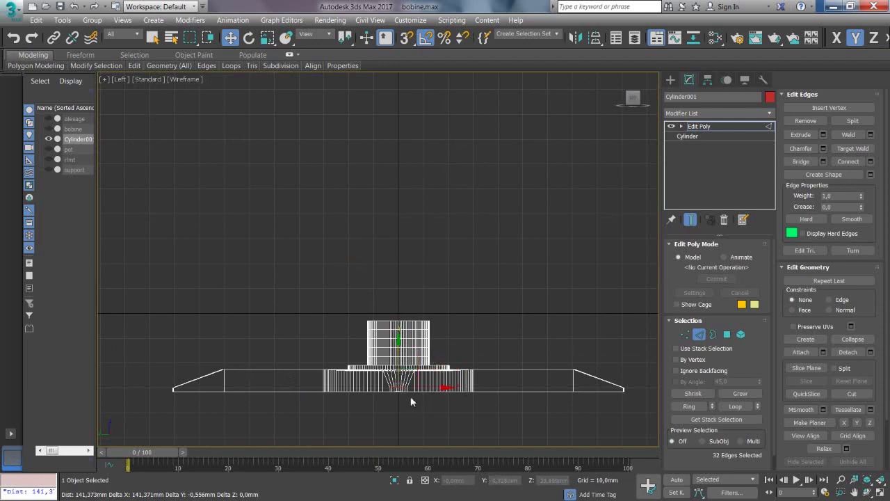
pyautogui.hotkey('alt', 'w')
pyautogui.rightClick(497, 394)
pyautogui.hotkey('alt', 'w')
pyautogui.moveTo(427, 391)
pyautogui.keyDown('alt'); pyautogui.mouseDown(button='middle')
pyautogui.moveTo(488, 385)
pyautogui.moveTo(410, 354)
pyautogui.moveTo(460, 395)
pyautogui.moveTo(445, 379)
pyautogui.mouseUp(button='middle'); pyautogui.keyUp('alt')
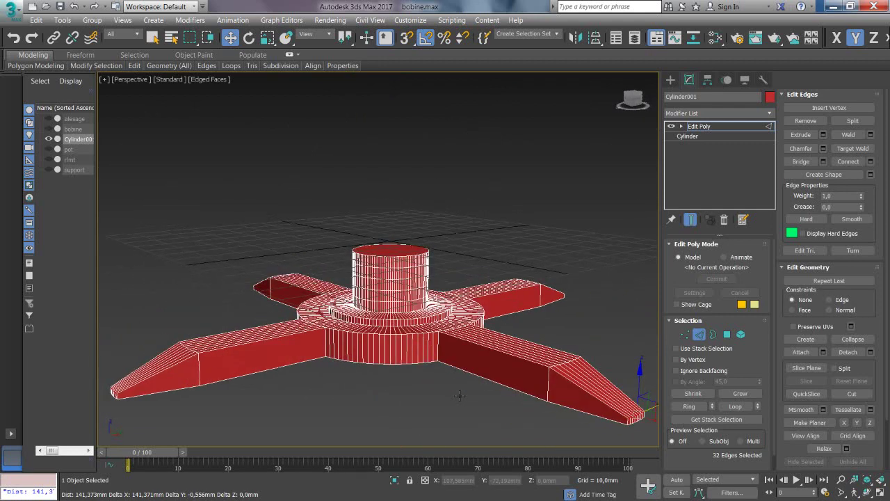
# - In the Scene Explorer, replace the name Cylinder001 with 'moyeu'
pyautogui.click(82, 140)
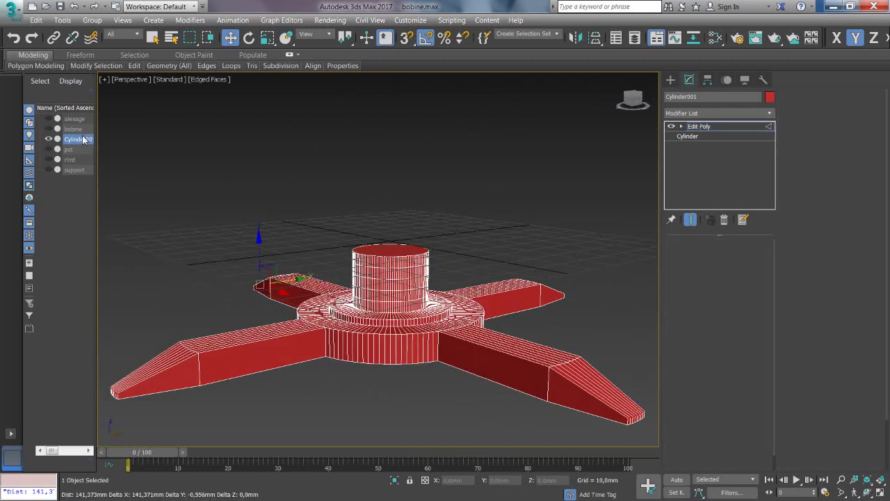
pyautogui.click(86, 141)
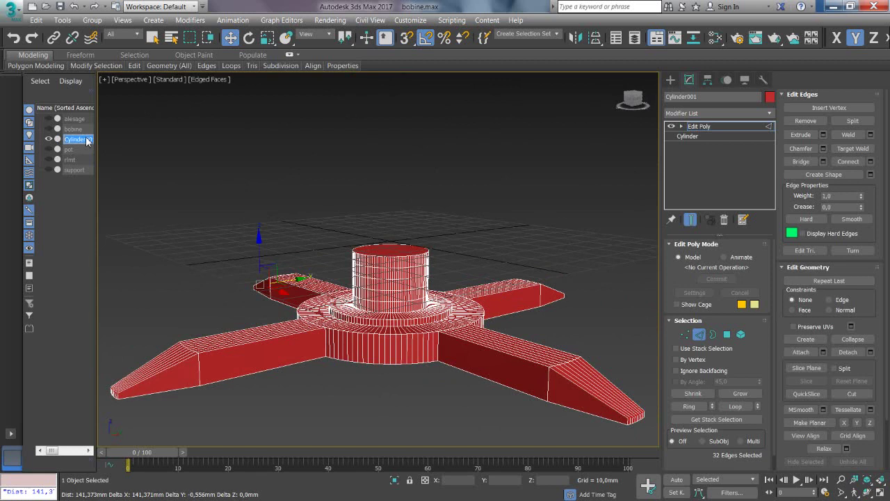
pyautogui.click(87, 141)
pyautogui.press('BackSpace')
pyautogui.press('BackSpace')
pyautogui.press('BackSpace')
pyautogui.write('moyeu')
pyautogui.click(74, 140)
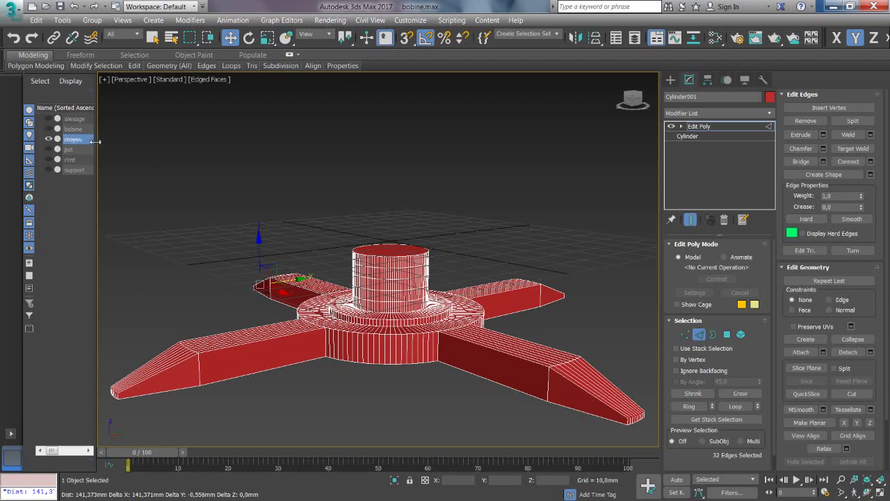